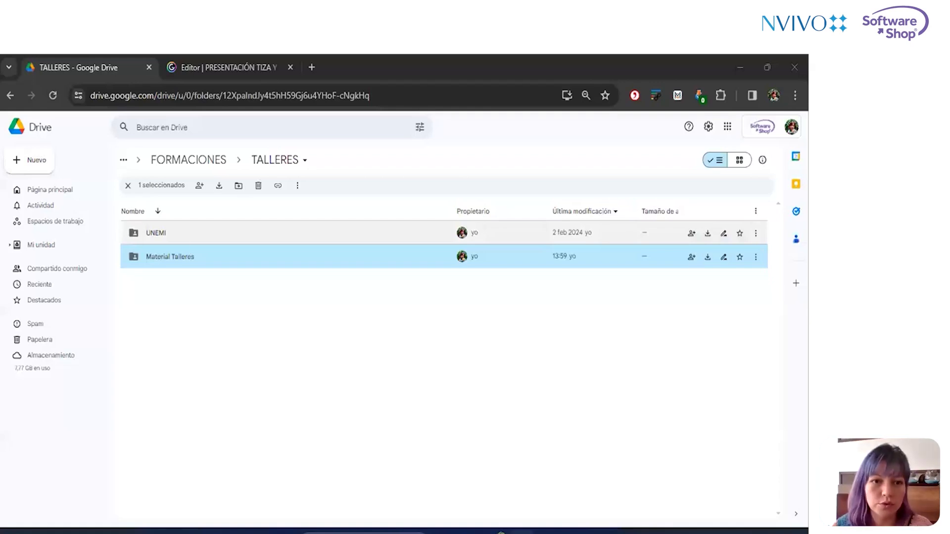
Copy the sharing link of the Material Talleres folder.
right_click(262, 270)
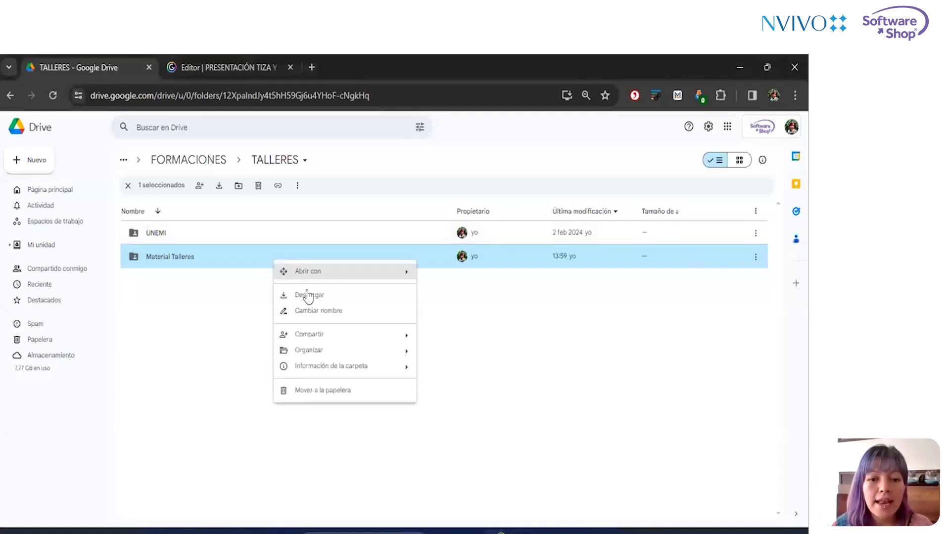
mouse_move(345, 335)
left_click(450, 355)
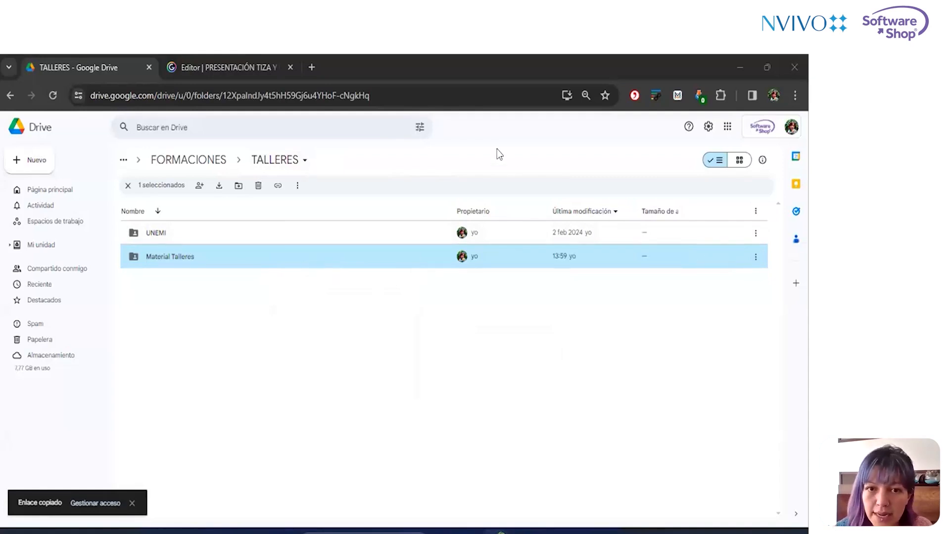
Open Material Talleres and its DATOS folder to view the subfolders, and return to Material Talleres.
double_click(210, 265)
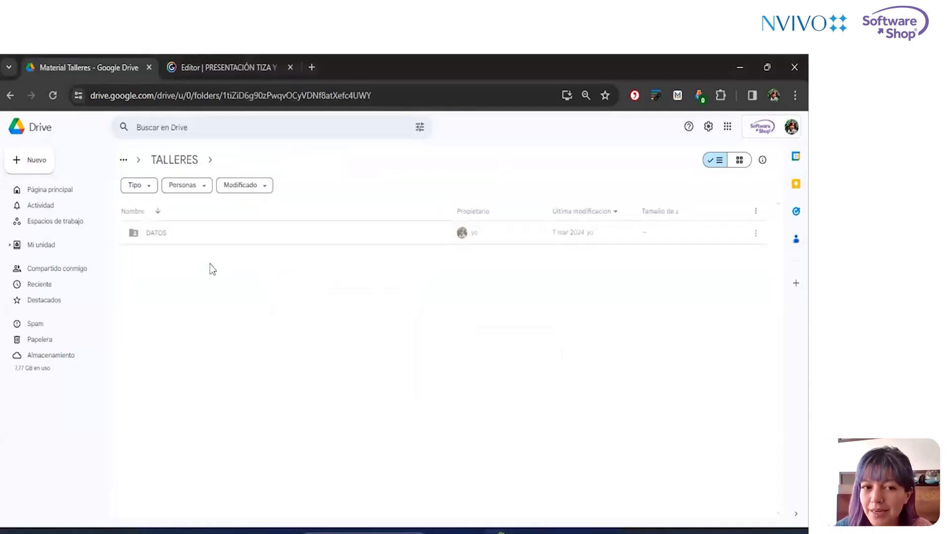
double_click(210, 237)
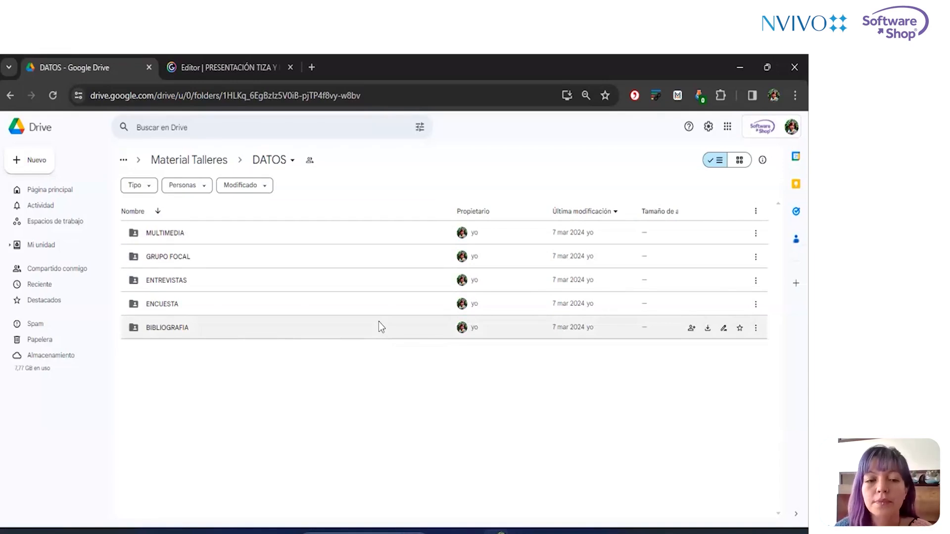
left_click(199, 158)
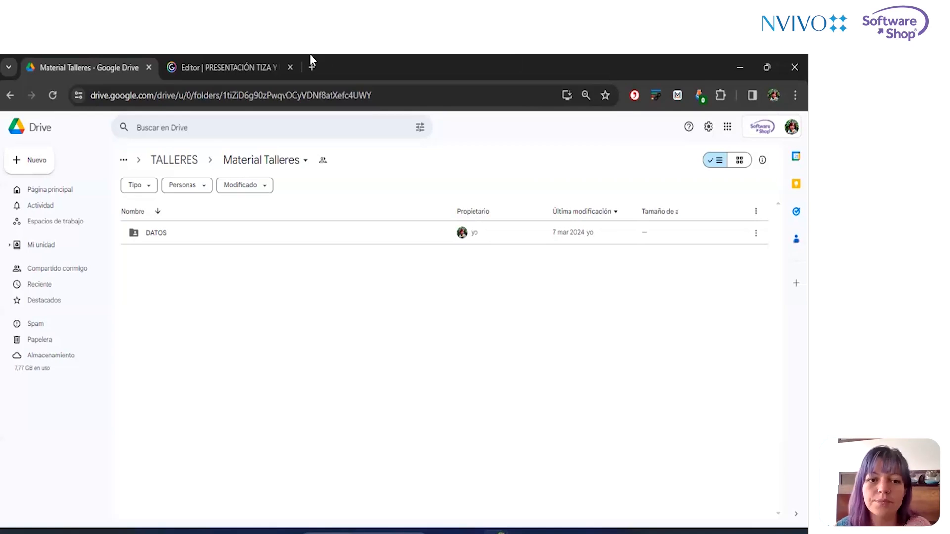
Switch to the Genially presentation, show it full screen and advance to the slide "NVIVO es un software especializado".
key("ctrl+Tab")
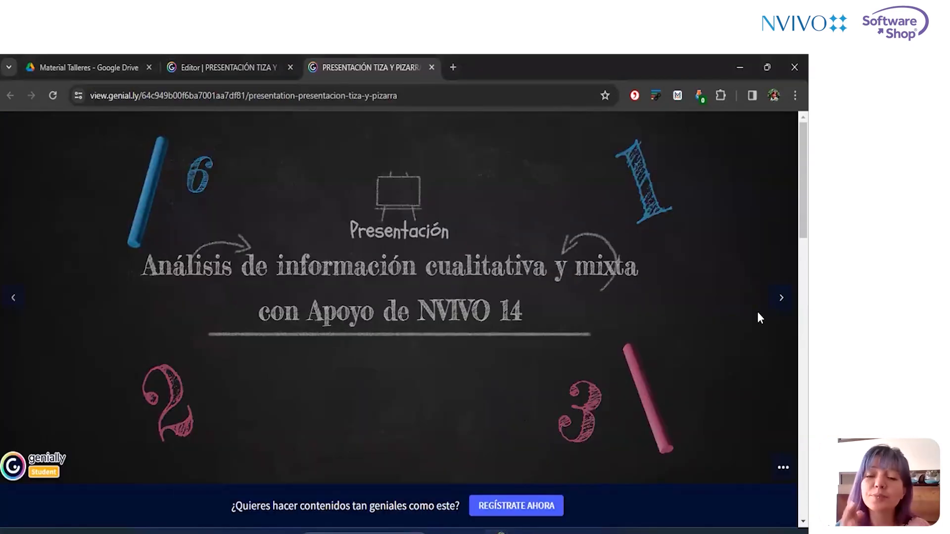
key("Right")
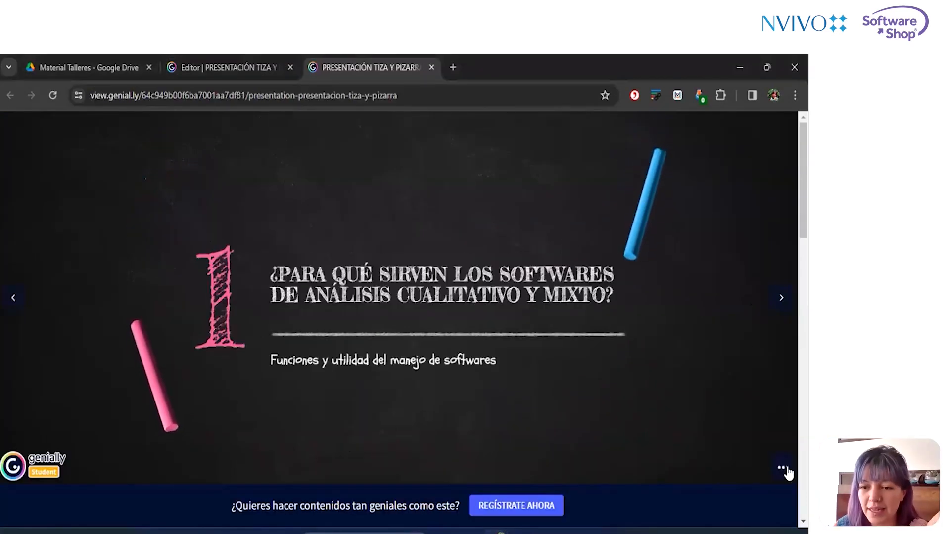
left_click(785, 469)
left_click(760, 468)
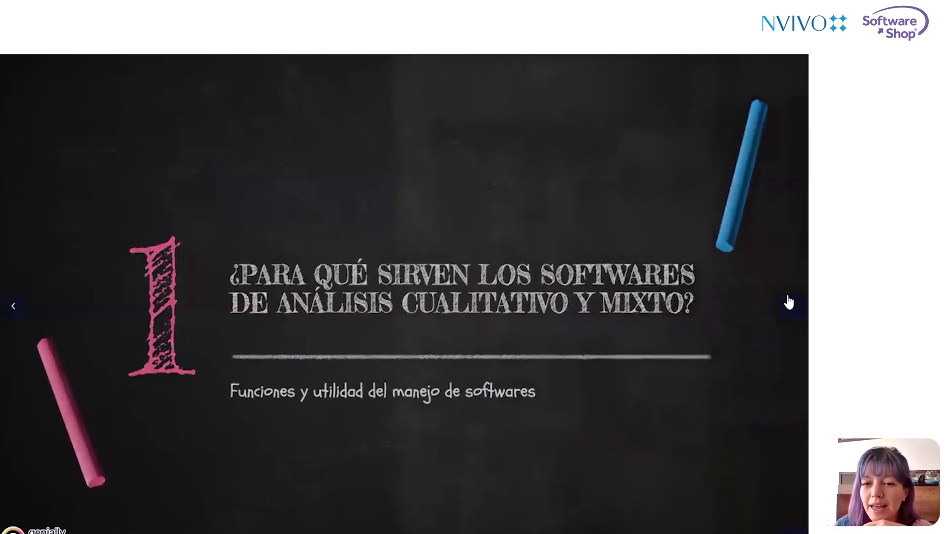
left_click(790, 304)
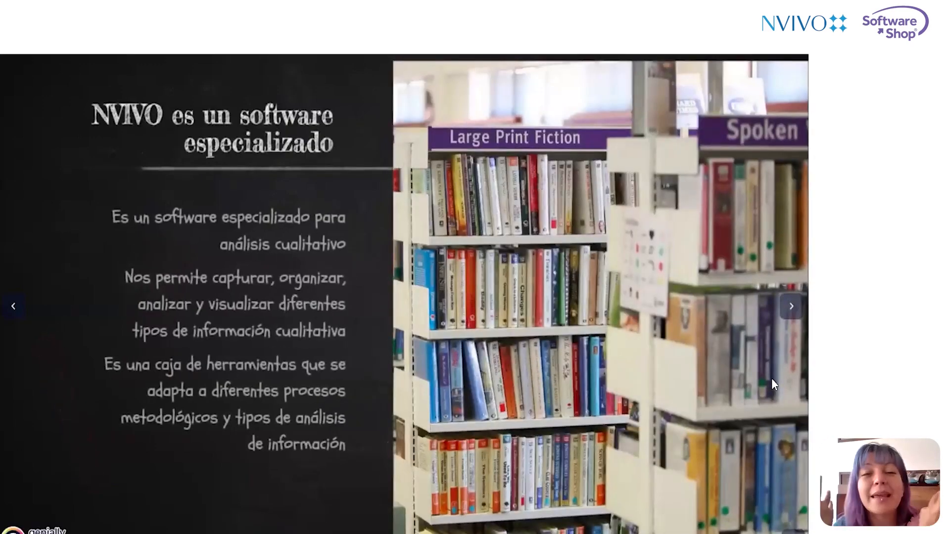
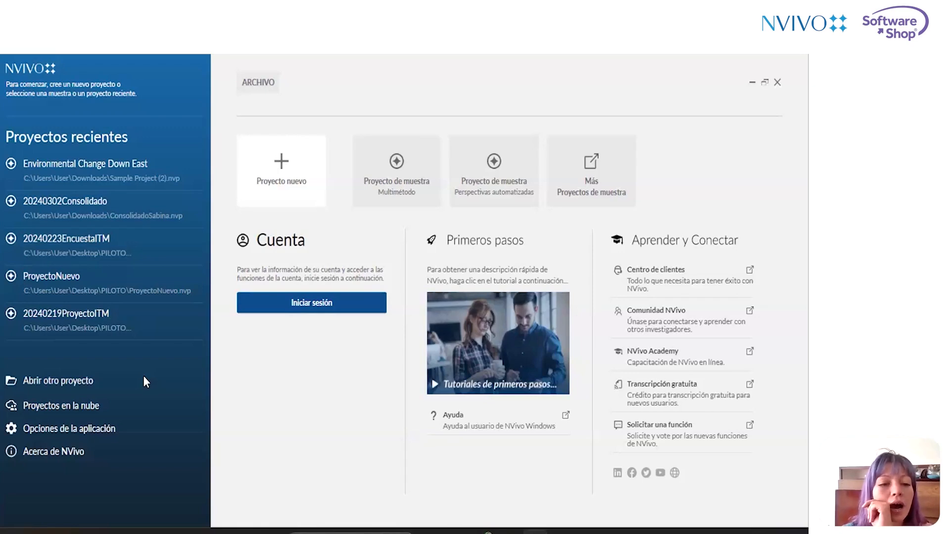
Check the dialog for opening another NVivo project, and review the general application options, including user profile and interface language.
left_click(61, 382)
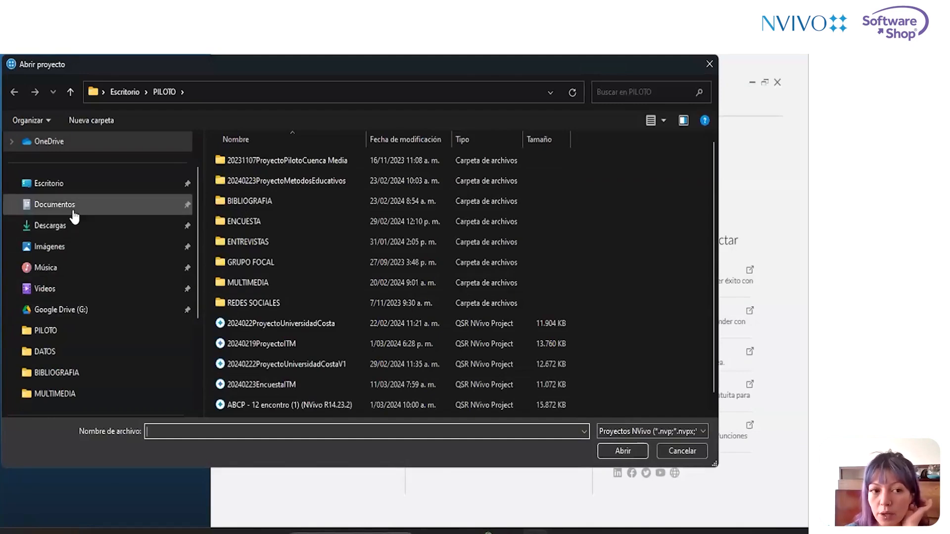
left_click(690, 452)
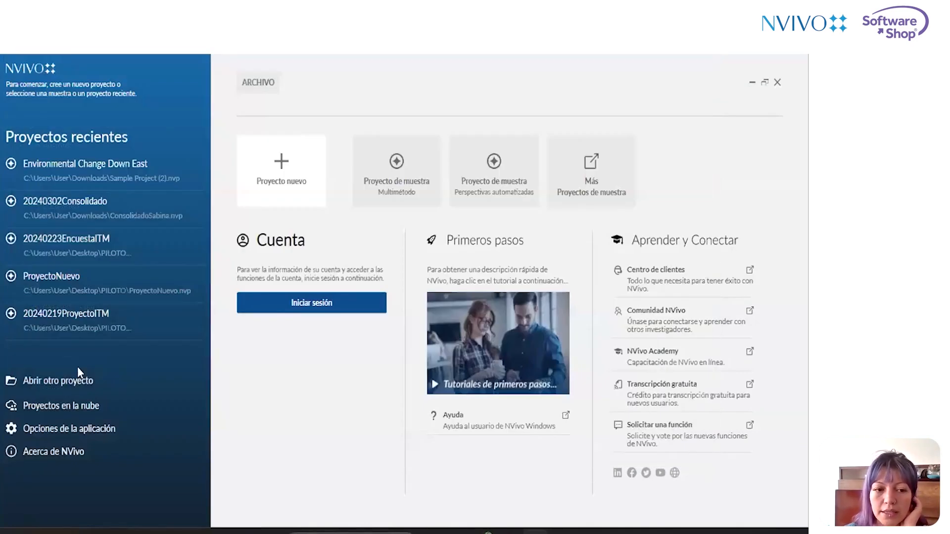
left_click(55, 430)
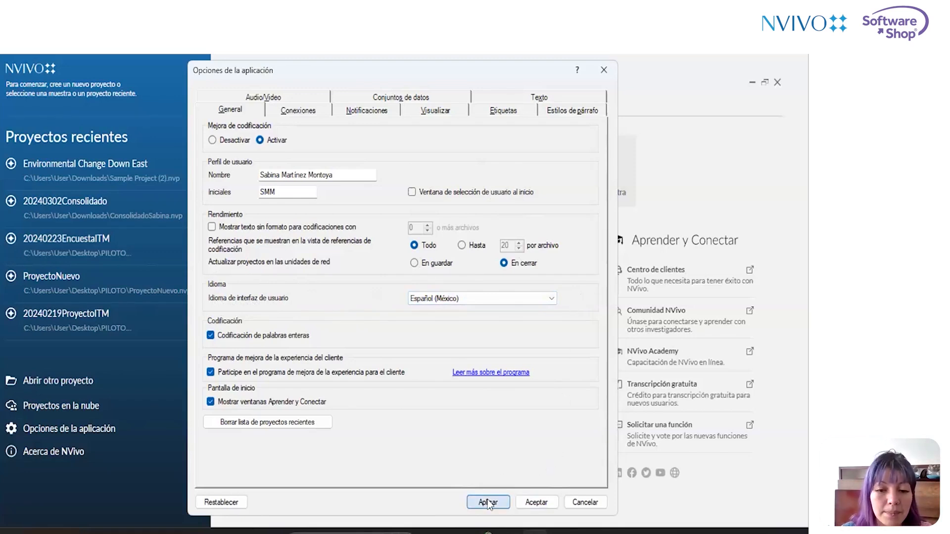
left_click(535, 502)
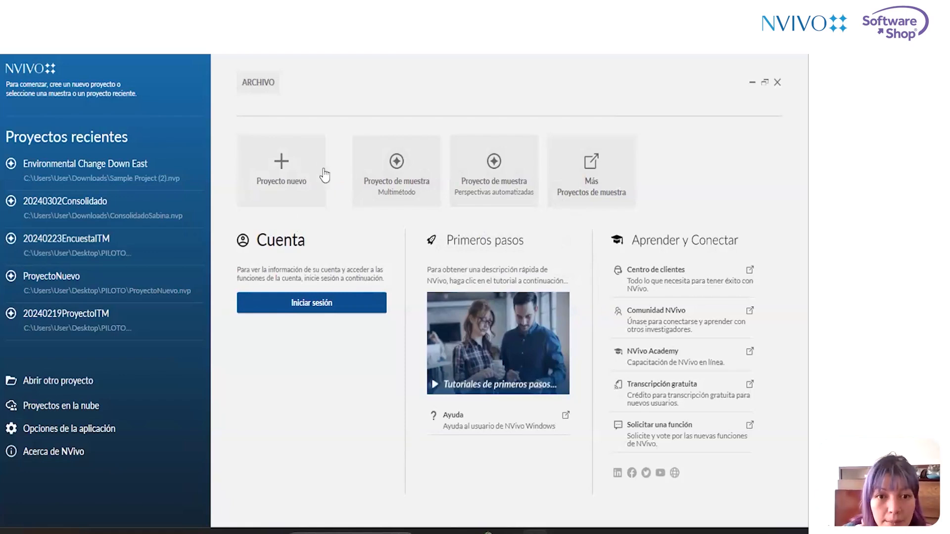
Start a new project and title it 20240311ProyectoPilotoUNIMINUTO.
mouse_move(410, 207)
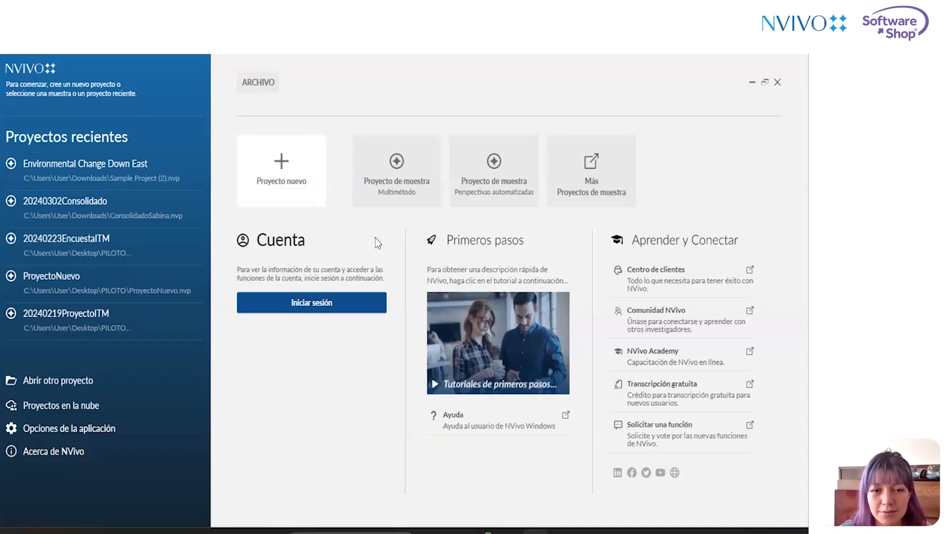
left_click(270, 177)
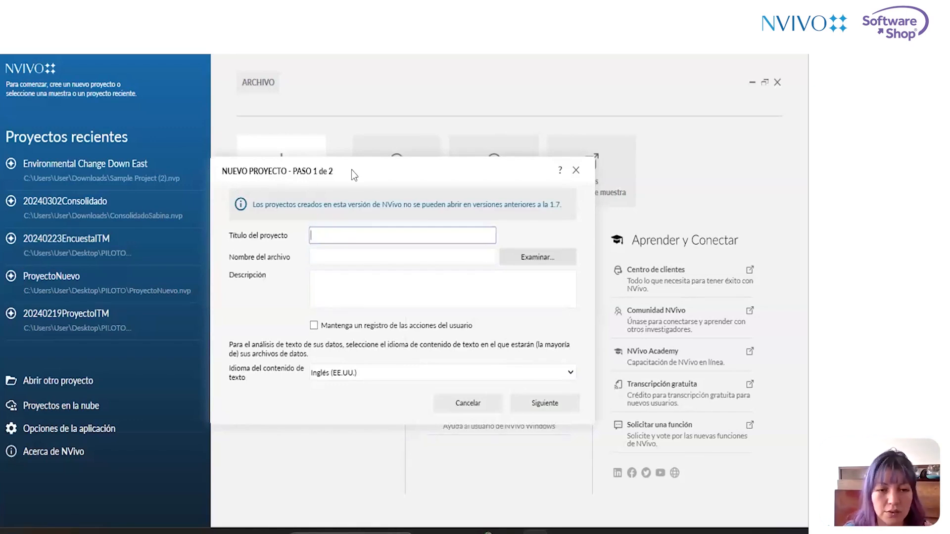
type("2024")
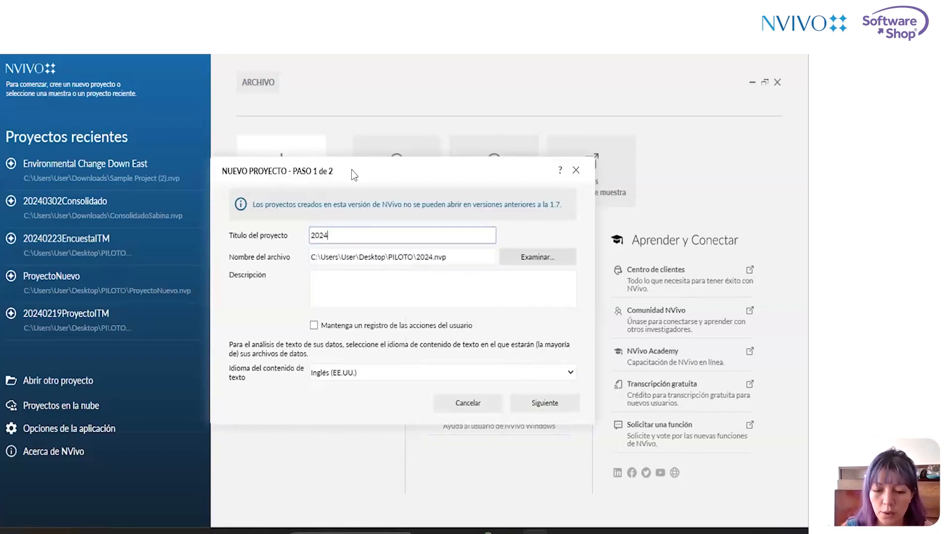
type("0311")
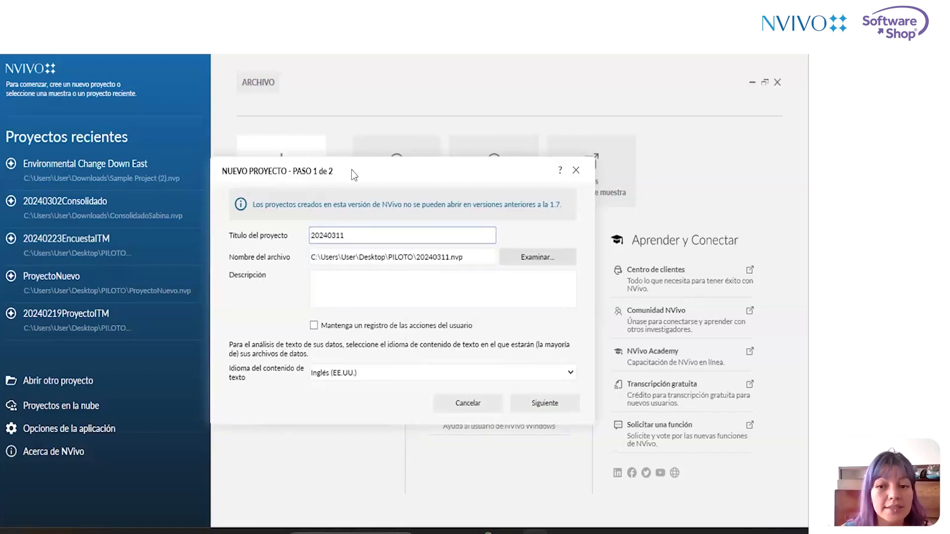
type("Proyecto")
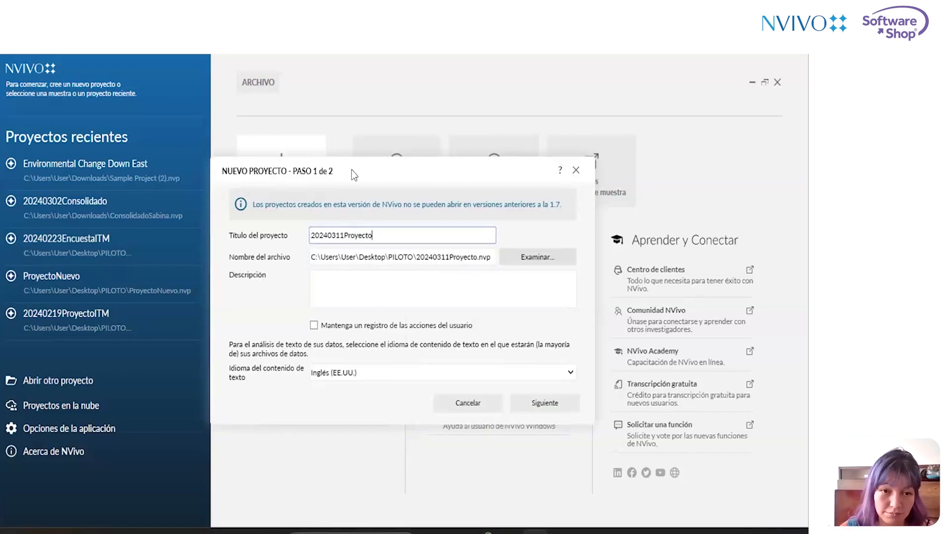
type("Pi")
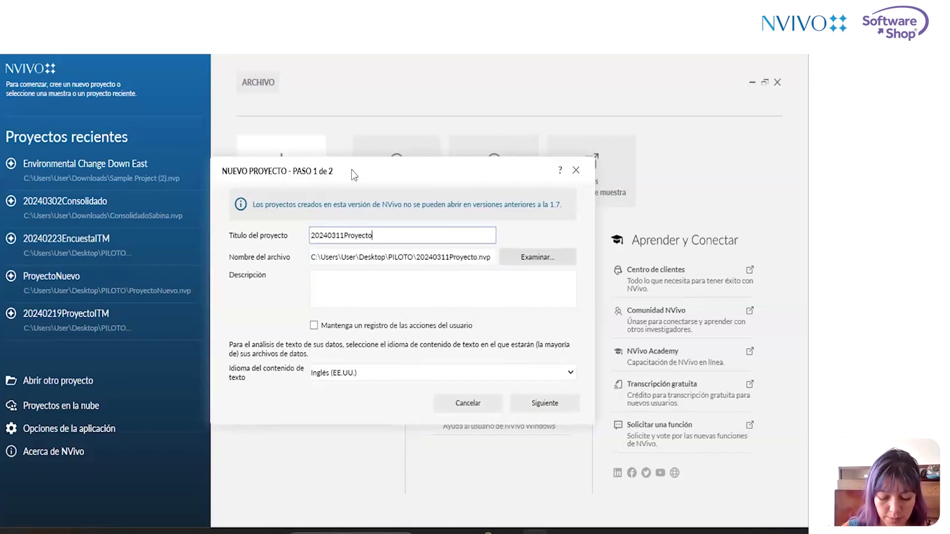
type("lotoUNIMINUTO")
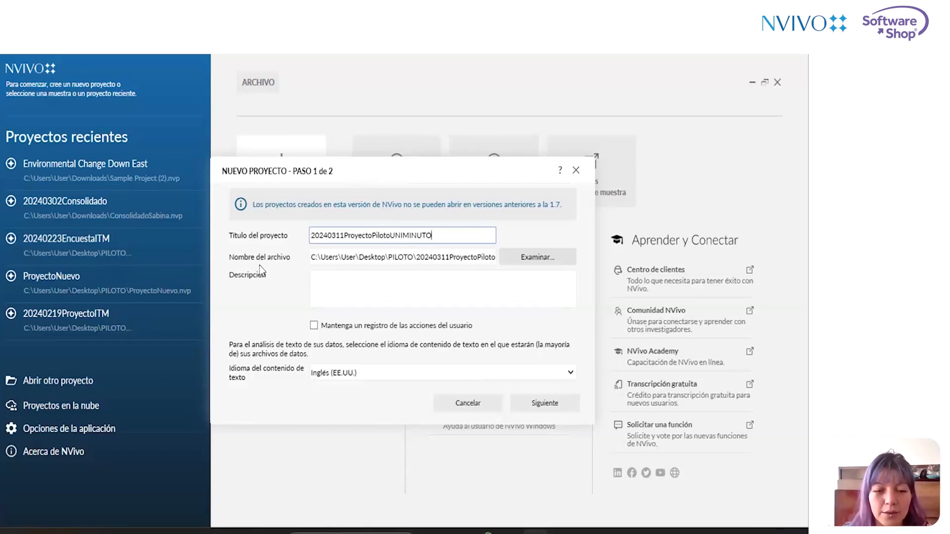
Set the project file's save location to the PILOTO folder on the Escritorio, keeping the file name 20240311ProyectoPilotoUNIMINUTO.
left_click(522, 261)
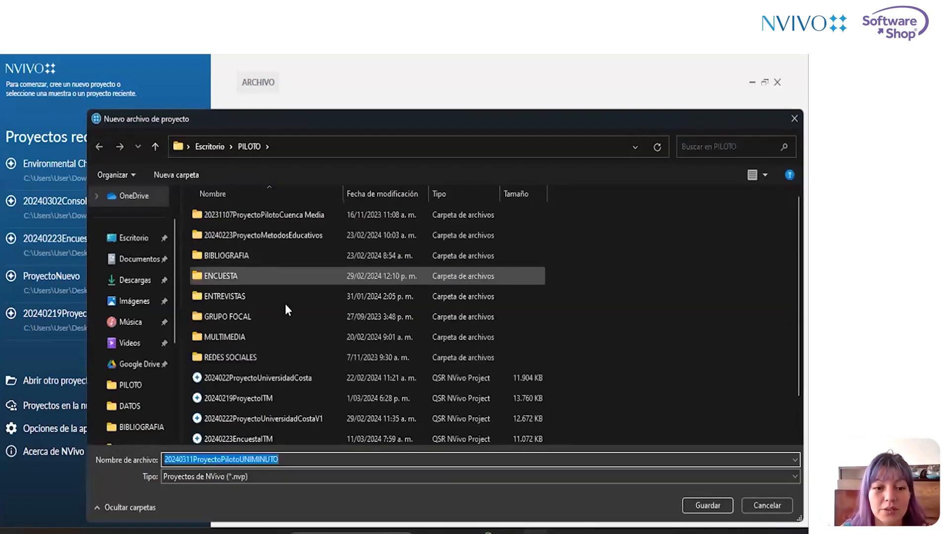
scroll(395, 340, "down", 1)
scroll(395, 340, "up", 1)
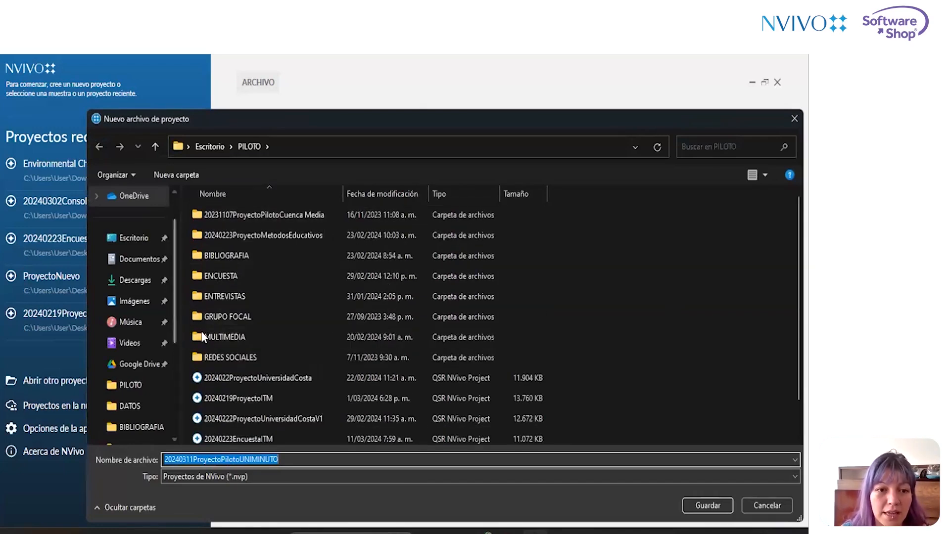
left_click(130, 385)
left_click_drag(218, 124, 219, 121)
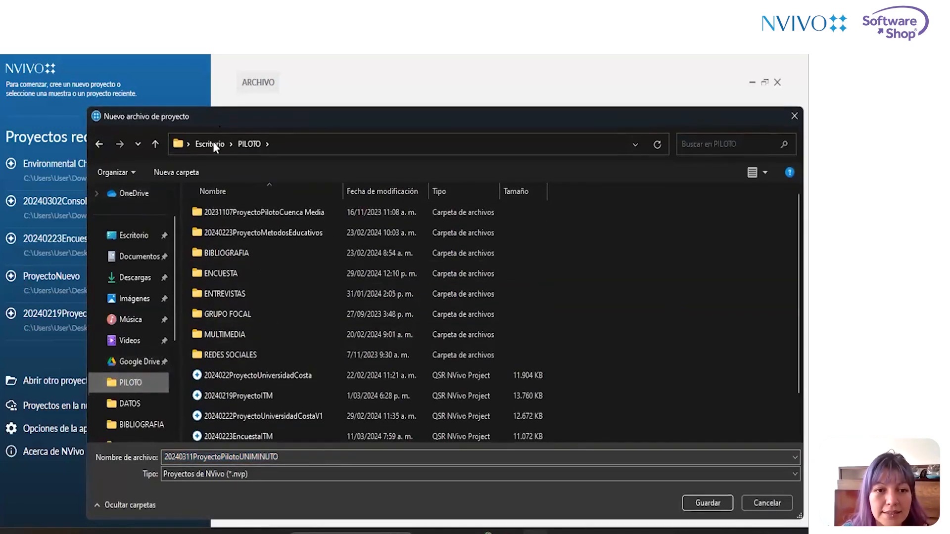
left_click(720, 500)
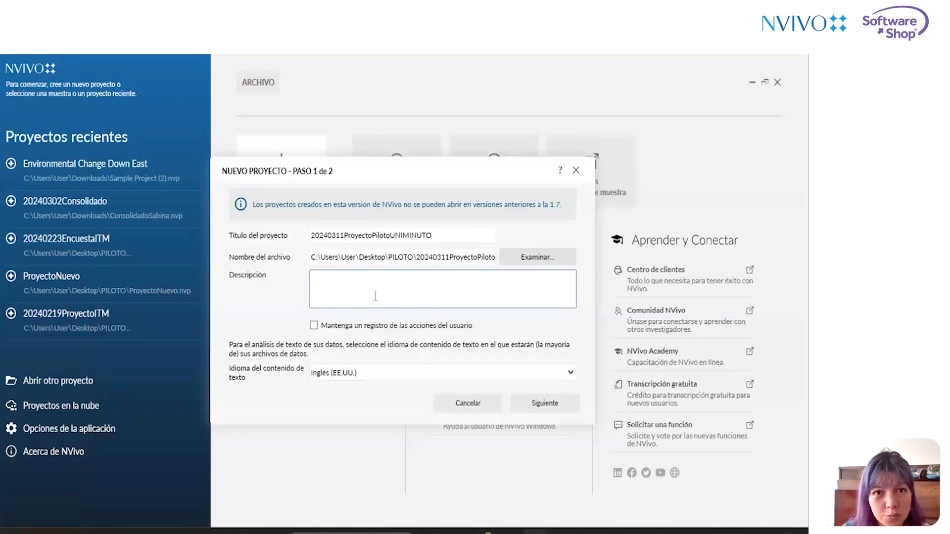
Enter the description "Objetivo de la investigación. Alcance", enable the log of user actions and continue to the second setup page.
type("Objetiv")
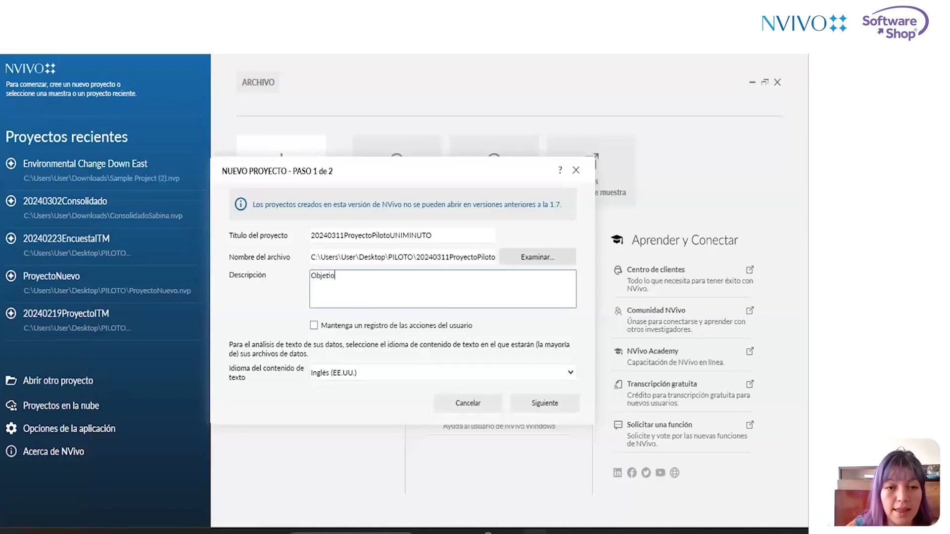
type("o de la i")
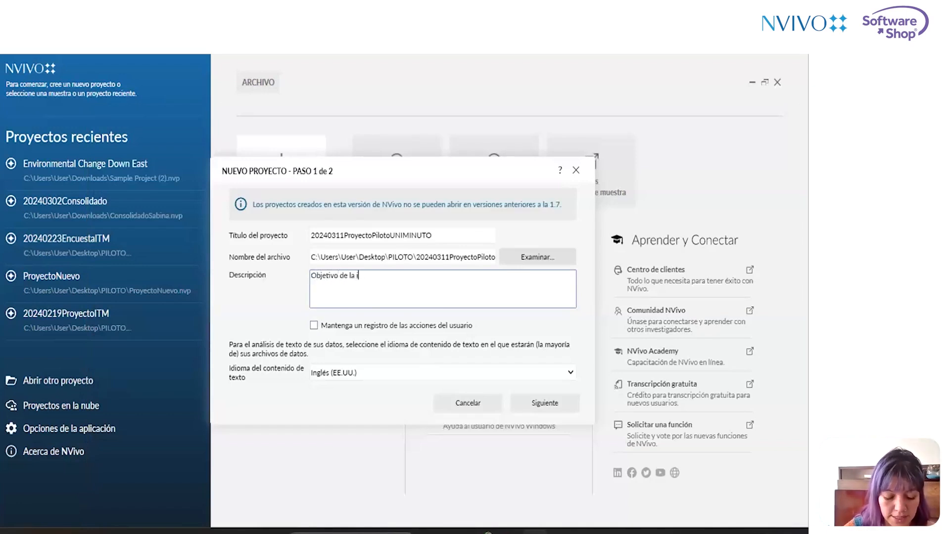
type("nvestigación.")
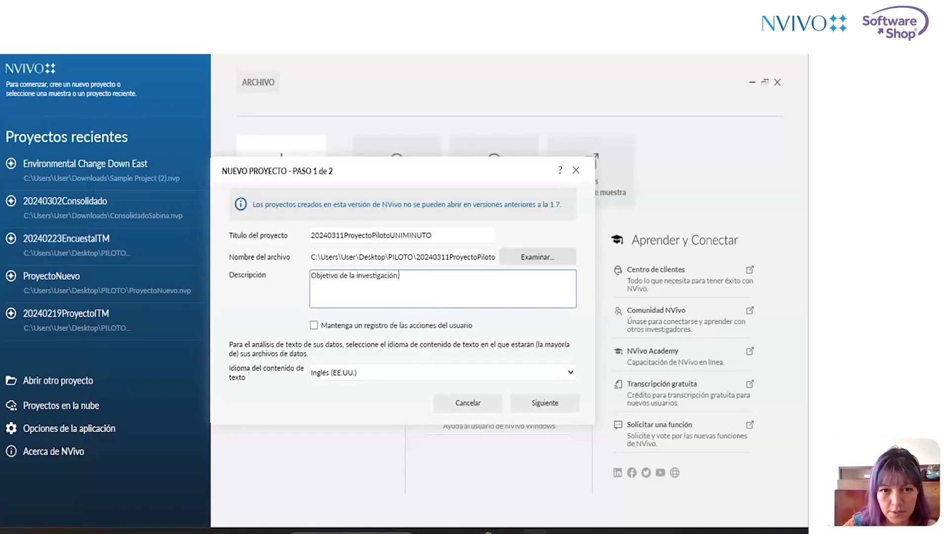
type(" Alcance")
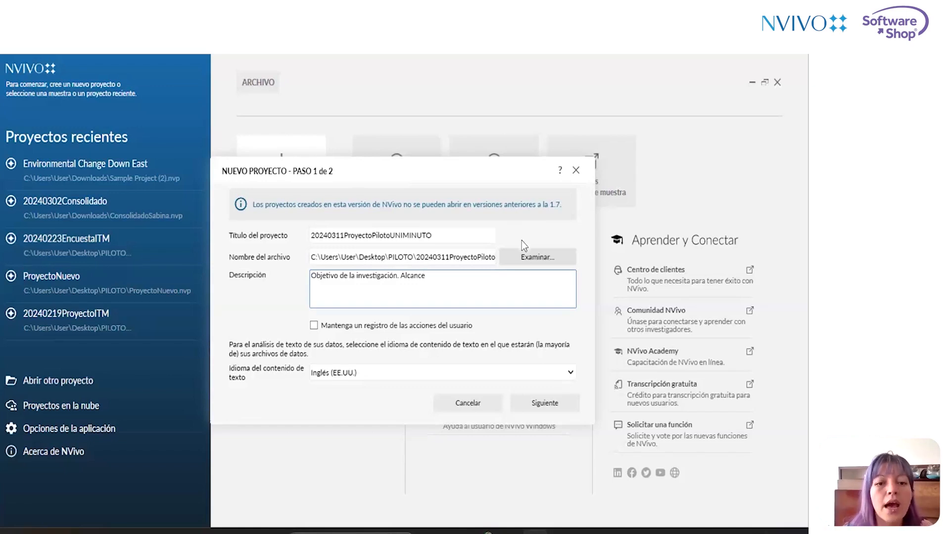
left_click(314, 326)
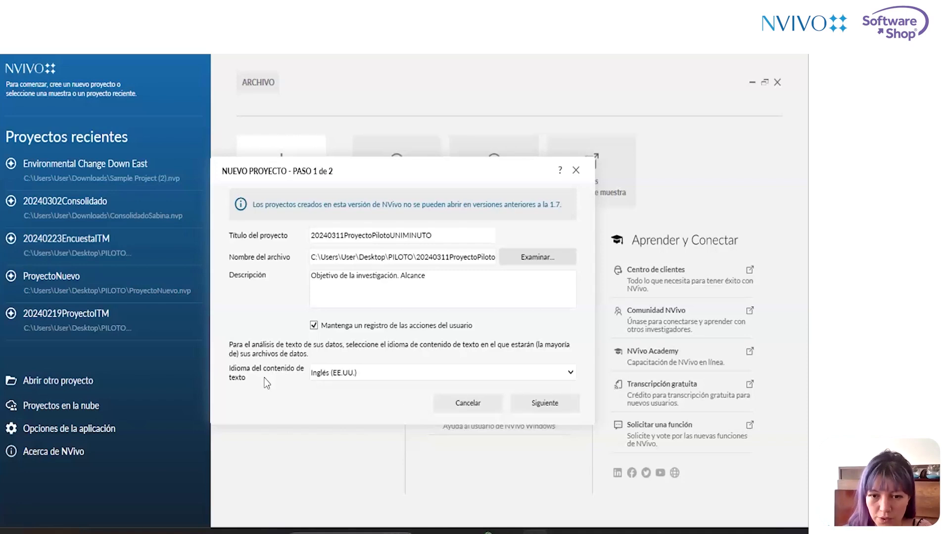
left_click(563, 405)
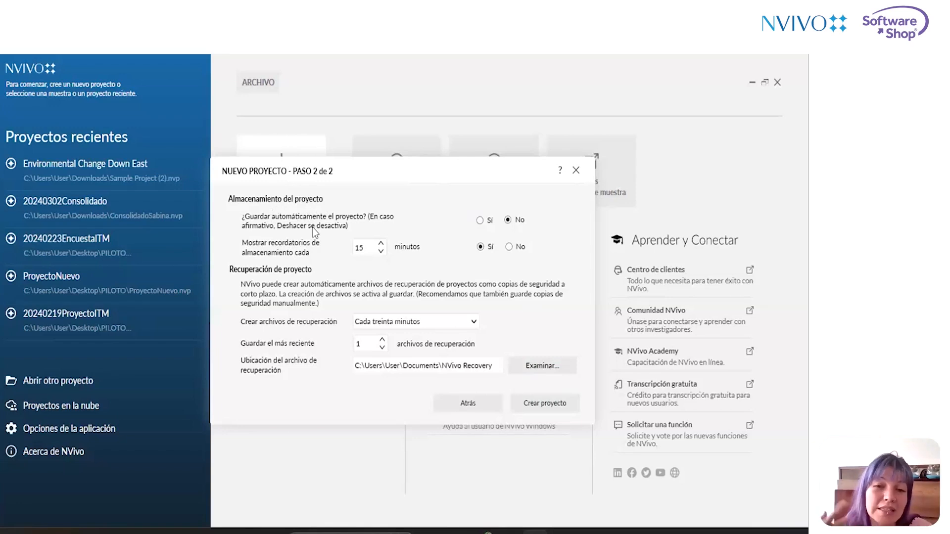
Try automatic project saving, set it back to No, and create the project with the existing recovery location.
left_click(478, 221)
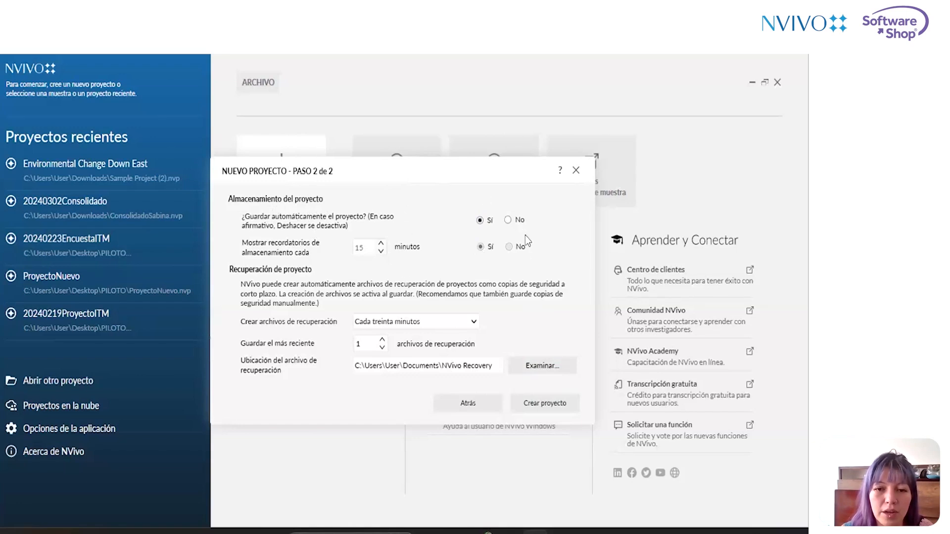
left_click(509, 220)
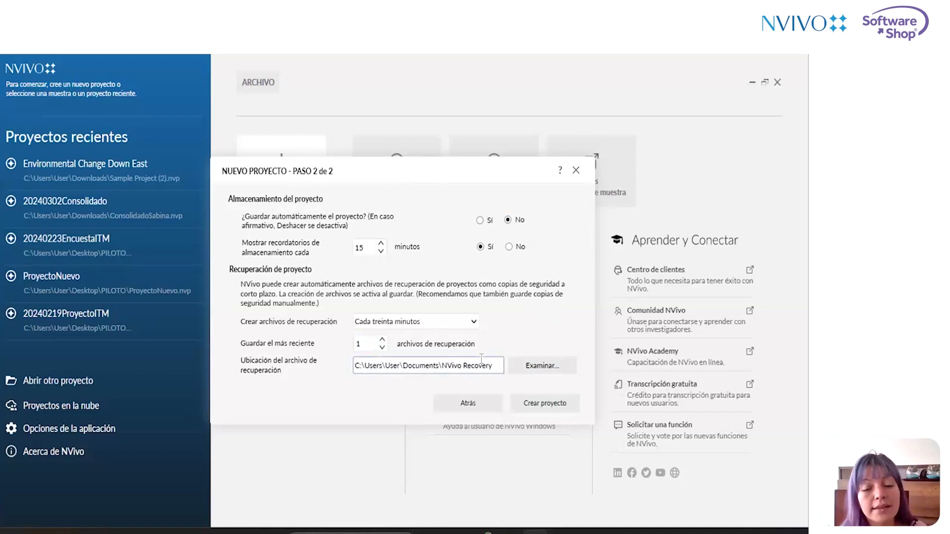
left_click_drag(493, 365, 336, 376)
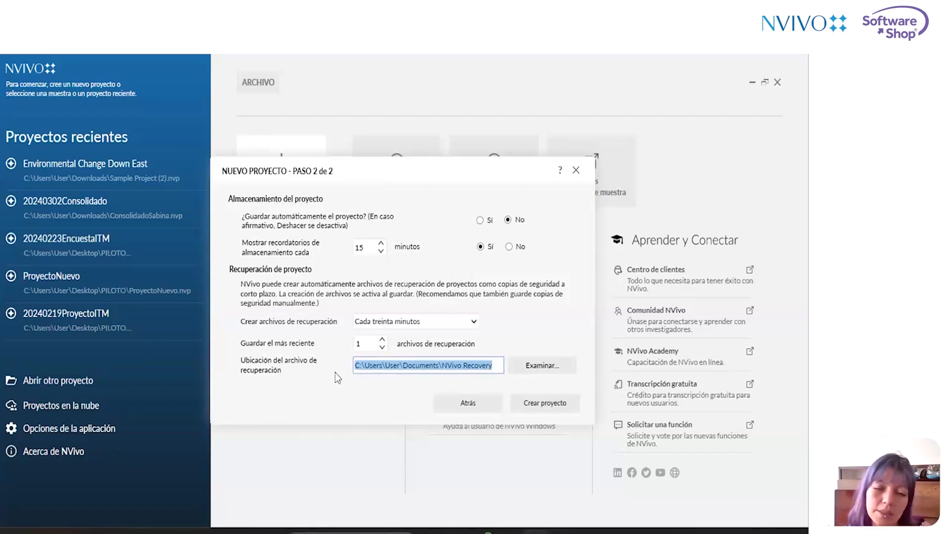
left_click(527, 413)
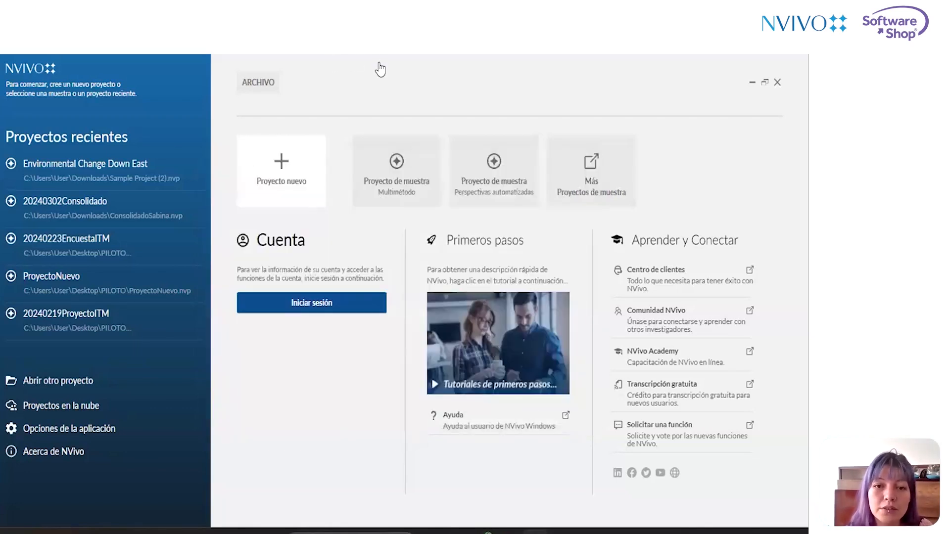
Skip the welcome tour of the newly created project.
left_click(313, 152)
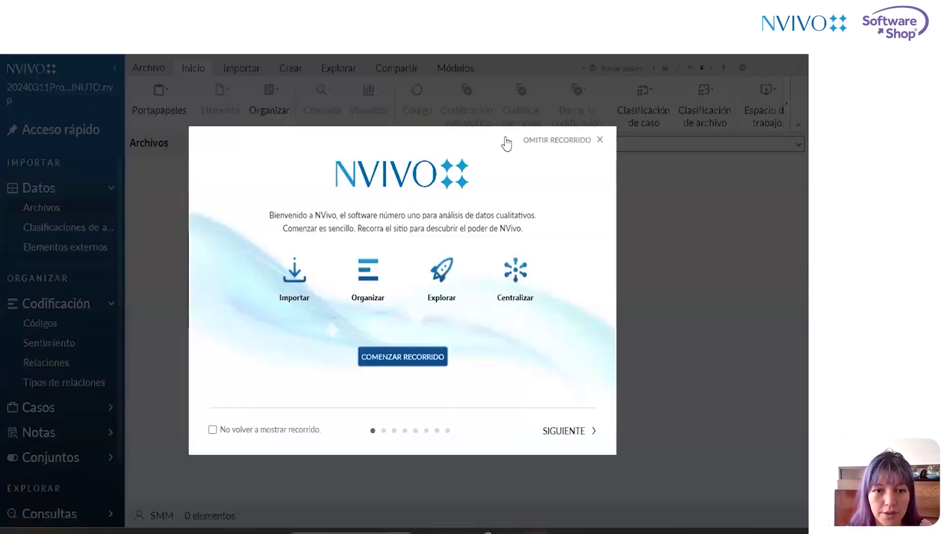
left_click(539, 140)
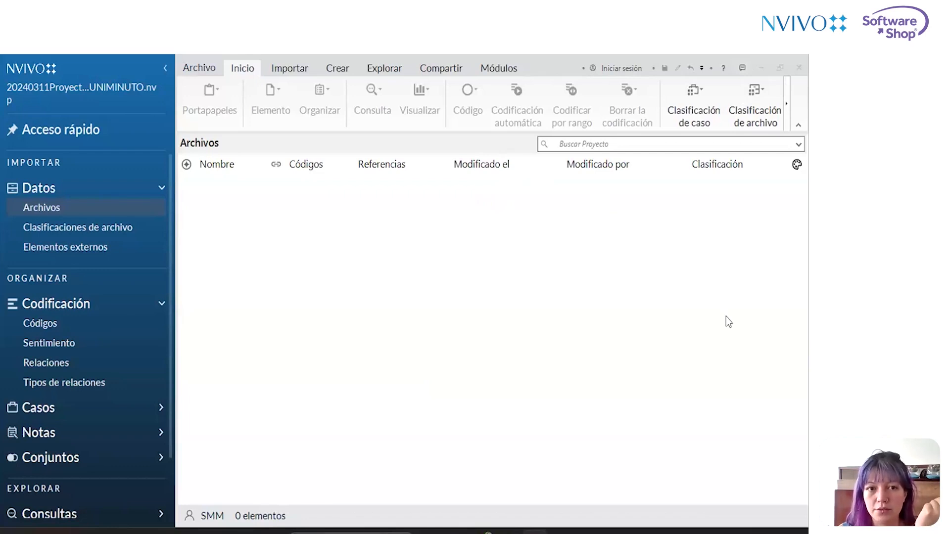
Examine the available commands for importing, creating, exploring and sharing project content, plus the add-on modules, with the navigation pane collapsed.
left_click(277, 65)
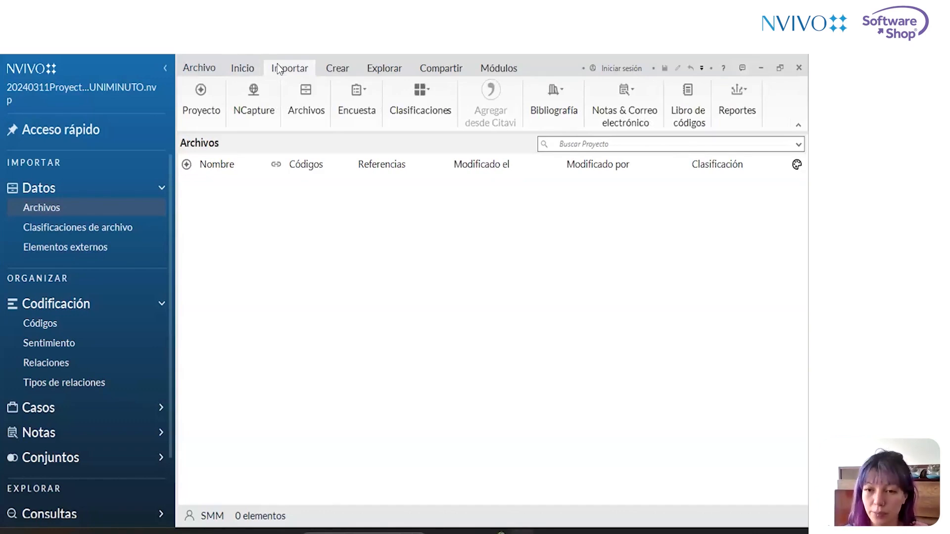
left_click(343, 66)
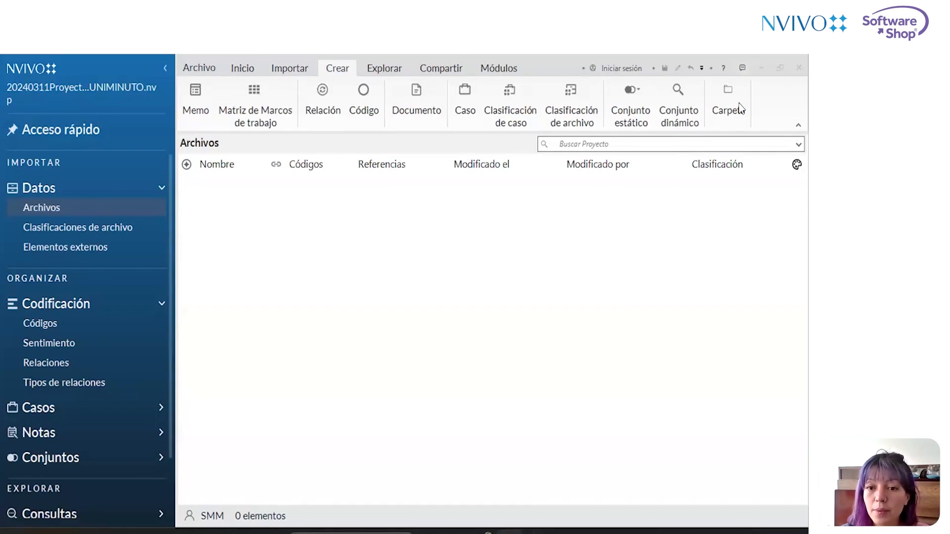
left_click(384, 67)
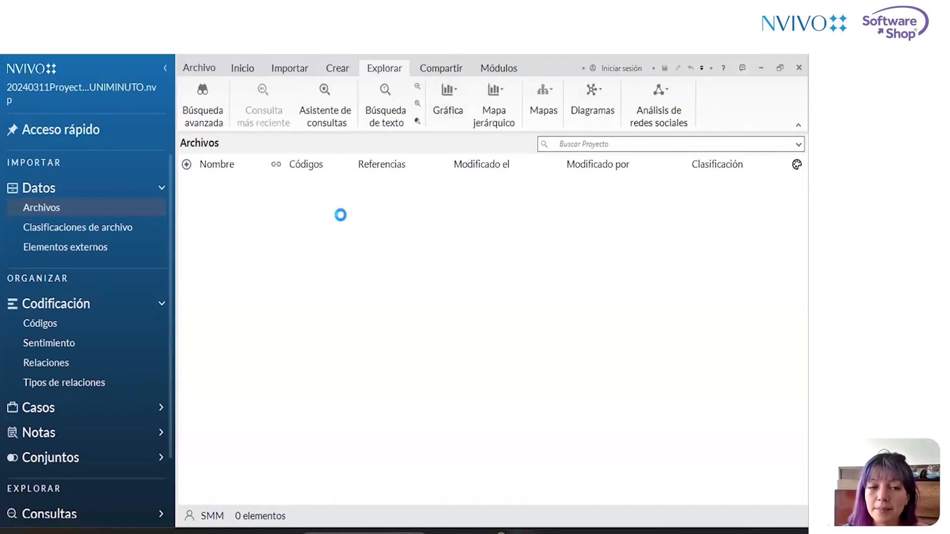
left_click(165, 68)
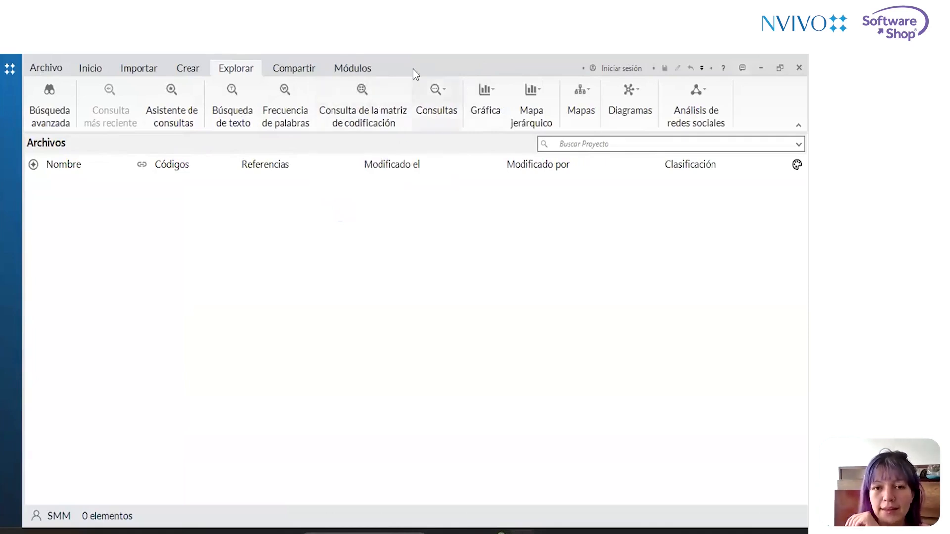
left_click(361, 106)
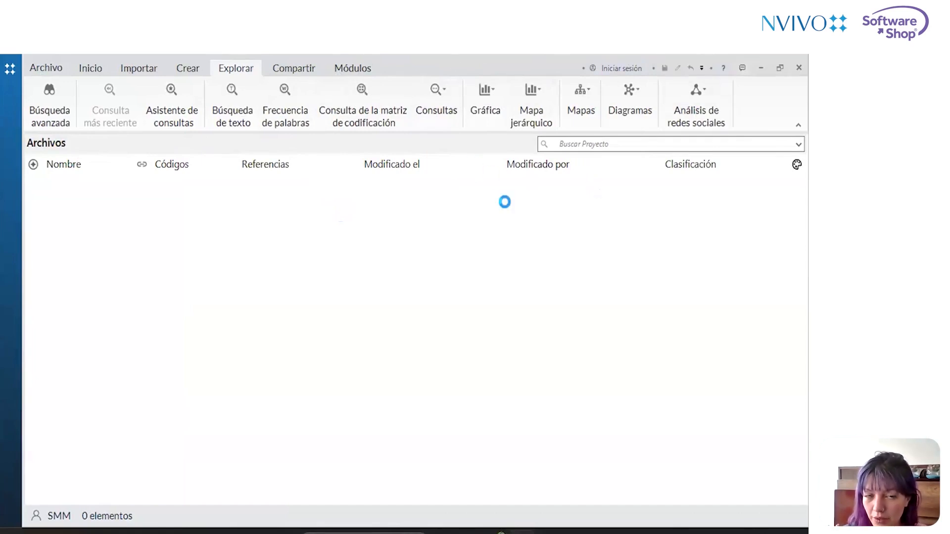
left_click(293, 68)
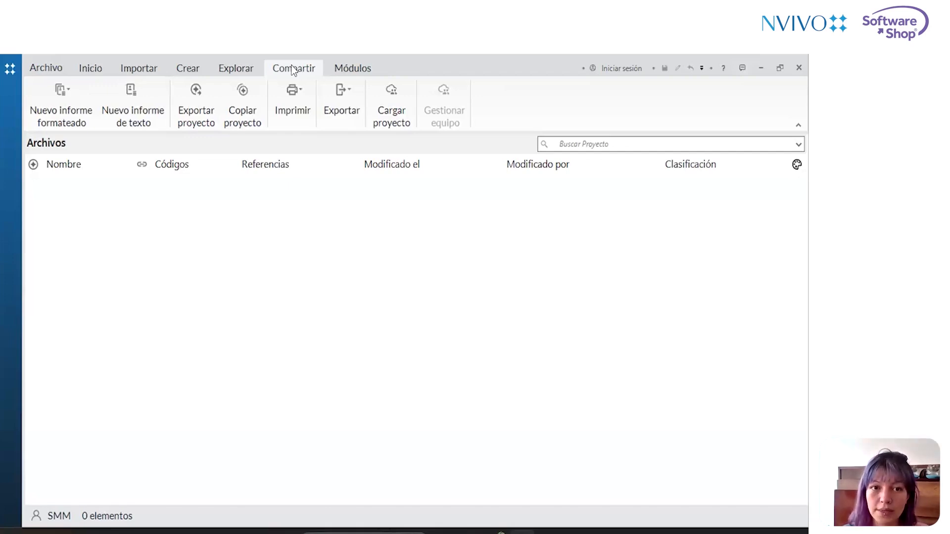
left_click(330, 62)
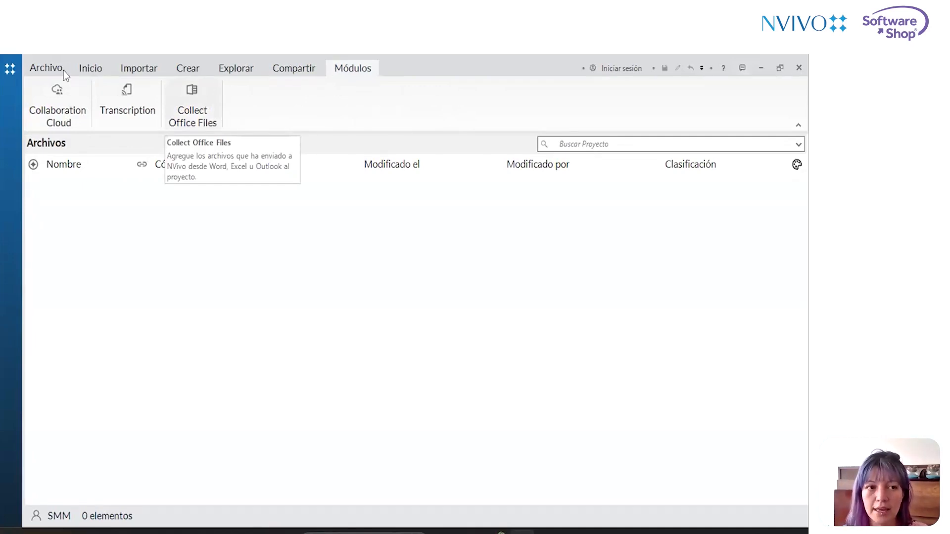
Restore the navigation pane and look through its Datos, Codificación, Notas, Consultas, Visualizaciones and Reportes sections.
left_click(10, 69)
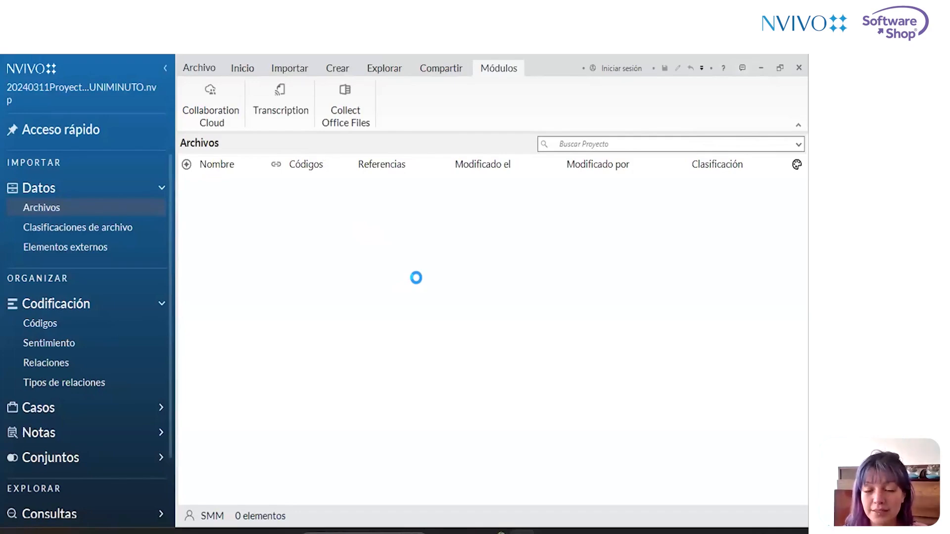
left_click(160, 304)
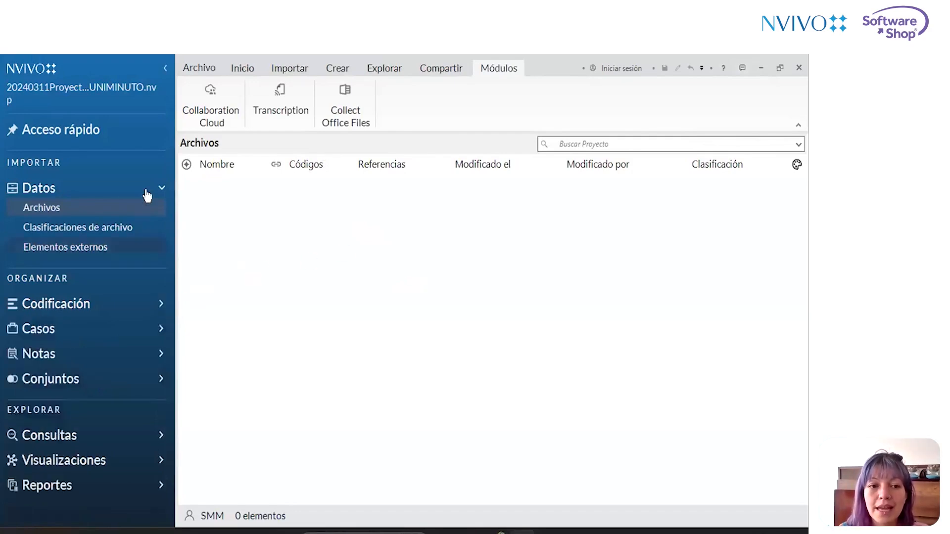
left_click(160, 190)
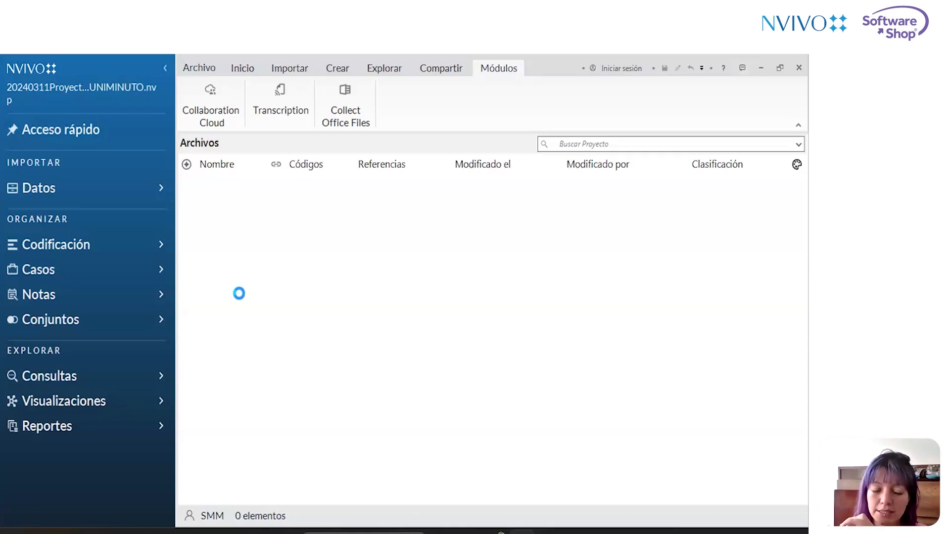
left_click(161, 296)
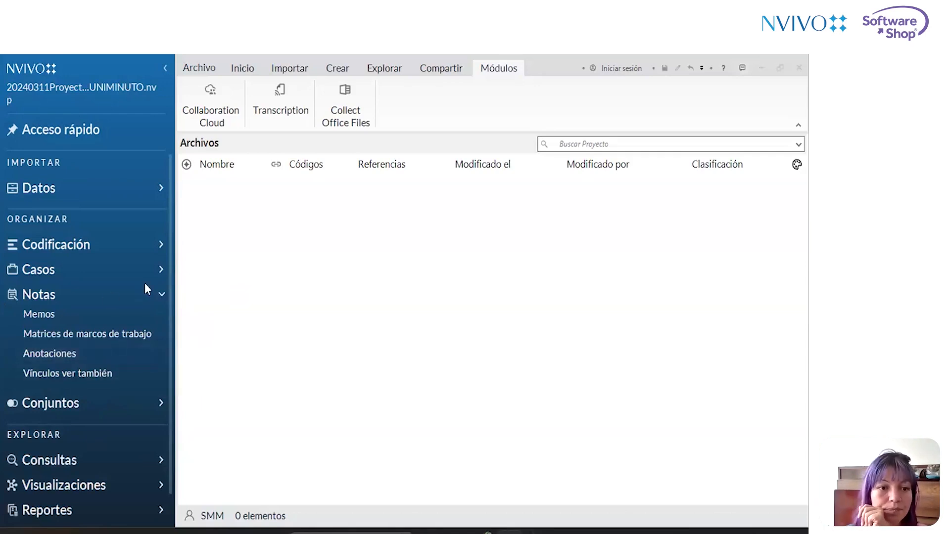
left_click(161, 295)
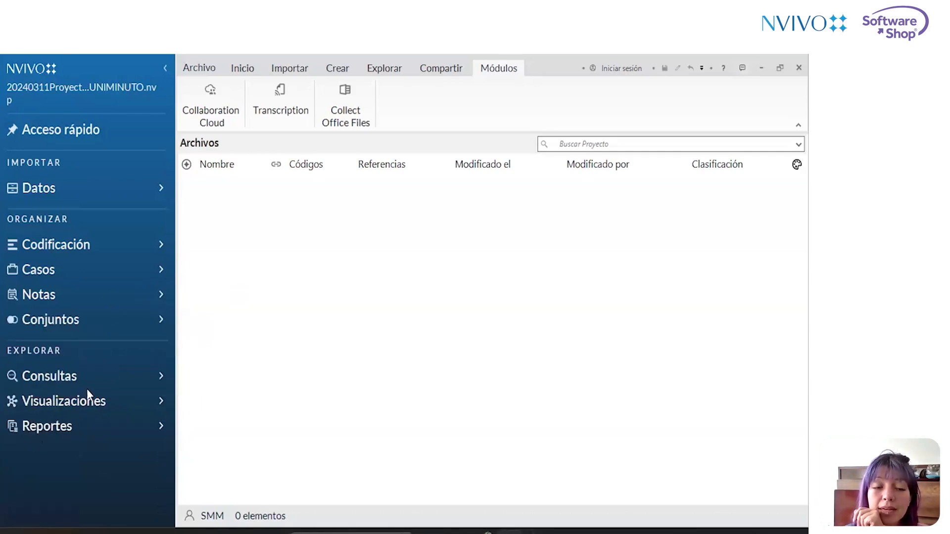
left_click(112, 380)
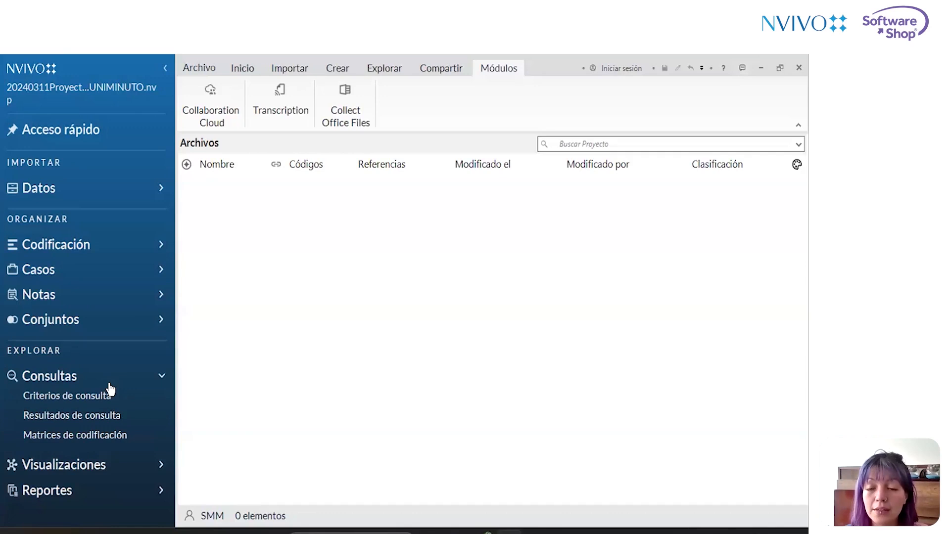
left_click(109, 383)
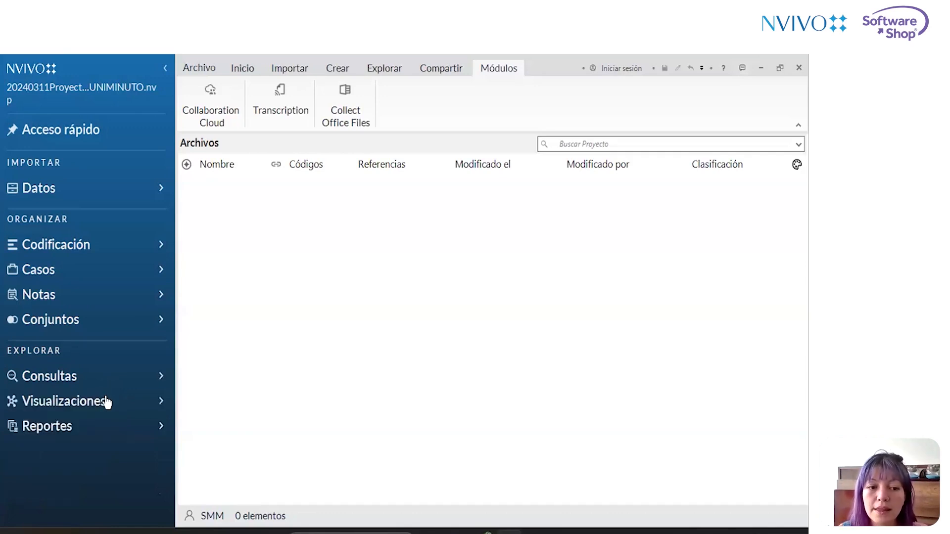
left_click(108, 401)
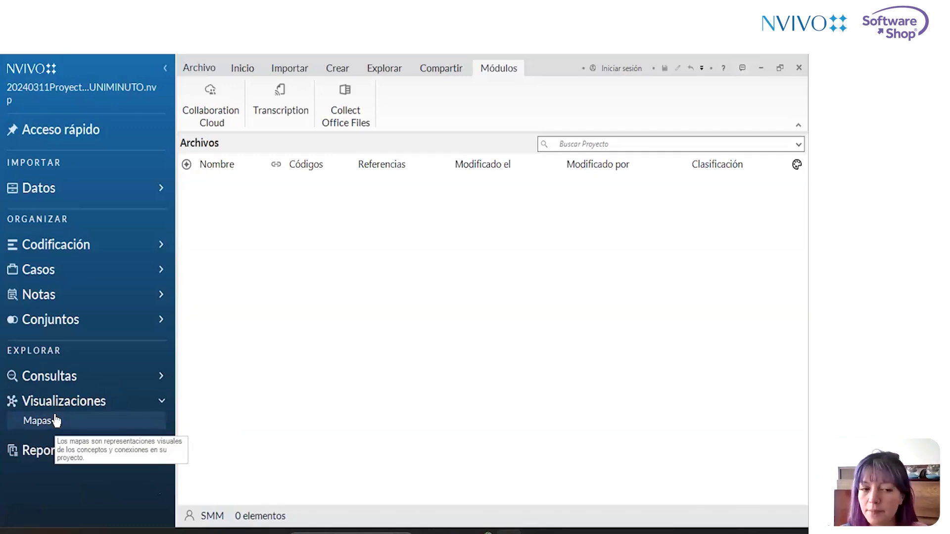
left_click(161, 451)
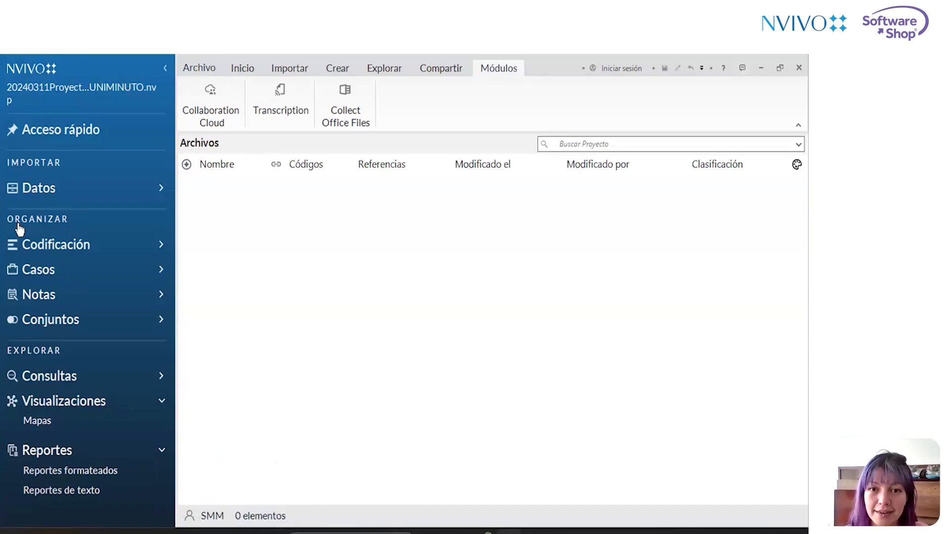
Import the interview documents ENT1A1 through ENT1A5 and ENT2A1 from PILOTO\ENTREVISTAS into Archivos, without creating a case per file.
left_click(63, 188)
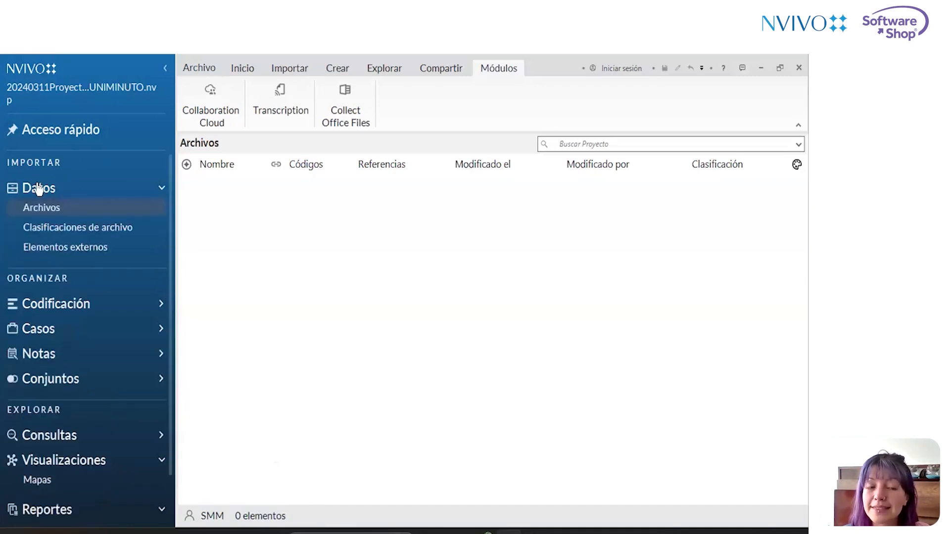
left_click(51, 214)
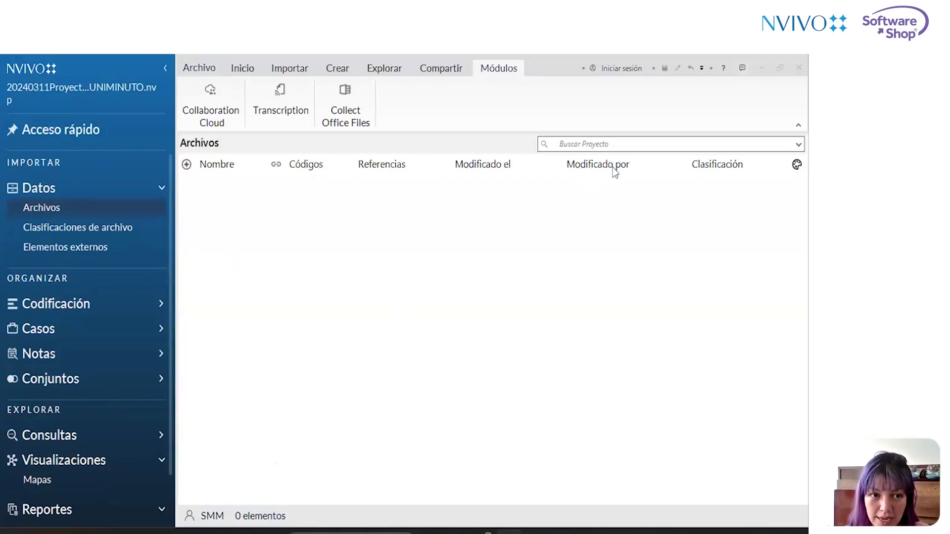
left_click(289, 69)
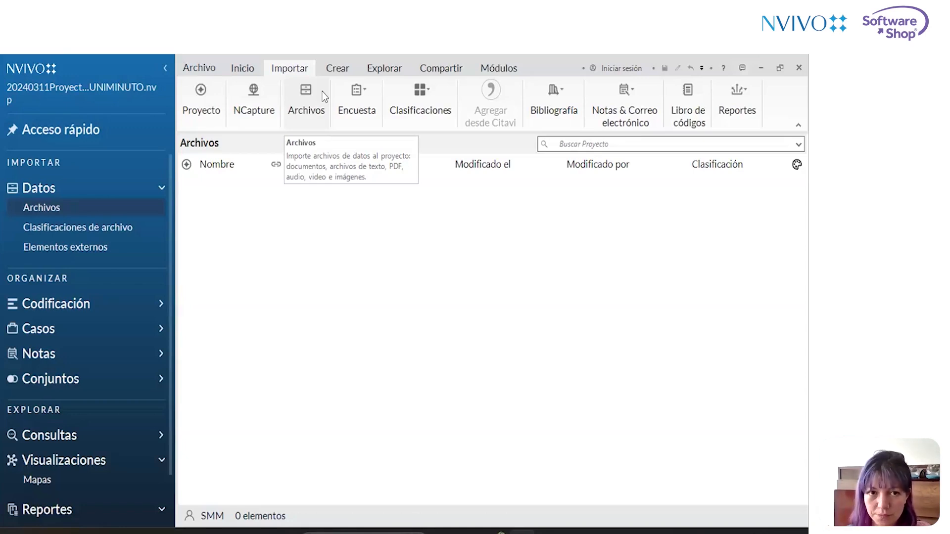
left_click(322, 91)
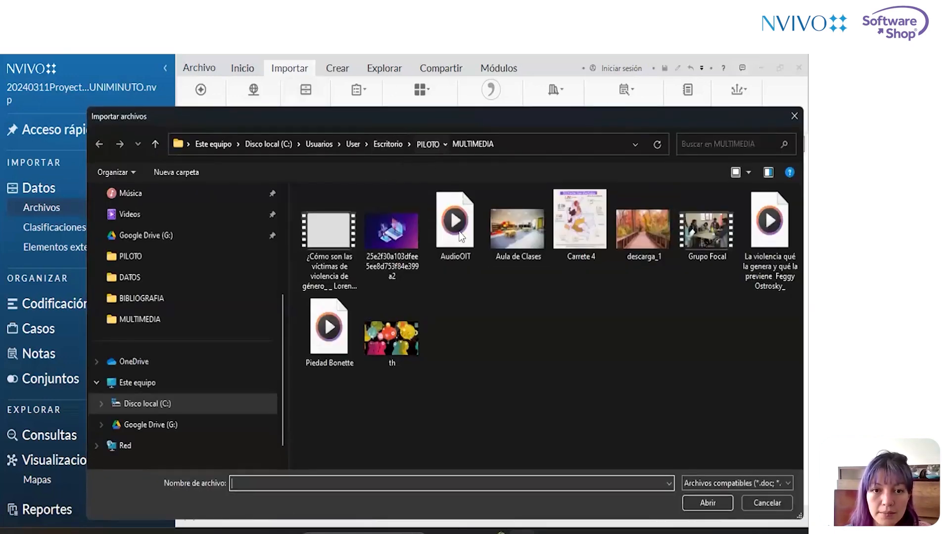
left_click(427, 147)
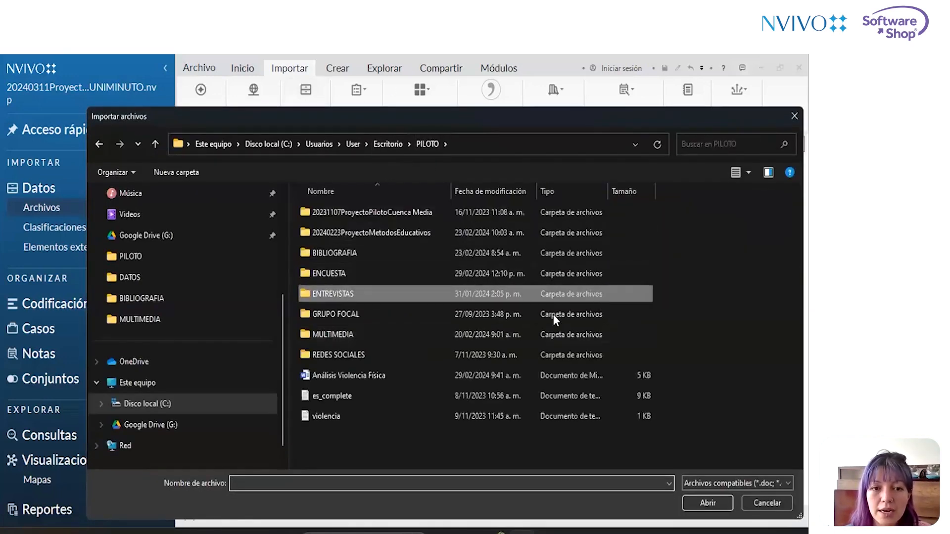
double_click(569, 294)
left_click(333, 213)
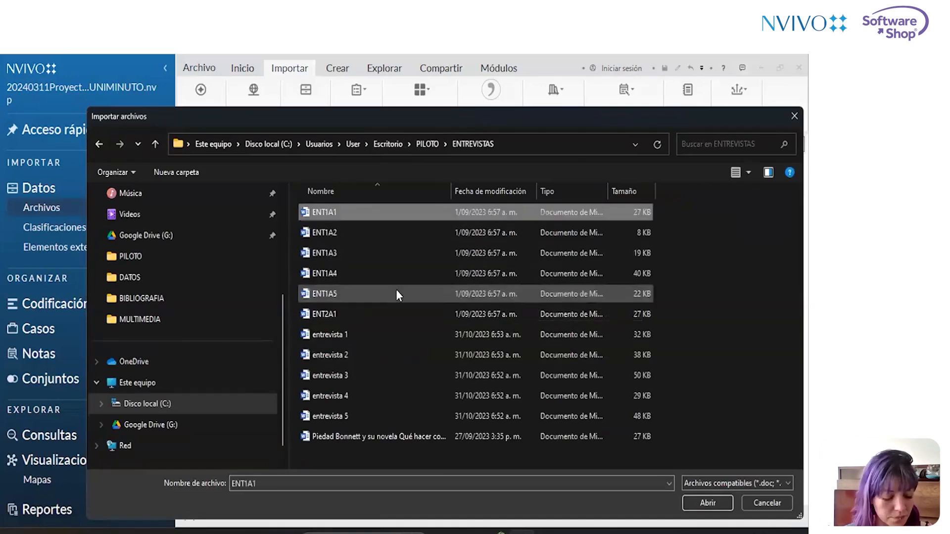
left_click(379, 306, "shift")
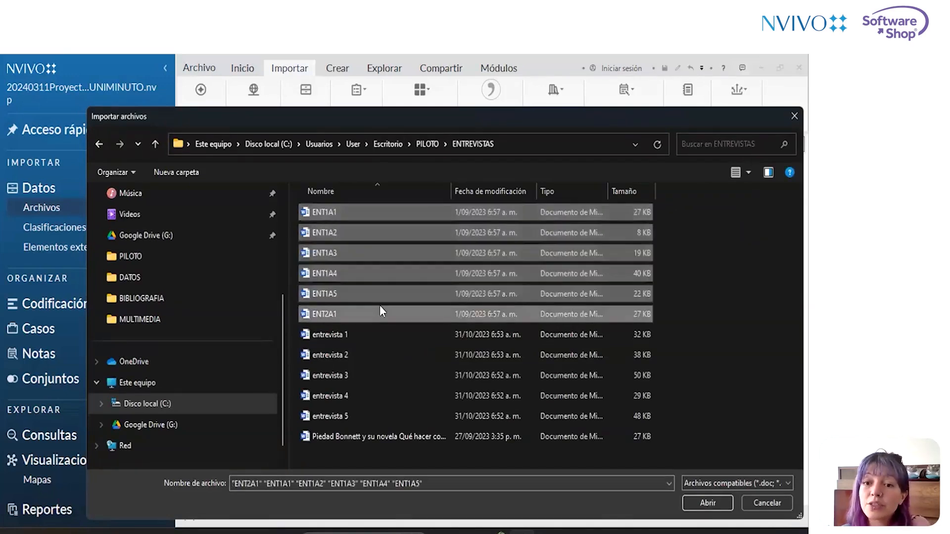
left_click(347, 211)
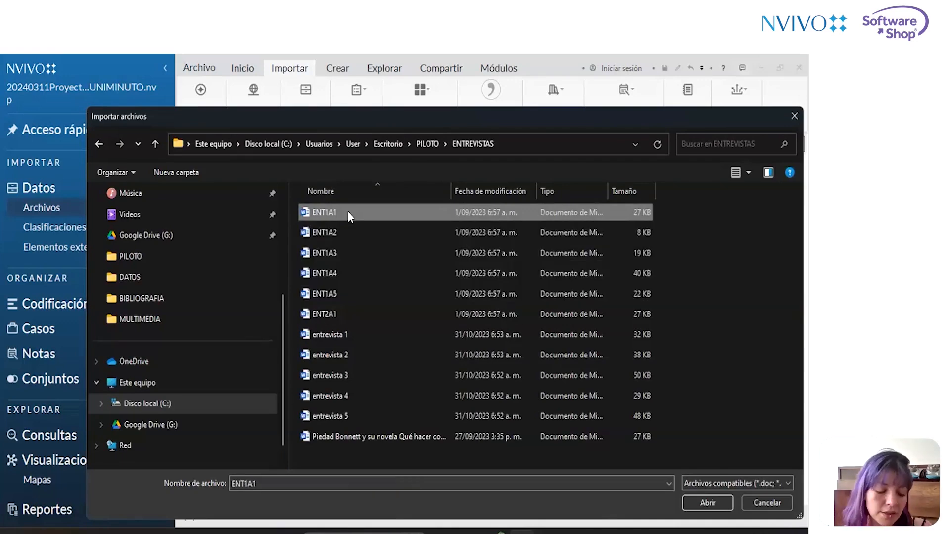
left_click(339, 310, "shift")
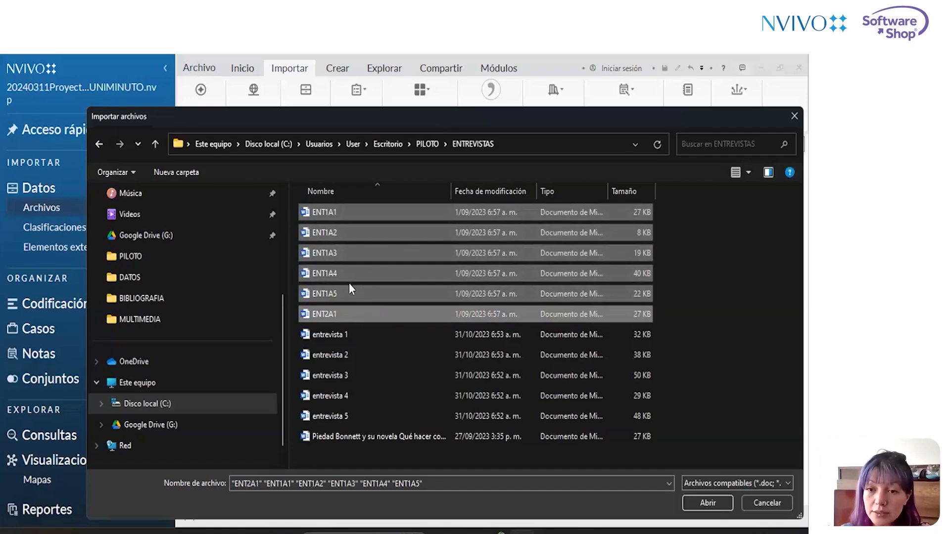
left_click(693, 502)
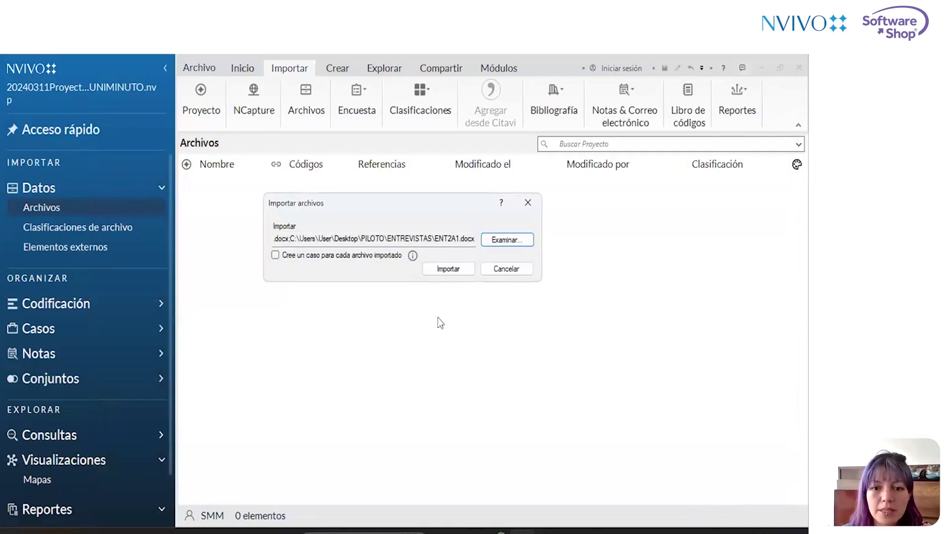
left_click(448, 269)
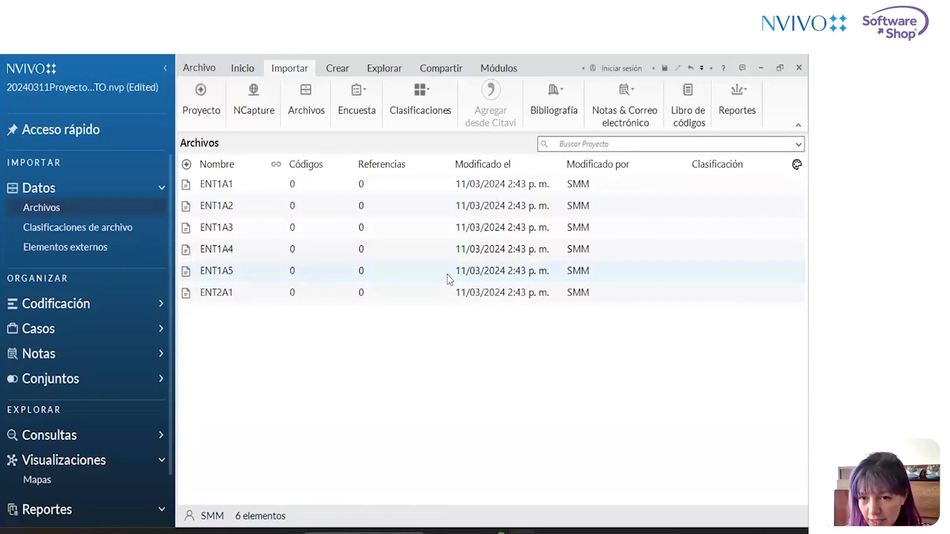
Import the PDFs Cartilla prevención VIF and Definiciones Violencia Intrafamiliar from PILOTO\BIBLIOGRAFIA into Archivos.
left_click(322, 100)
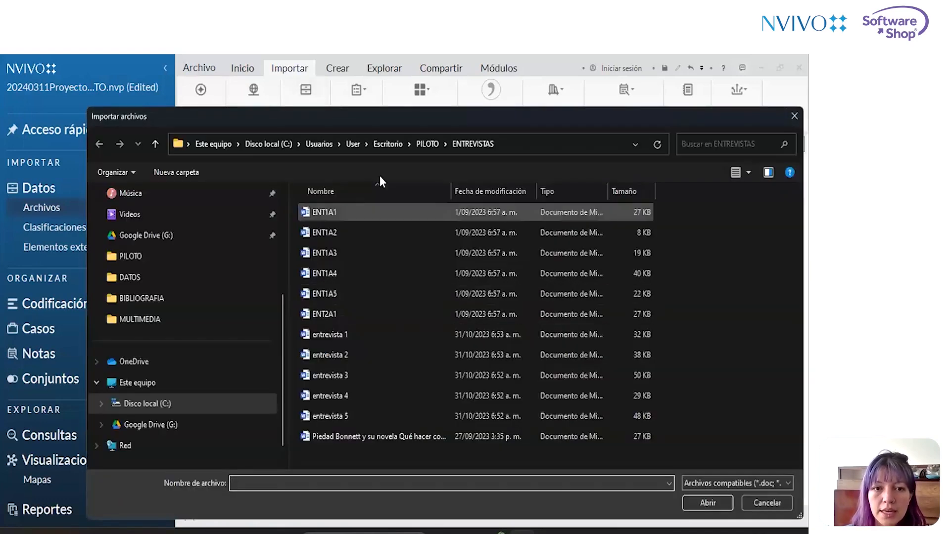
left_click(427, 144)
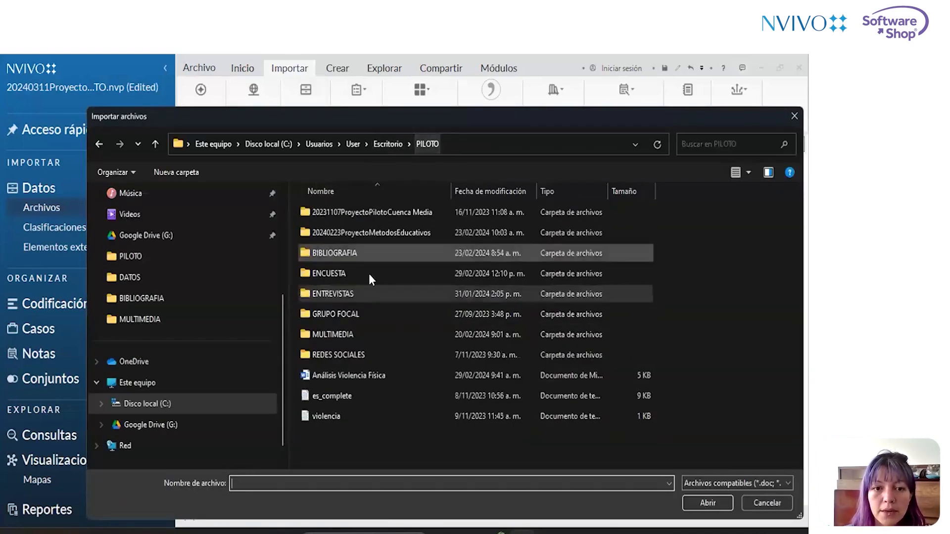
double_click(340, 255)
left_click(472, 293)
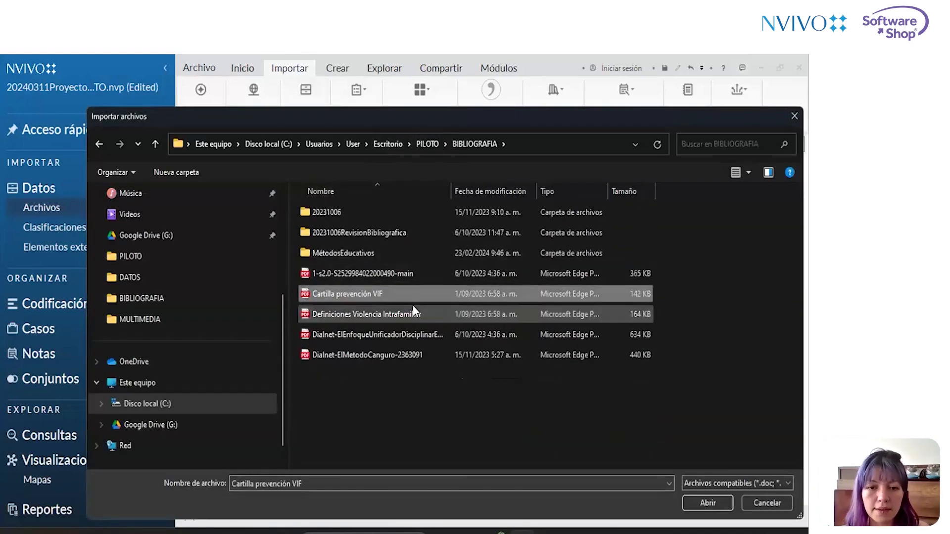
left_click(406, 314, "ctrl")
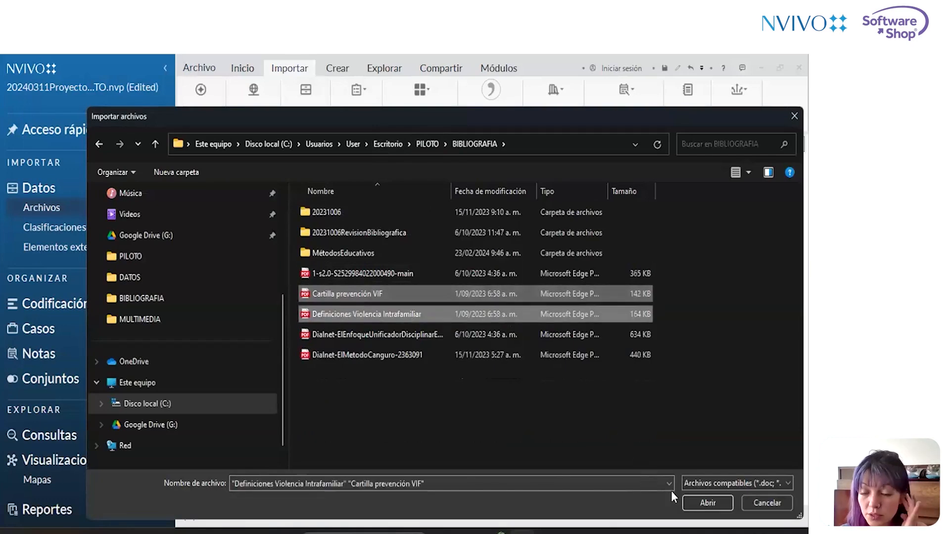
left_click(702, 501)
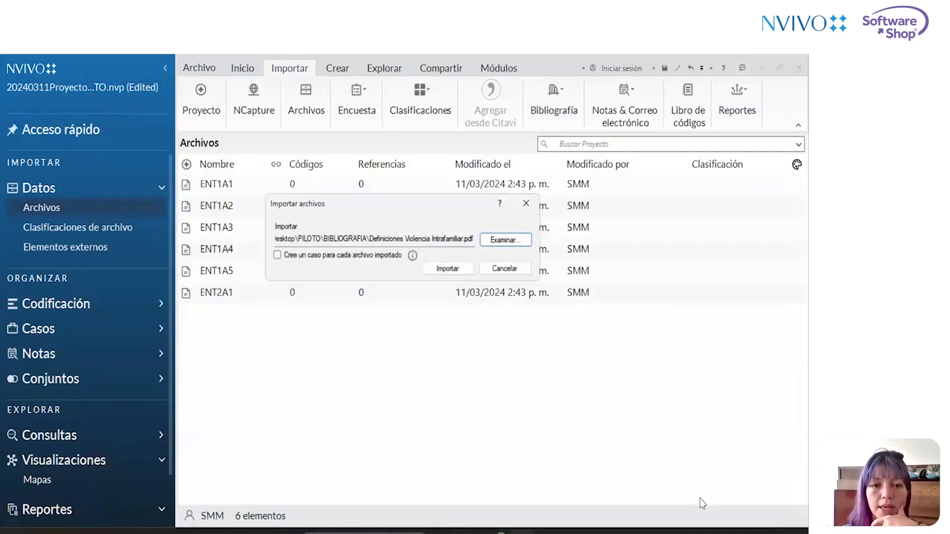
left_click(448, 268)
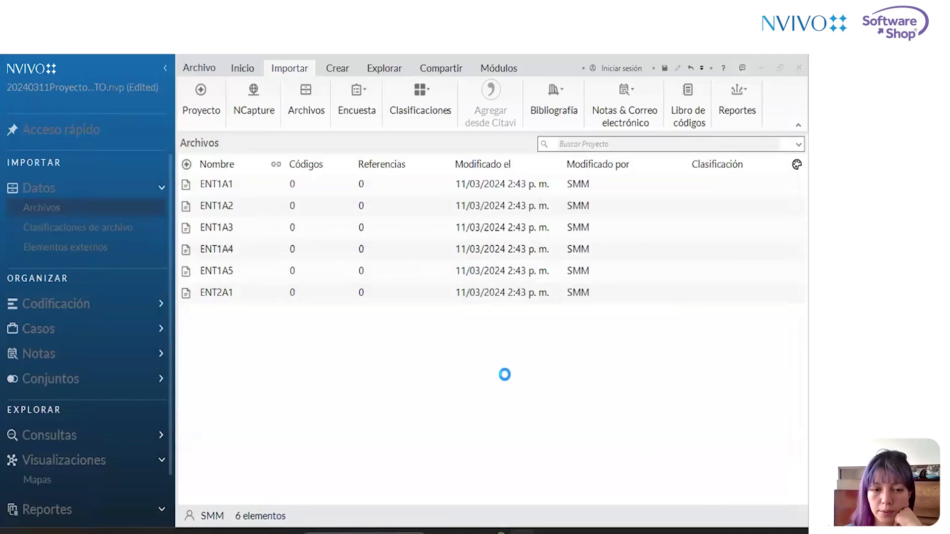
Try to import the video about victims of gender violence from PILOTO\MULTIMEDIA into Archivos.
right_click(351, 393)
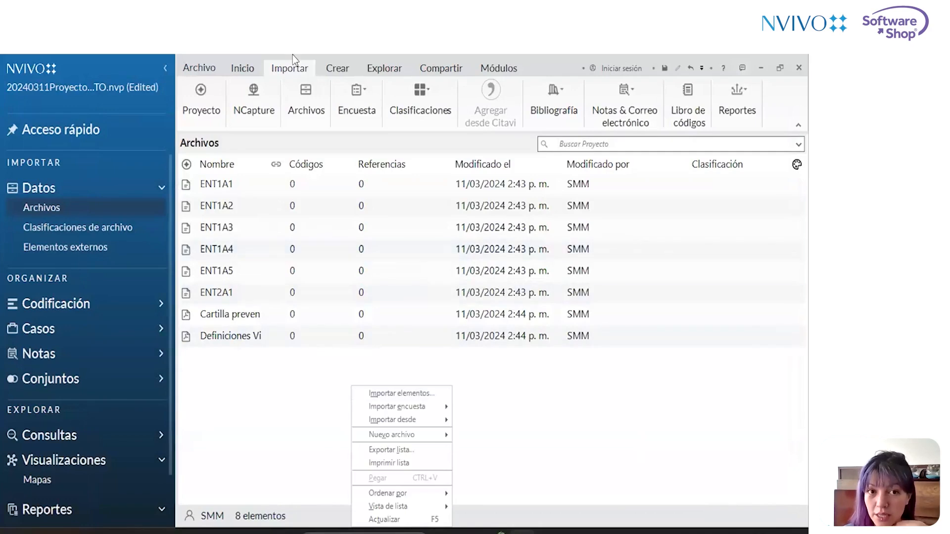
left_click(293, 364)
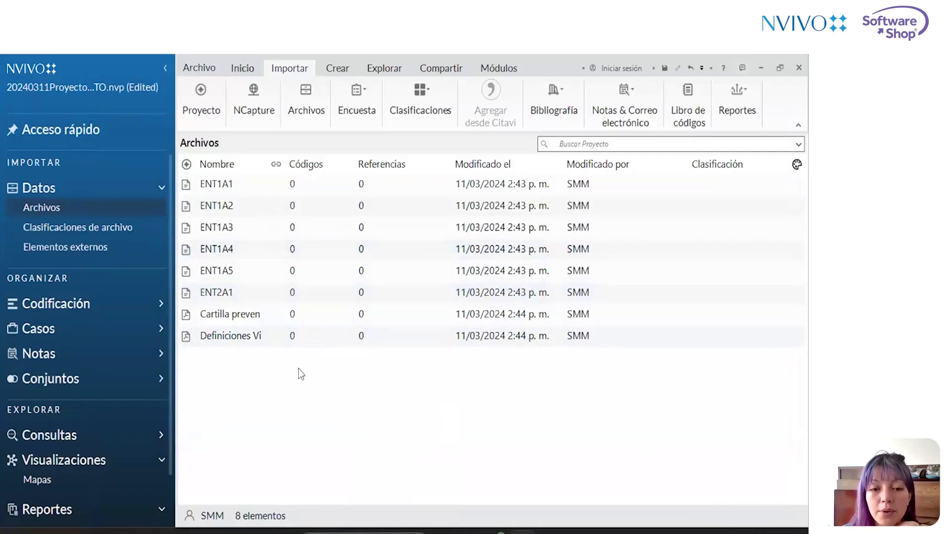
right_click(298, 369)
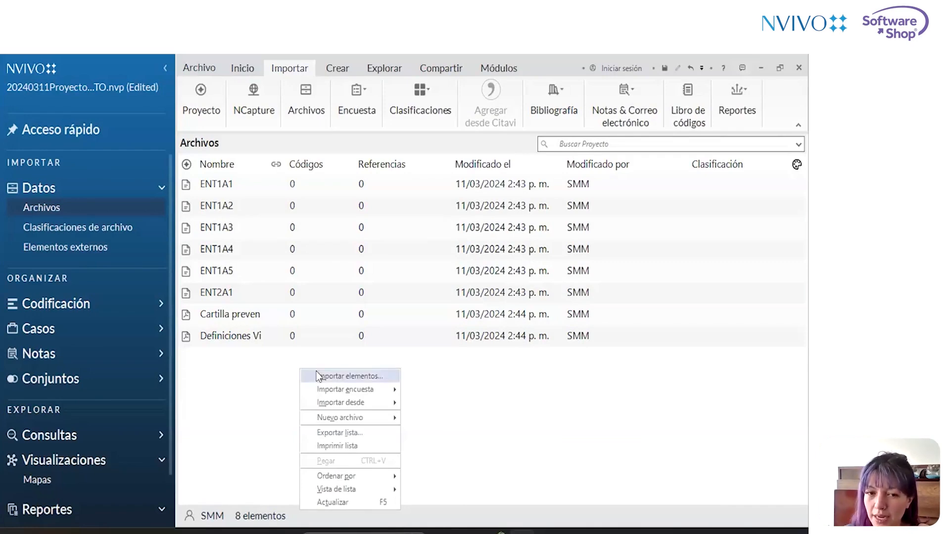
left_click(317, 376)
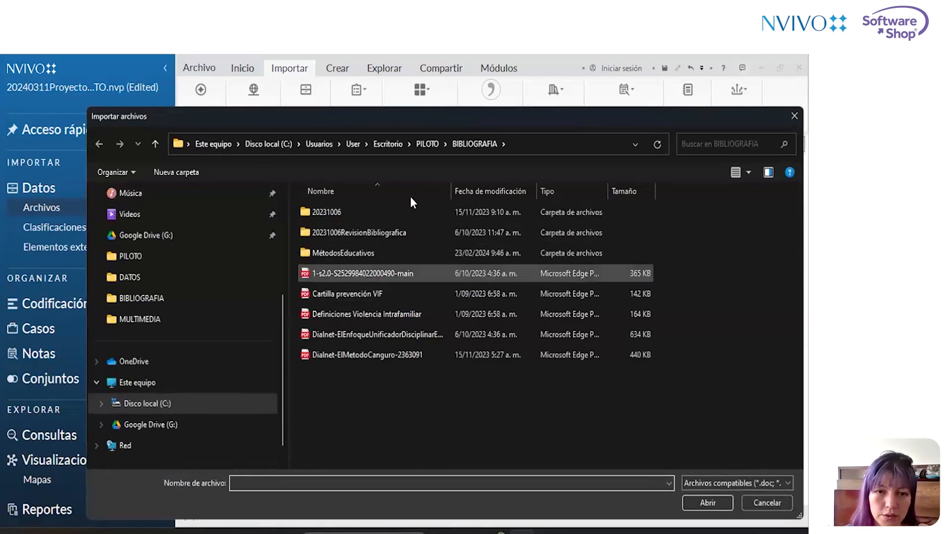
left_click(432, 147)
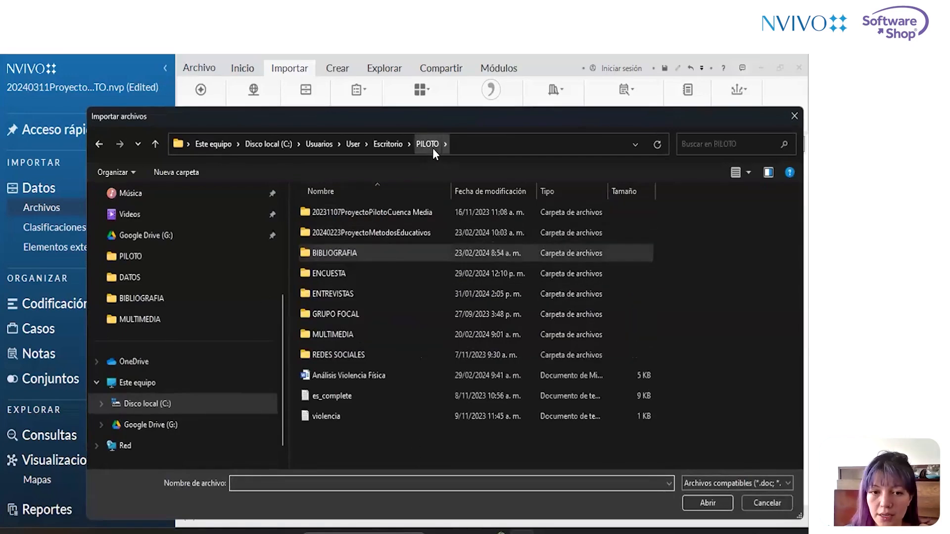
double_click(367, 334)
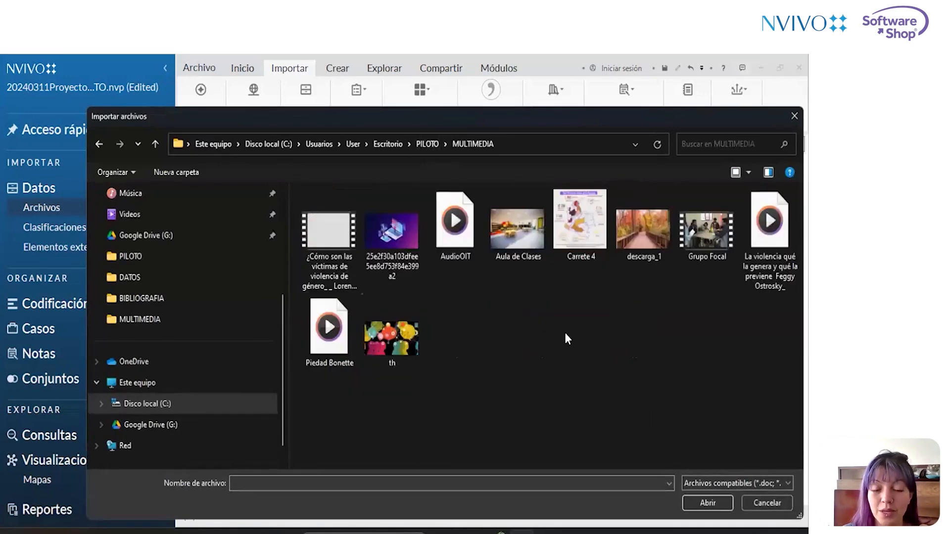
left_click(328, 232)
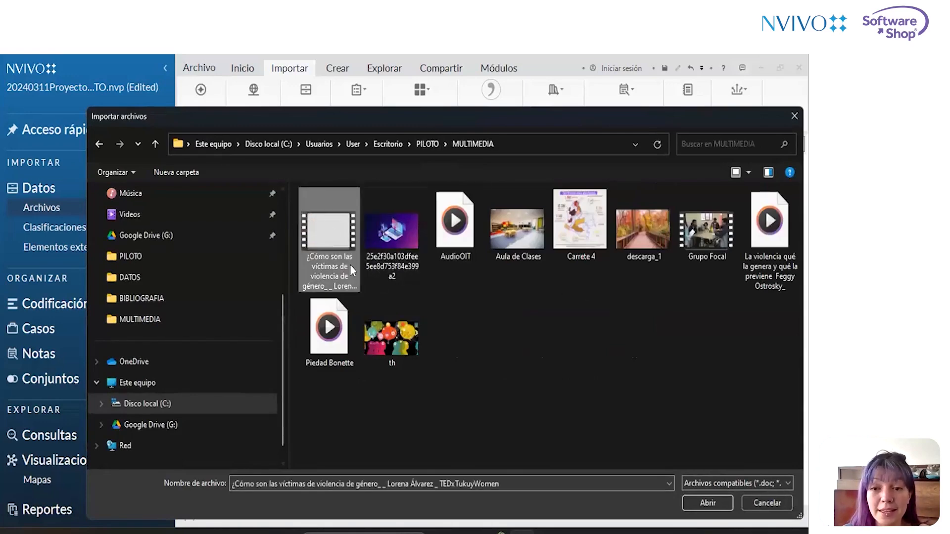
left_click(691, 502)
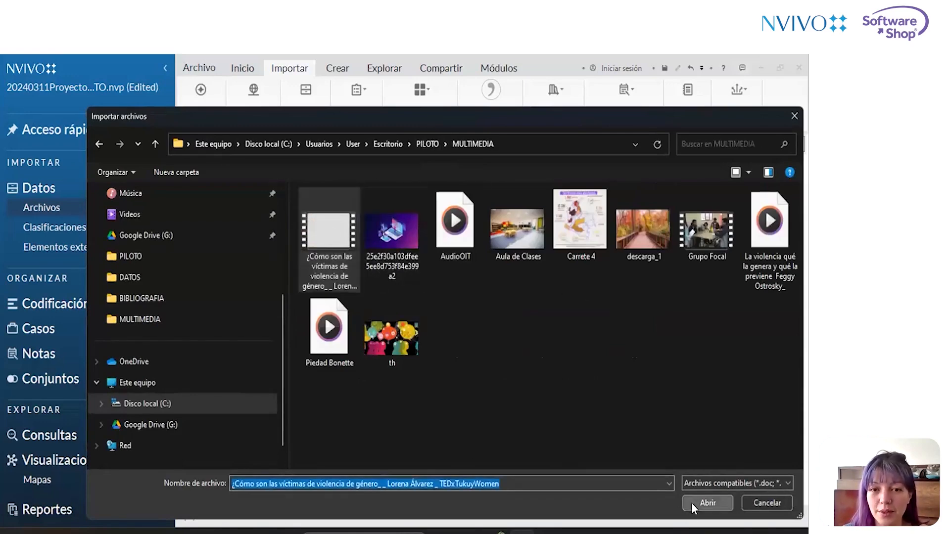
left_click(441, 268)
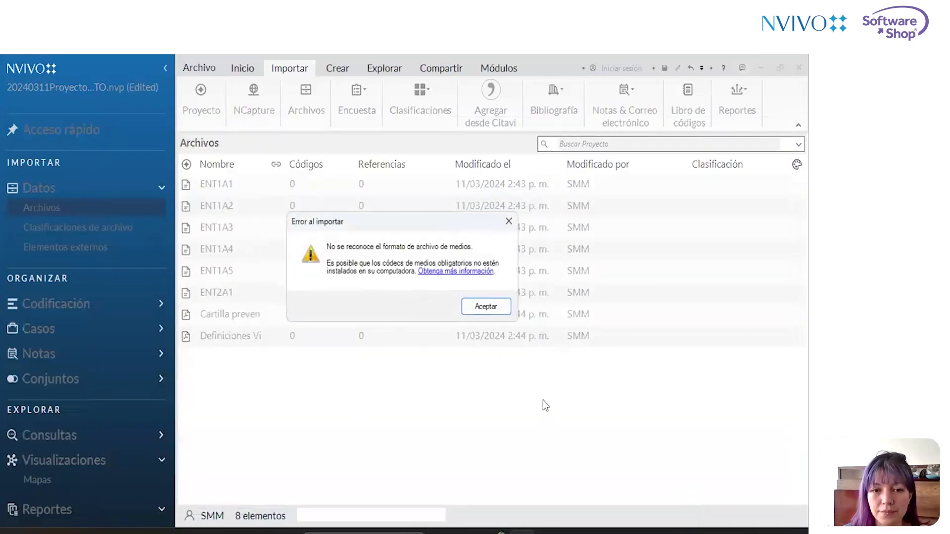
left_click(483, 309)
Import the audio file Piedad Bonette from PILOTO\MULTIMEDIA into Archivos, keeping its file name in the audio properties.
right_click(355, 405)
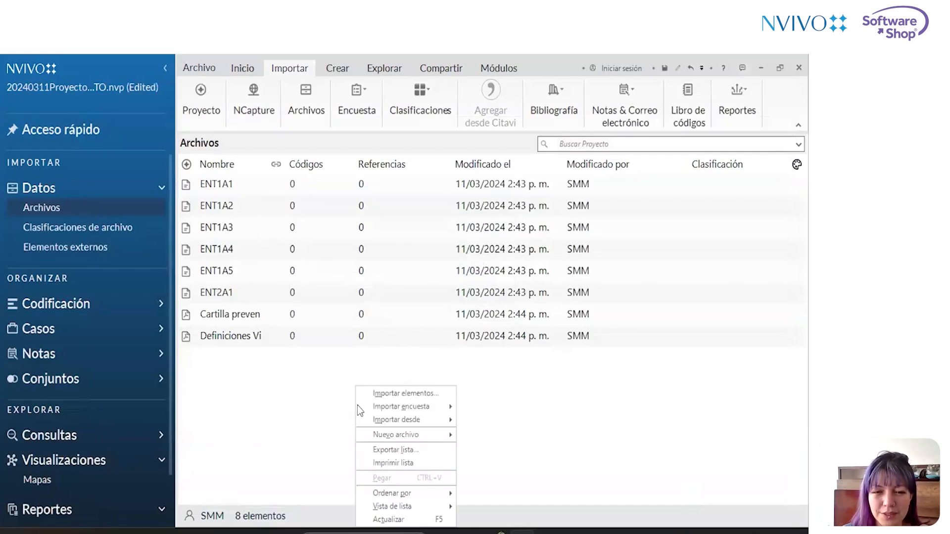
left_click(377, 391)
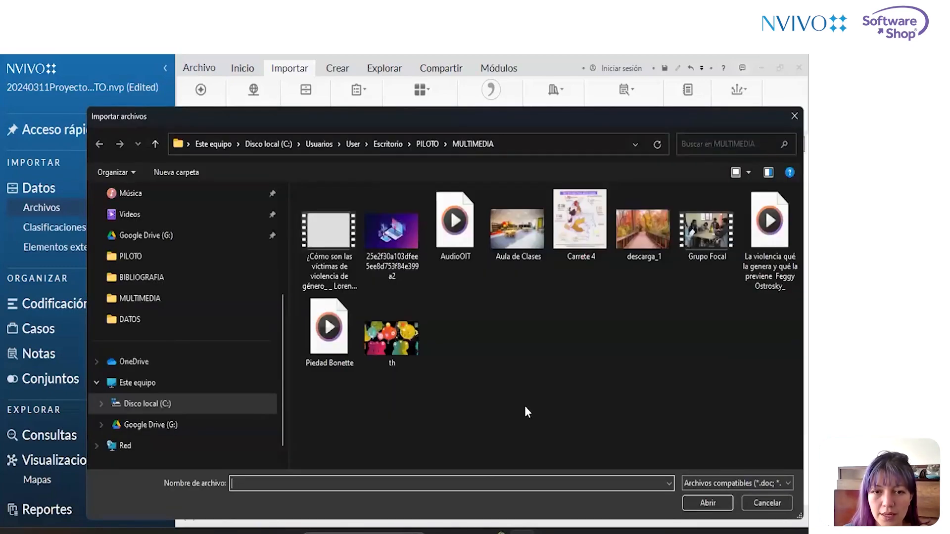
left_click(329, 329)
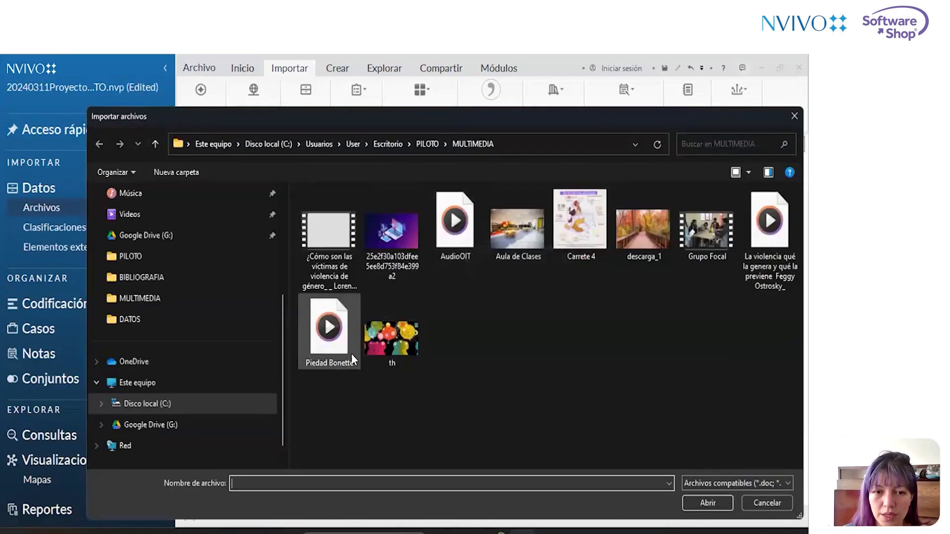
left_click(699, 495)
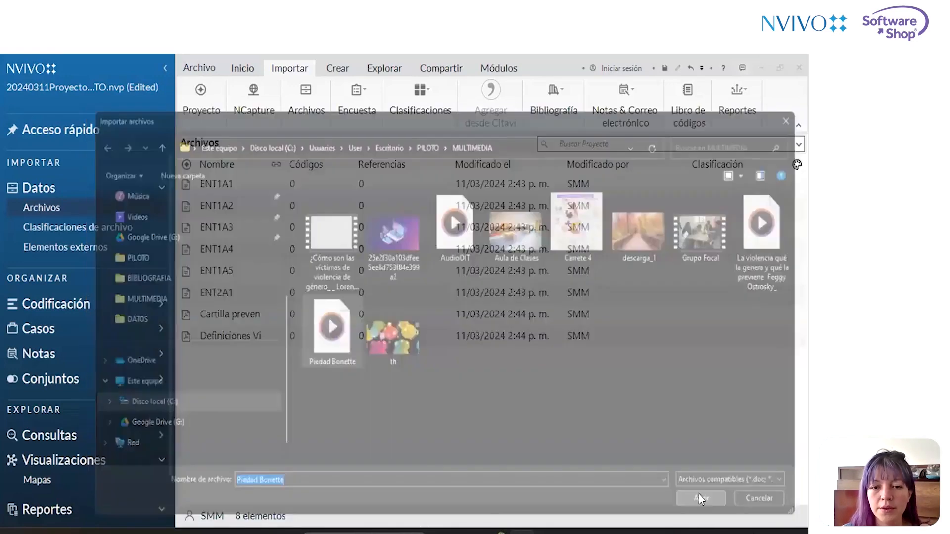
left_click(447, 269)
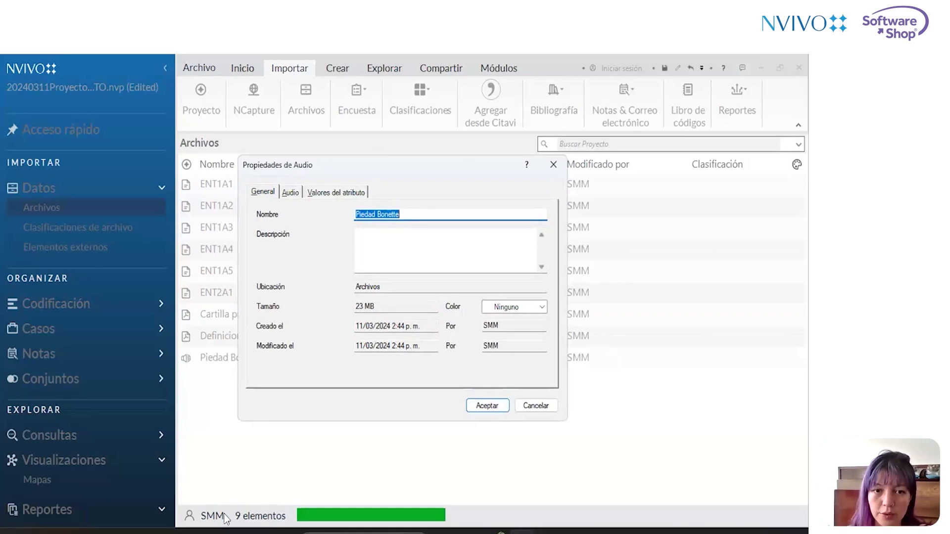
left_click(474, 404)
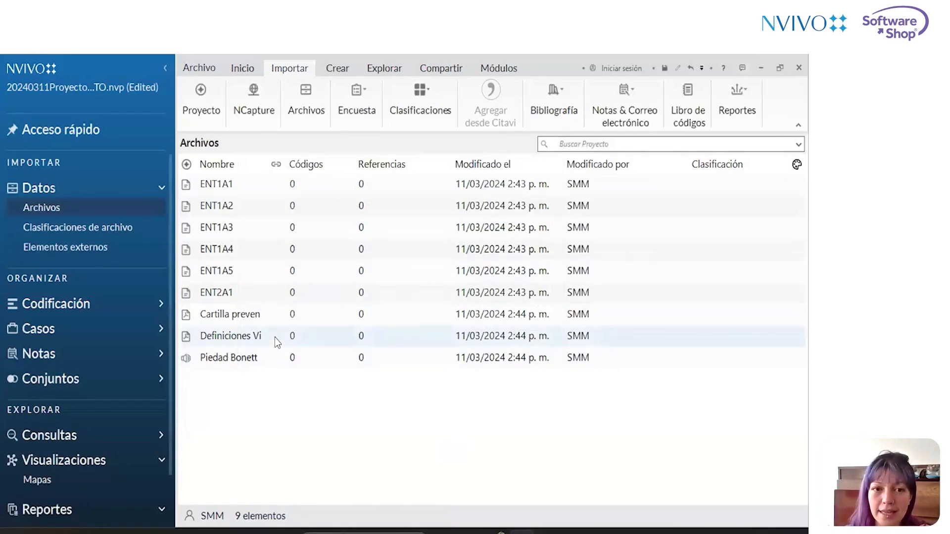
left_click(164, 68)
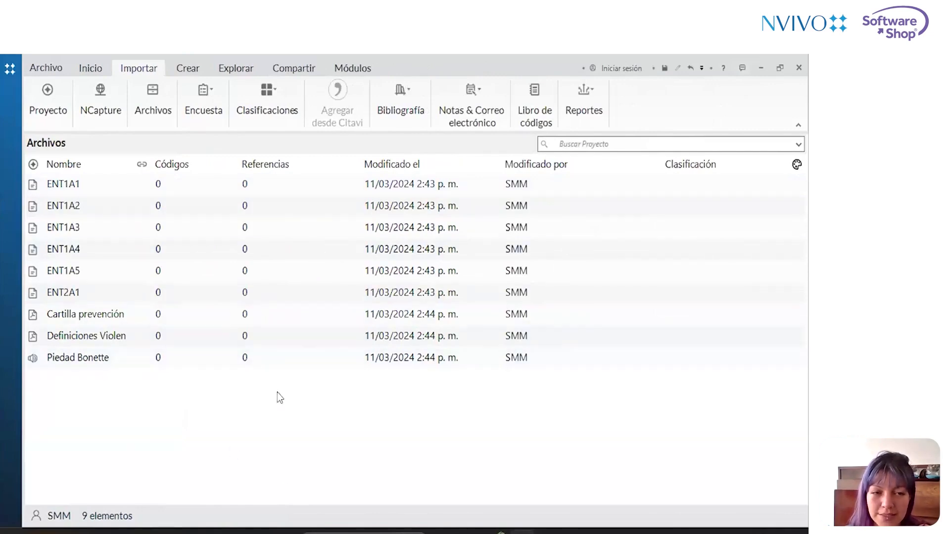
left_click(6, 73)
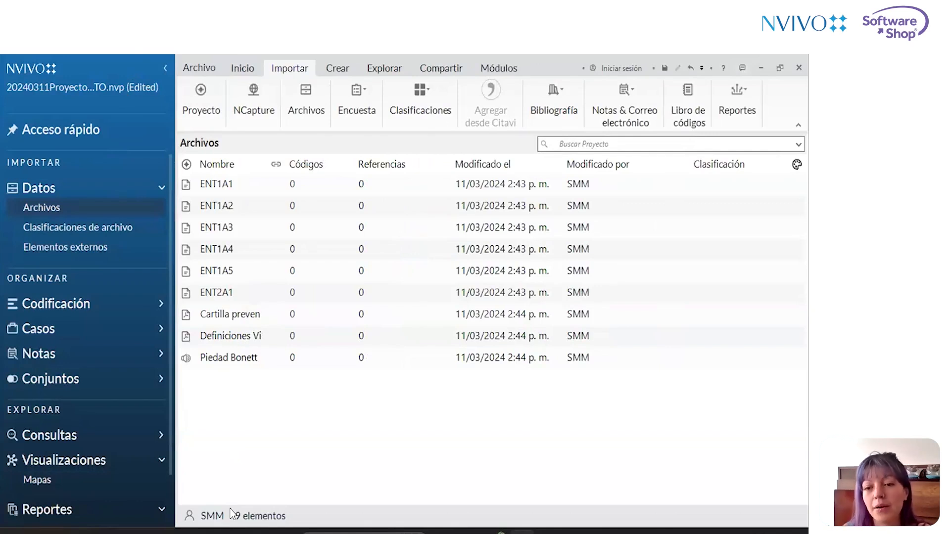
left_click(166, 71)
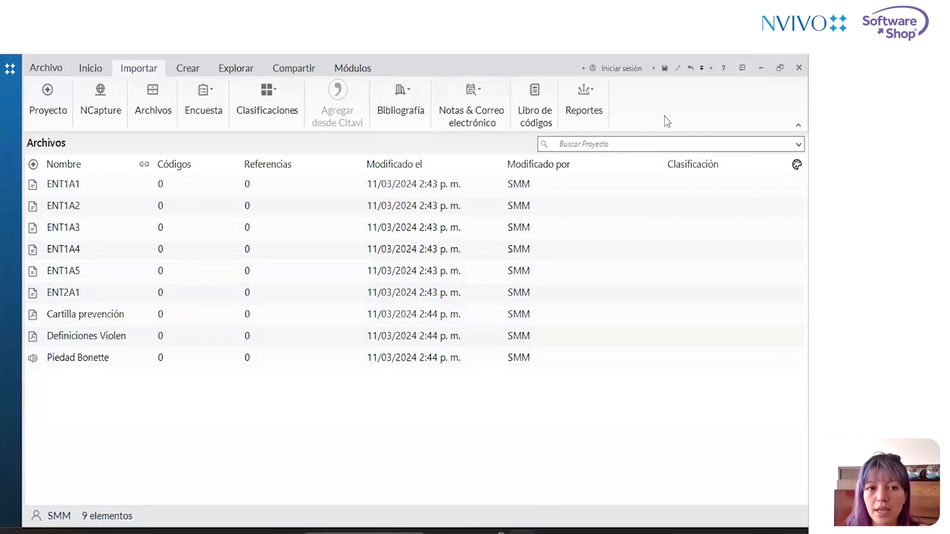
left_click(7, 71)
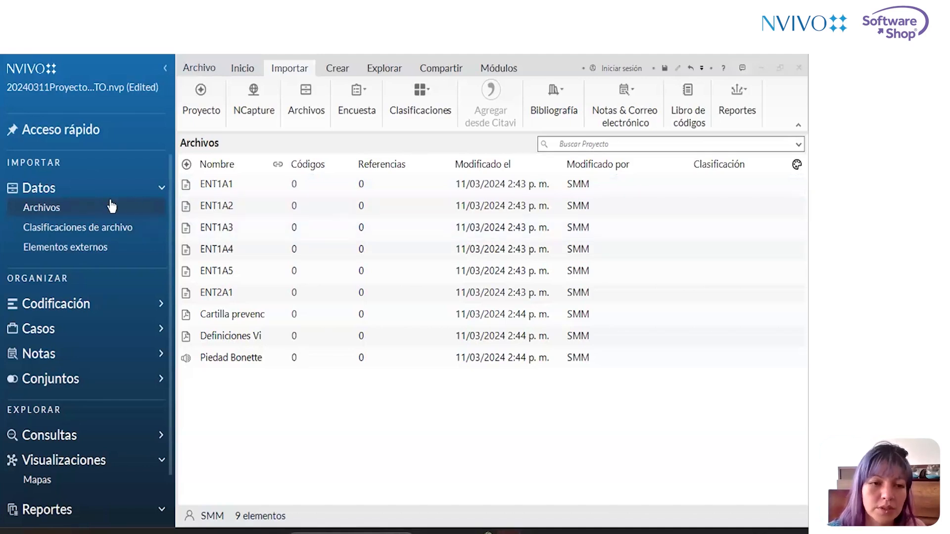
Create a folder named ENTREVISTAS under Archivos with the description "Tipología documental tipo texto".
right_click(41, 212)
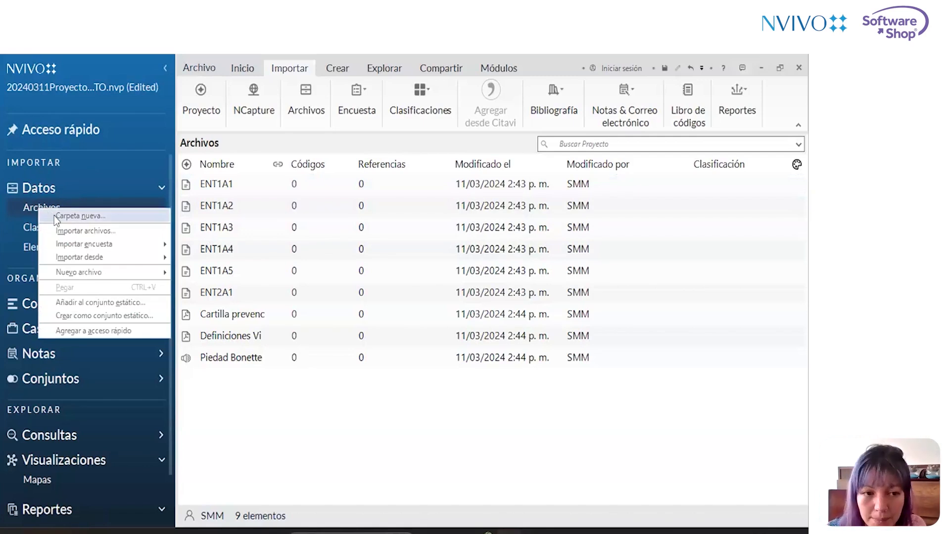
left_click(54, 216)
type("ENTREVISTAS")
key("Tab")
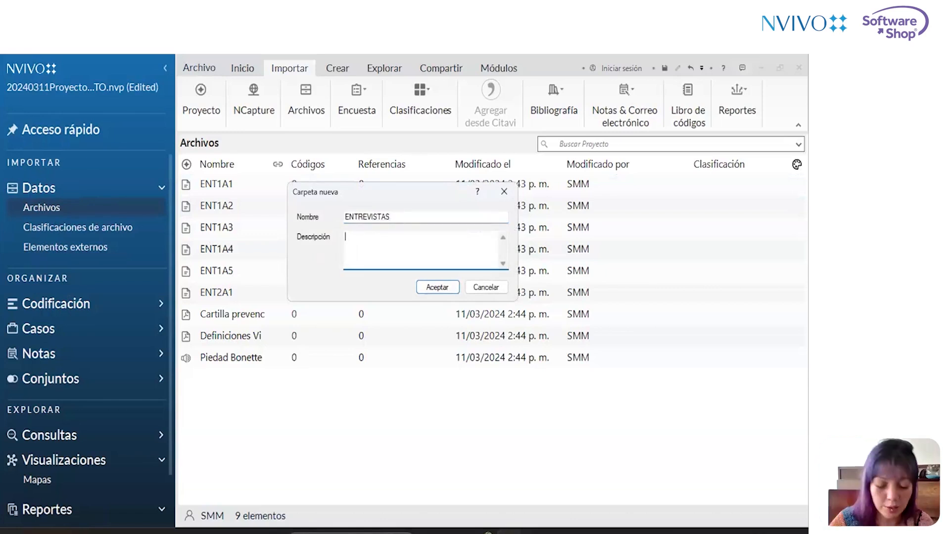
type("Tipolog")
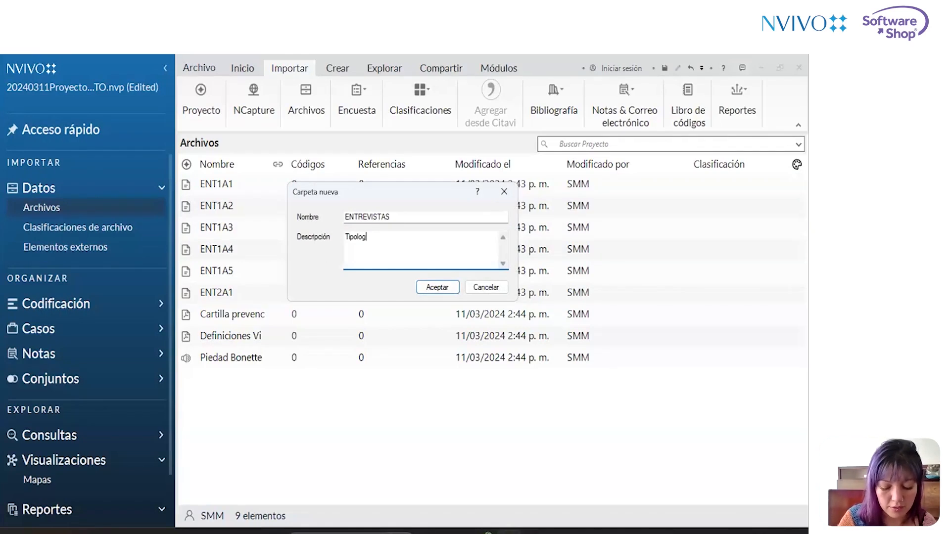
type("ía documental ")
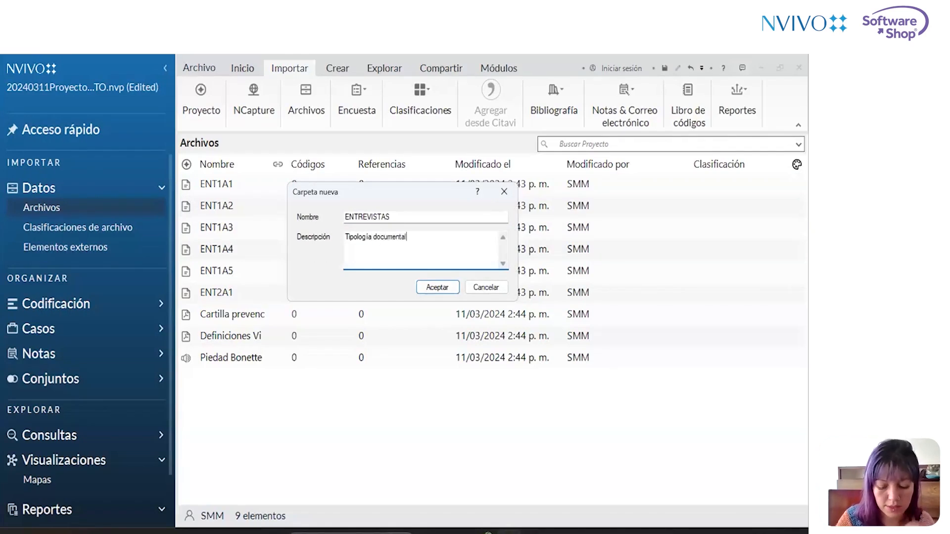
type("tipo texto")
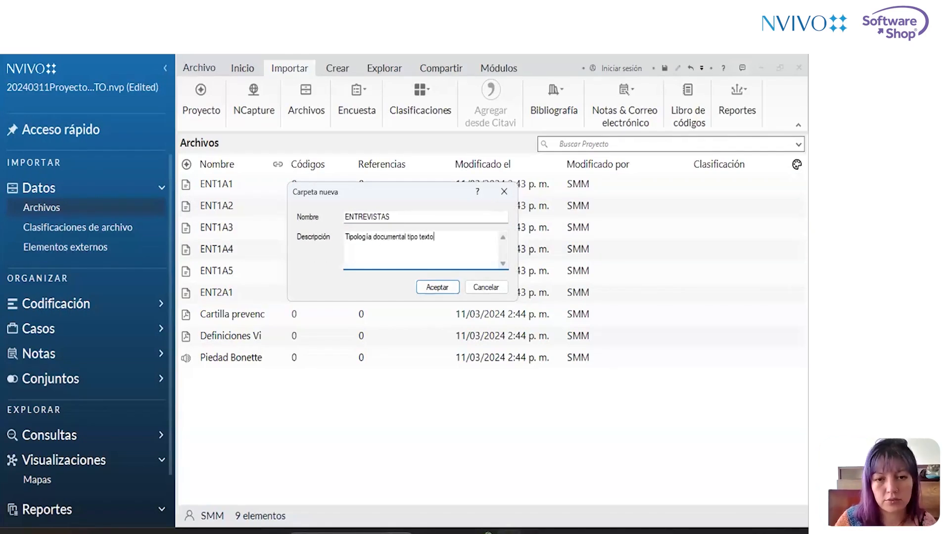
key("Return")
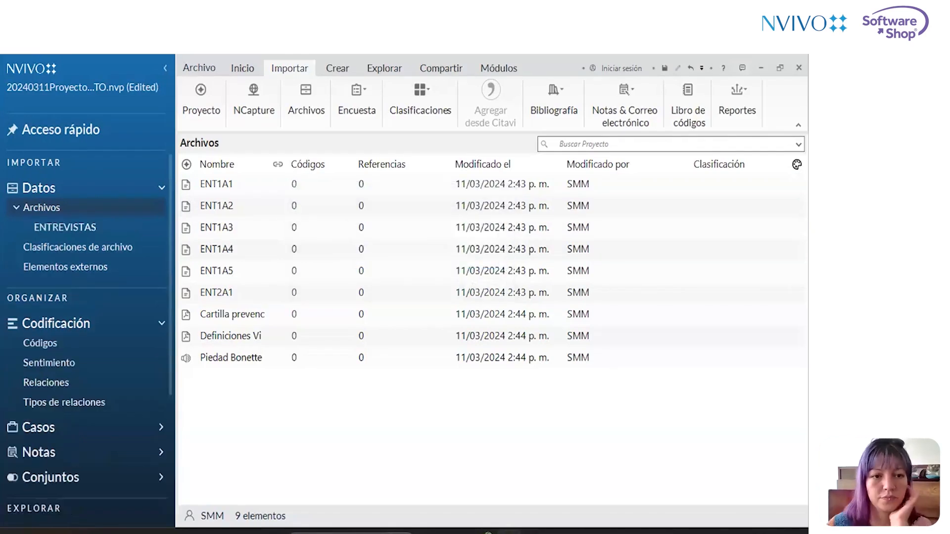
Create a folder named BIBLIOGRAFIA under Archivos with the description "Tipología documental en PDF".
right_click(112, 213)
left_click(139, 226)
type("Bibliografia")
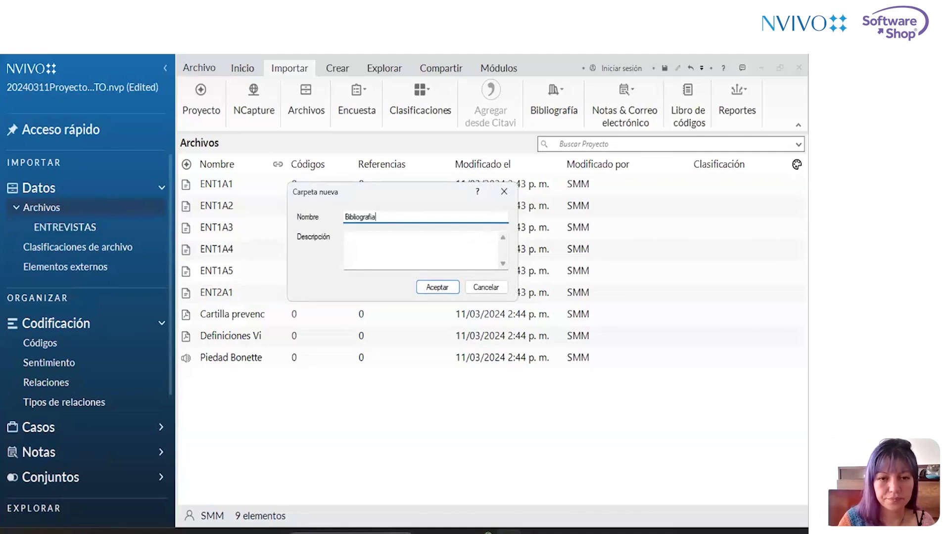
key("BackSpace")
key("BackSpace")
key("BackSpace")
key("BackSpace")
key("BackSpace")
key("BackSpace")
key("BackSpace")
key("BackSpace")
key("BackSpace")
key("BackSpace")
key("BackSpace")
type("B")
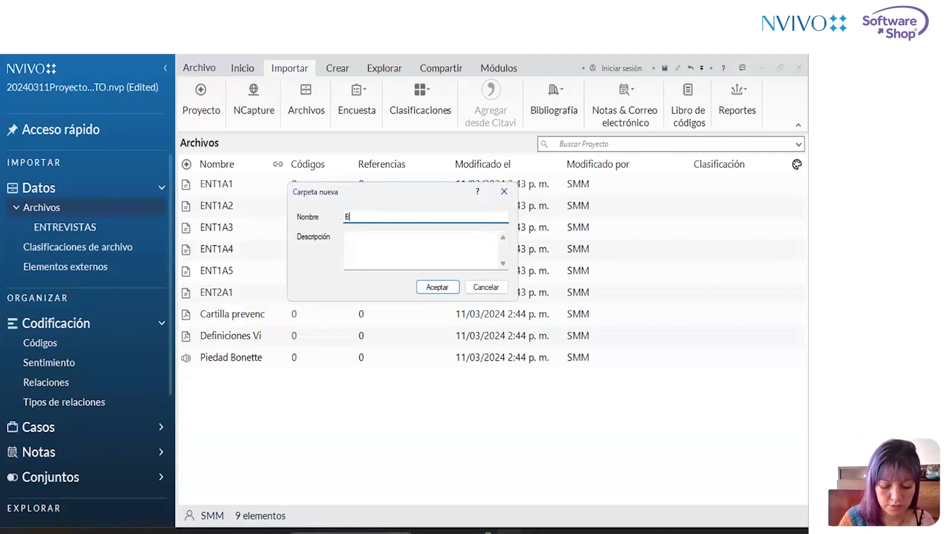
type("IBLIOGRAFIA")
key("Tab")
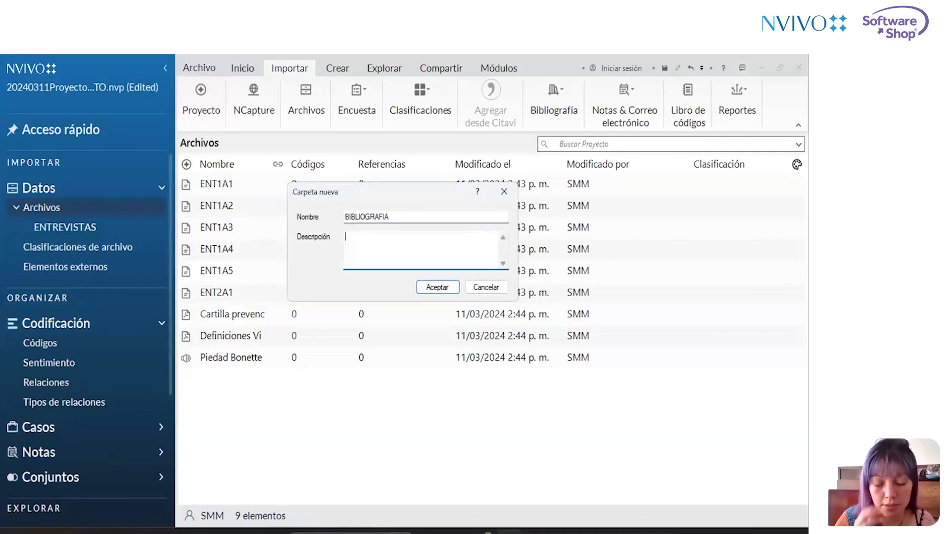
type("Tipolog")
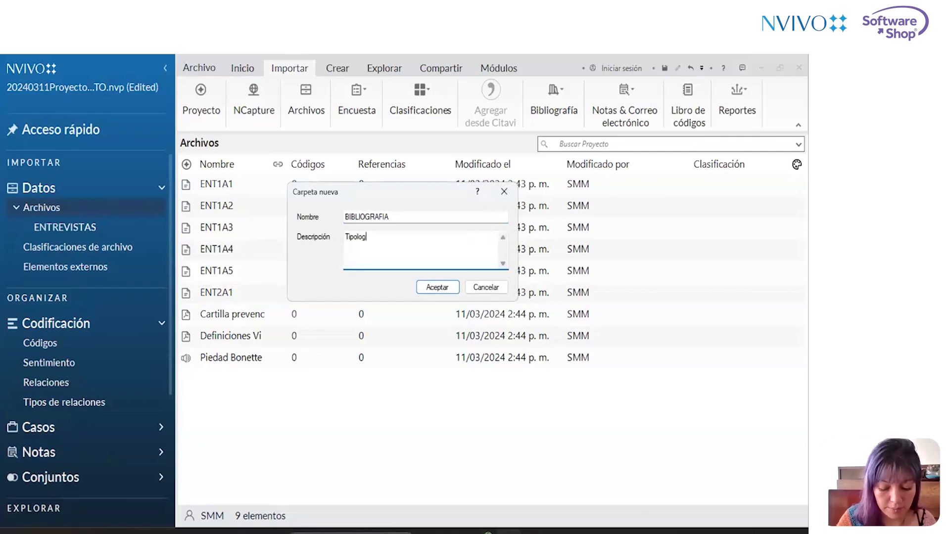
type("ía documental en PDF")
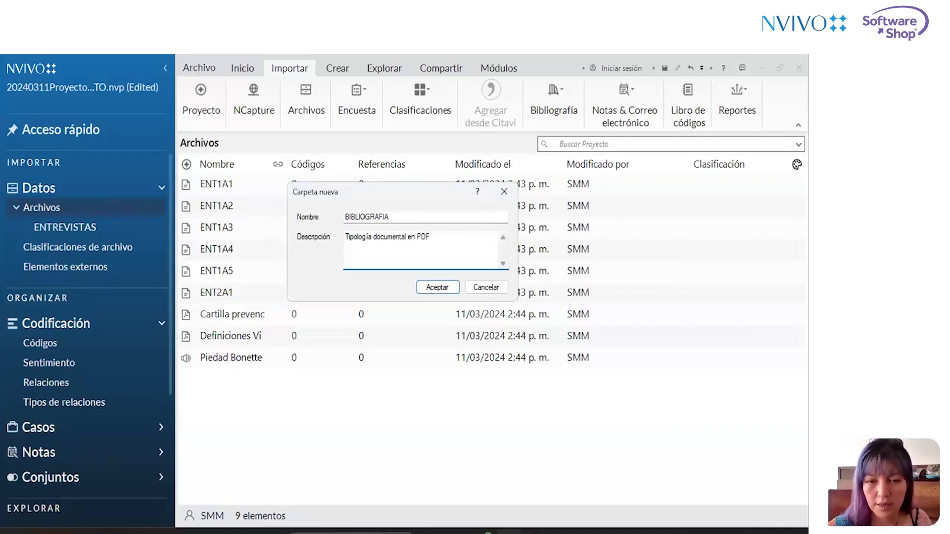
key("Return")
Create a folder named AUDIOS under Archivos with a description starting "Tipología documental multi".
right_click(136, 210)
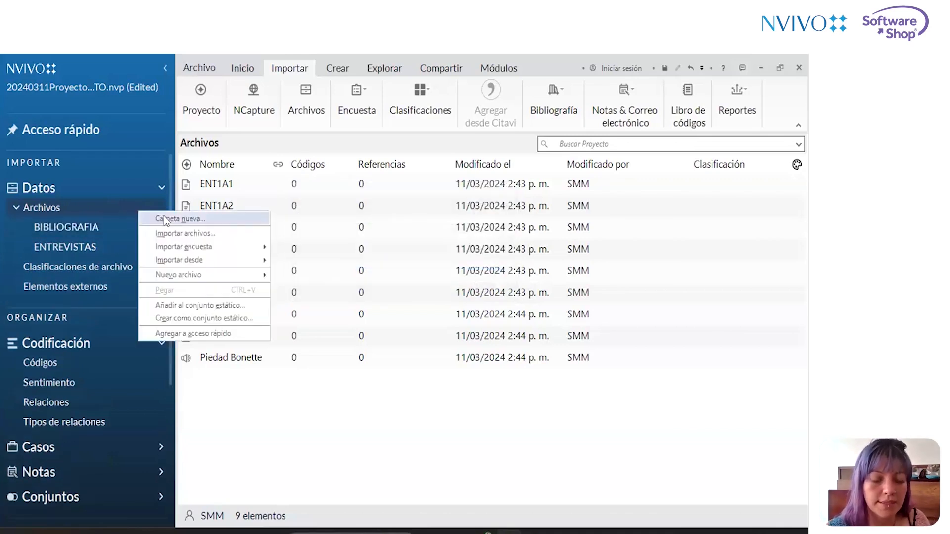
left_click(164, 218)
type("AUDIOS")
left_click(368, 245)
type("tIPO")
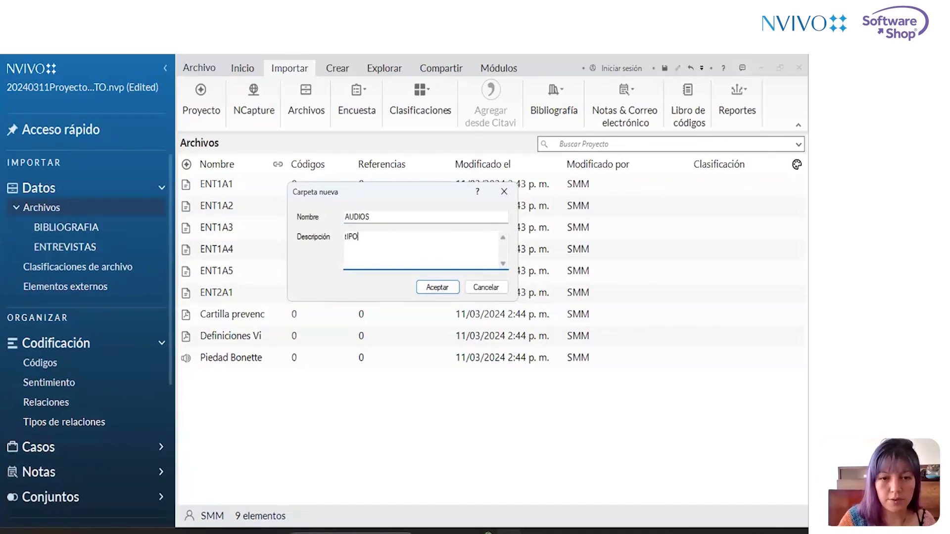
key("BackSpace")
key("BackSpace")
key("BackSpace")
key("BackSpace")
type("Tipologia documental multi")
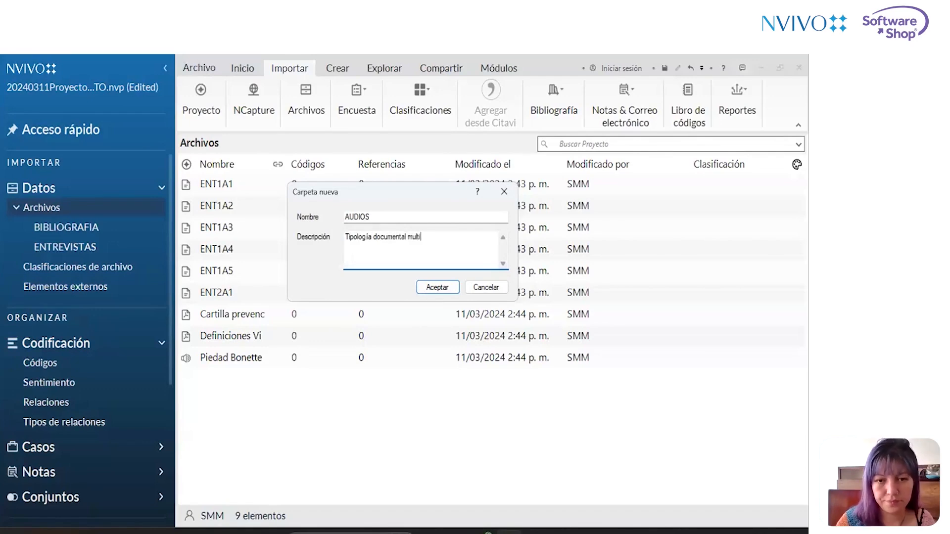
left_click(437, 287)
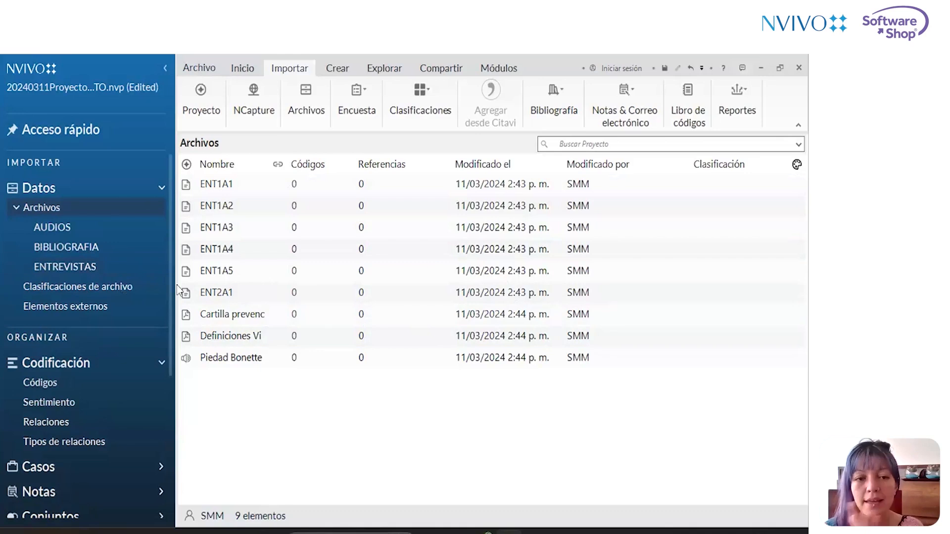
Move the six interview files, ENT1A1 through ENT2A1, from Archivos into the ENTREVISTAS folder.
left_click(248, 186)
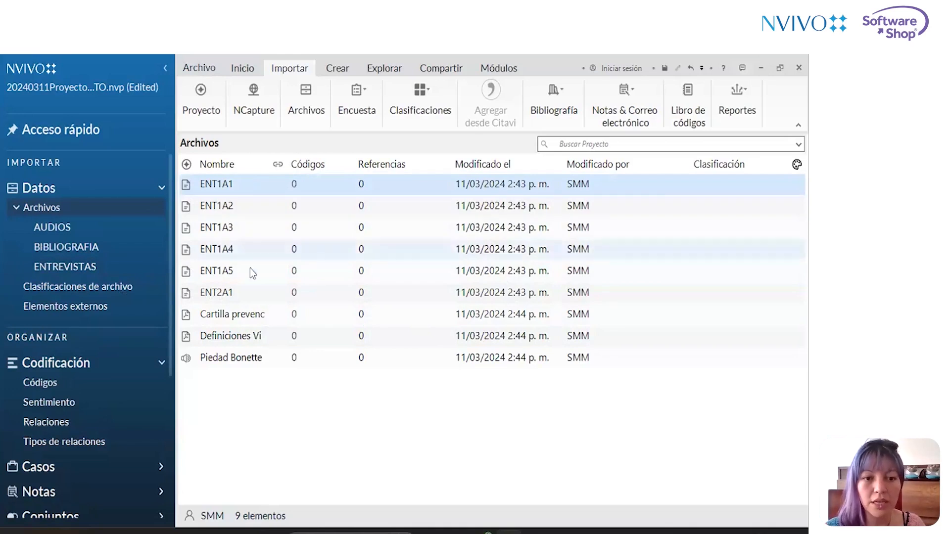
left_click(253, 296, "shift")
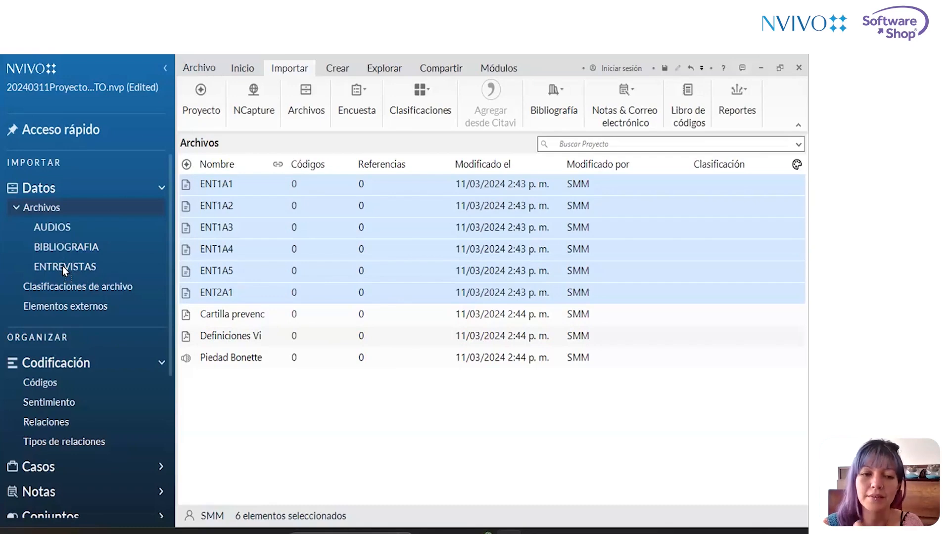
left_click_drag(63, 266, 64, 267)
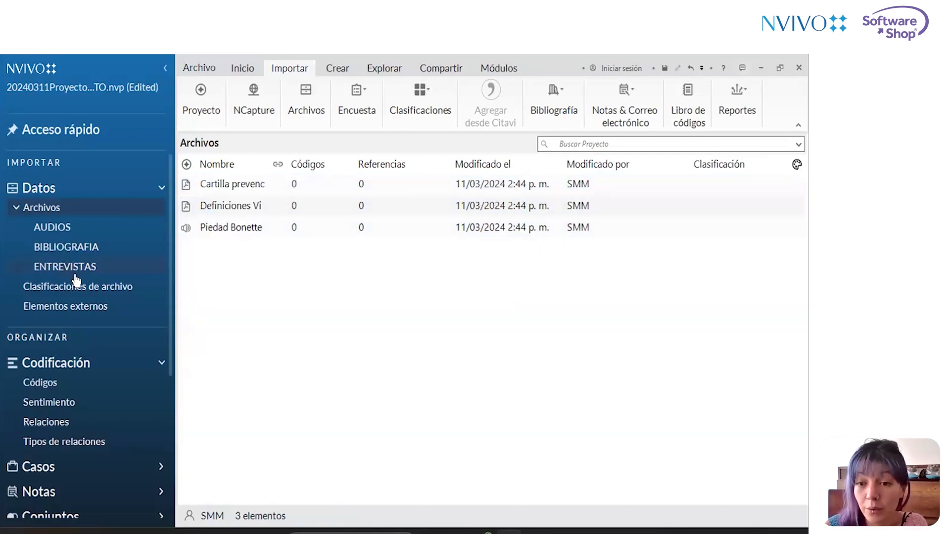
Move the two PDF files, Cartilla prevención VIF and Definiciones Violencia Intrafamiliar, from Archivos into the BIBLIOGRAFIA folder.
left_click(256, 192)
left_click(237, 202, "ctrl")
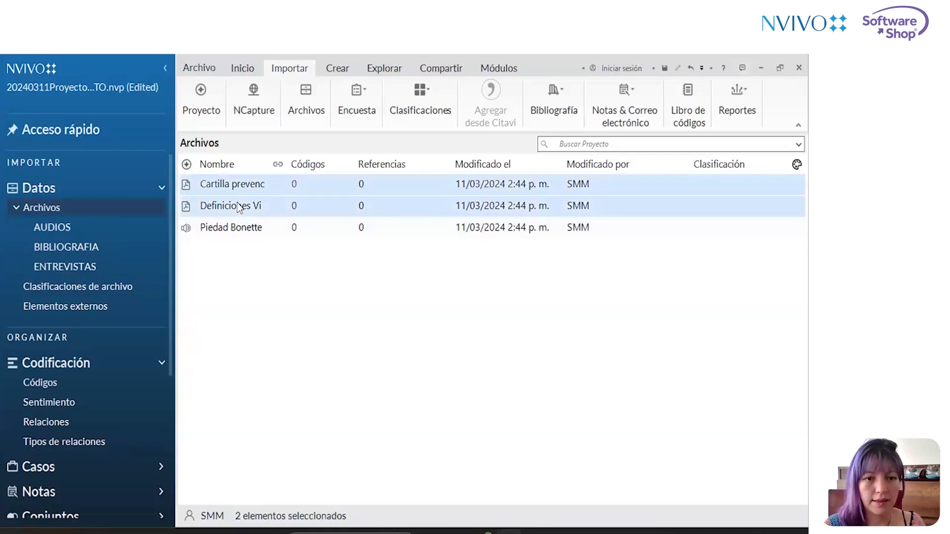
left_click_drag(252, 186, 69, 247)
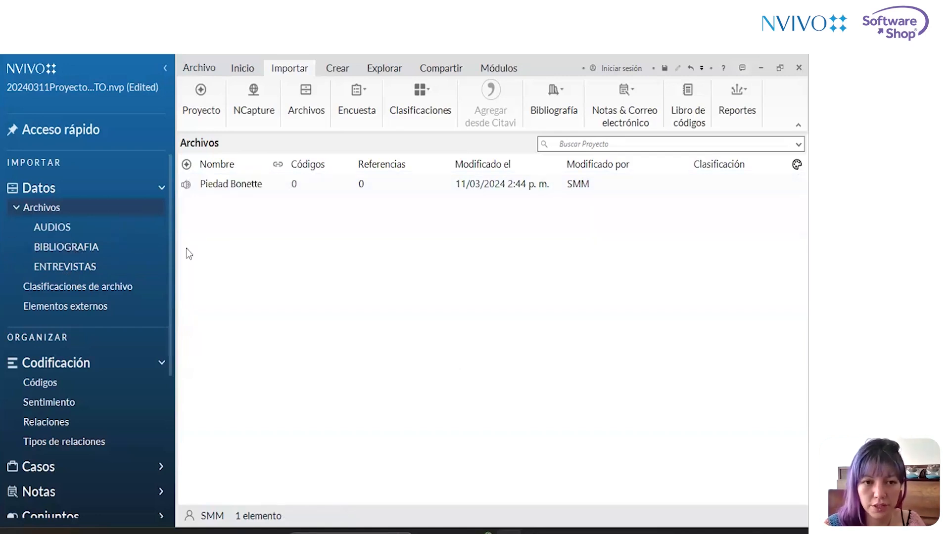
Move the audio file Piedad Bonette from Archivos into the AUDIOS folder and dismiss the Archivos help page.
left_click(229, 187)
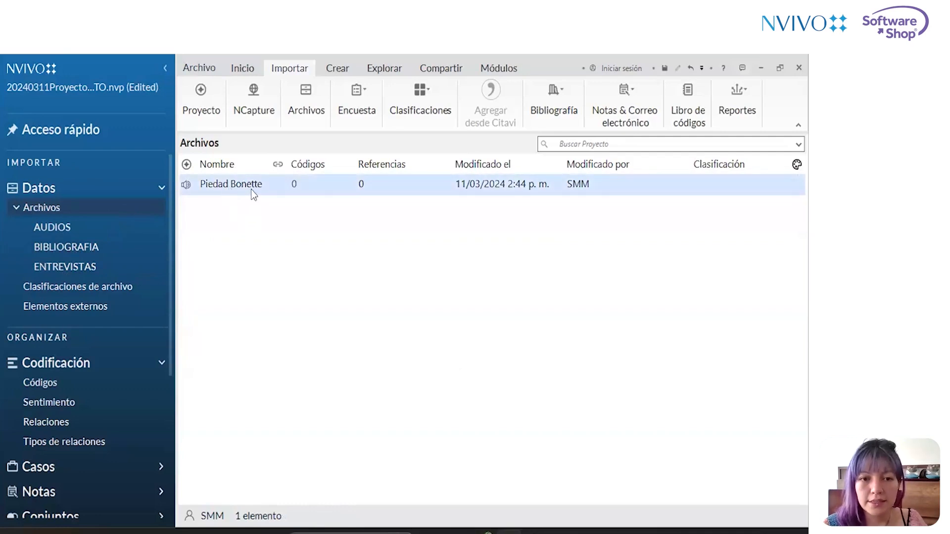
left_click_drag(226, 195, 148, 229)
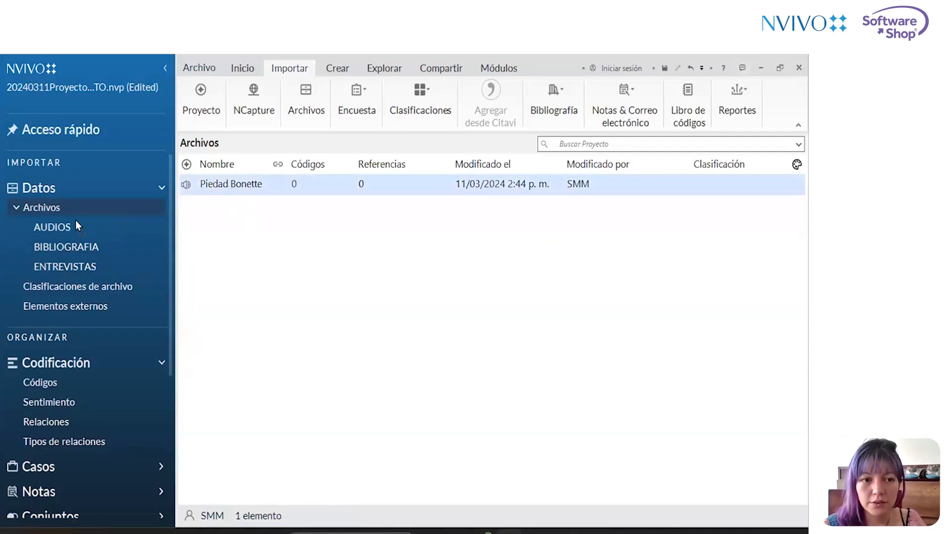
left_click_drag(62, 226, 62, 224)
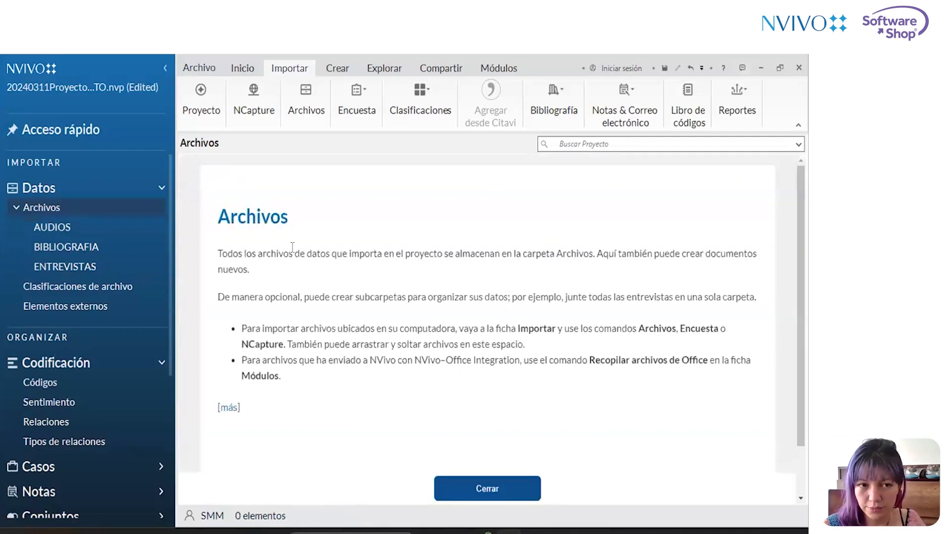
left_click(502, 485)
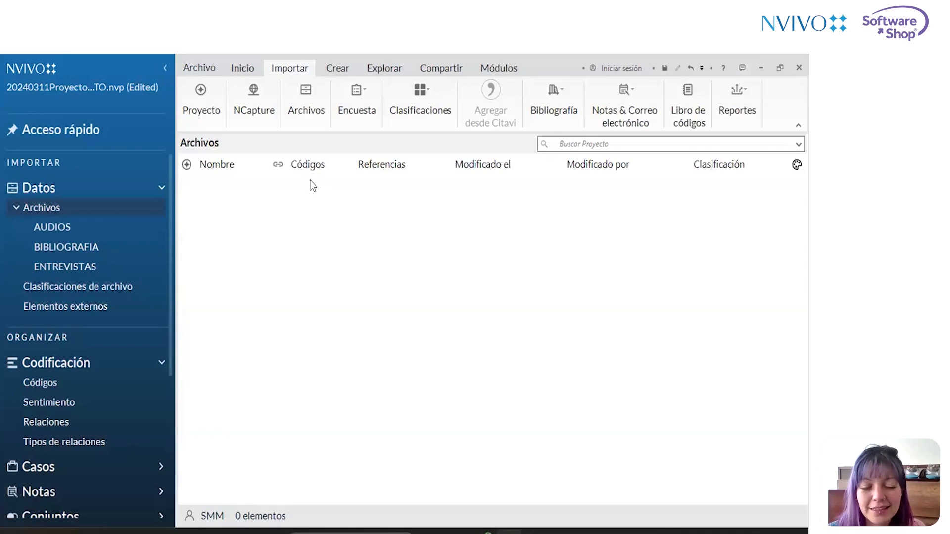
Examine the Archivos hierarchy and the contents of the AUDIOS, BIBLIOGRAFIA and ENTREVISTAS folders to check how the files are distributed.
left_click(14, 208)
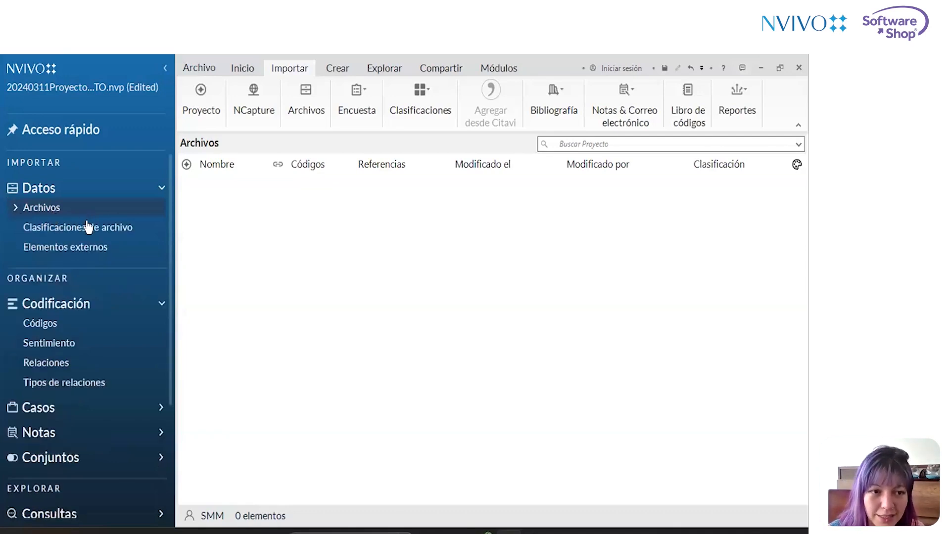
left_click(84, 236)
left_click(80, 208)
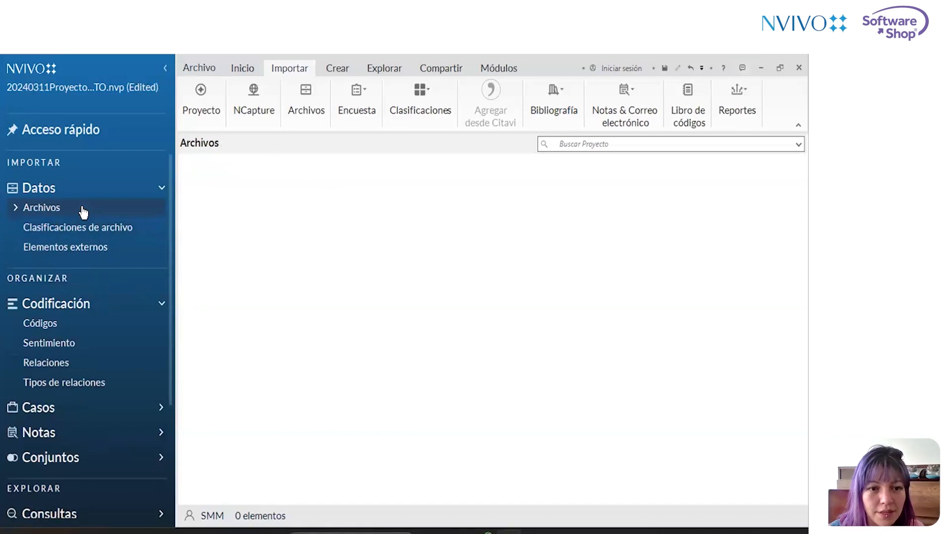
scroll(588, 354, "down", 2)
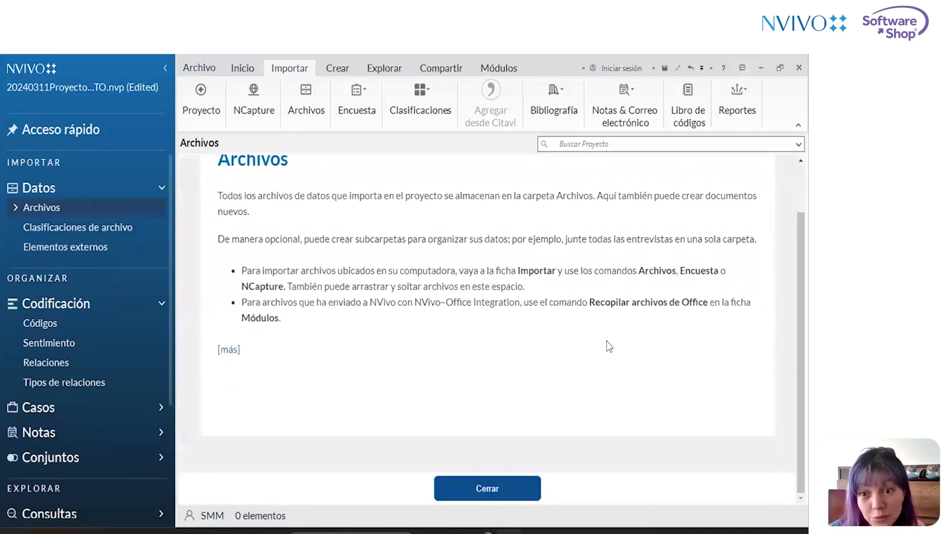
left_click(507, 490)
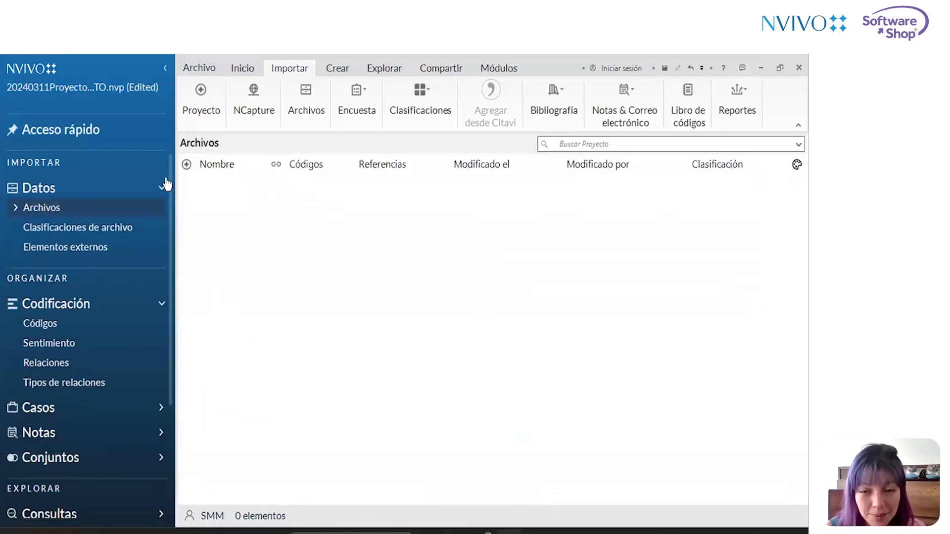
left_click(17, 210)
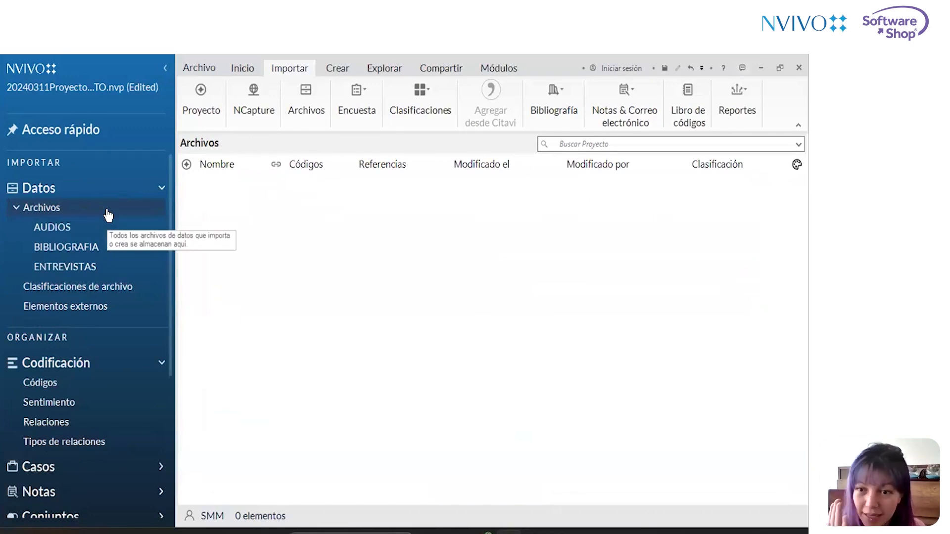
left_click(101, 229)
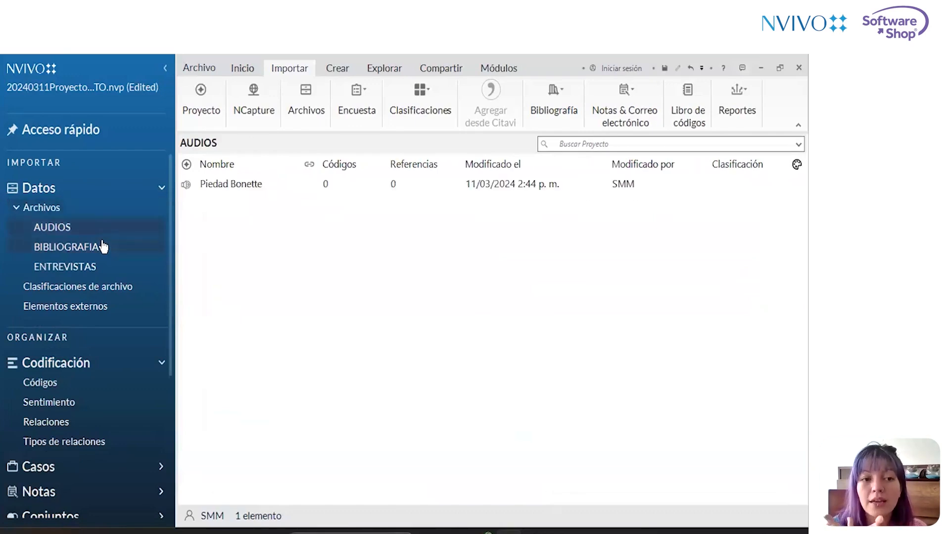
left_click(101, 247)
left_click(99, 265)
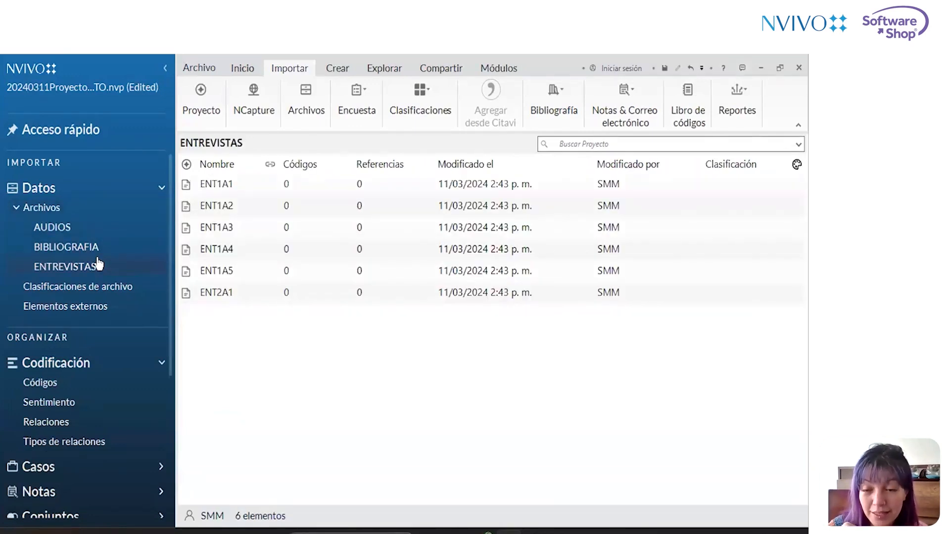
left_click(113, 228)
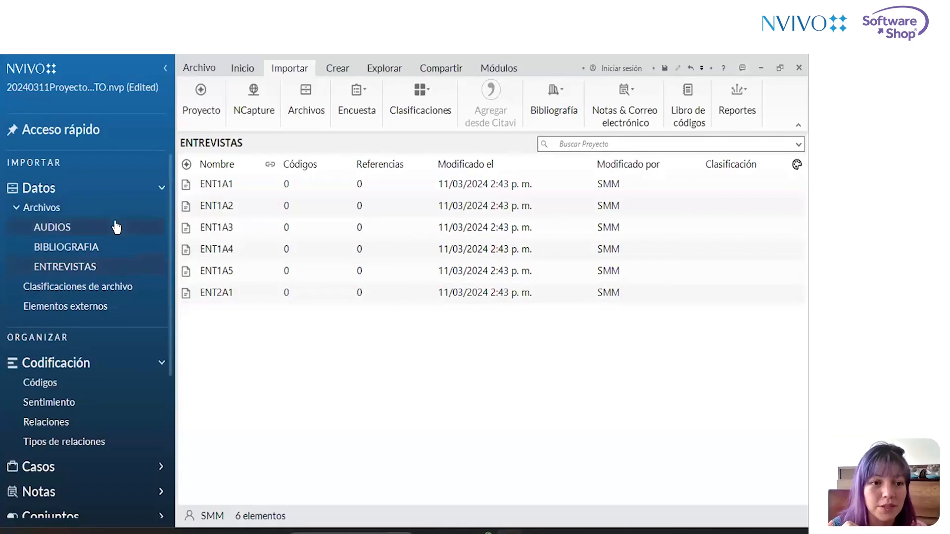
left_click(99, 247)
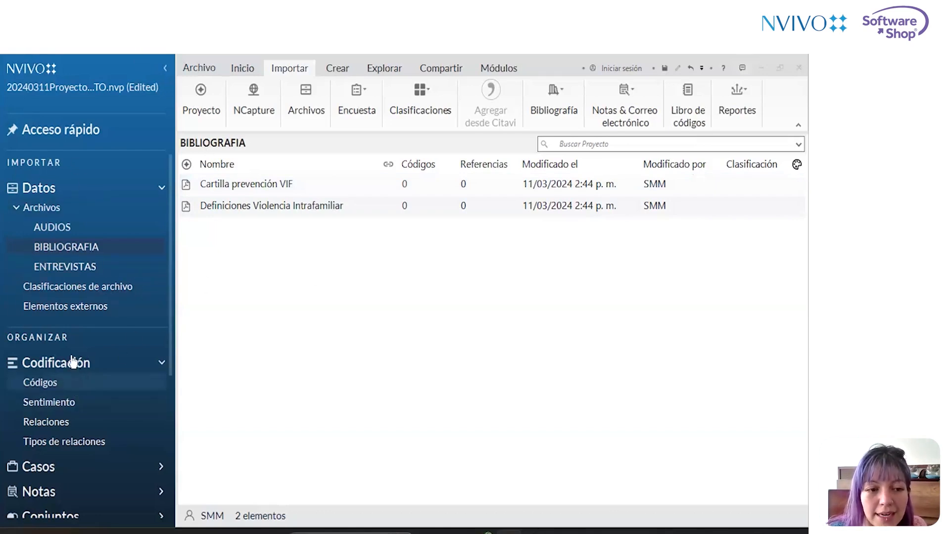
Start a new code in the Códigos list and name it VIOLENCIA INTRAFAMILIAR.
left_click(61, 384)
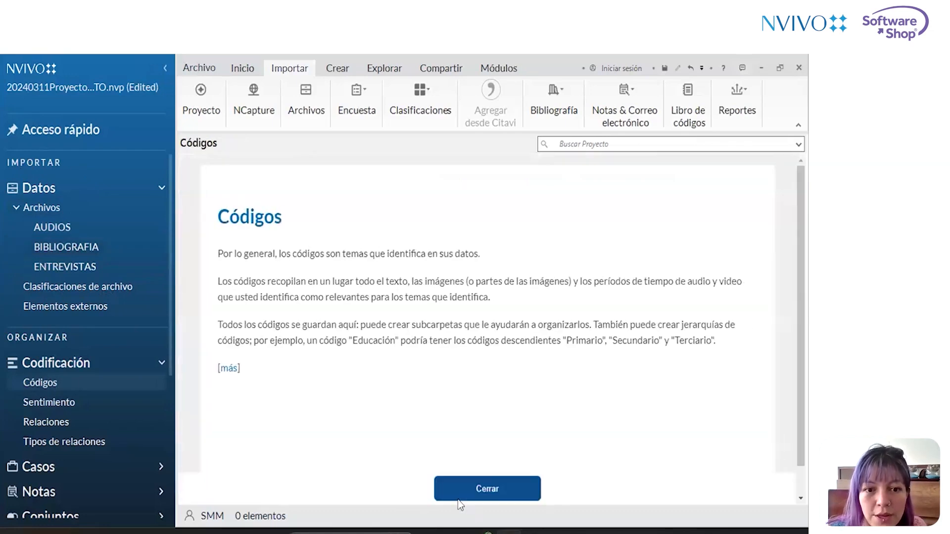
left_click(517, 481)
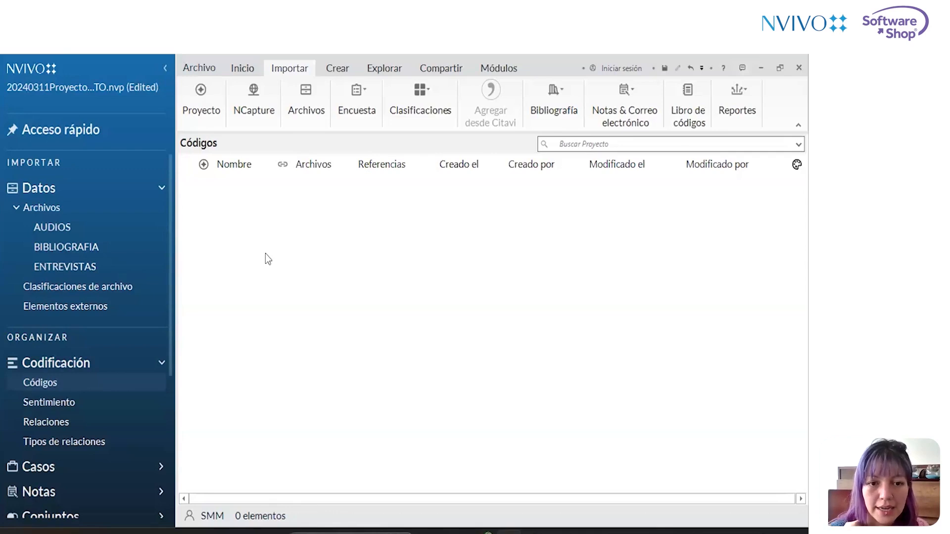
right_click(267, 258)
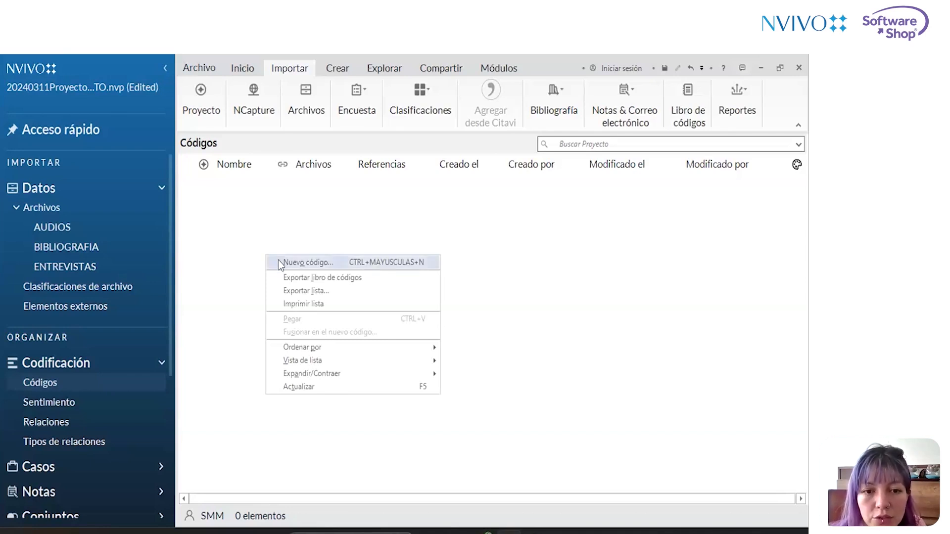
left_click(278, 261)
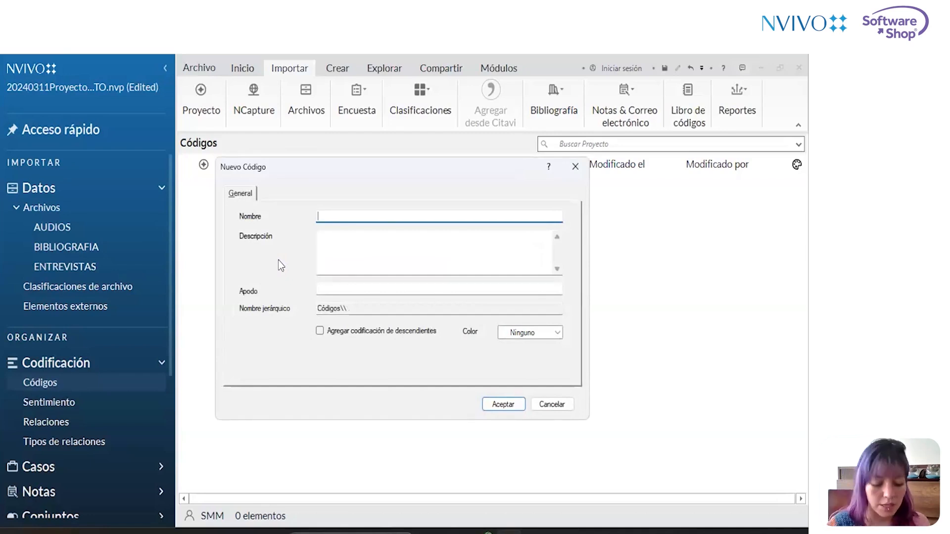
type("VIOLENCIA ")
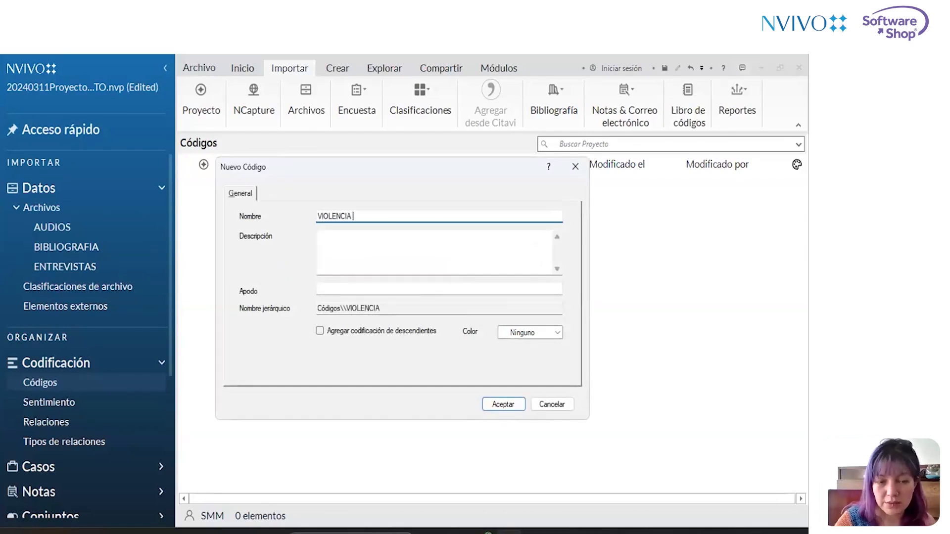
type("INTRAFAM")
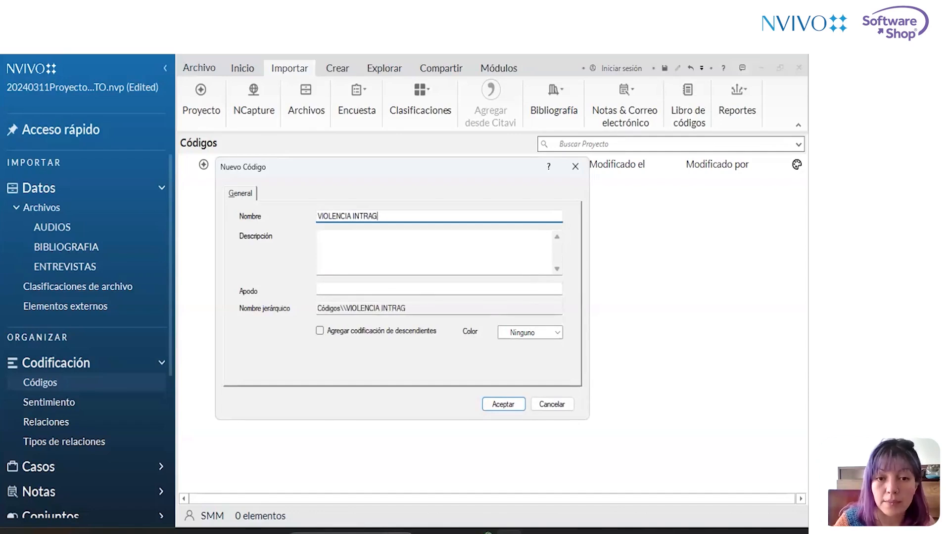
type("ILIAR")
key("Tab")
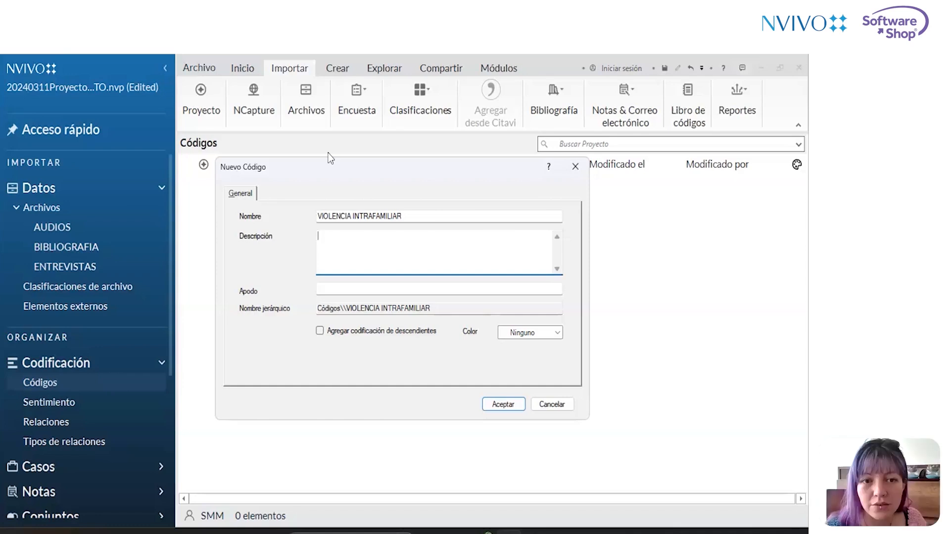
key("alt+Tab")
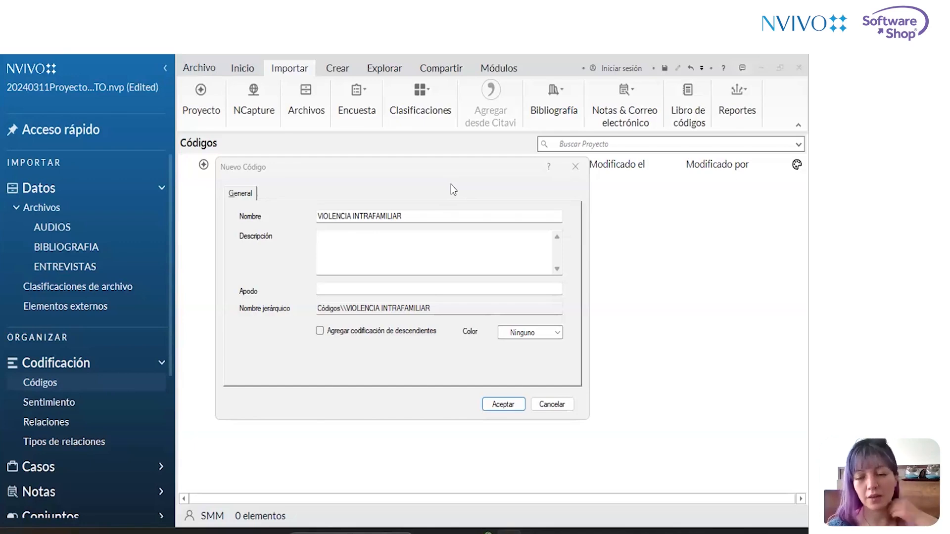
Enter the new code's description as "Descripción: teórica.... alcance o lineamientos sobre la información que vamos a recolectar".
left_click(442, 238)
type("Descri")
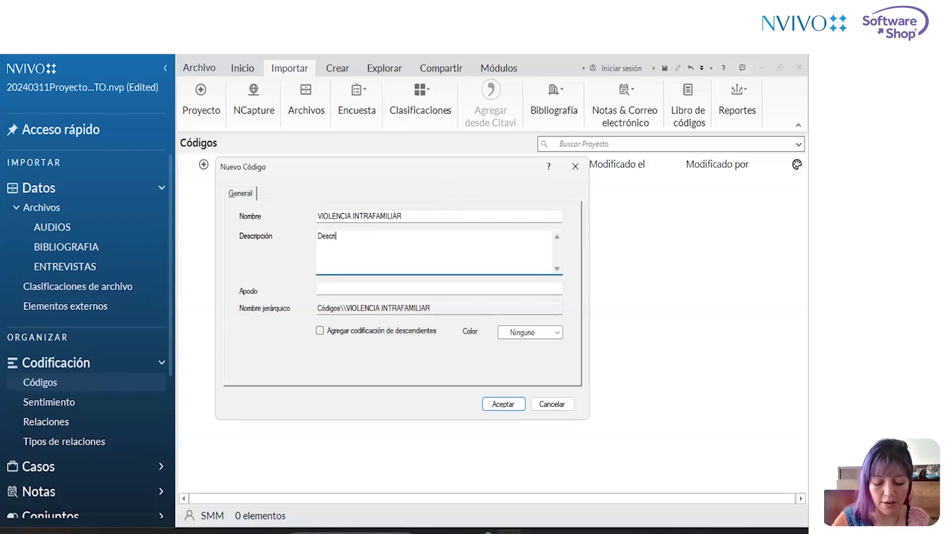
type("pción: te")
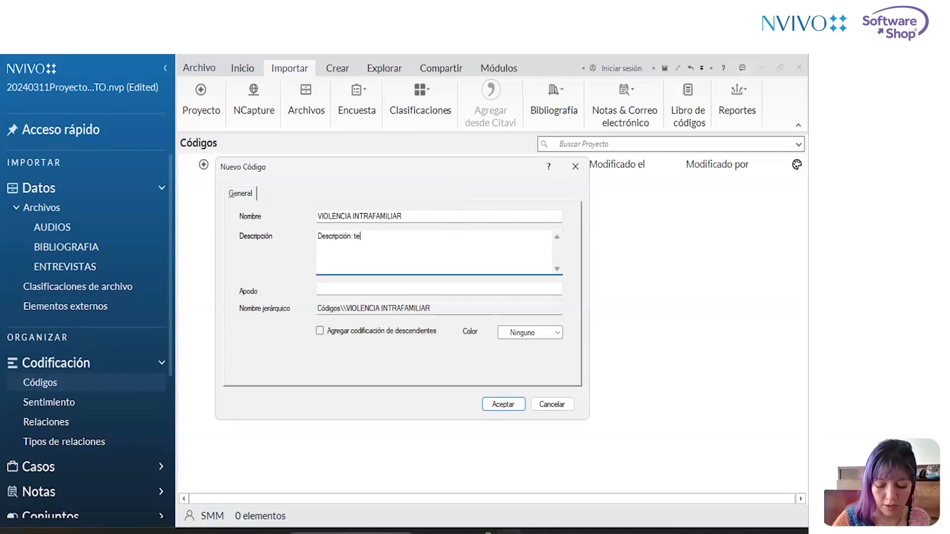
type("órica.... ")
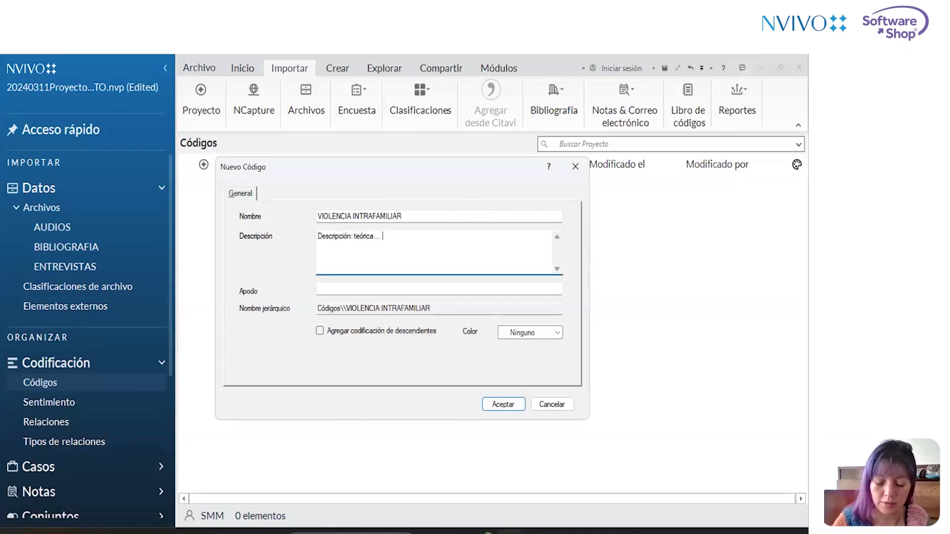
type("alcance ")
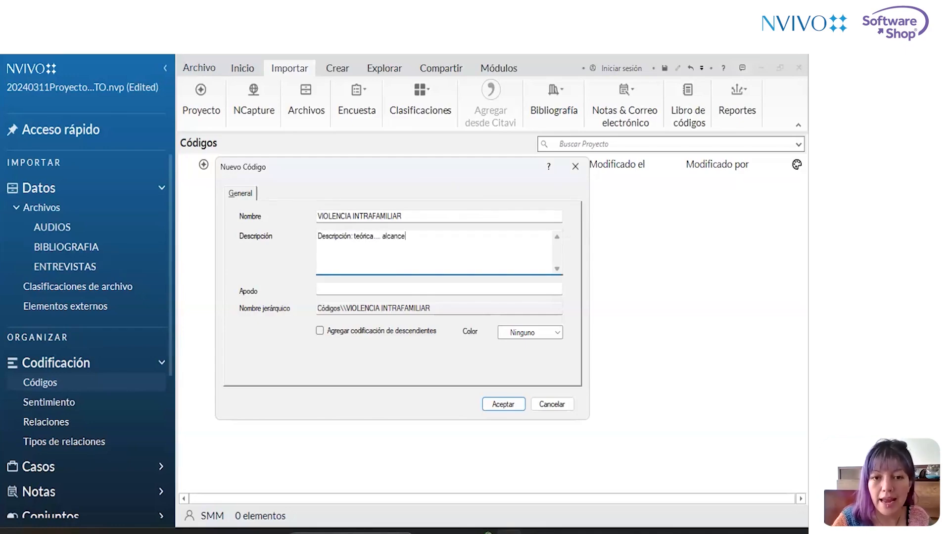
type("o ")
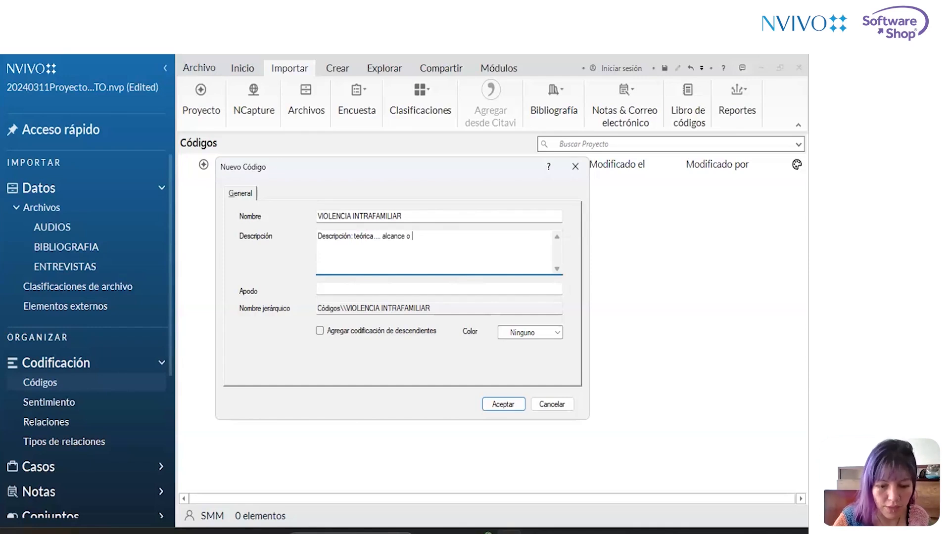
type("lineamientos osbre")
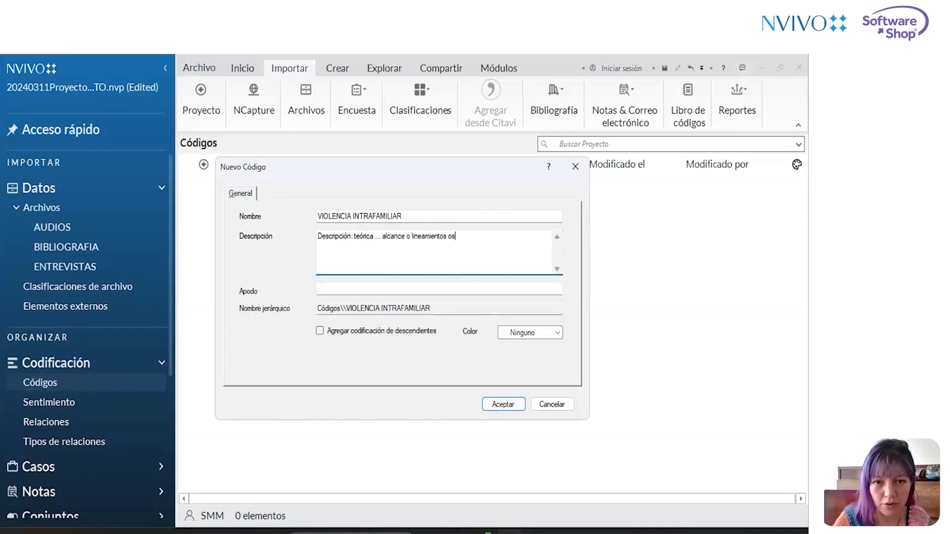
key("BackSpace")
key("BackSpace")
key("BackSpace")
key("BackSpace")
key("BackSpace")
type("sobre ")
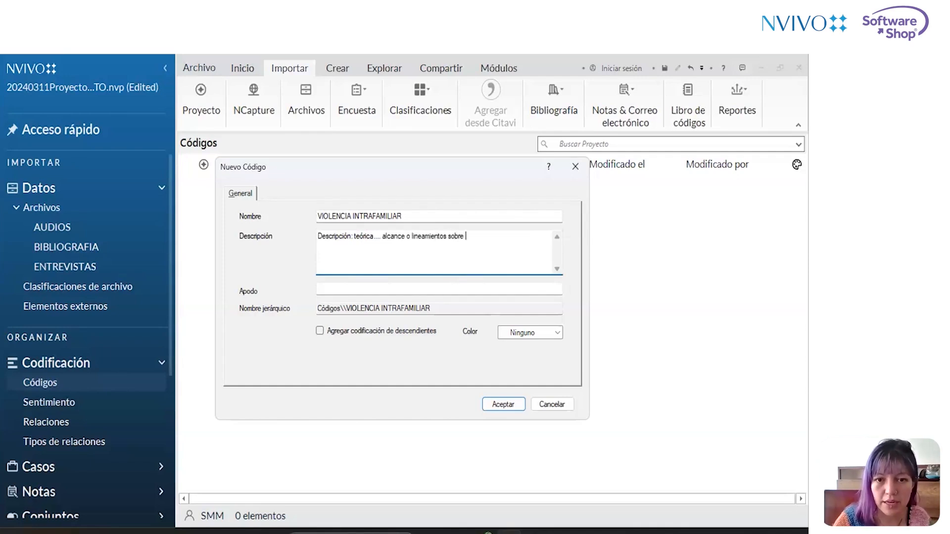
type("la informaci")
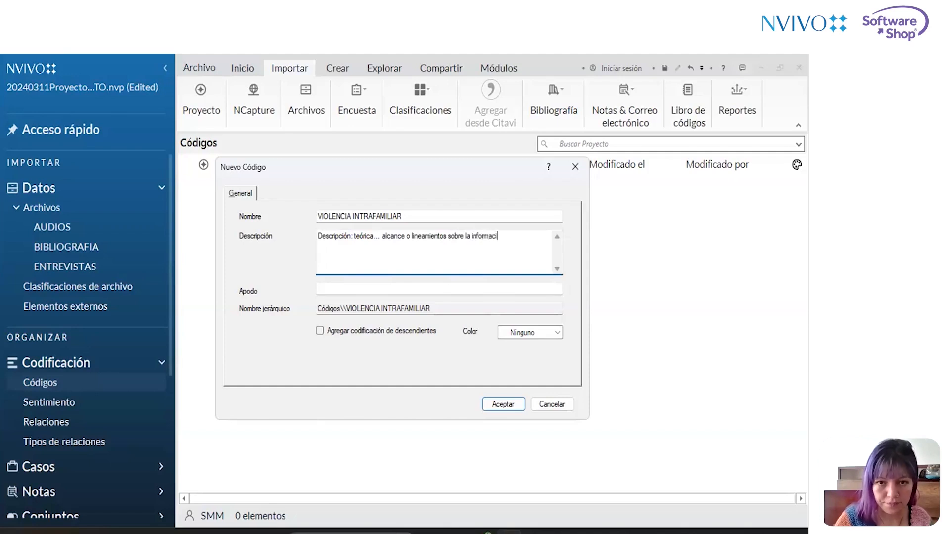
type("ón que vamosa")
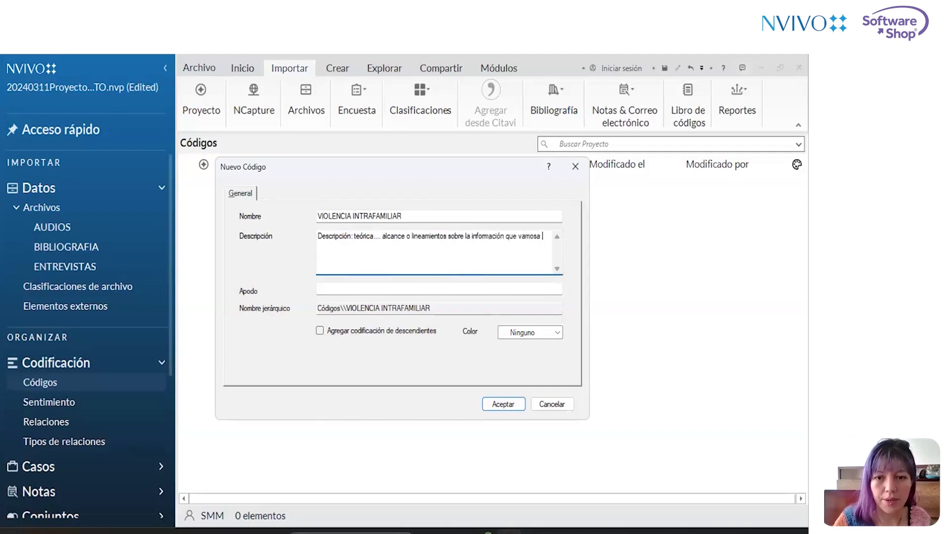
key("BackSpace")
type("a recolectar")
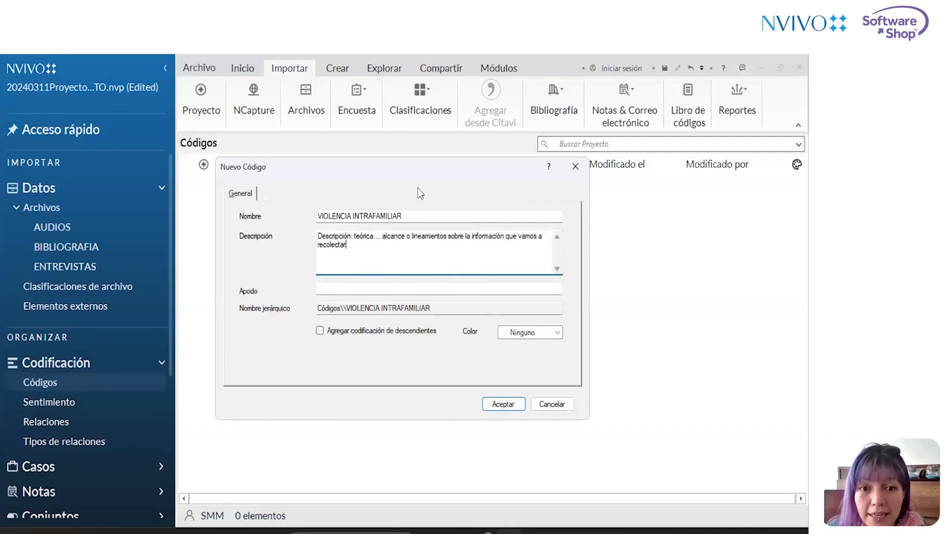
left_click_drag(420, 214, 284, 207)
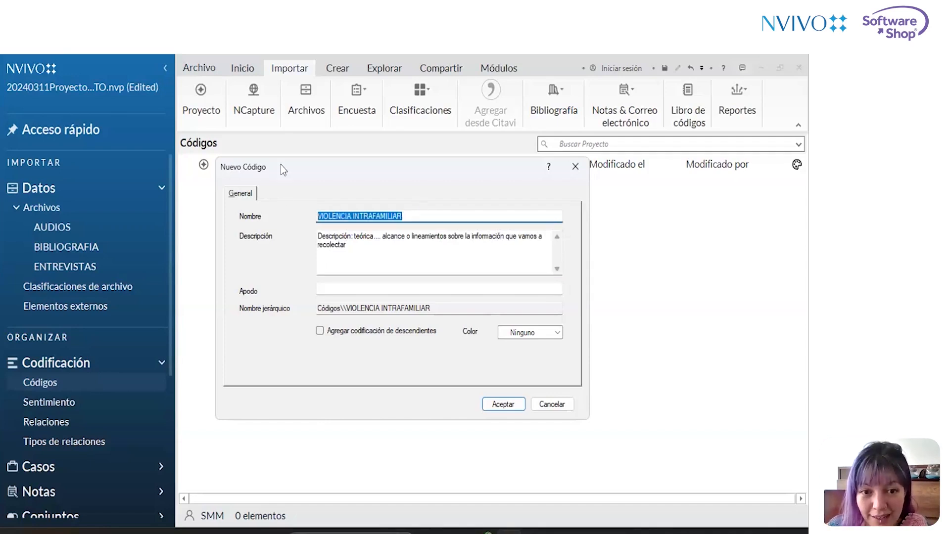
left_click(322, 290)
left_click(331, 216)
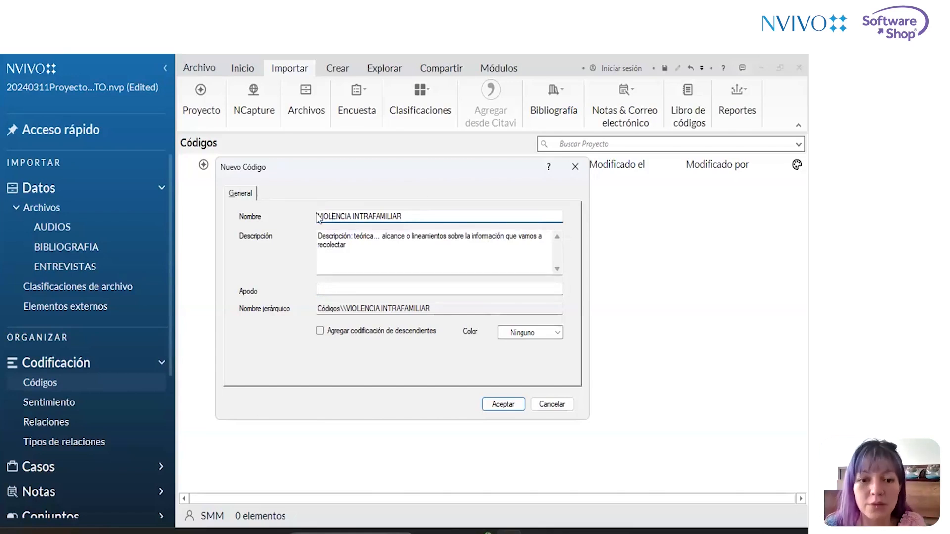
left_click(355, 289)
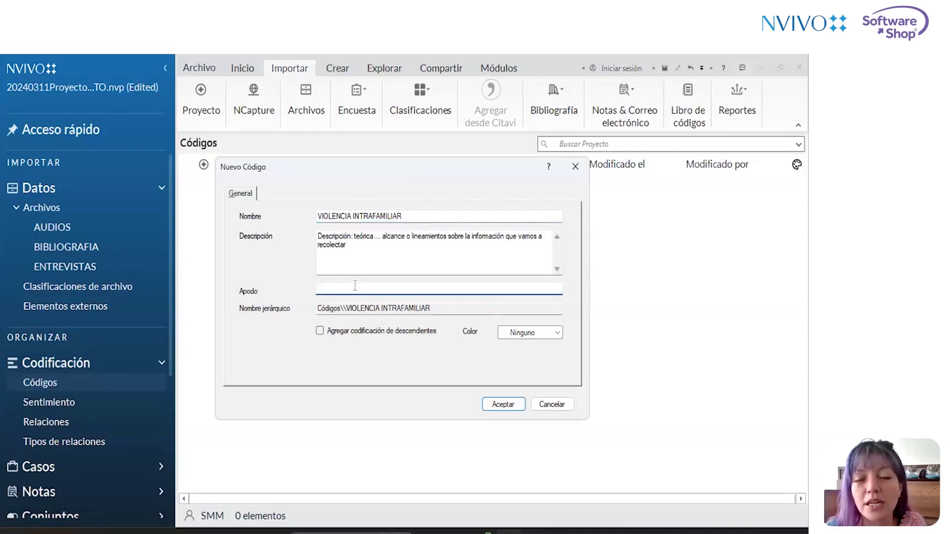
left_click(430, 216)
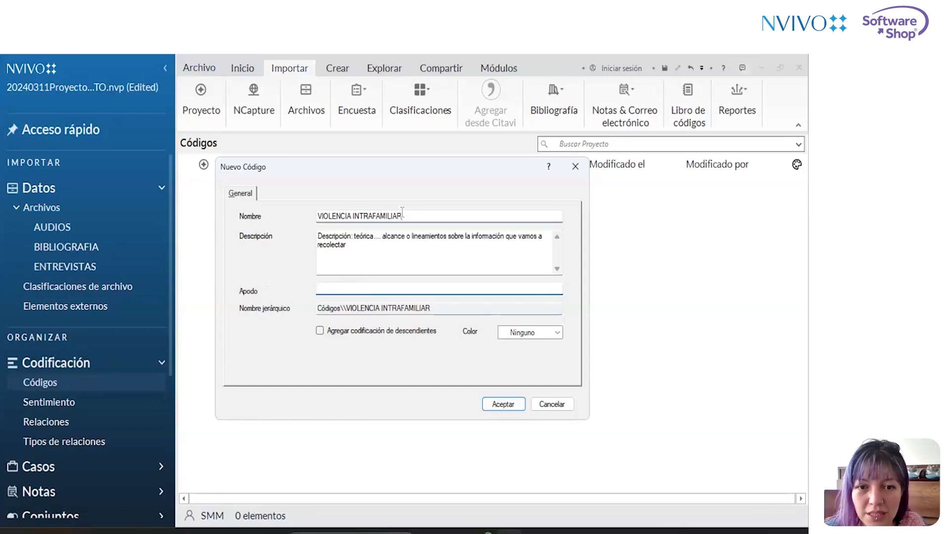
left_click_drag(555, 214, 310, 216)
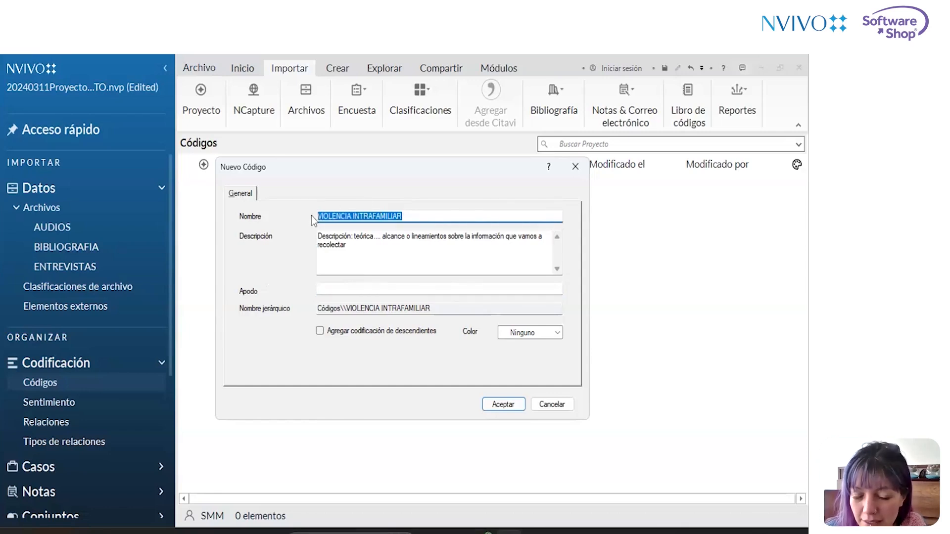
left_click(405, 216)
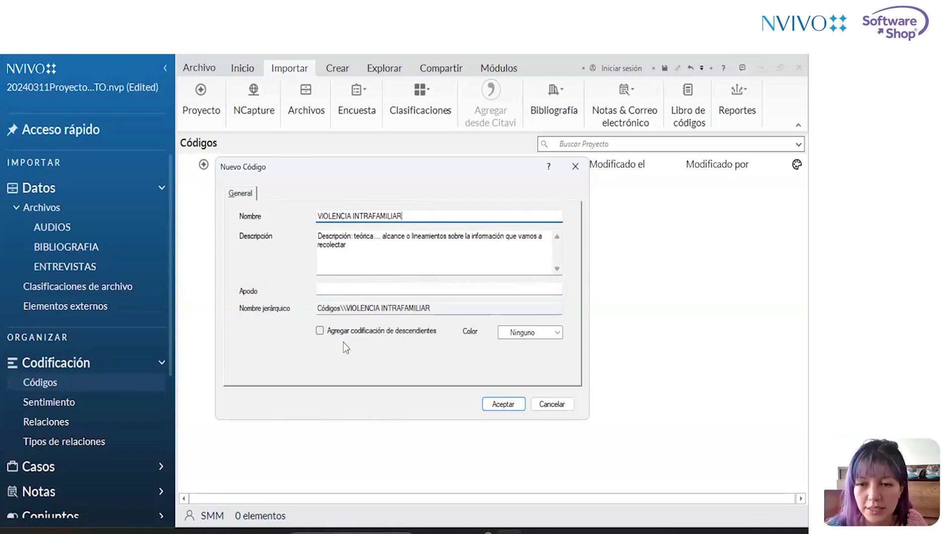
Keep the colour option Ninguno for VIOLENCIA INTRAFAMILIAR and create the code.
left_click(540, 335)
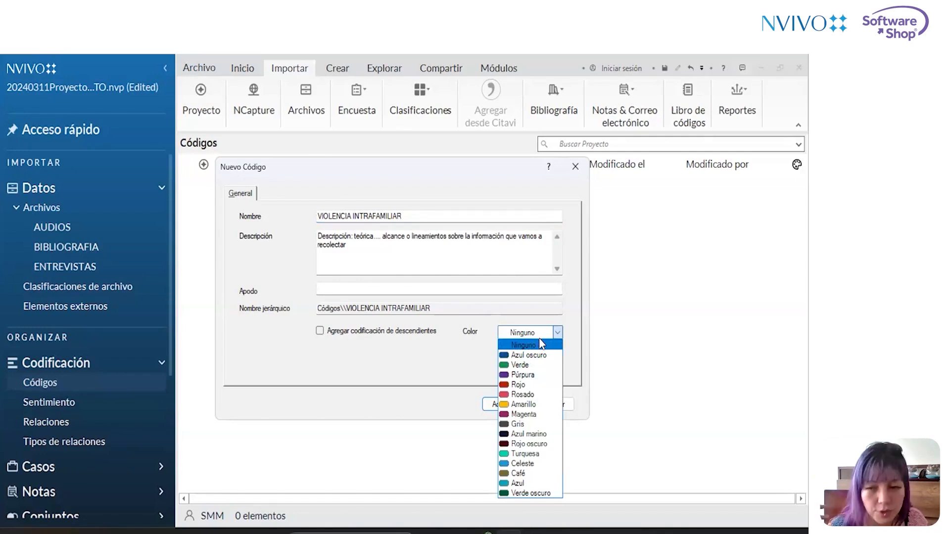
left_click(540, 342)
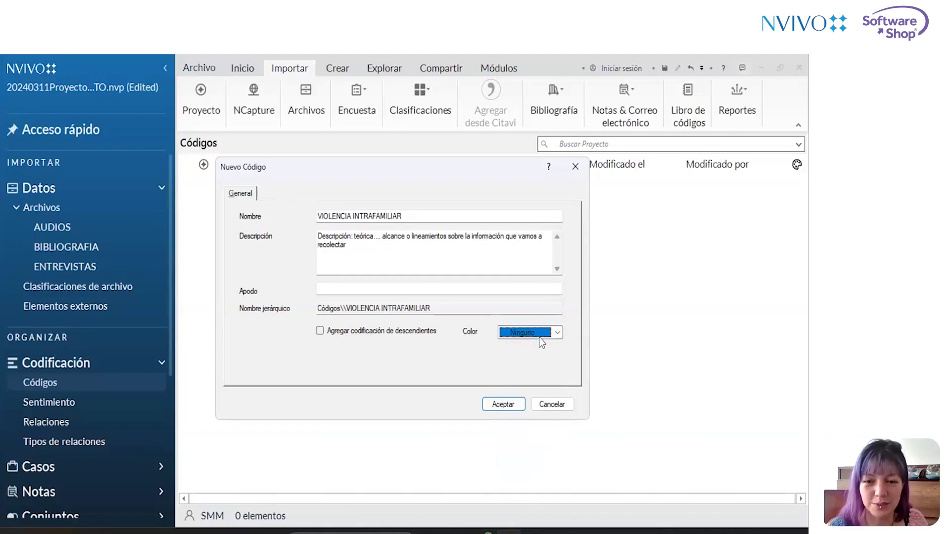
left_click(515, 403)
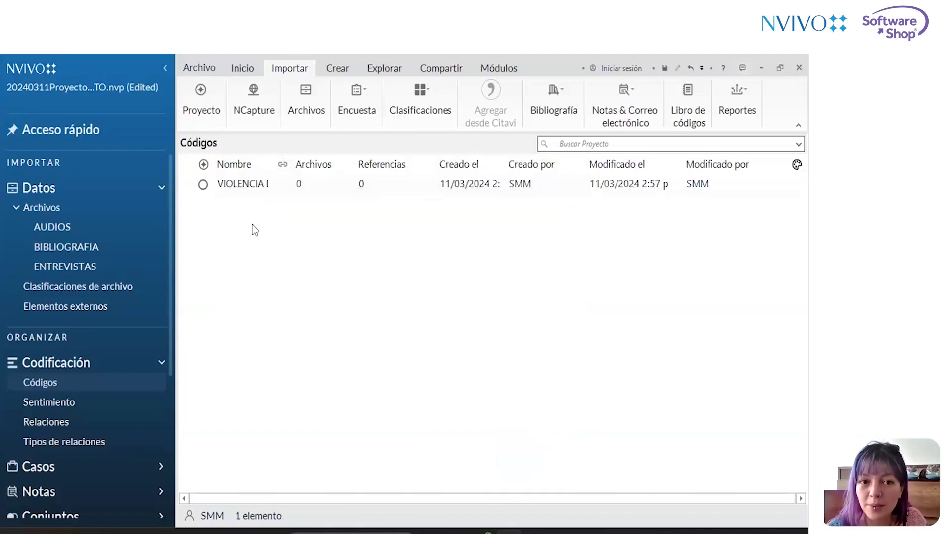
Widen the Nombre column in the code list and collapse the navigation pane so full code names fit.
left_click_drag(275, 164, 332, 167)
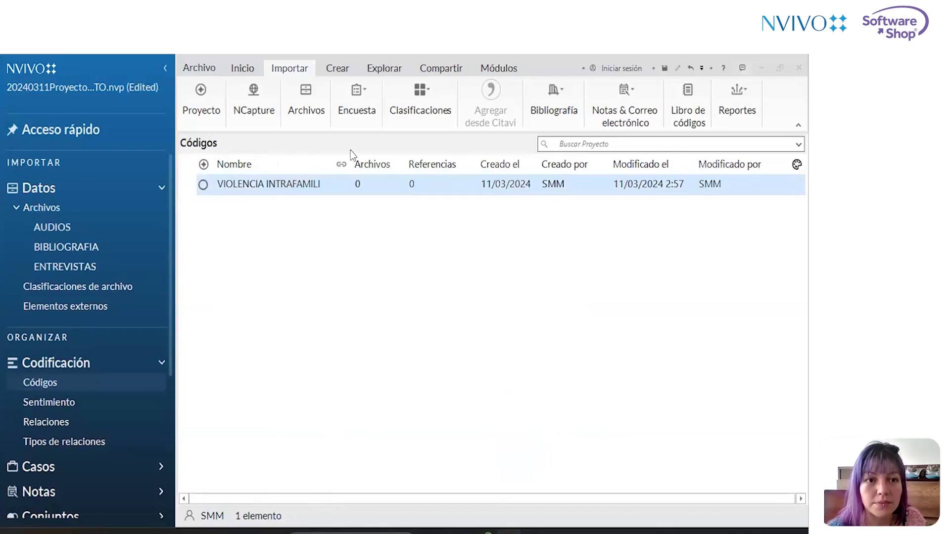
left_click(164, 67)
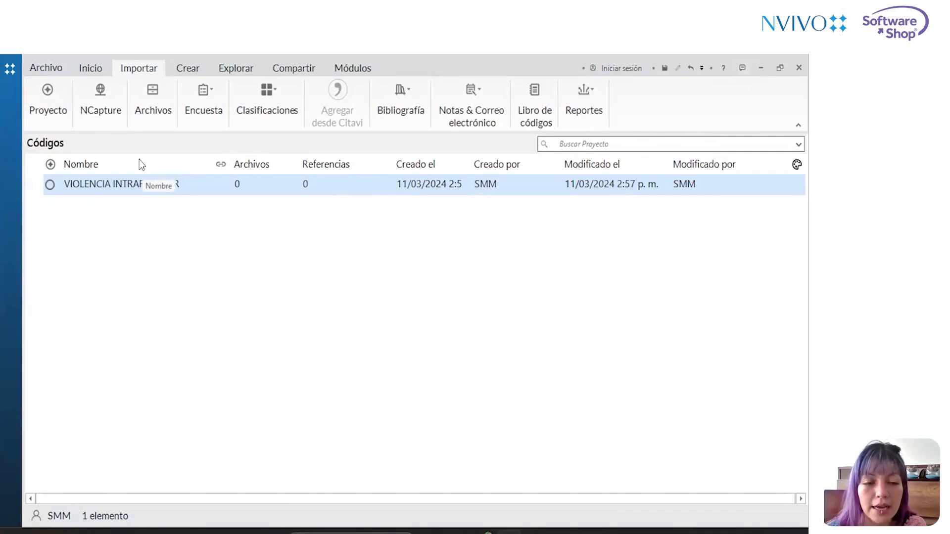
Create a new code named ACTORES ESTRATÉGICOS with the description N/A.
right_click(183, 252)
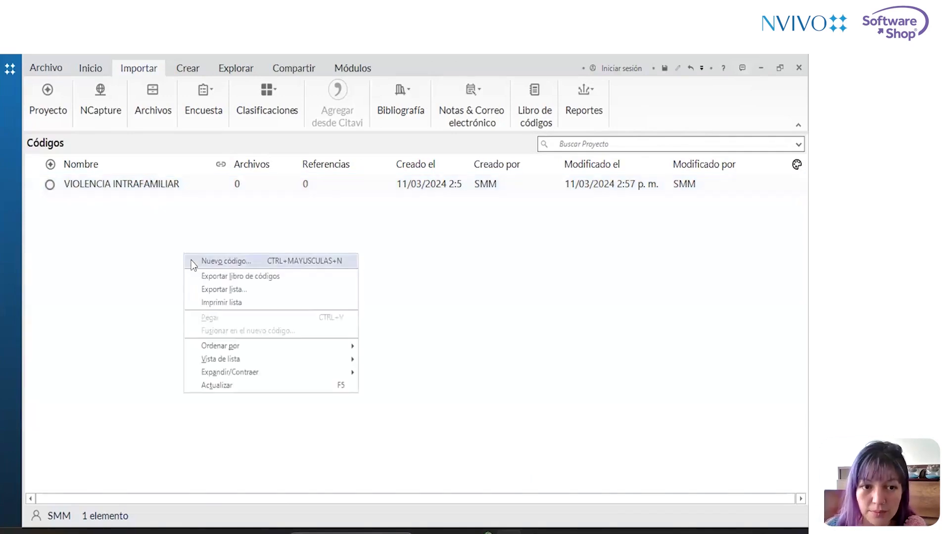
left_click(190, 260)
type("ACTORES ESTRTA")
type("ÉGICOS")
left_click(376, 217)
key("BackSpace")
key("BackSpace")
type("AT")
left_click(384, 238)
type("n/a")
key("BackSpace")
key("BackSpace")
key("BackSpace")
type("N/A")
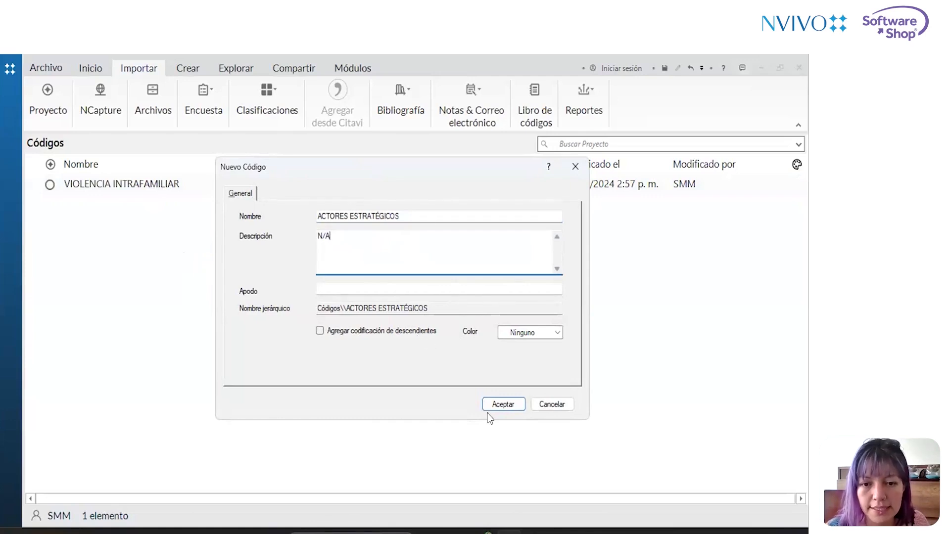
left_click(500, 407)
Create another top-level code named FACTORE ASOCIADOS without a description.
right_click(204, 298)
left_click(229, 309)
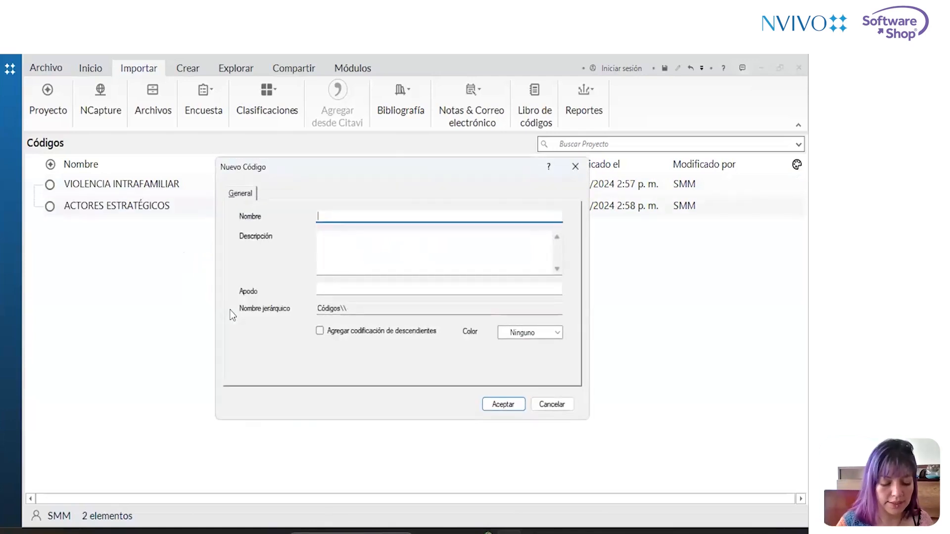
type("FACTR")
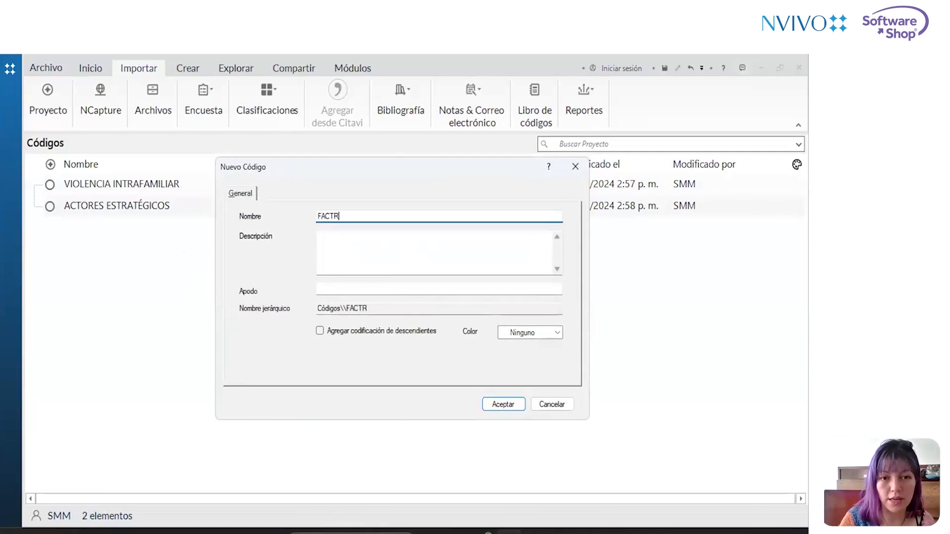
key("BackSpace")
type("ORE SASOC")
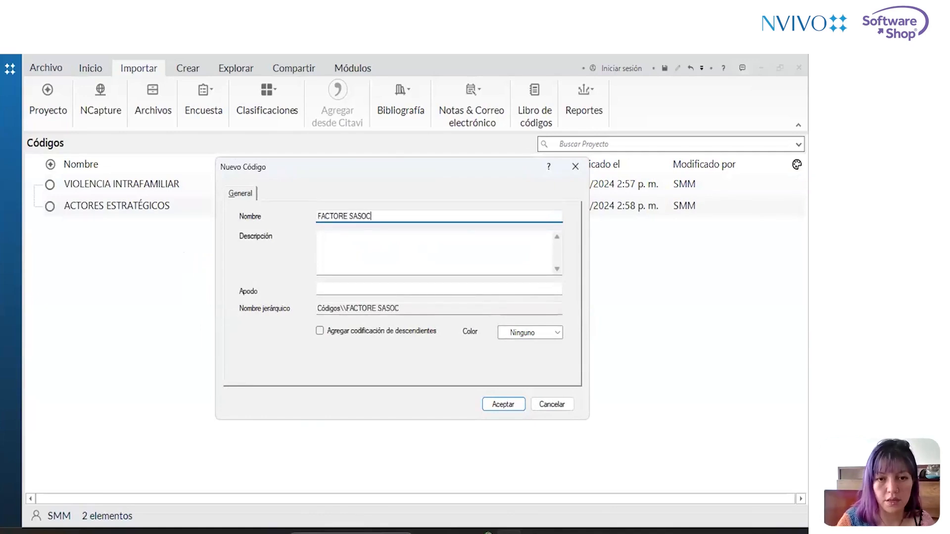
key("BackSpace")
key("BackSpace")
key("BackSpace")
key("BackSpace")
key("BackSpace")
type("ASOCIADOS")
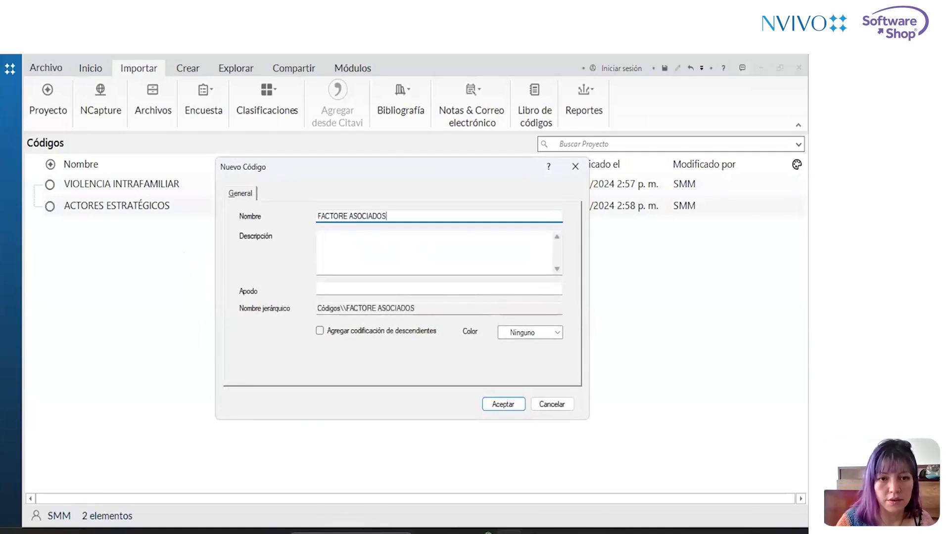
key("Return")
Create a further top-level code named TIPOS without a description.
right_click(229, 310)
left_click(247, 316)
type("tIPO")
key("BackSpace")
key("BackSpace")
key("BackSpace")
key("BackSpace")
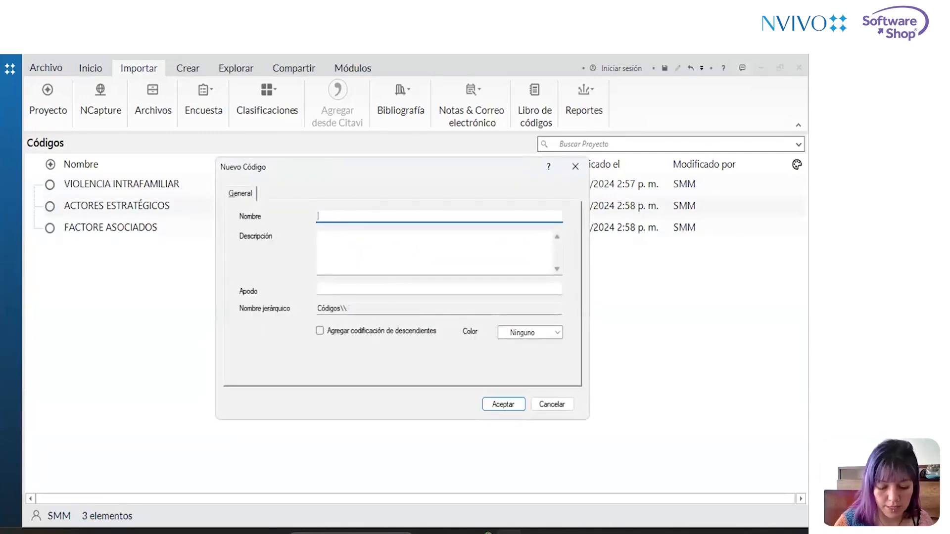
type("TIPOS")
key("Return")
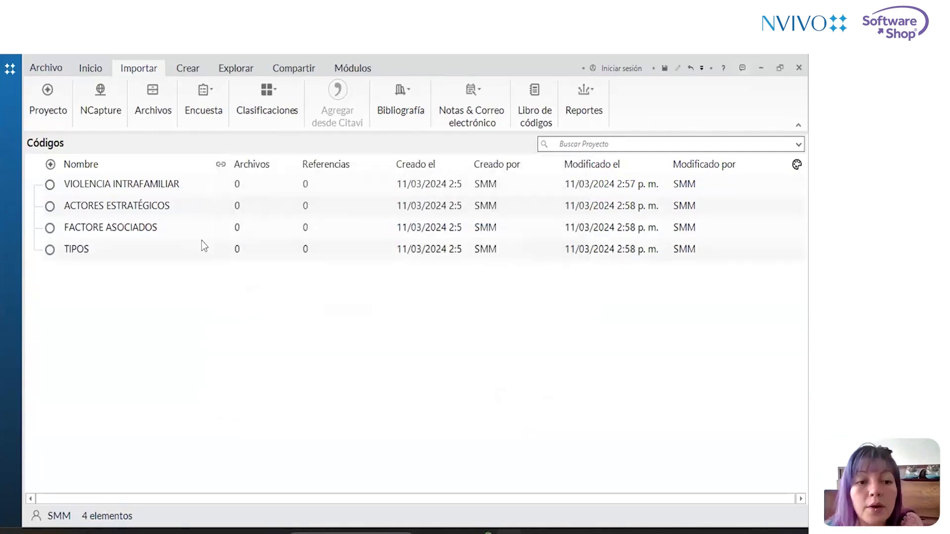
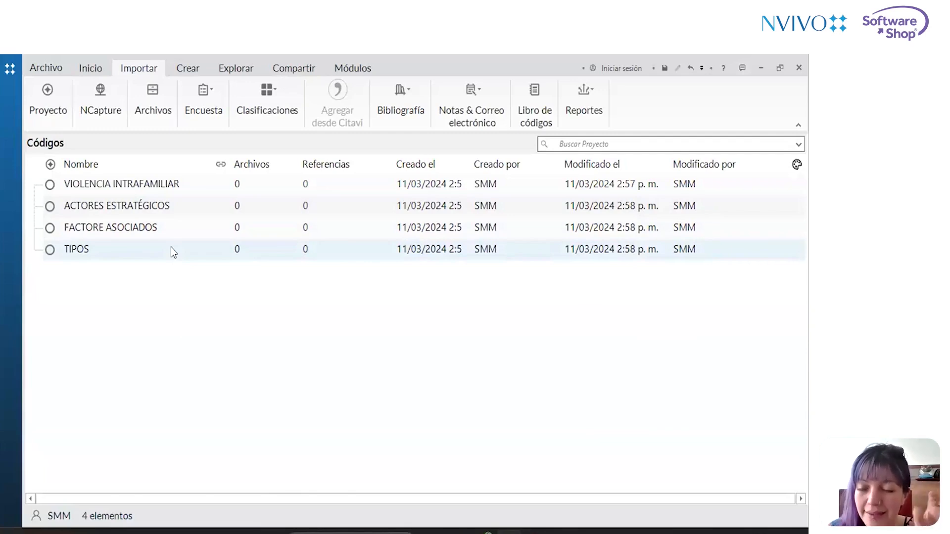
Nest the codes ACTORES ESTRATÉGICOS, FACTORE ASOCIADOS and TIPOS under VIOLENCIA INTRAFAMILIAR and expand the parent code.
left_click(190, 211)
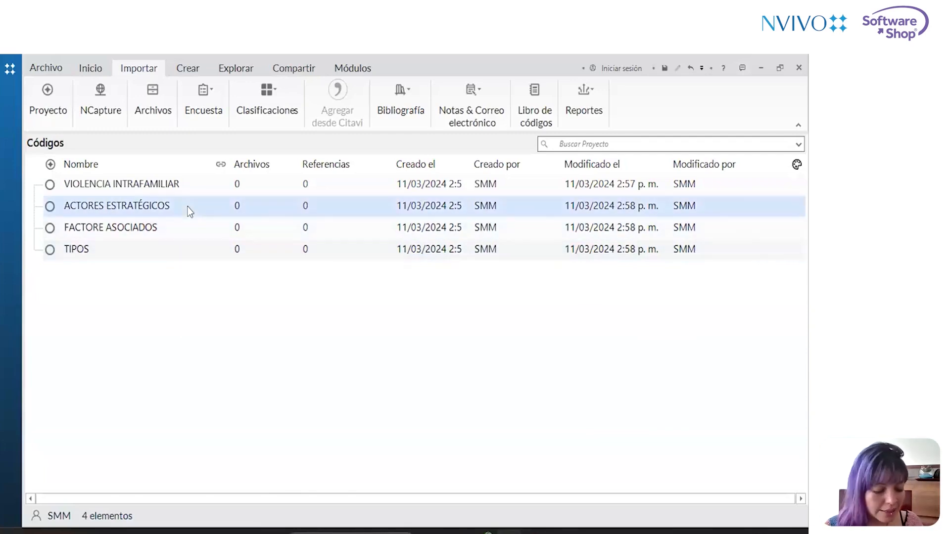
left_click(193, 249, "shift")
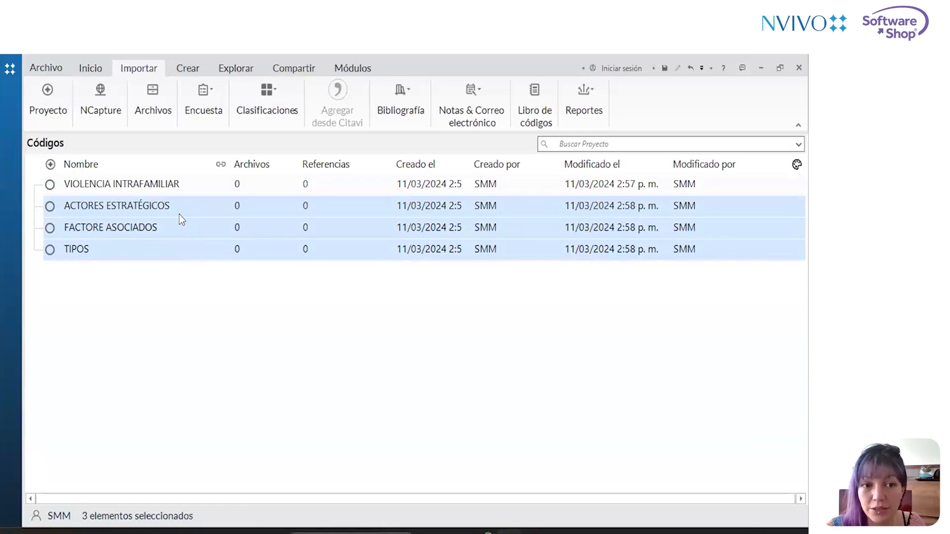
left_click_drag(179, 213, 184, 187)
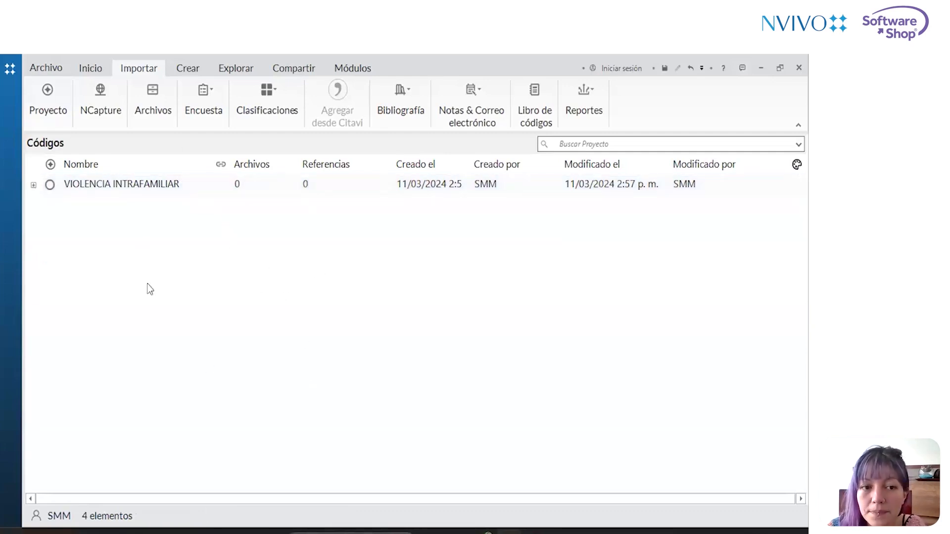
left_click(34, 185)
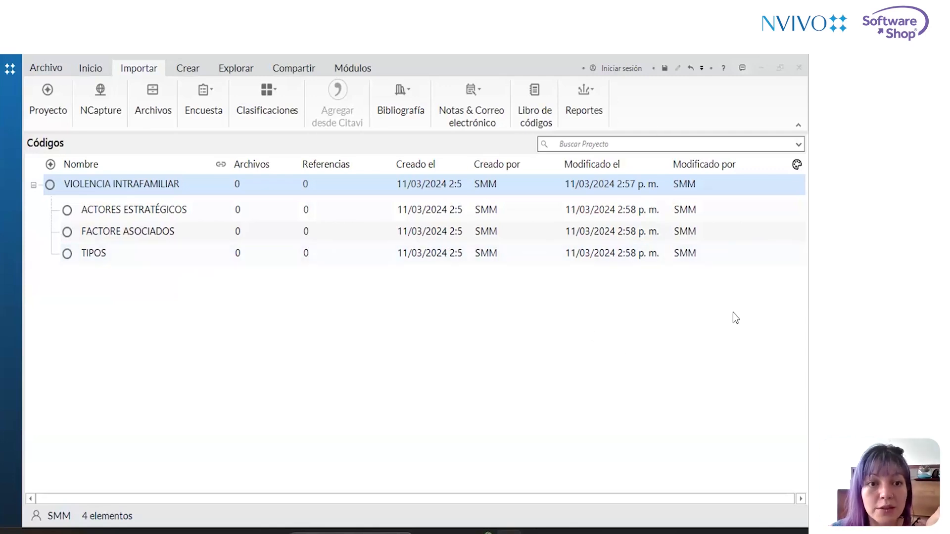
Start a new mind map and name it 20240311MapaCodigos.
left_click(232, 70)
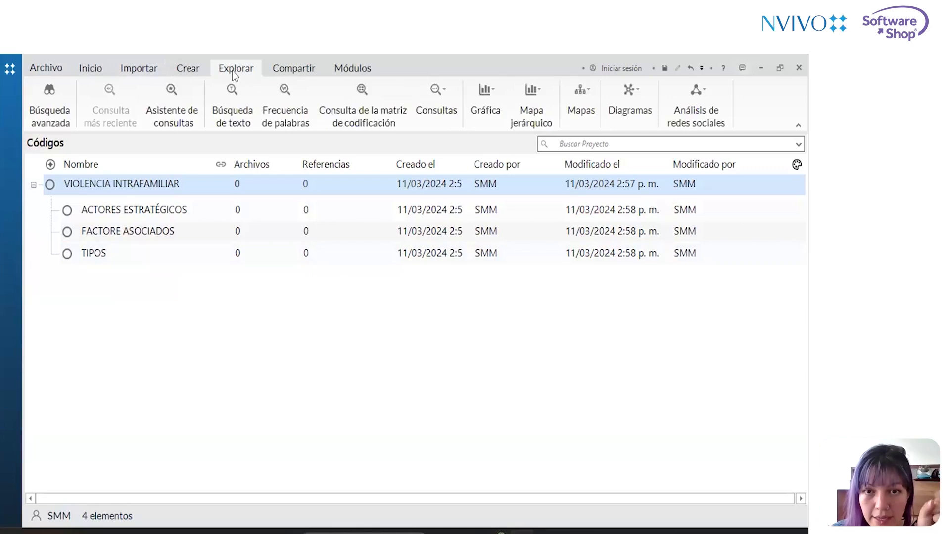
left_click(595, 105)
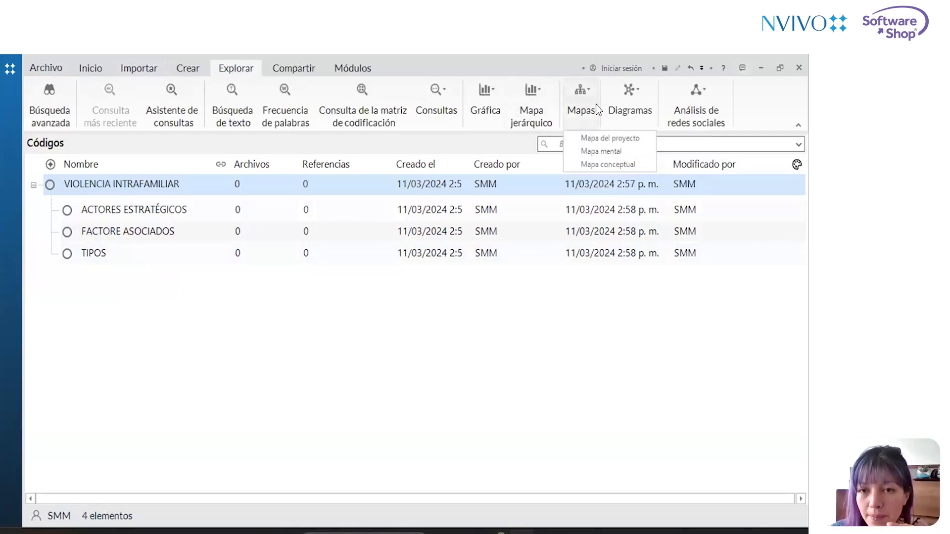
left_click(608, 153)
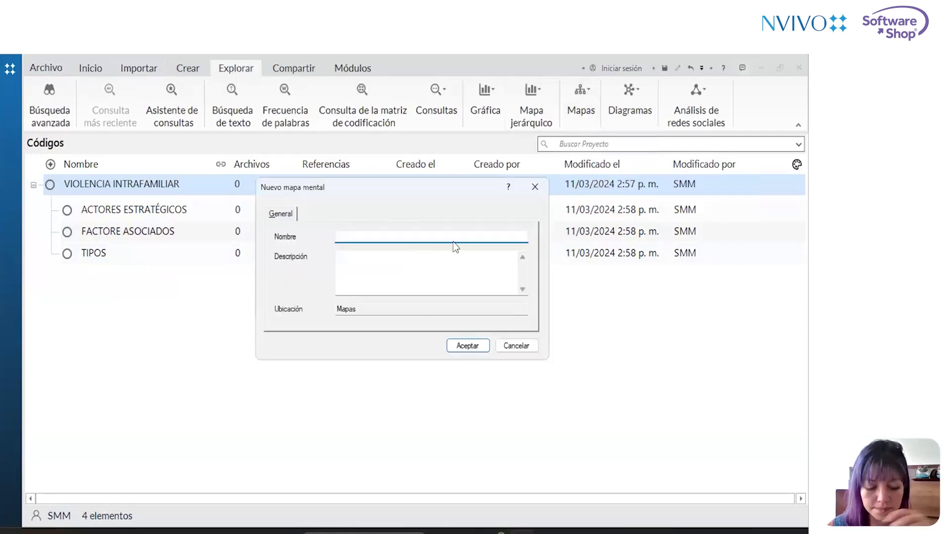
type("2023")
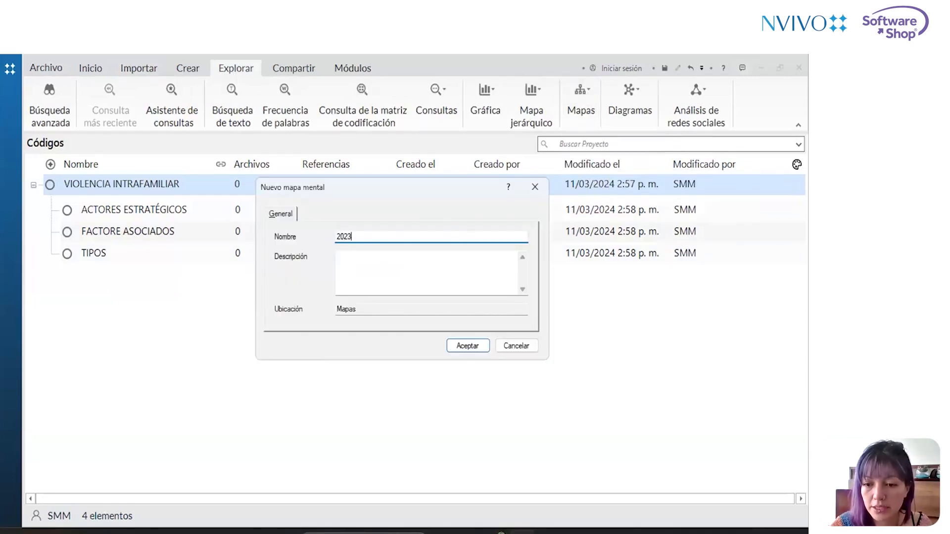
key("BackSpace")
type("4")
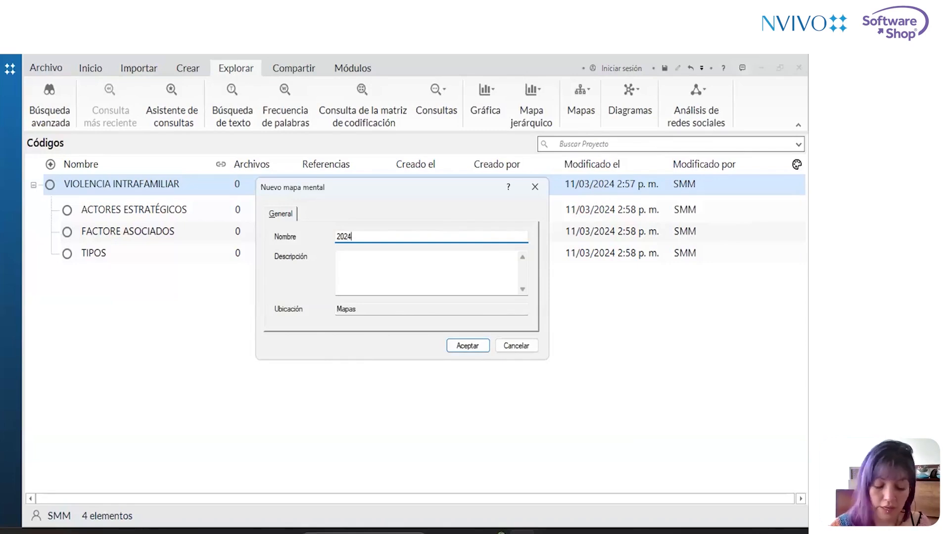
type("03")
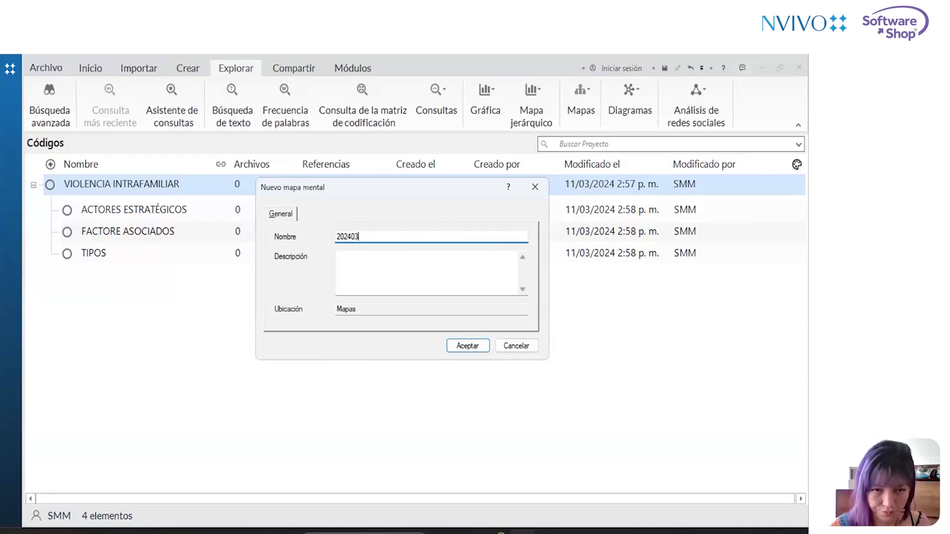
type("11mAPAcODIGOS")
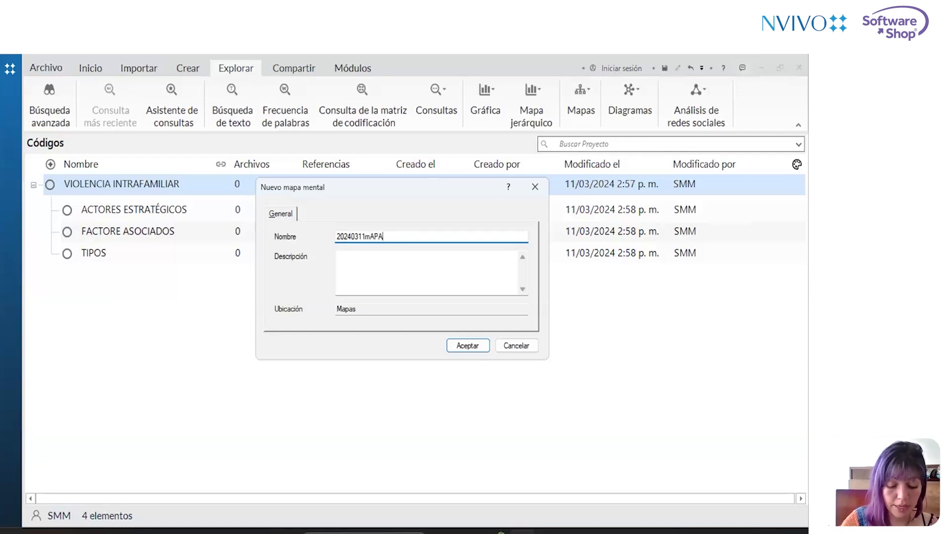
key("BackSpace")
key("BackSpace")
key("BackSpace")
key("BackSpace")
key("BackSpace")
key("BackSpace")
key("BackSpace")
key("BackSpace")
key("BackSpace")
key("BackSpace")
key("BackSpace")
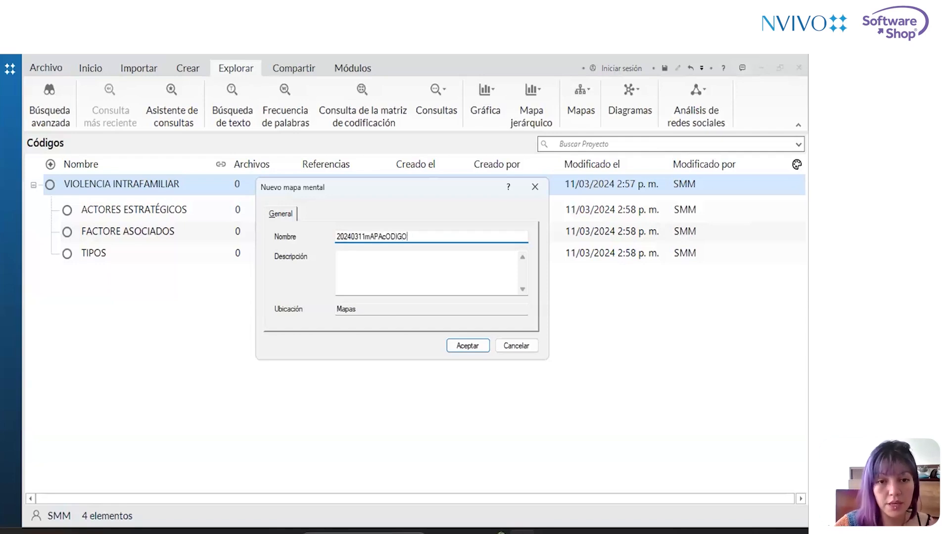
type("MapaCodigos")
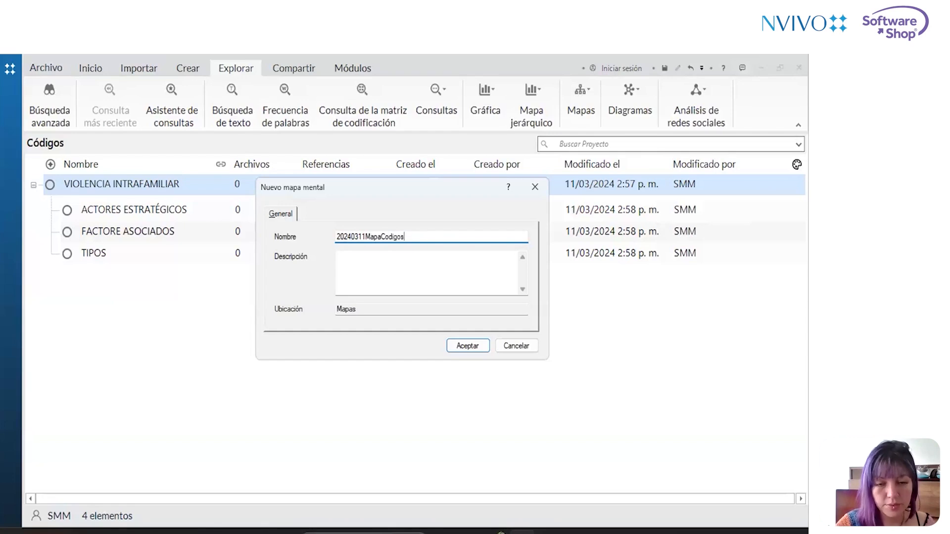
Give the mind map the description "Estructura Libro de Códigos" and create it.
key("Tab")
type("Estructura ")
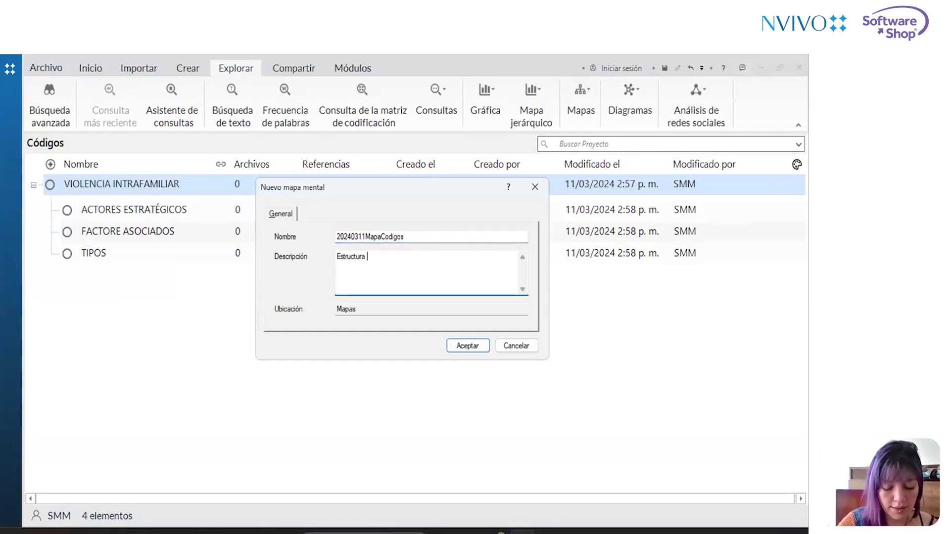
type("Libro de Códigos")
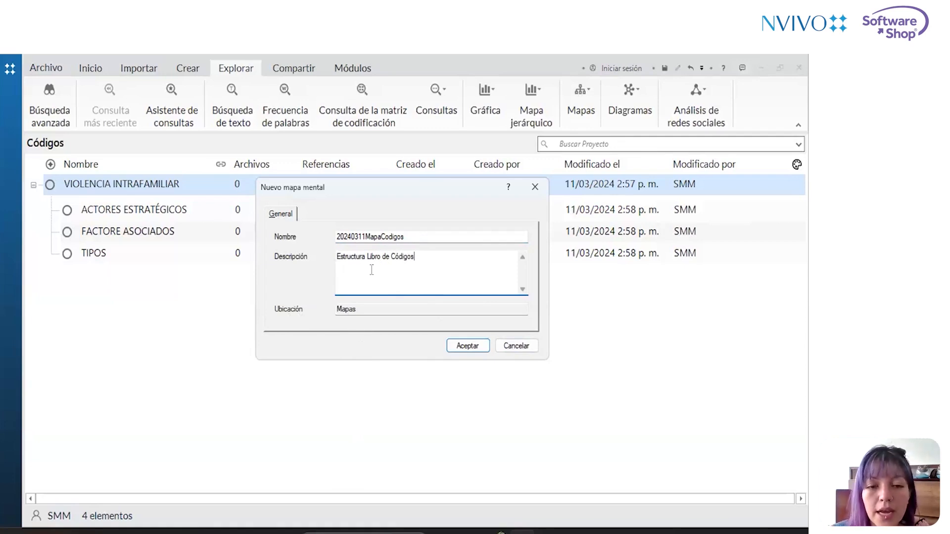
left_click(480, 350)
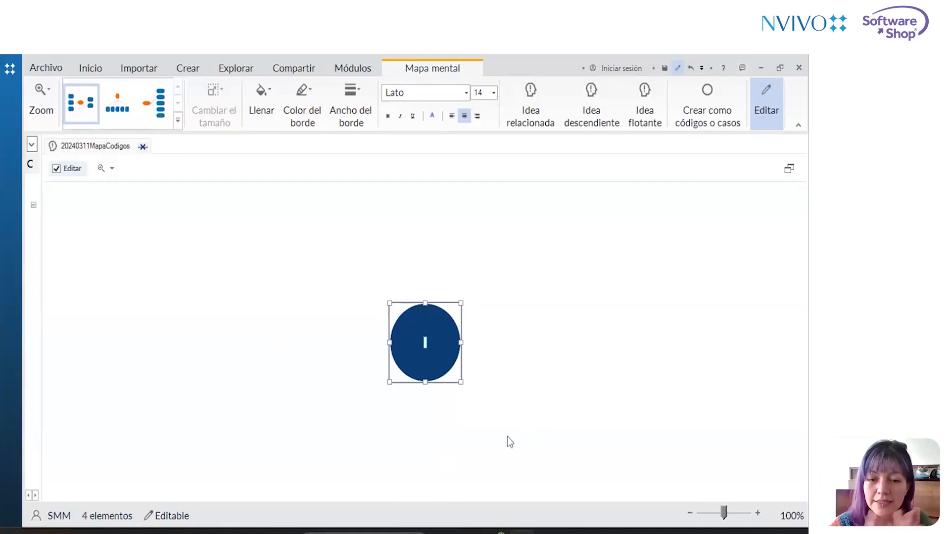
Label the central idea of the mind map VIOLENCIA INTRAFAMILIAR.
type("VIOLENCIA")
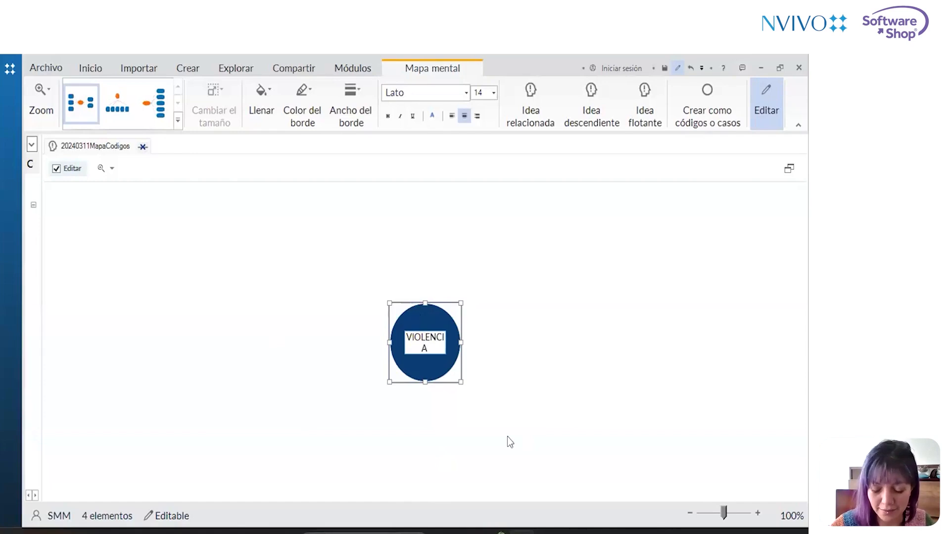
type("INTRAFAMILI")
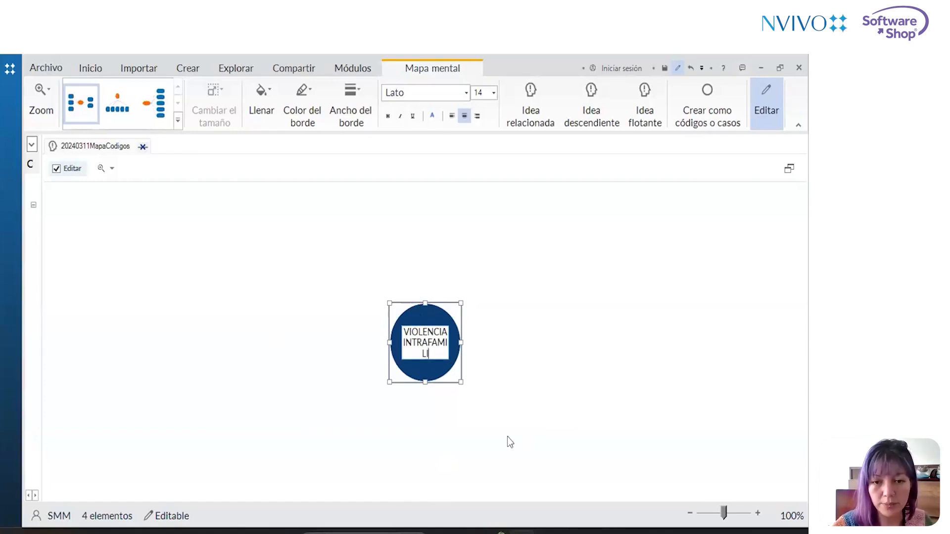
type("AR")
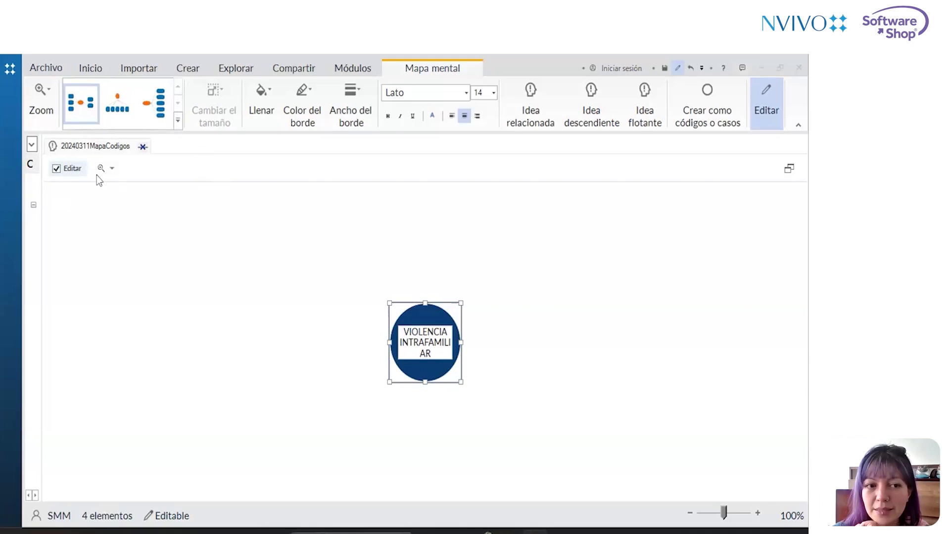
left_click(458, 262)
Enlarge the central circle so that each word of its label fits on one line.
left_click(441, 337)
left_click_drag(458, 382, 504, 434)
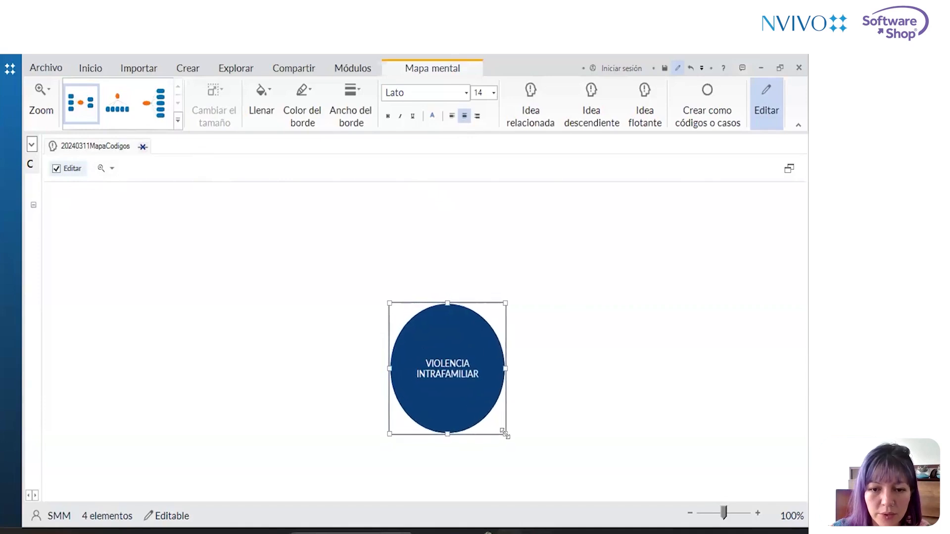
left_click_drag(484, 328, 462, 301)
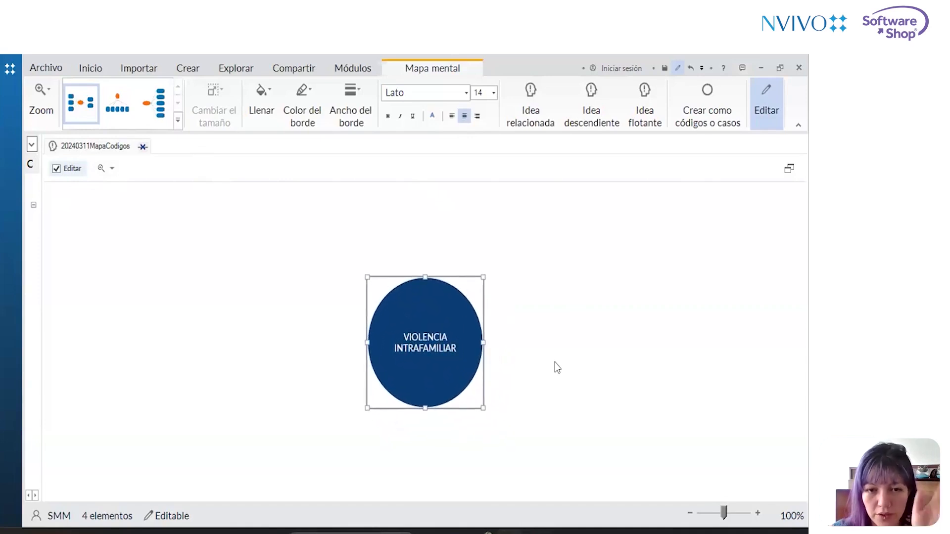
left_click(555, 362)
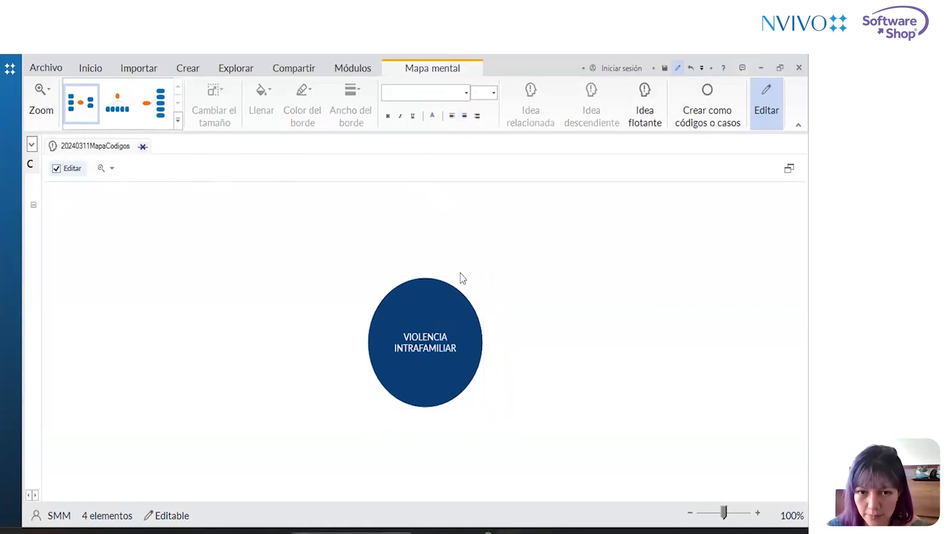
left_click(473, 359)
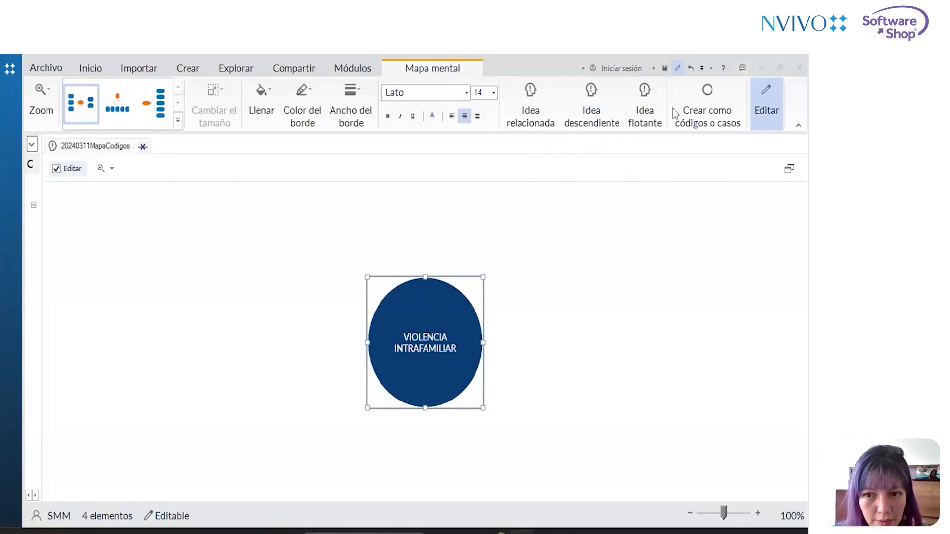
left_click(611, 264)
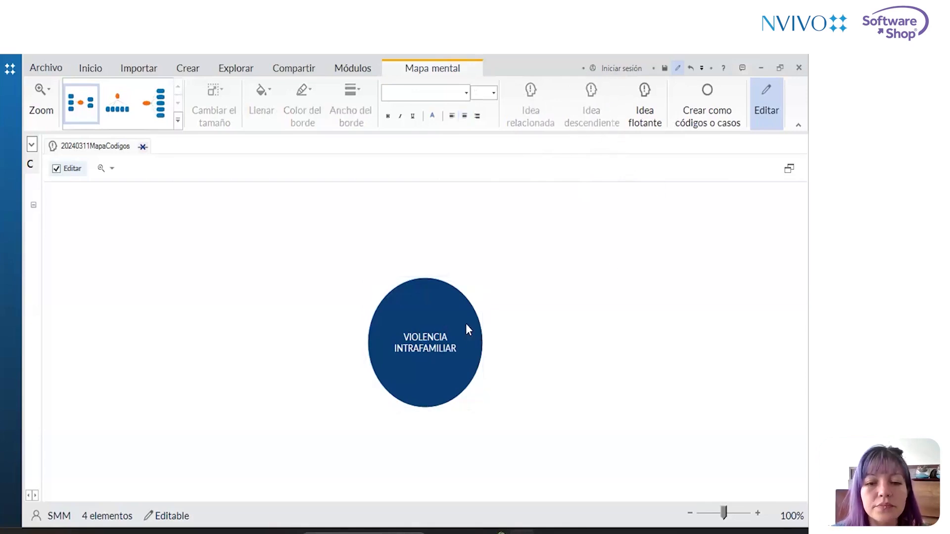
left_click(429, 307)
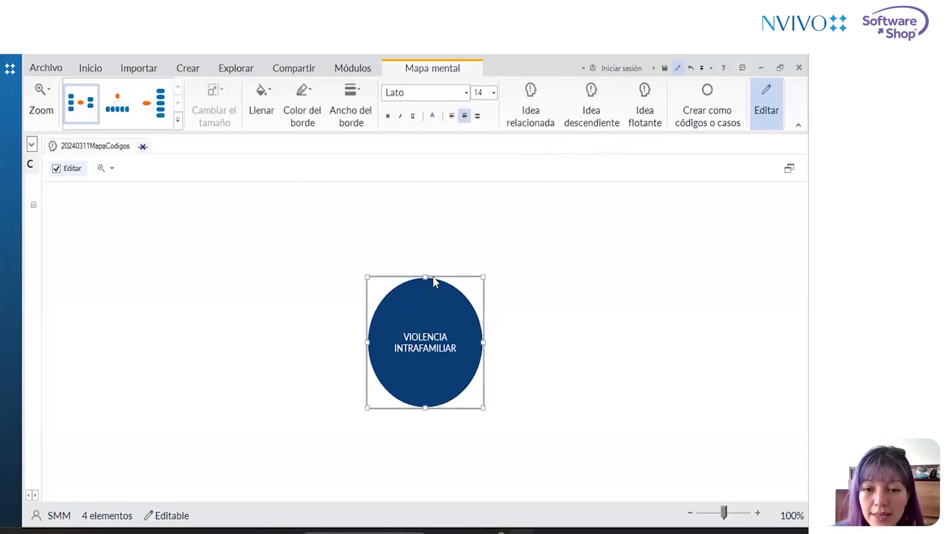
left_click(562, 346)
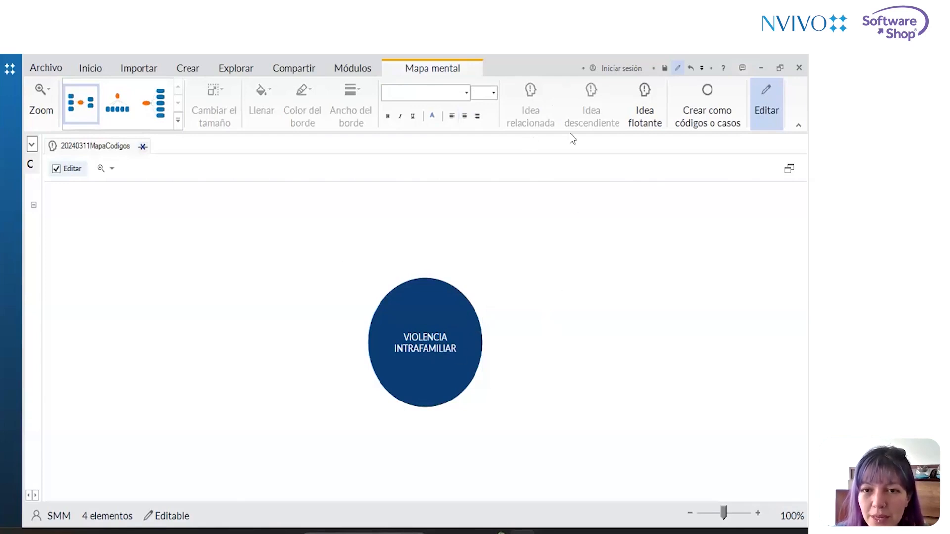
Add a child idea labelled ACTORES ESTRATÉGICOS to the central VIOLENCIA INTRAFAMILIAR idea.
left_click(450, 300)
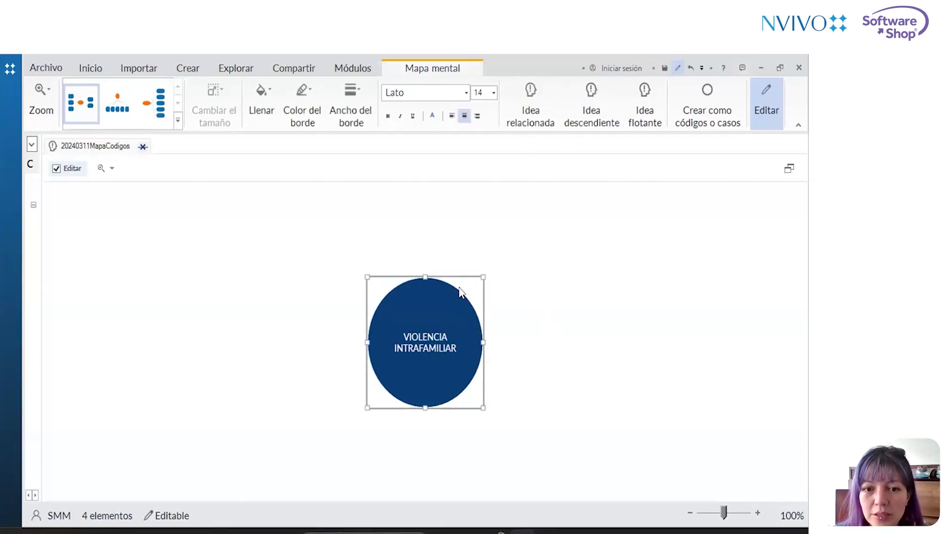
left_click(596, 111)
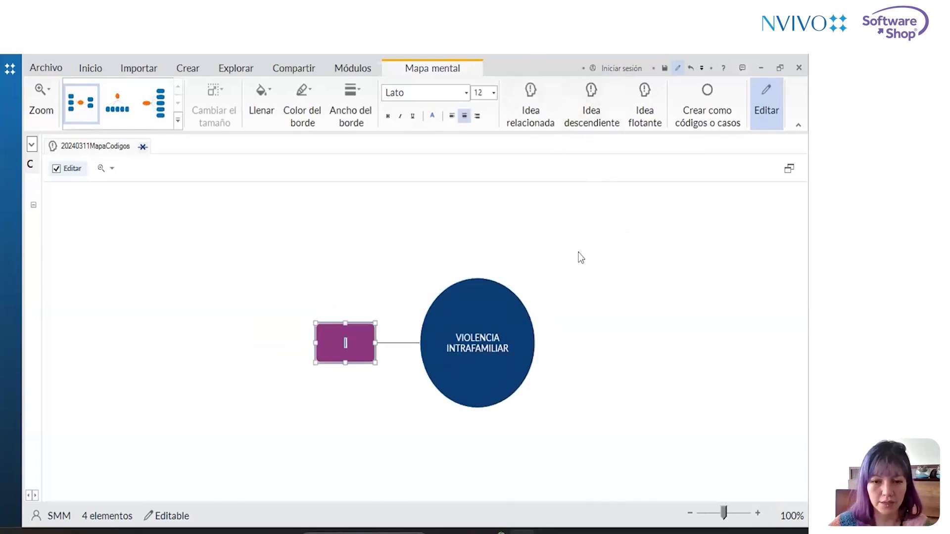
type("ACTORES")
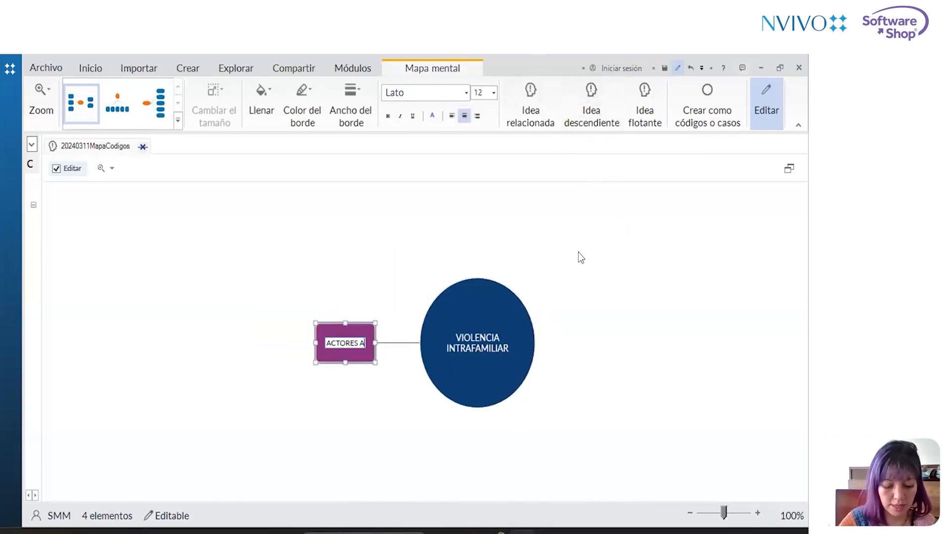
type(" ESTRATÉICOS")
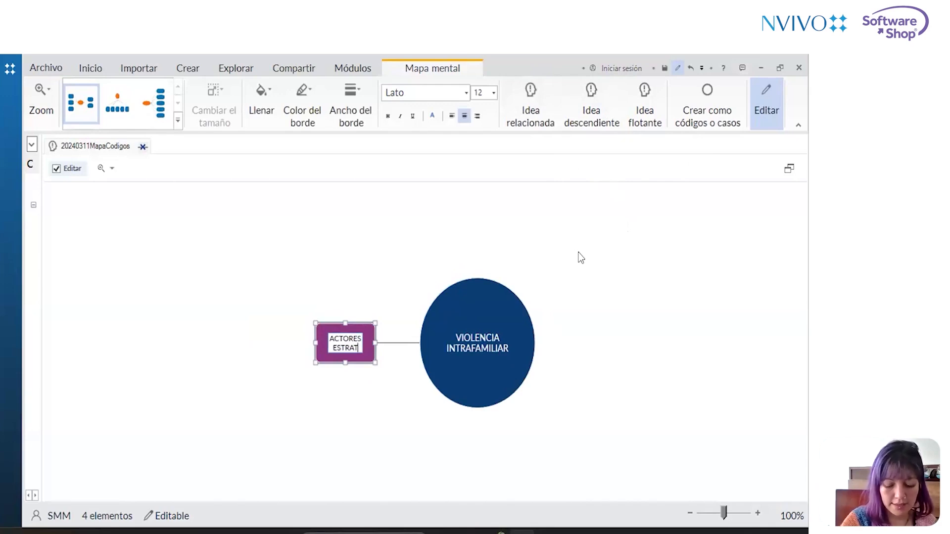
key("BackSpace")
key("BackSpace")
key("BackSpace")
key("BackSpace")
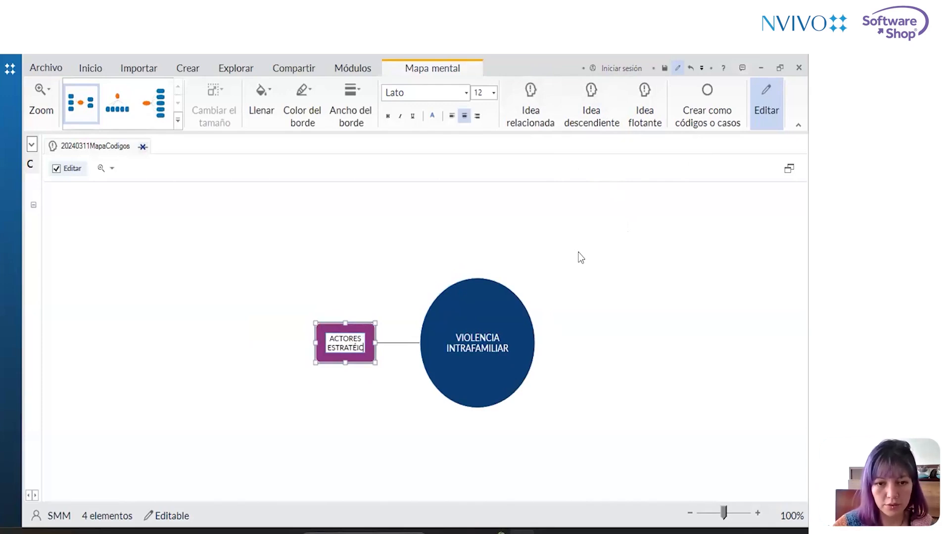
type("GICOS")
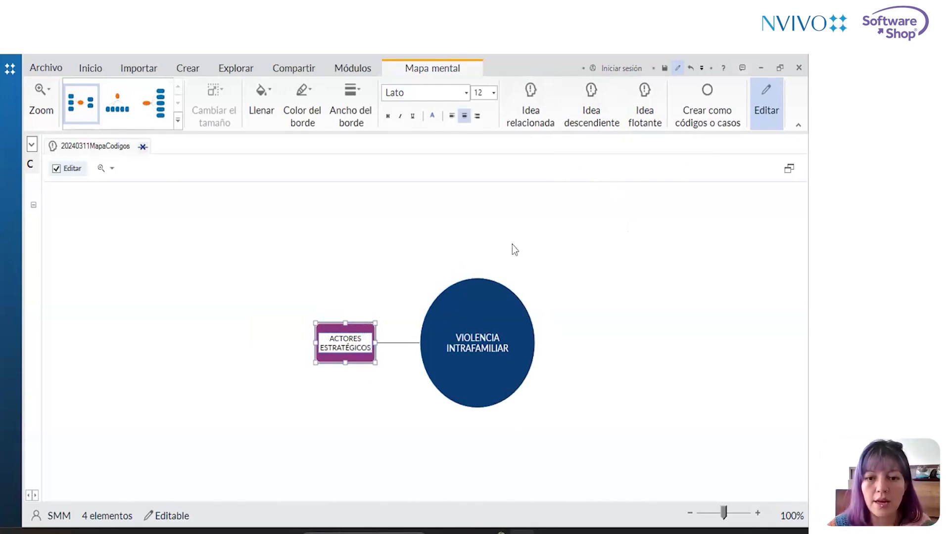
Add a second child idea labelled TIPOS to the central VIOLENCIA INTRAFAMILIAR idea.
left_click(504, 305)
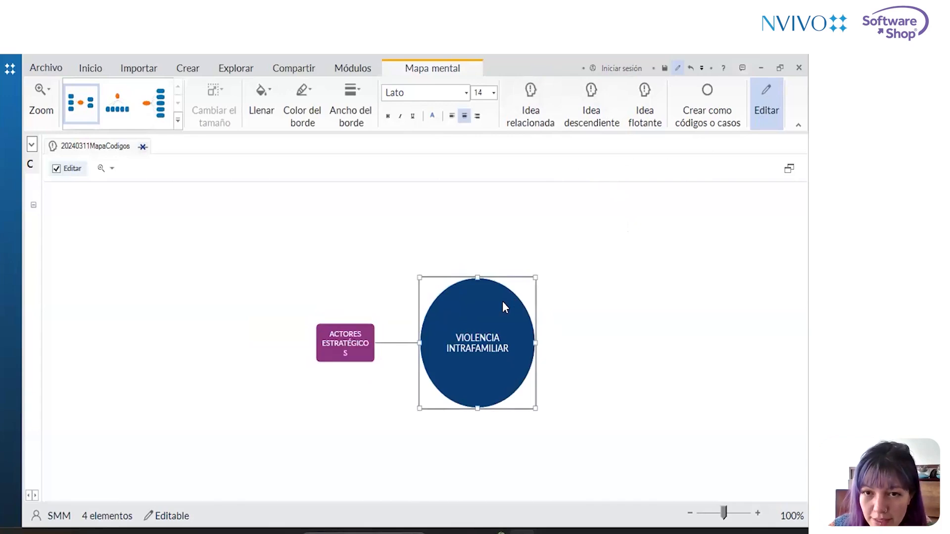
left_click(584, 113)
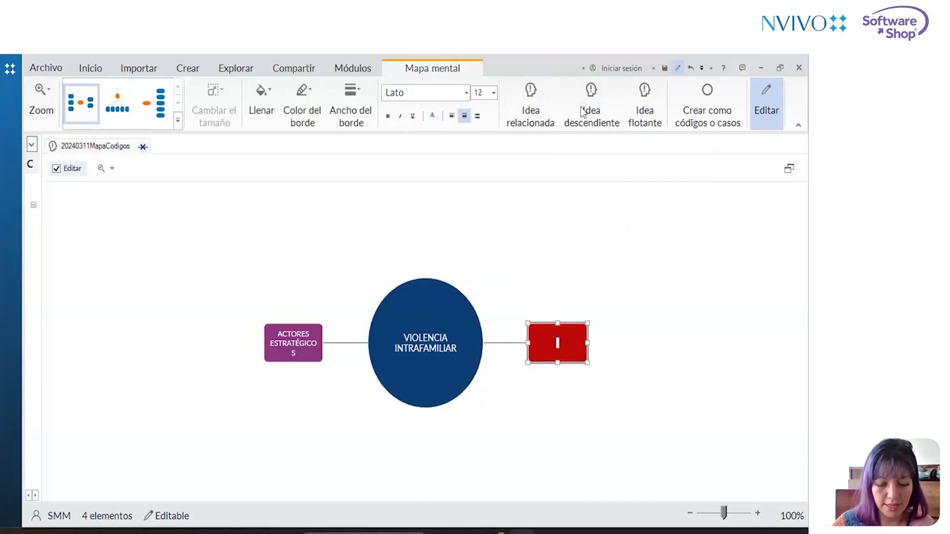
type("TIPOS")
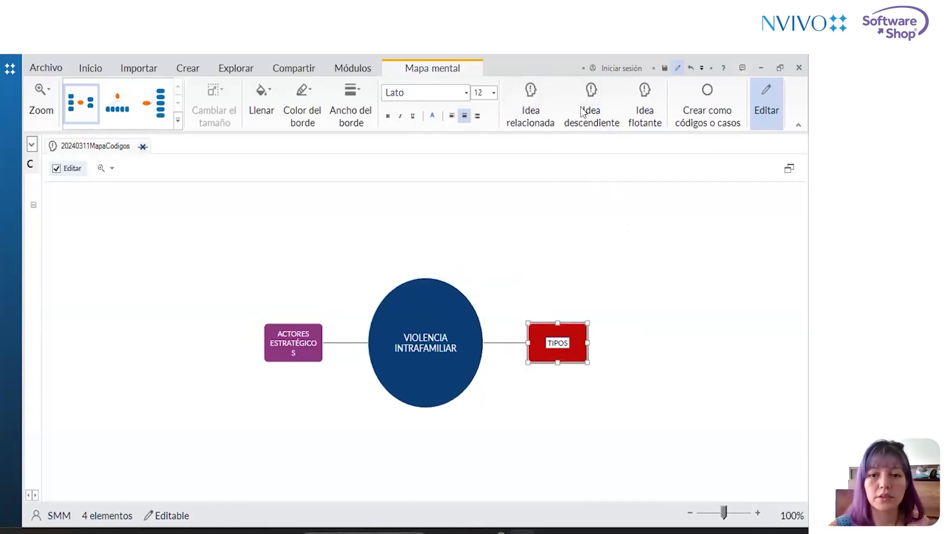
left_click(588, 281)
Add a third child idea labelled FACTORES ASOCIADOS to the central VIOLENCIA INTRAFAMILIAR idea.
left_click(463, 314)
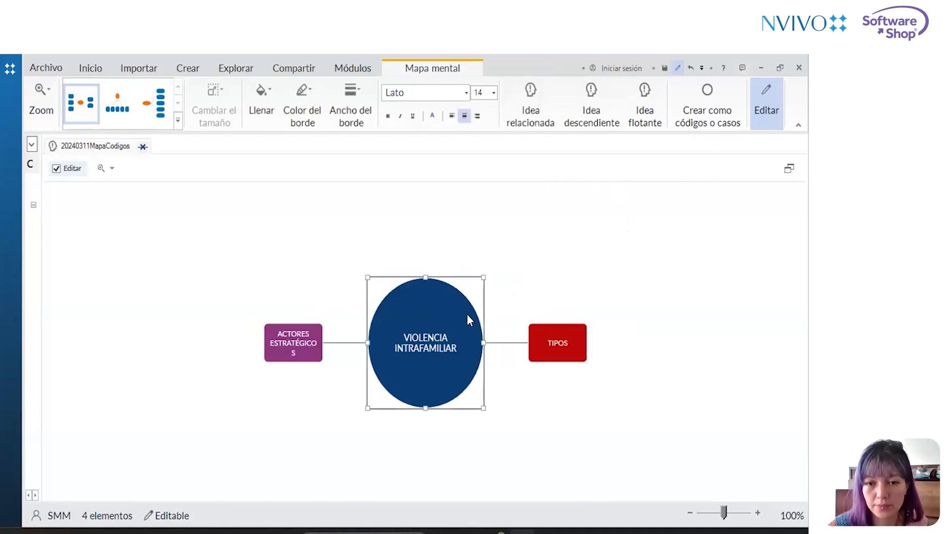
left_click(560, 334)
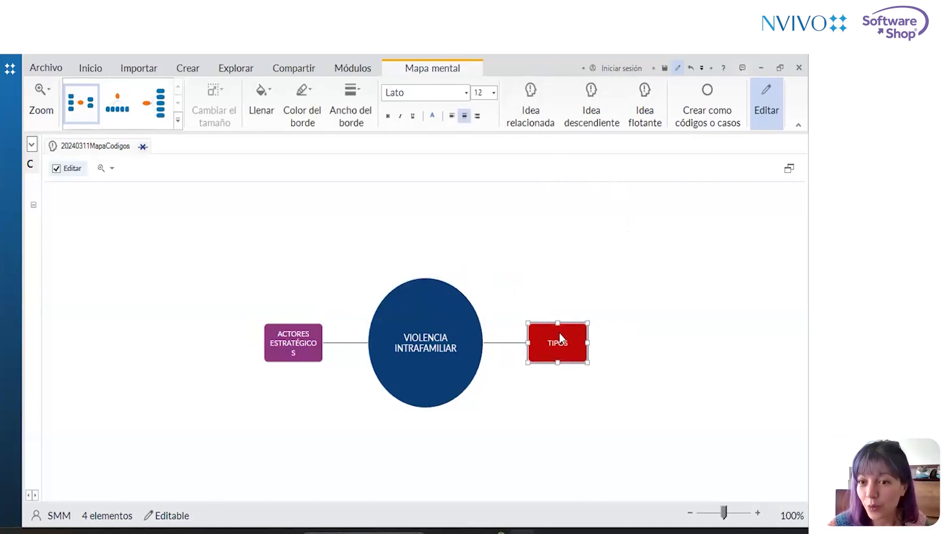
left_click(439, 299)
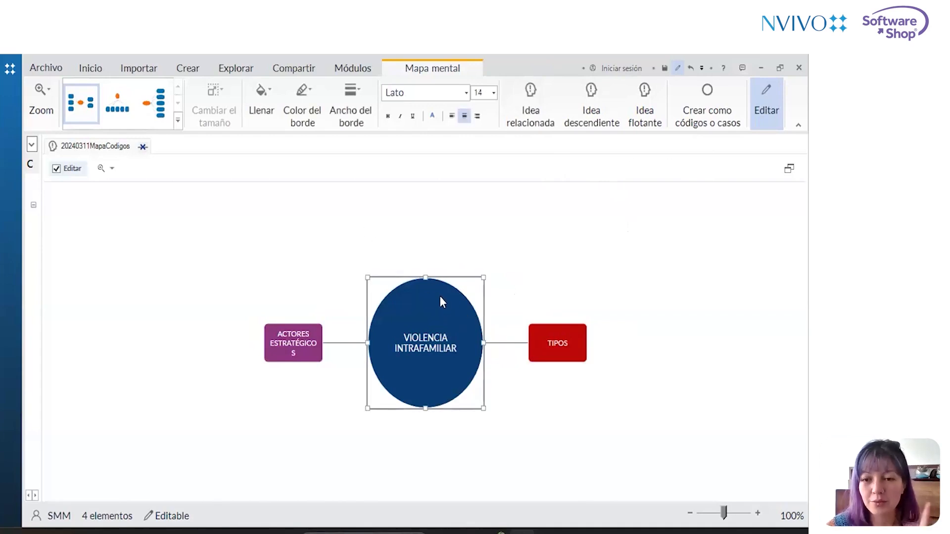
left_click(584, 121)
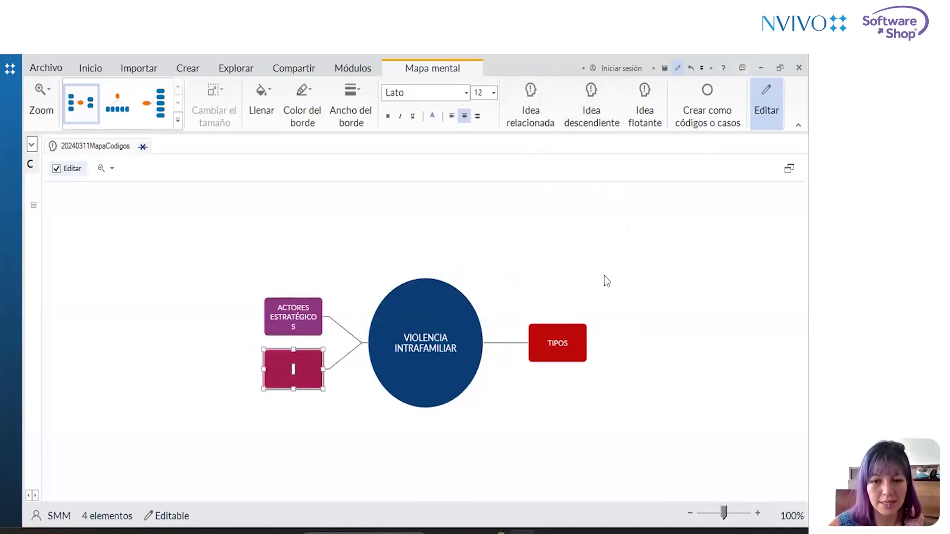
type("FACTORES S")
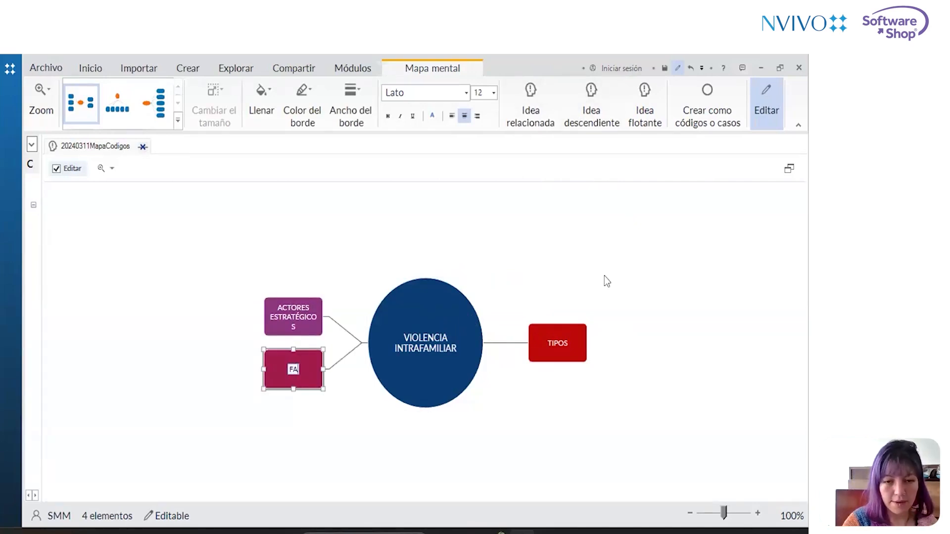
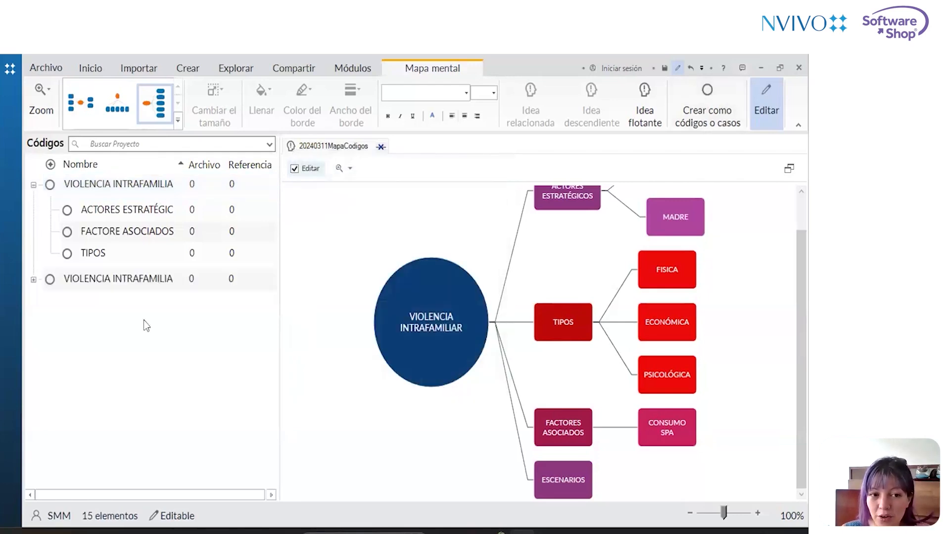
Expand the second VIOLENCIA INTRAFAMILIAR code and its child codes to compare them with the mind map, and close the map.
left_click(34, 280)
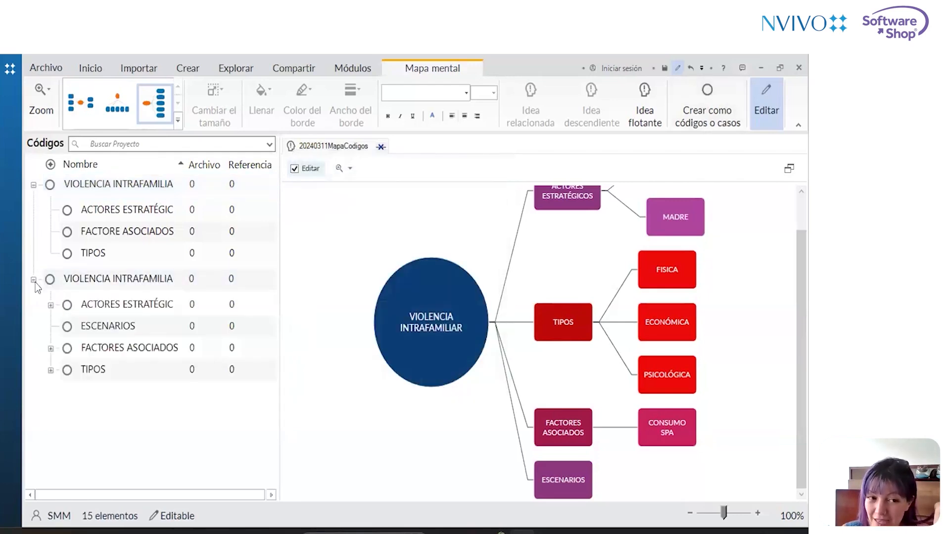
left_click(50, 306)
left_click(49, 420)
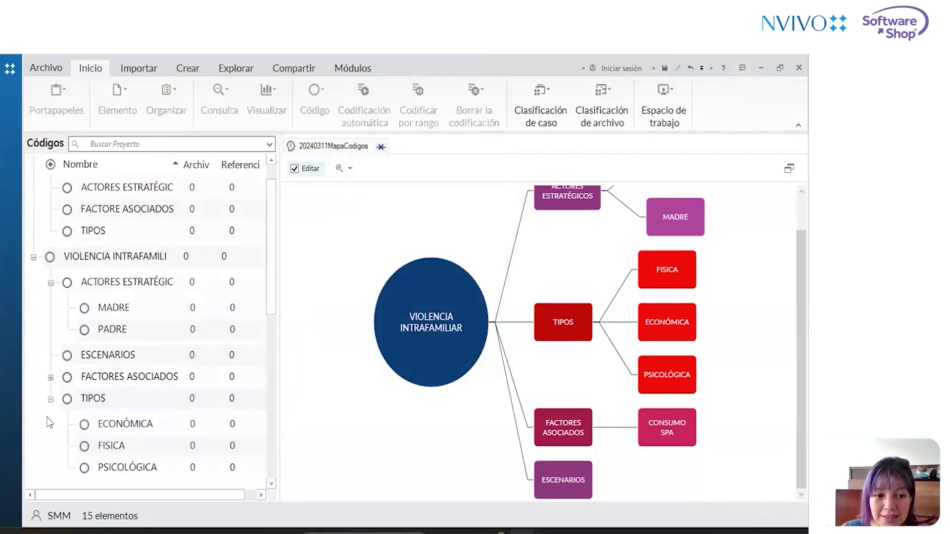
left_click(51, 377)
scroll(237, 342, "down", 2)
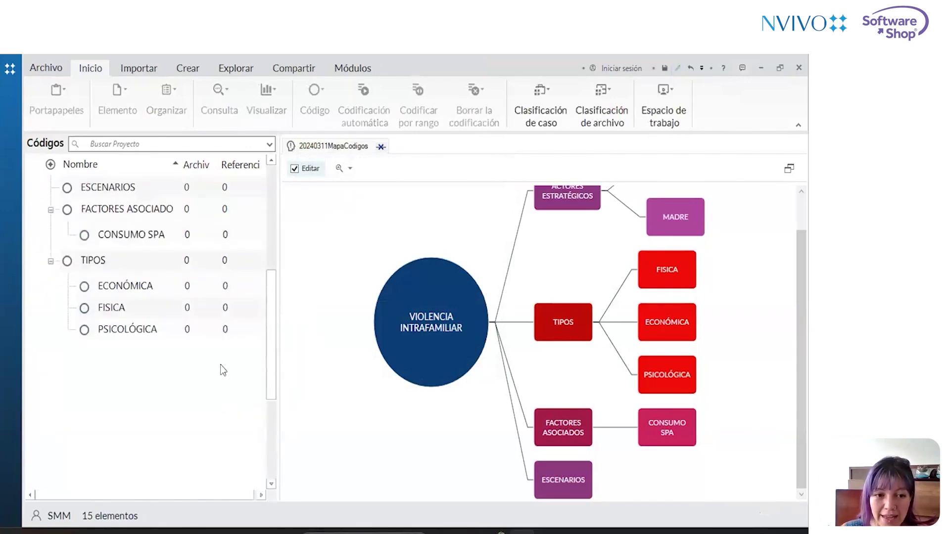
scroll(225, 352, "up", 3)
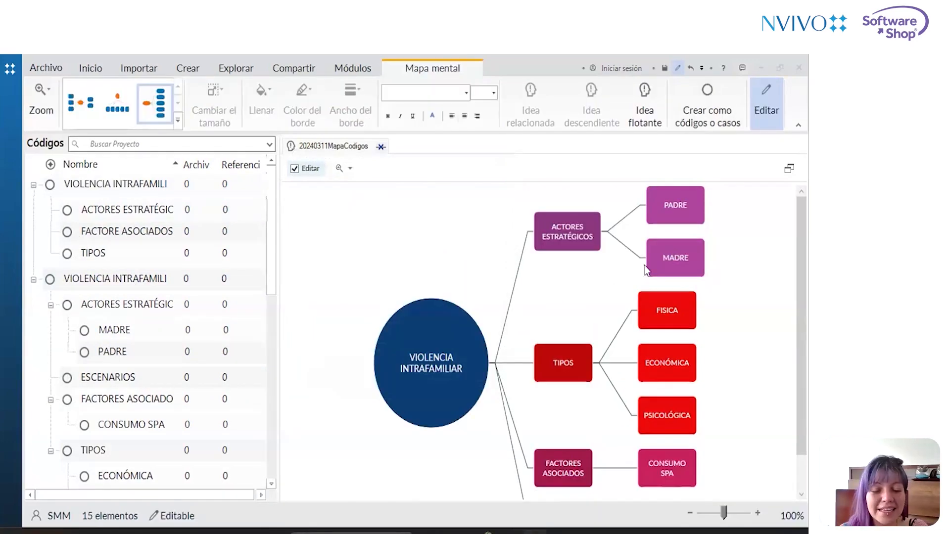
left_click(380, 148)
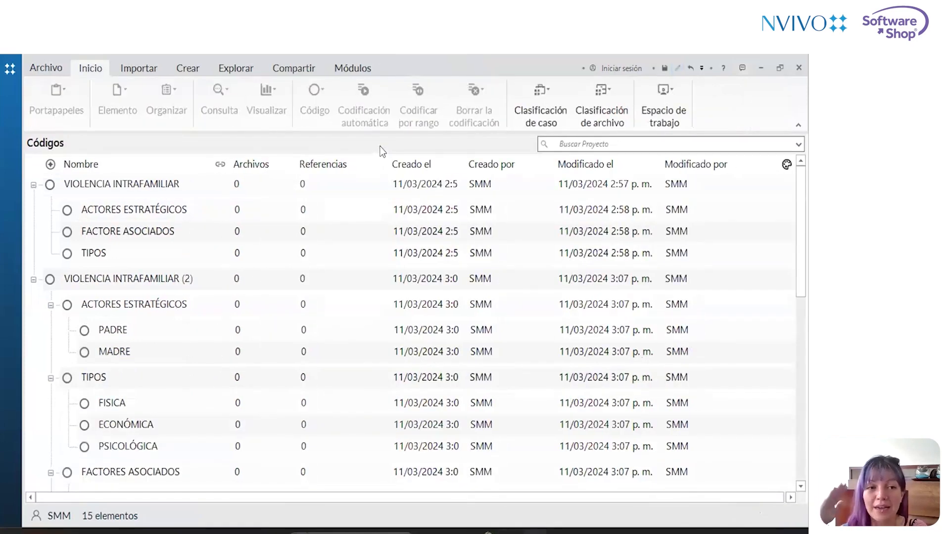
Open the 20240311MapaCodigos mind map from the project's saved maps, review it and close it.
left_click(9, 69)
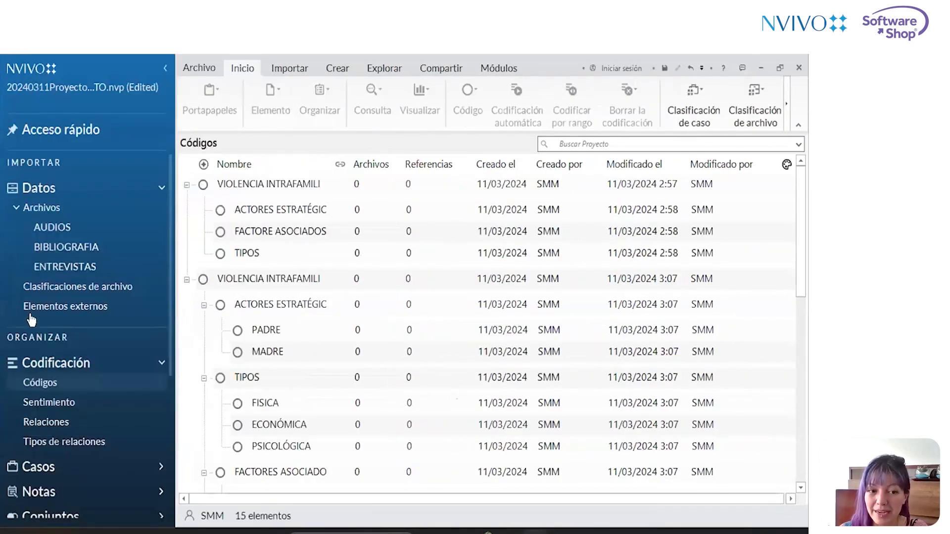
scroll(79, 398, "down", 5)
left_click(37, 424)
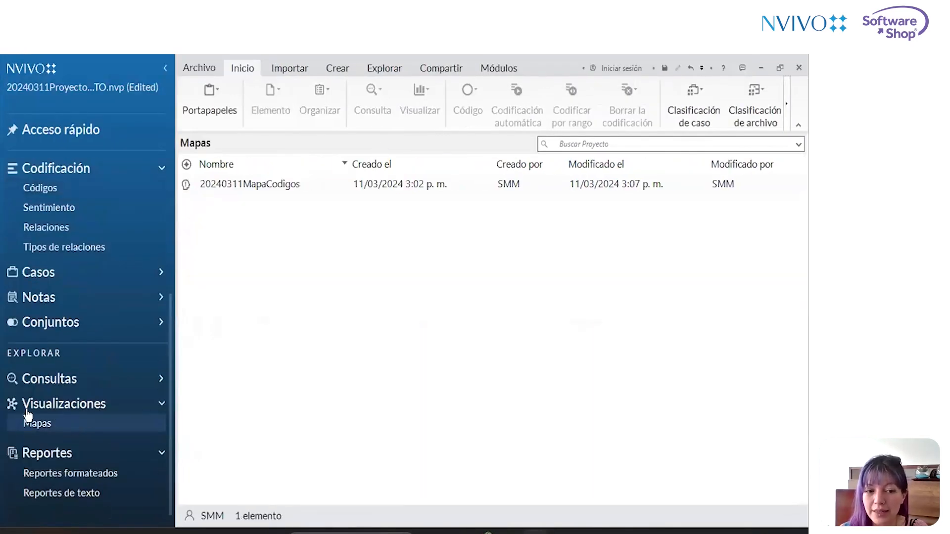
double_click(221, 187)
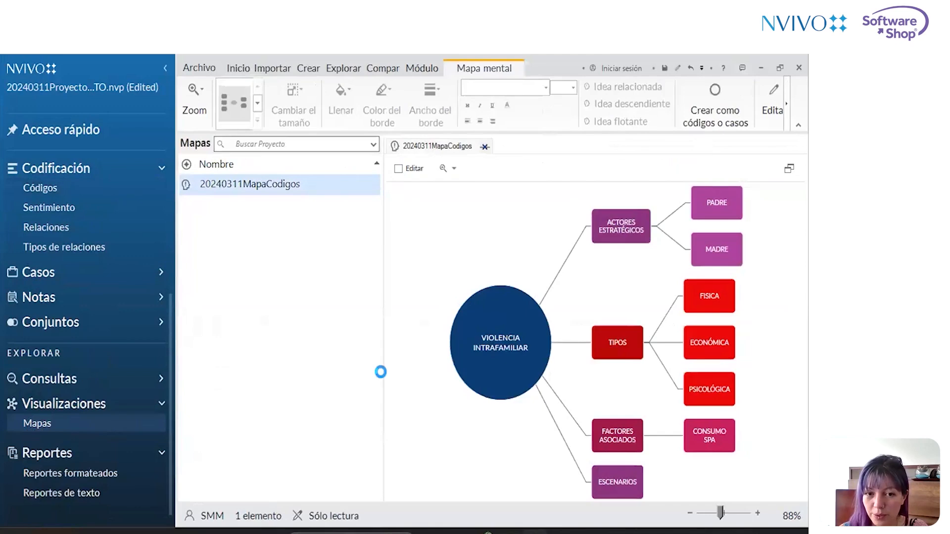
left_click_drag(383, 368, 302, 364)
left_click(486, 361)
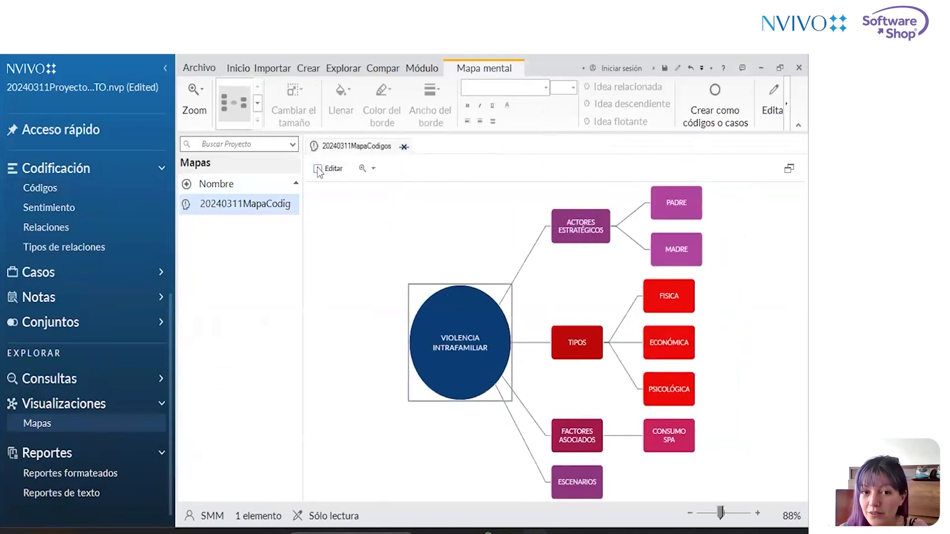
left_click(388, 270)
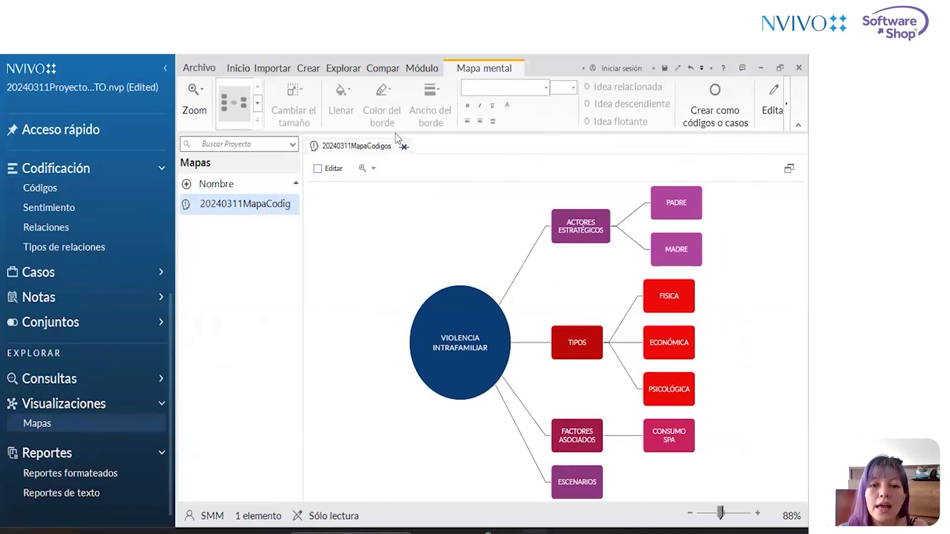
left_click(404, 147)
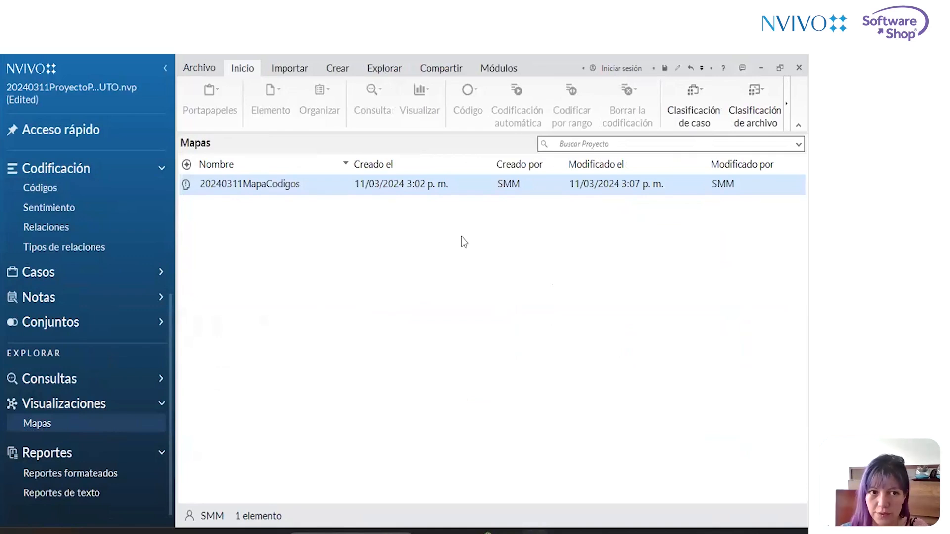
Open the interview ENT1A1 from the ENTREVISTAS folder.
left_click(167, 72)
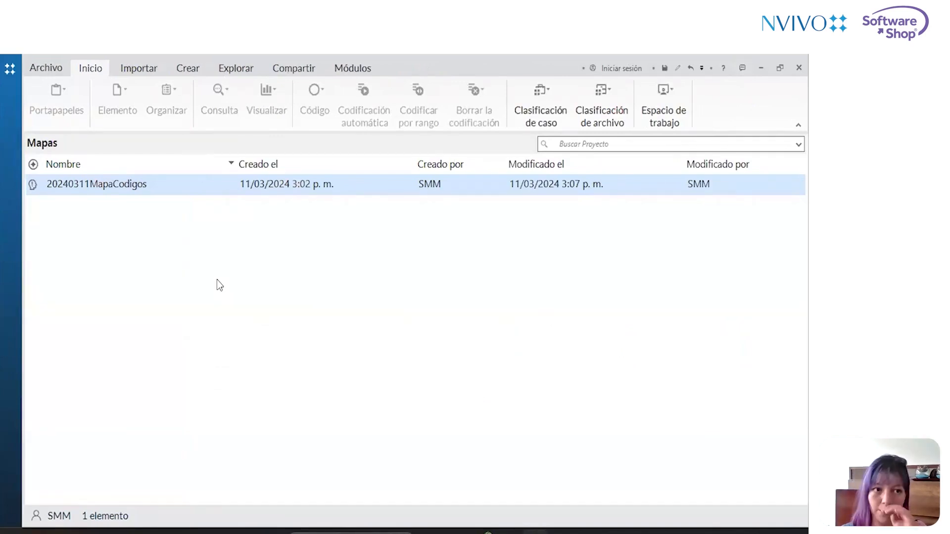
left_click(10, 69)
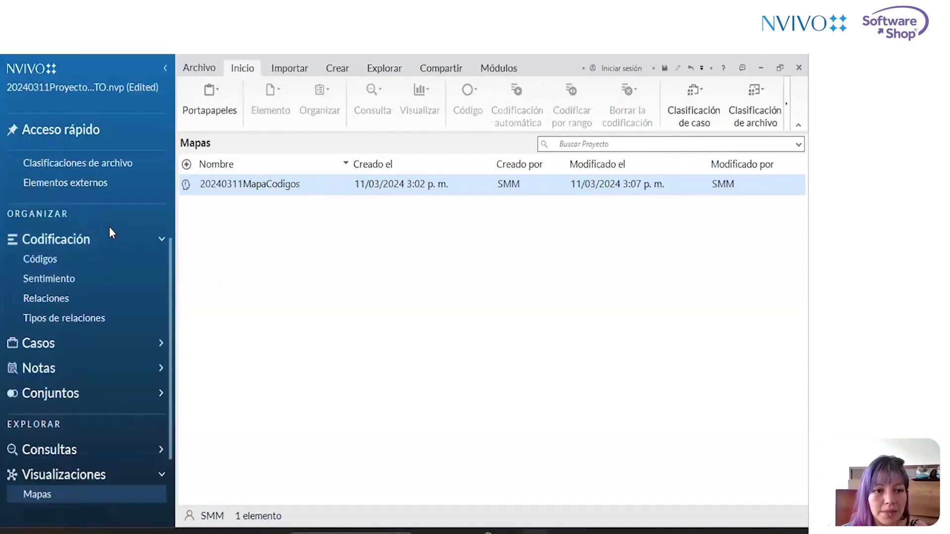
scroll(108, 227, "up", 3)
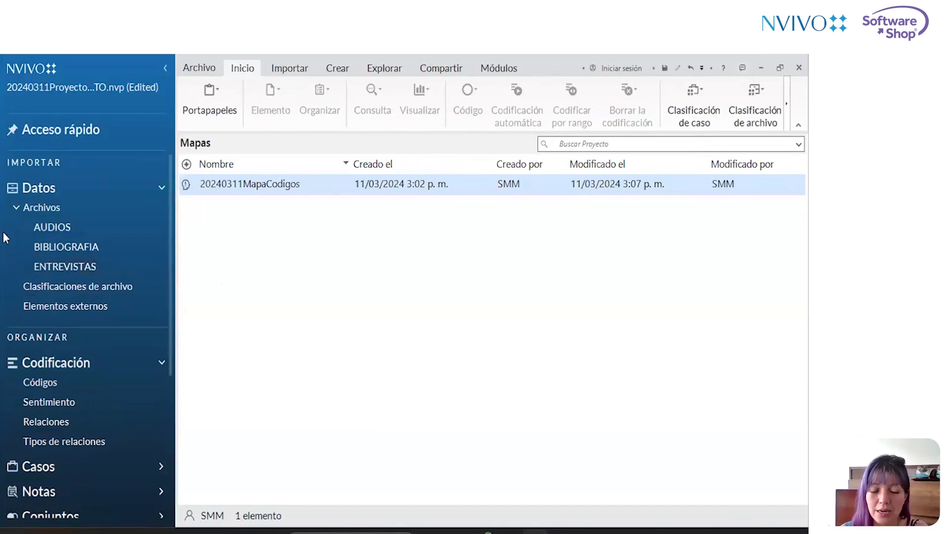
left_click(70, 267)
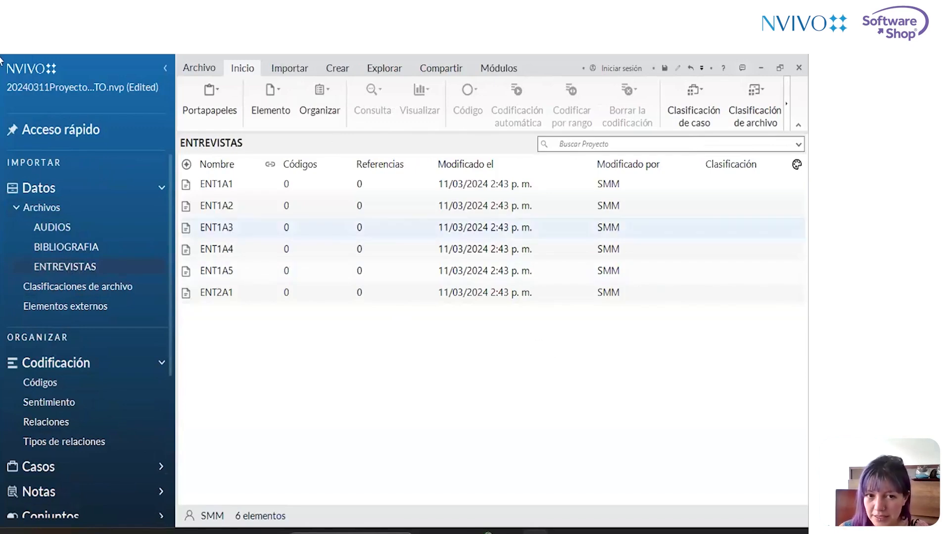
double_click(262, 185)
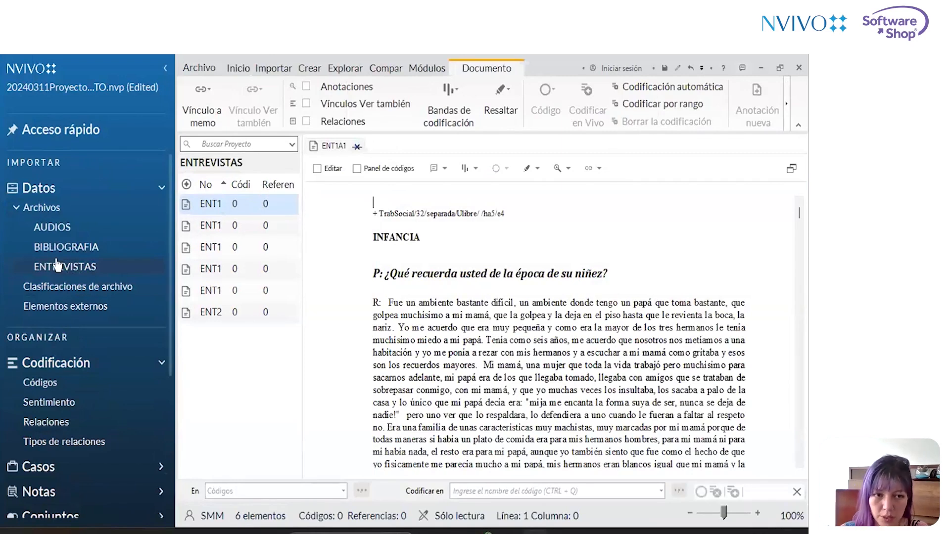
Show the project's codes beside the open ENT1A1 interview, with the code list wide enough to read their names.
left_click(40, 383)
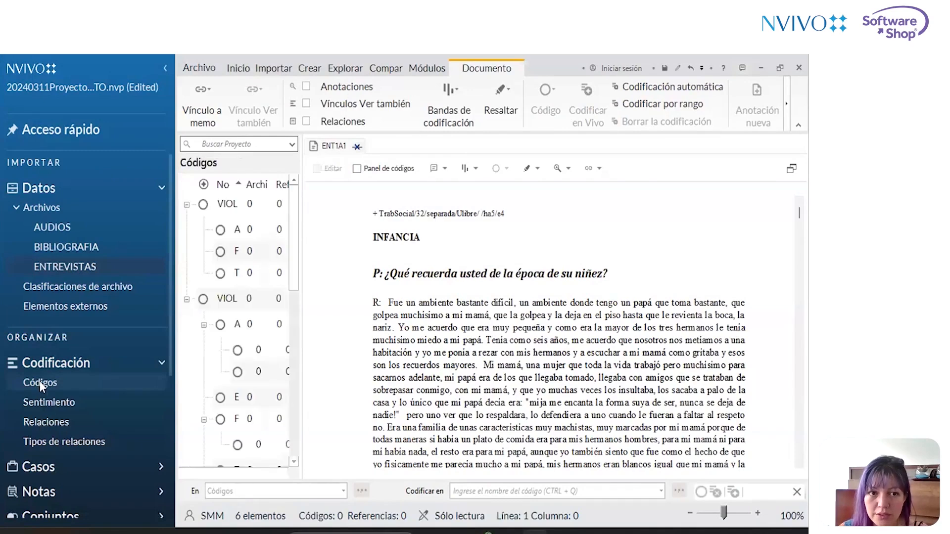
left_click(167, 68)
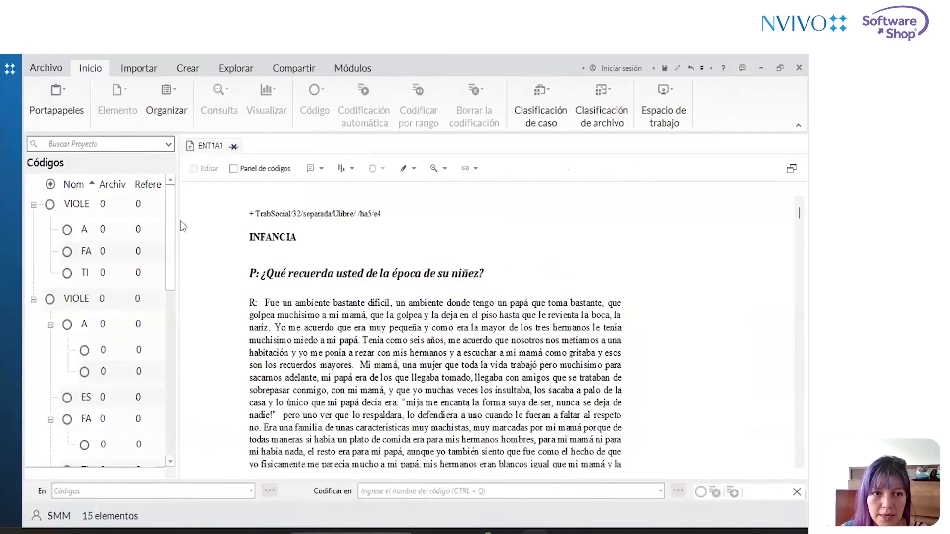
left_click_drag(180, 228, 427, 208)
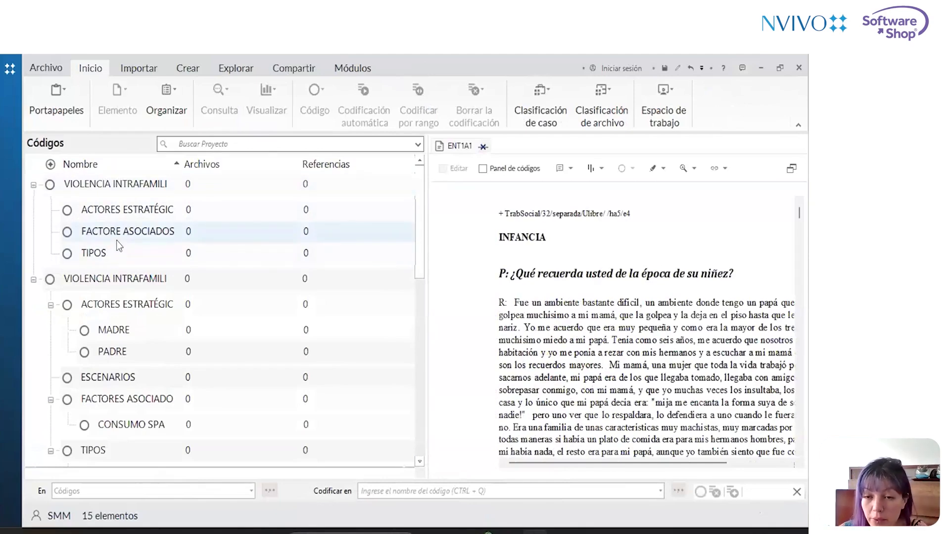
Delete the first VIOLENCIA INTRAFAMILIAR code, the one whose child codes have no subcodes.
left_click(130, 185)
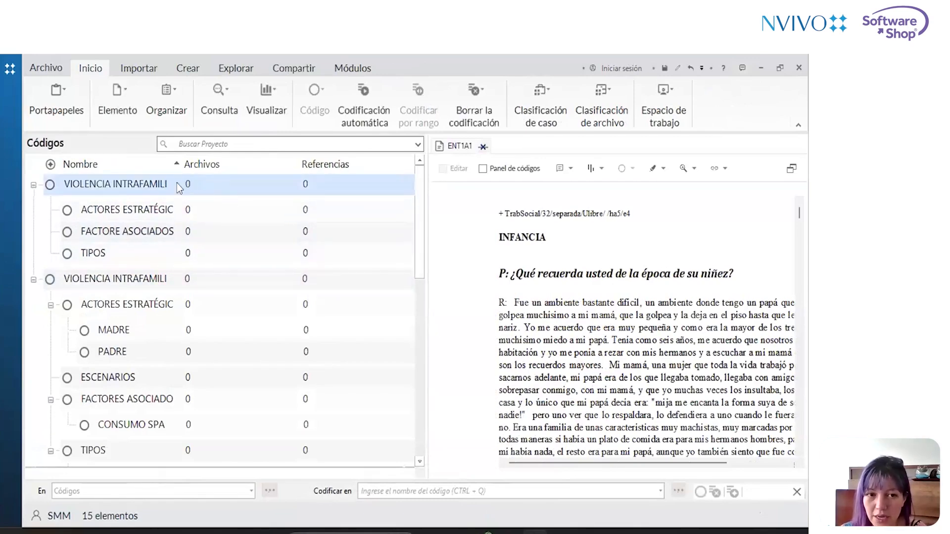
right_click(161, 185)
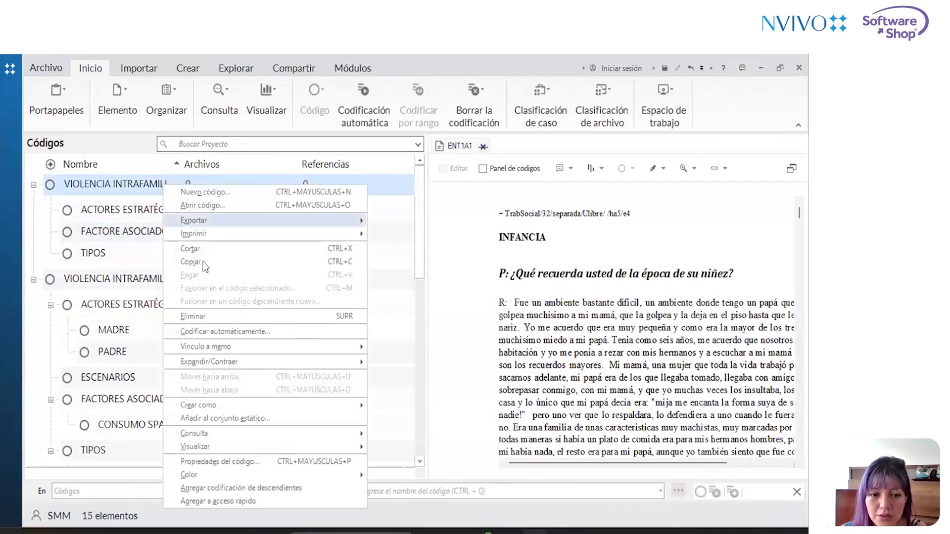
left_click(206, 317)
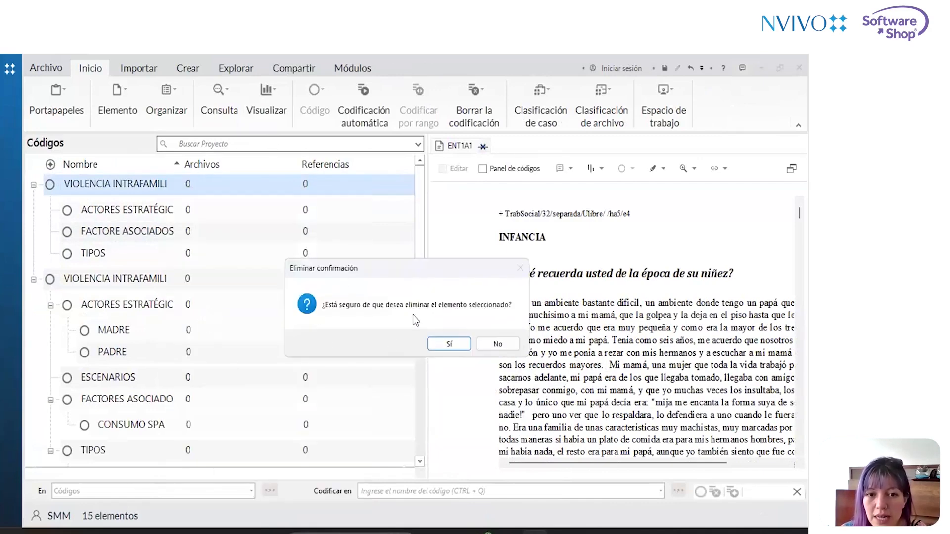
left_click(441, 344)
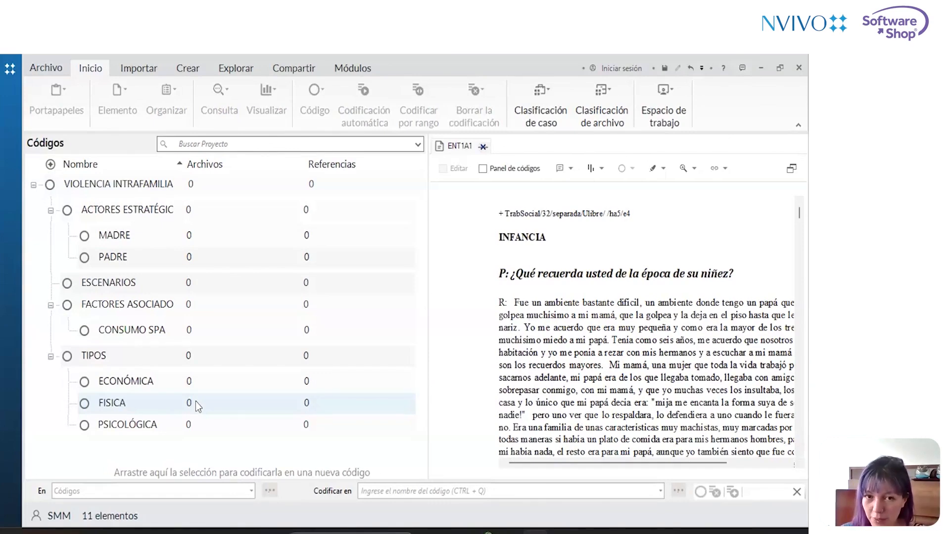
Widen the name column to show full code names and rename the code VIOLENCIA INTRAFAMILIAR (2) as VIOLENCIA INTRAFAMILIAR.
left_click_drag(425, 360, 346, 347)
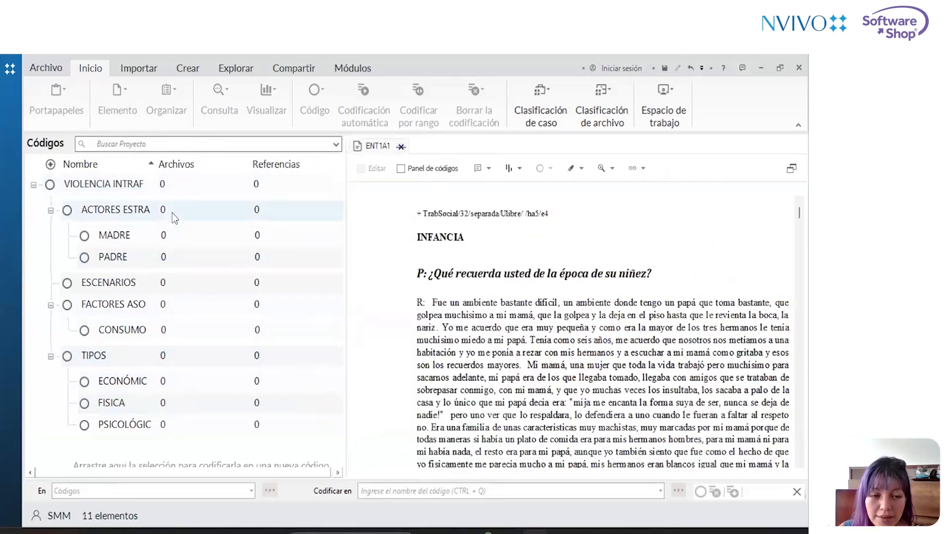
left_click_drag(158, 163, 311, 155)
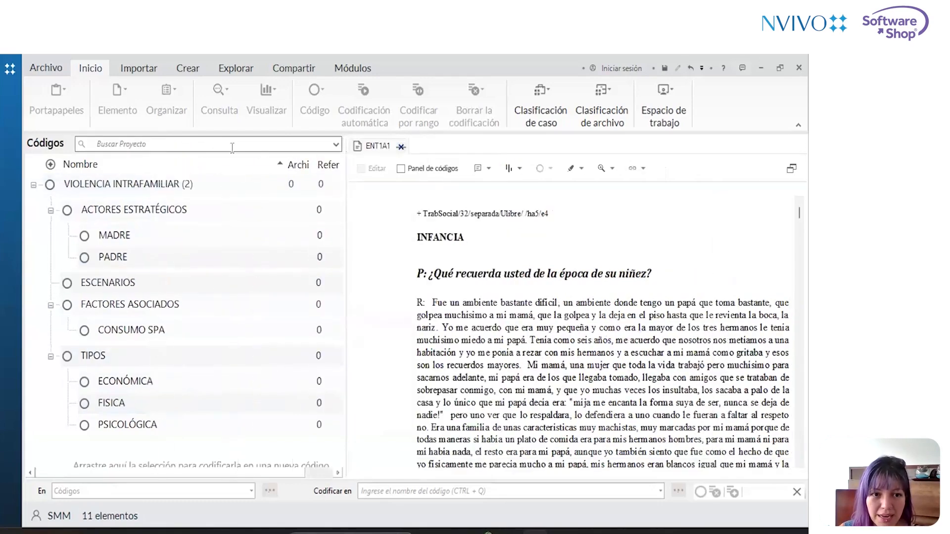
left_click(174, 187)
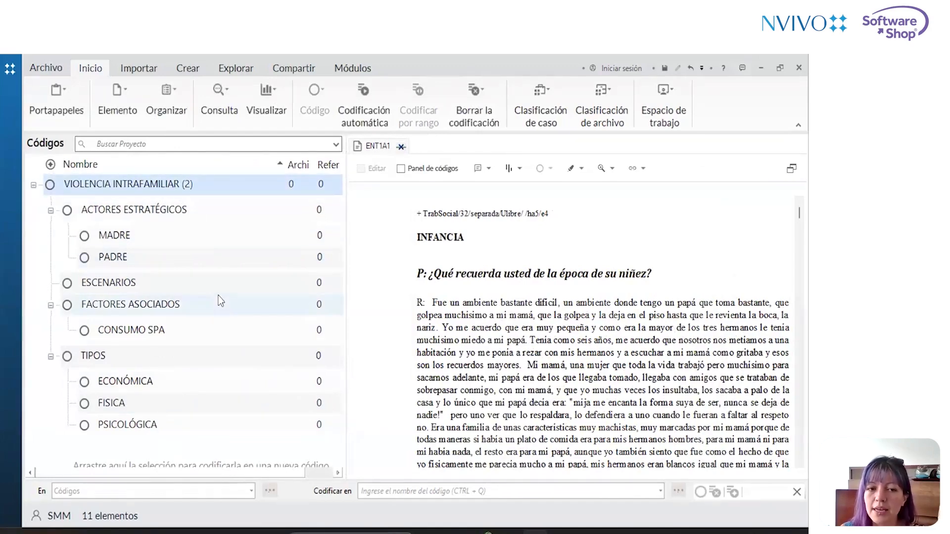
left_click(184, 186)
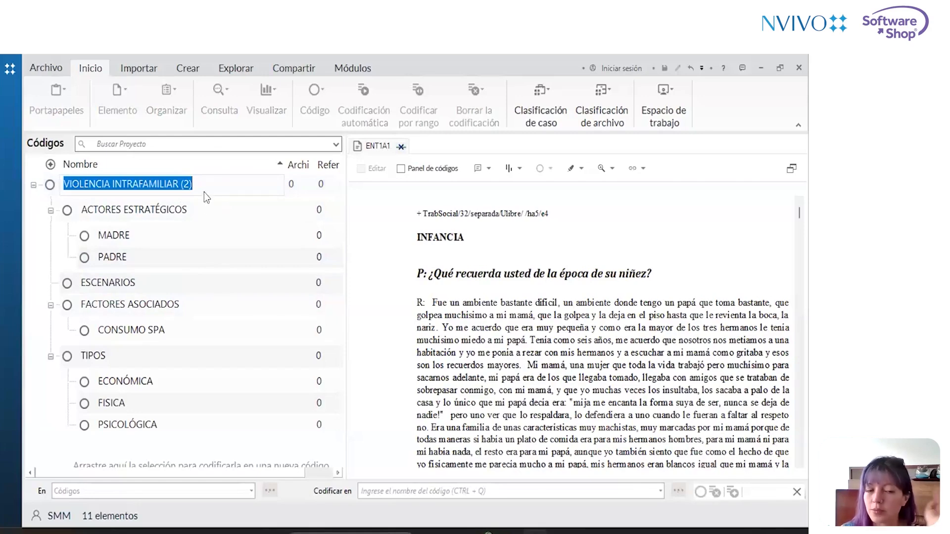
left_click(205, 186)
key("BackSpace")
key("BackSpace")
key("BackSpace")
key("BackSpace")
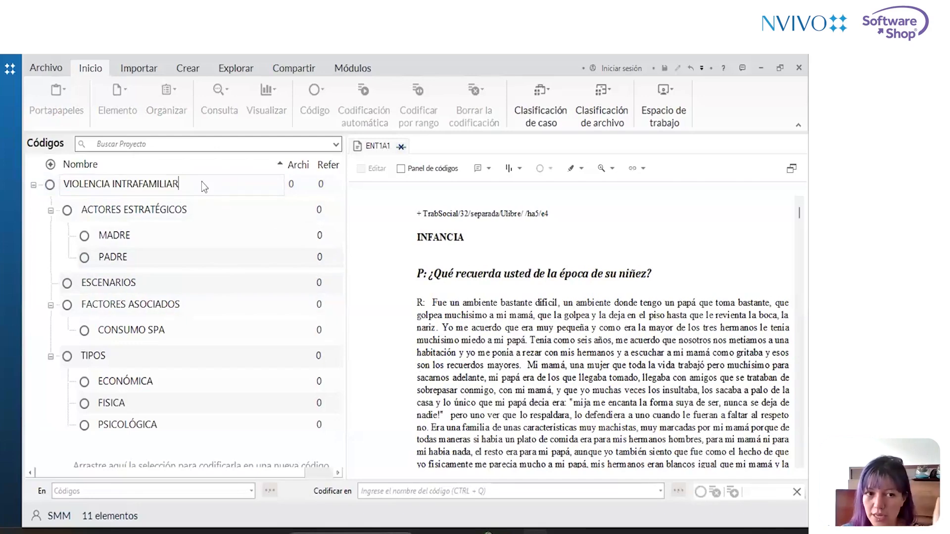
left_click(186, 209)
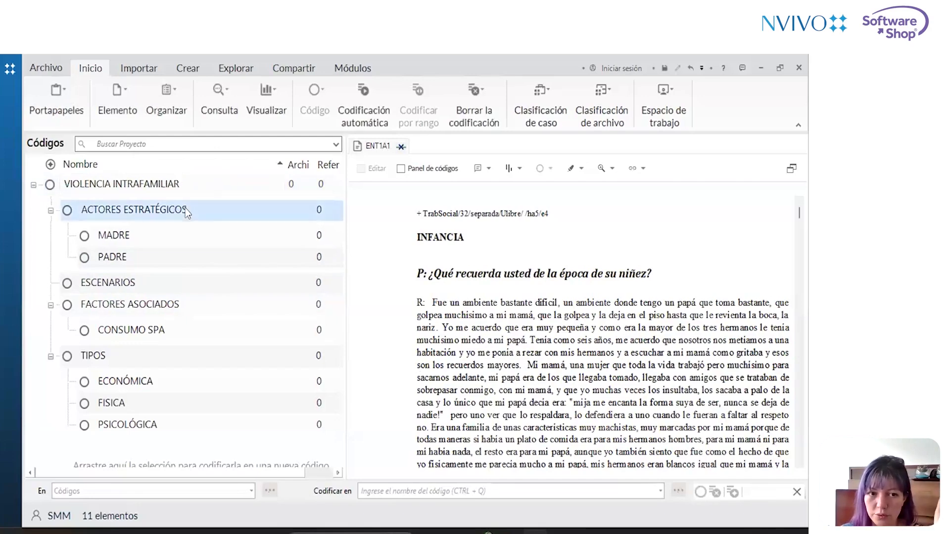
Show coding stripes for recent coding in the ENT1A1 interview.
left_click(462, 313)
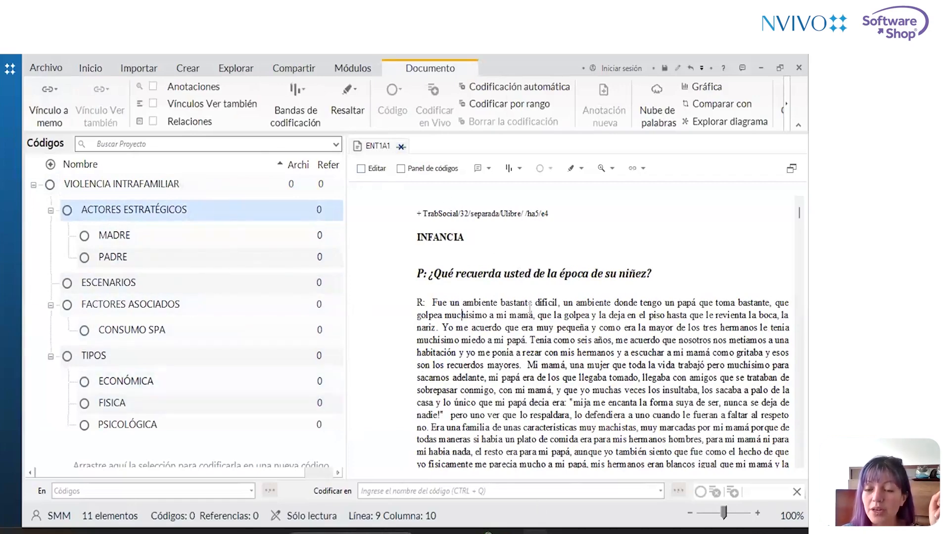
left_click(521, 169)
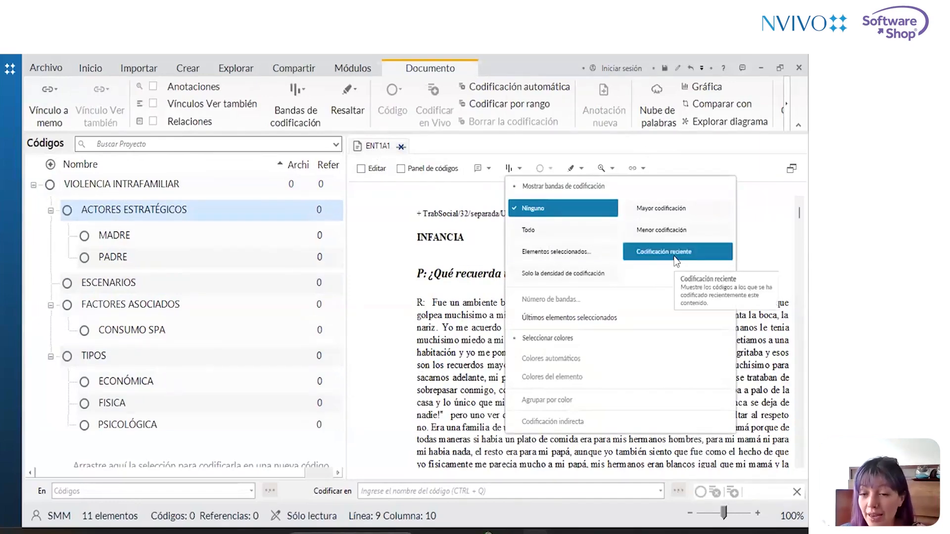
left_click(676, 259)
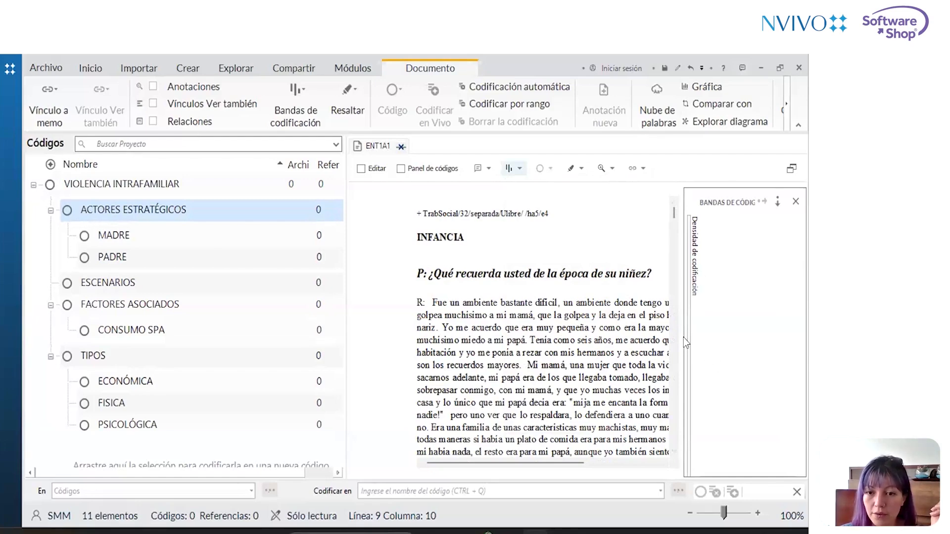
Zoom the interview to 85% and narrow the coding stripes and code list areas so full text lines fit.
left_click_drag(685, 332, 712, 330)
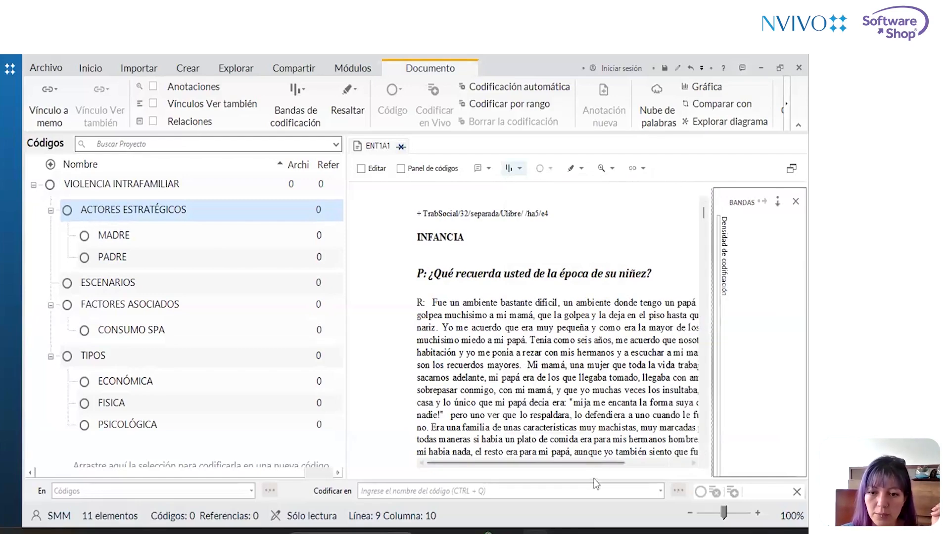
left_click_drag(610, 463, 630, 462)
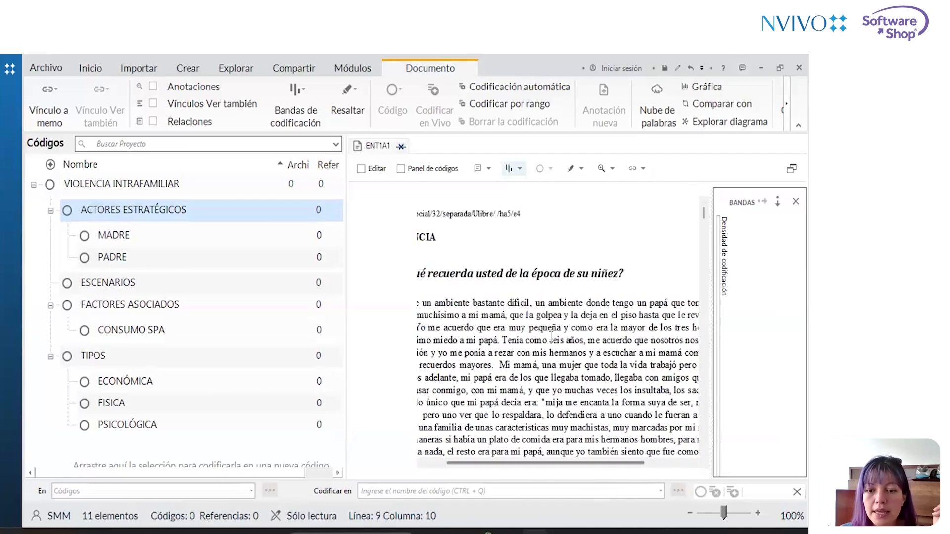
left_click(715, 513)
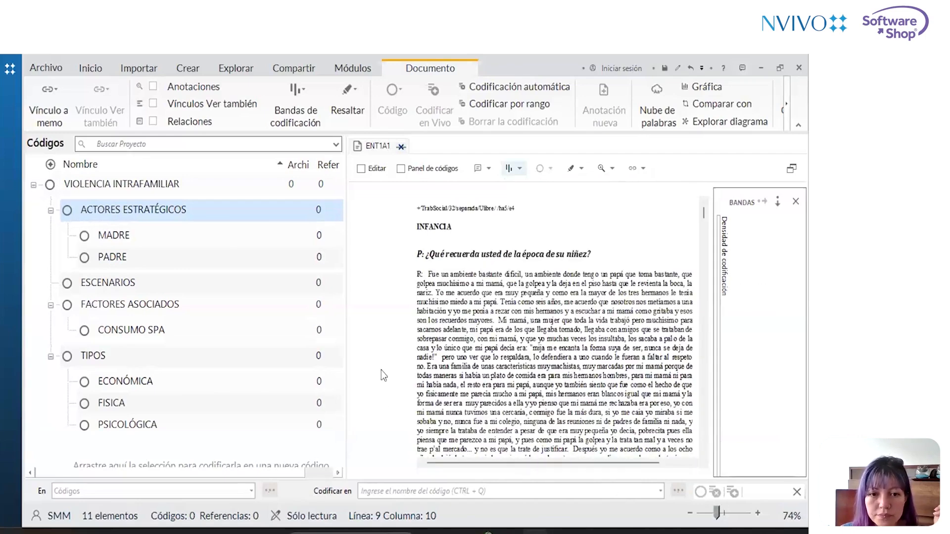
scroll(372, 317, "up", 1, "ctrl")
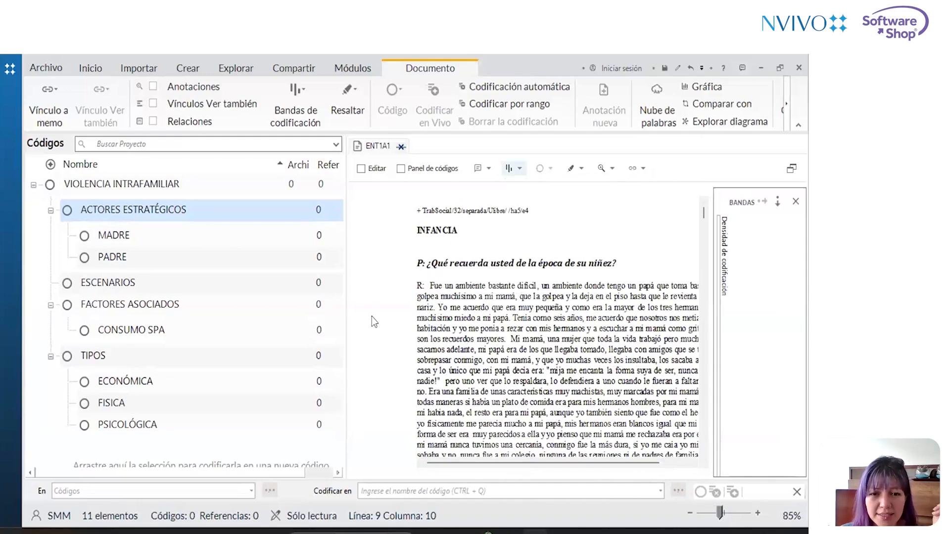
left_click_drag(345, 258, 287, 258)
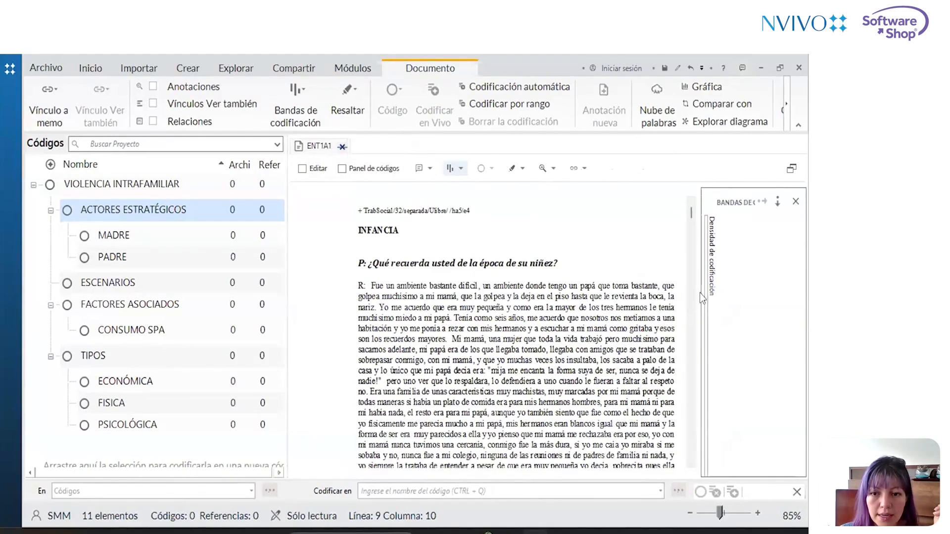
left_click_drag(699, 293, 725, 292)
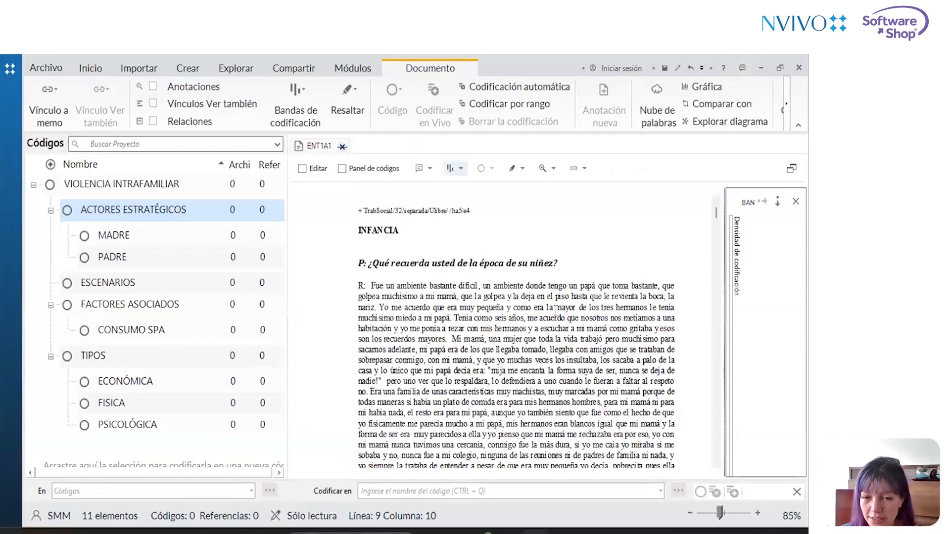
Select the interviewee's entire answer to the question about childhood memories and save the project.
scroll(554, 314, "down", 4)
scroll(551, 313, "up", 3)
scroll(549, 317, "down", 4)
left_click_drag(447, 439, 344, 230)
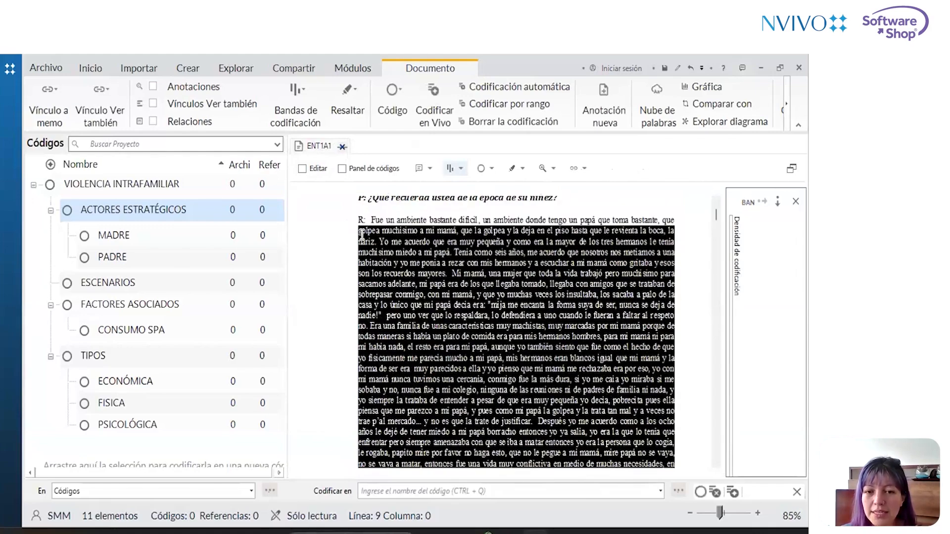
left_click(392, 231)
scroll(361, 258, "up", 2)
left_click_drag(360, 281, 534, 495)
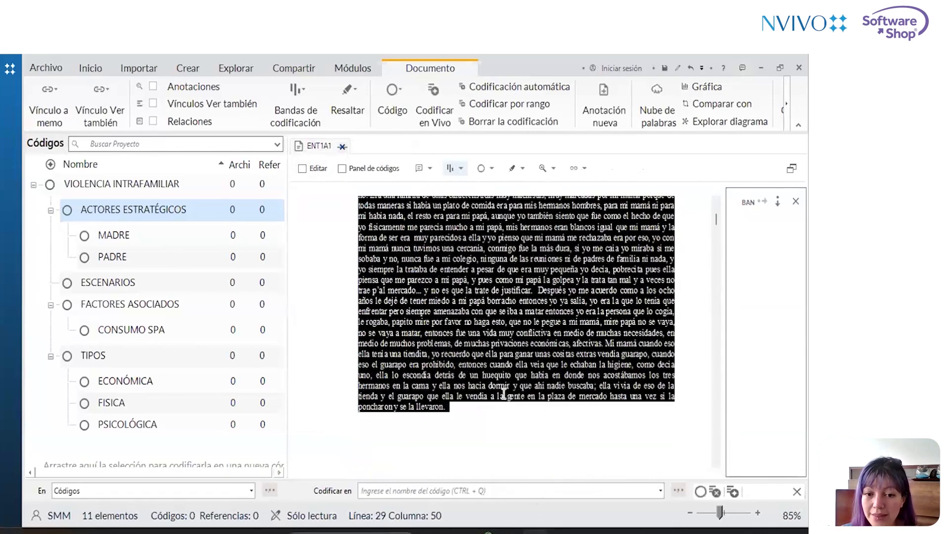
scroll(522, 346, "up", 4)
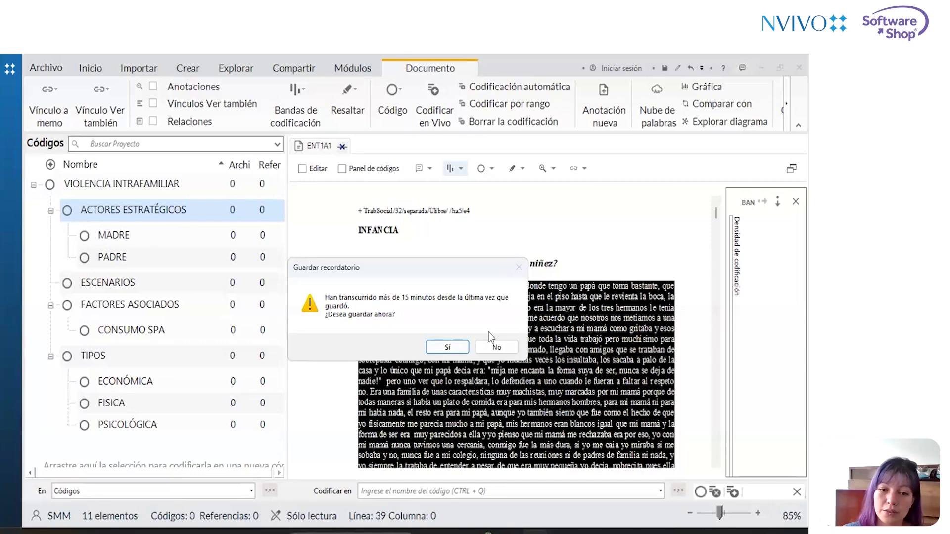
left_click(461, 350)
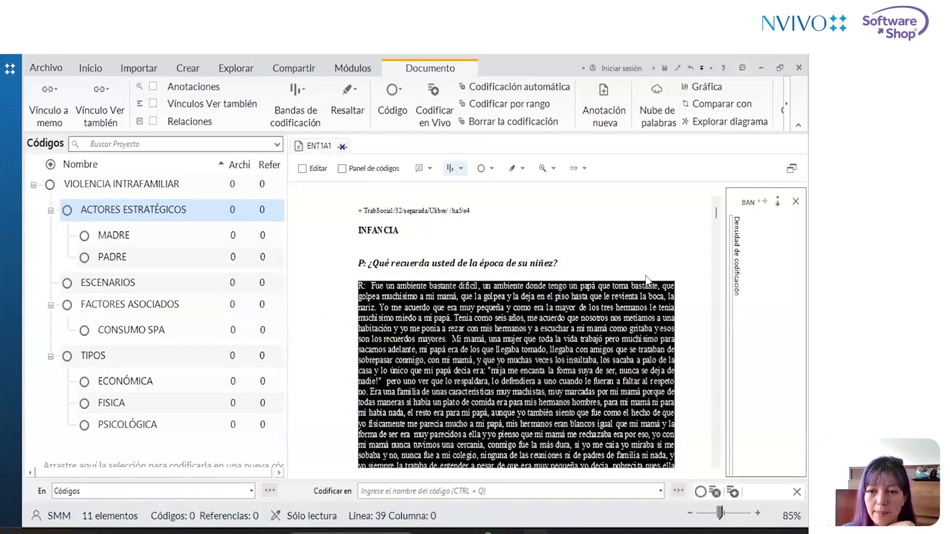
Code the selected childhood answer at a new code named Infancia.
scroll(528, 340, "down", 3)
scroll(528, 340, "up", 3)
scroll(529, 339, "down", 5)
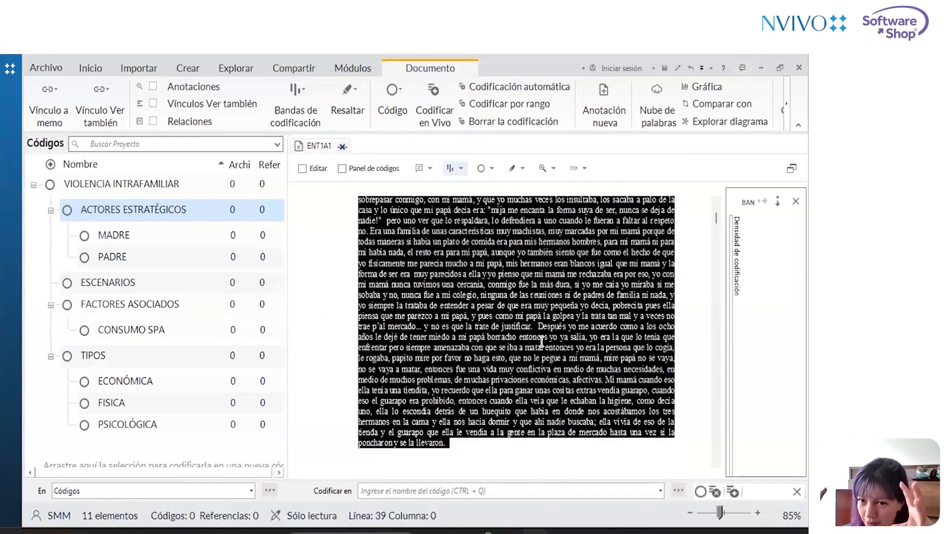
scroll(549, 342, "up", 3)
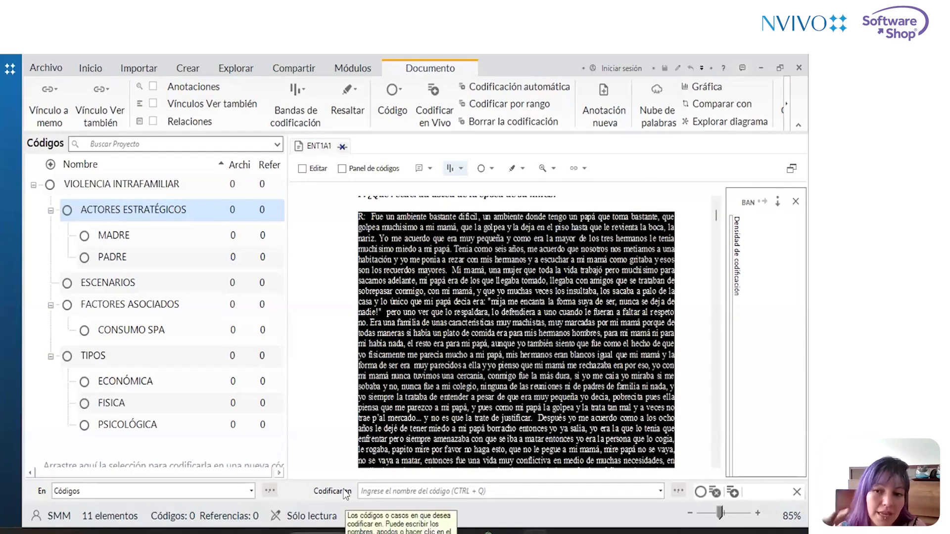
left_click(383, 489)
type("Infancia")
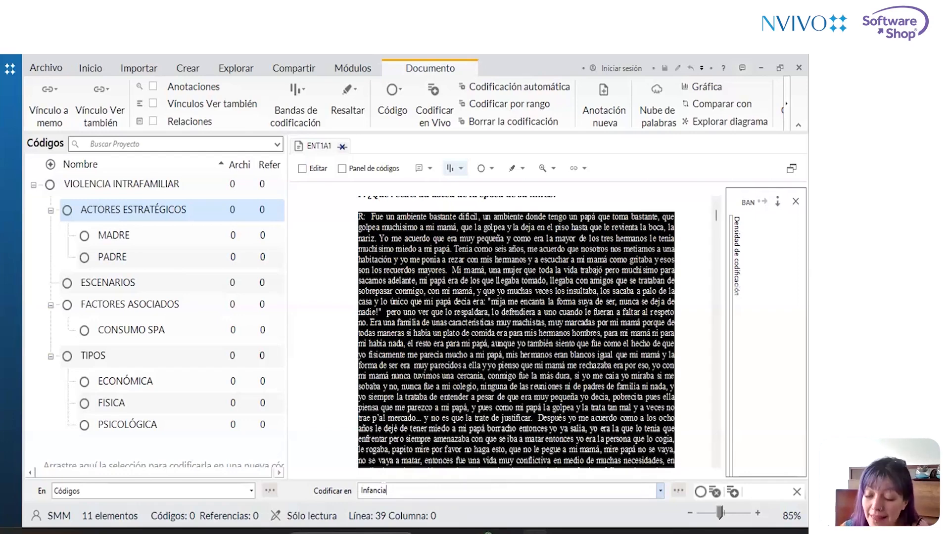
key("Return")
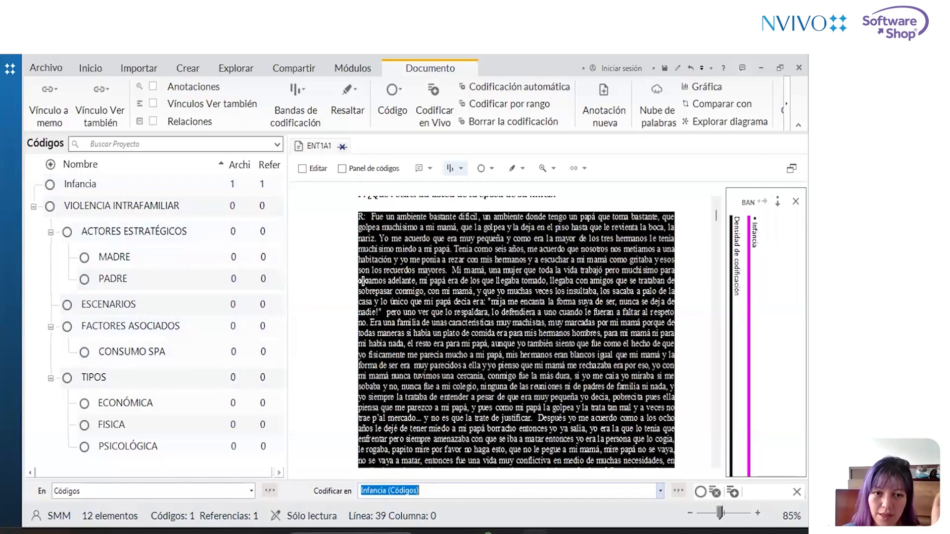
Adjust the code list's width and collapse the ACTORES ESTRATÉGICOS, FACTORES ASOCIADOS and TIPOS codes.
left_click_drag(362, 281, 363, 280)
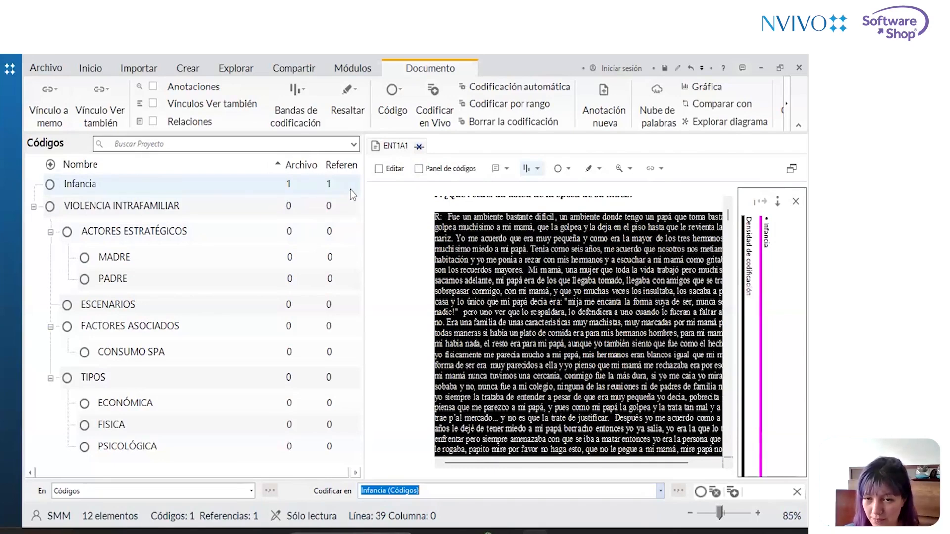
left_click_drag(363, 217, 309, 230)
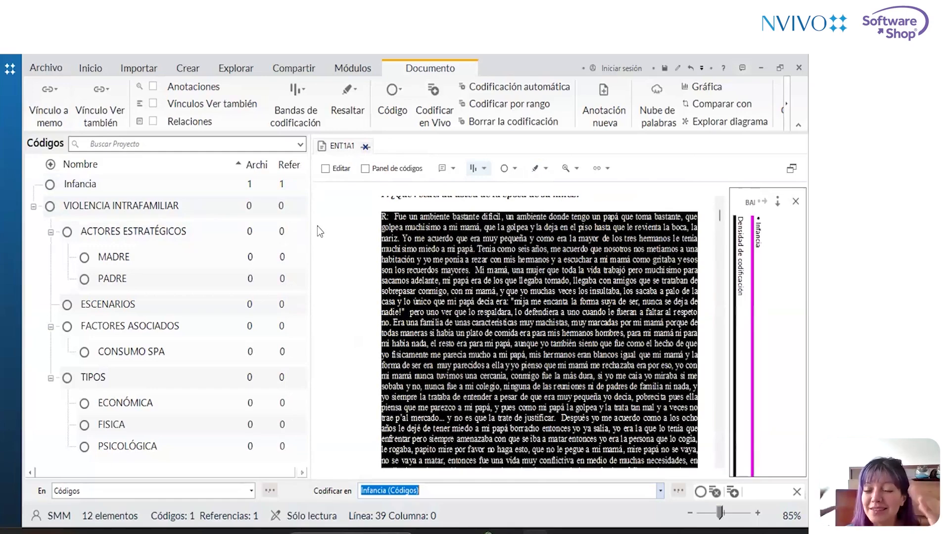
left_click(34, 207)
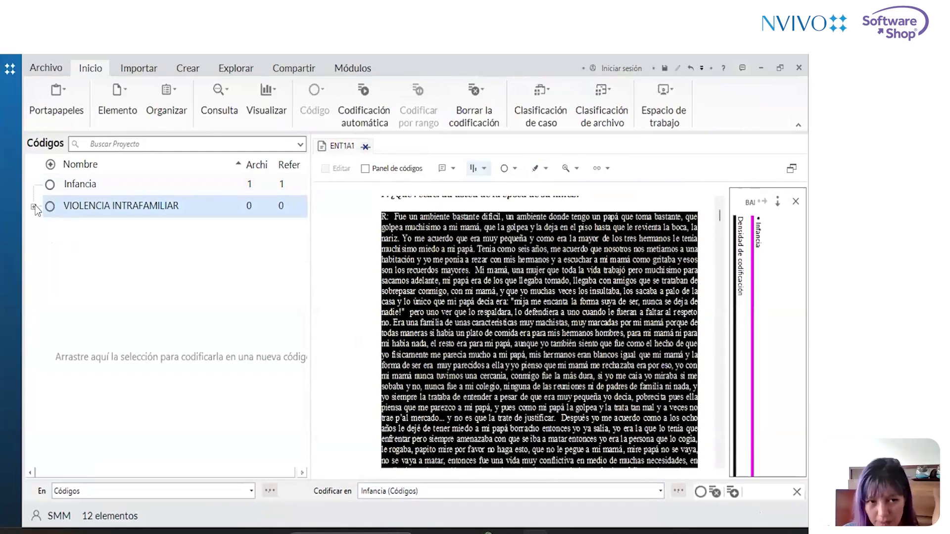
left_click(33, 206)
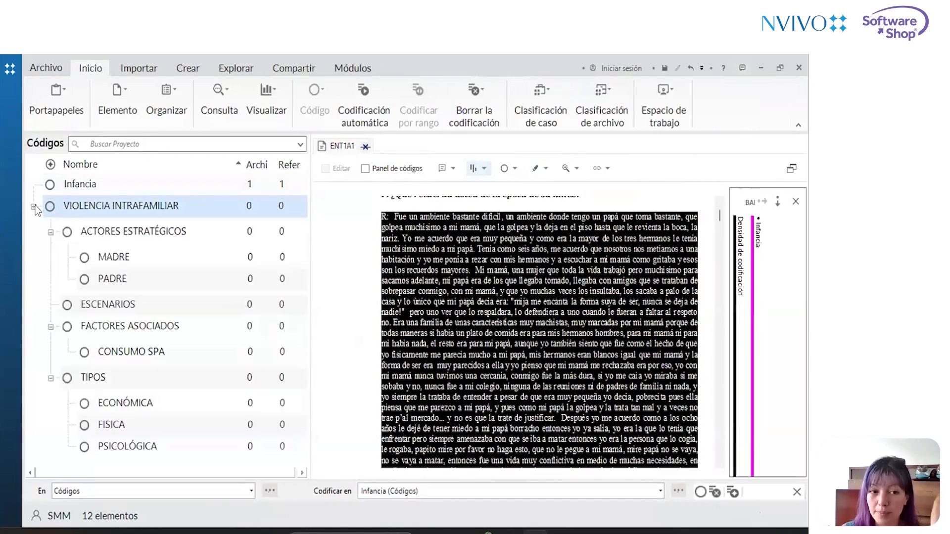
left_click(50, 232)
left_click(50, 276)
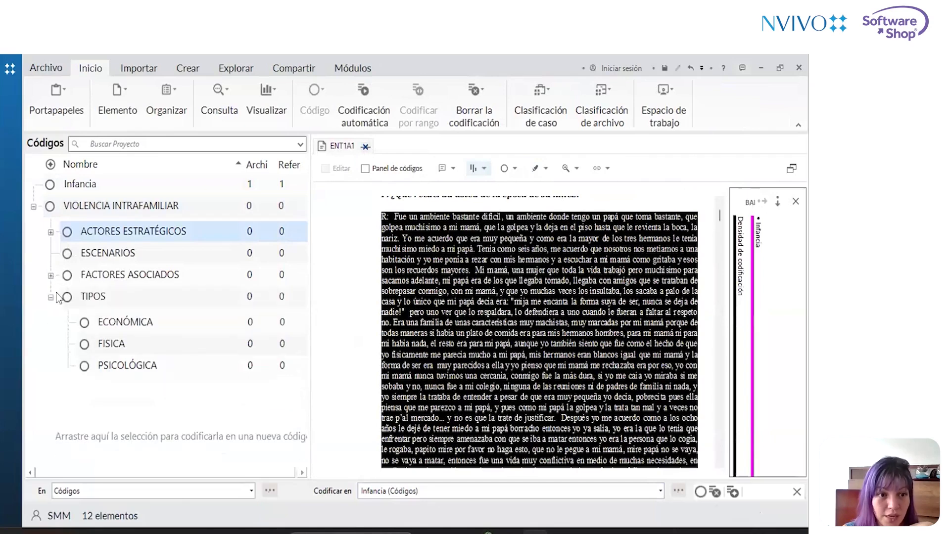
left_click(50, 298)
Create a code named ETAPA DE DESARROLLO under VIOLENCIA INTRAFAMILIAR.
left_click(186, 207)
right_click(188, 208)
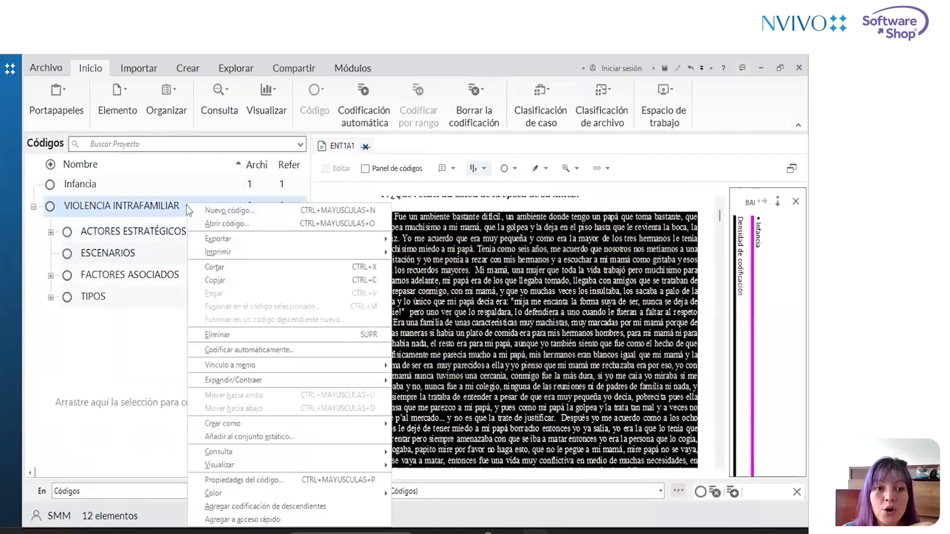
left_click(229, 210)
type("eETAPA D")
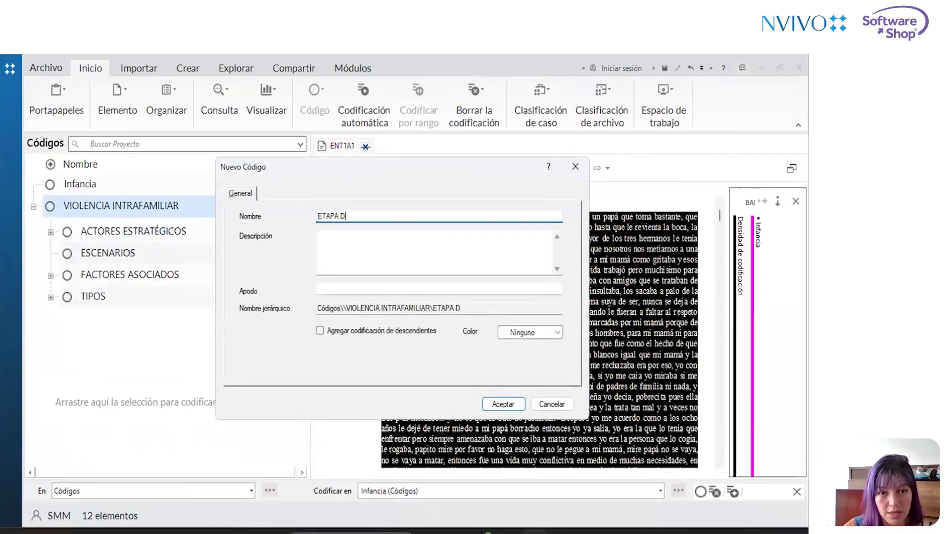
type("E DESARROLLO")
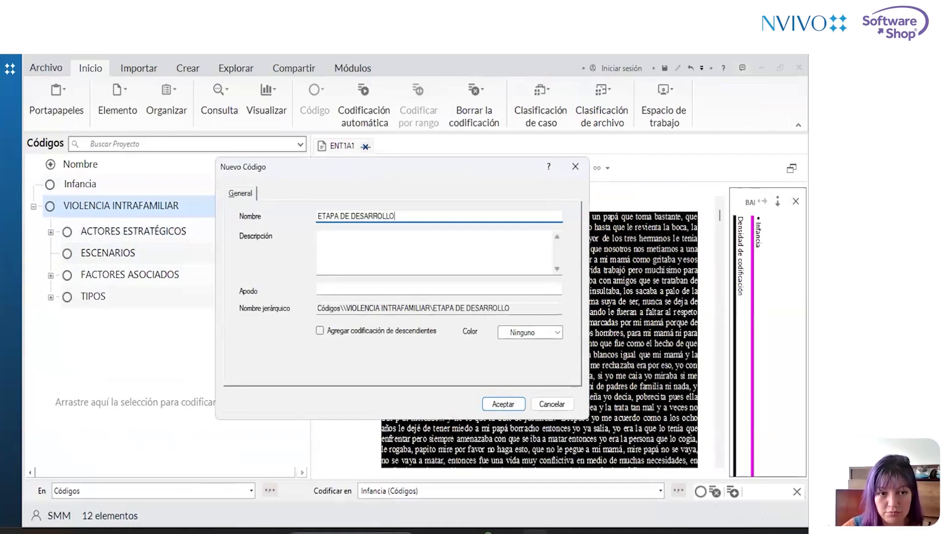
key("Return")
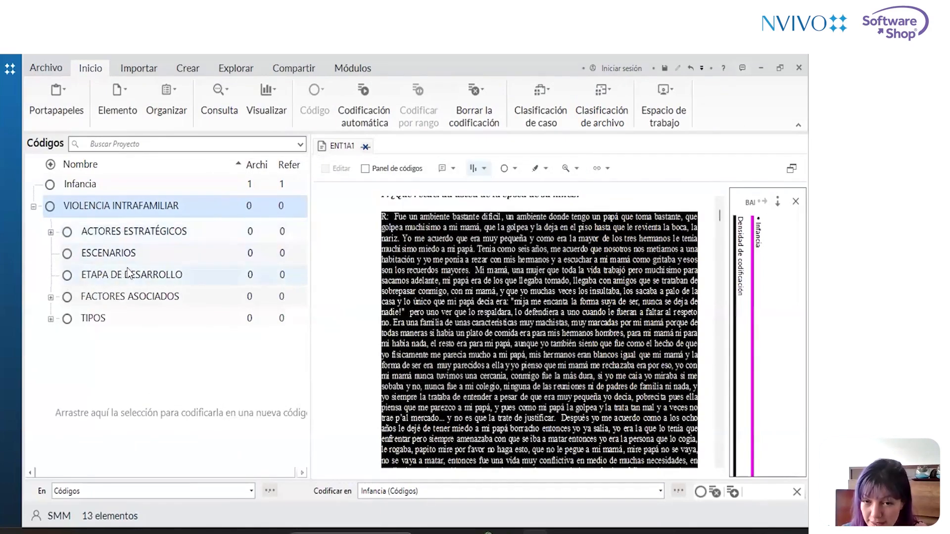
Move the Infancia code under ETAPA DE DESARROLLO, expand that code to check it and collapse it again.
left_click(103, 186)
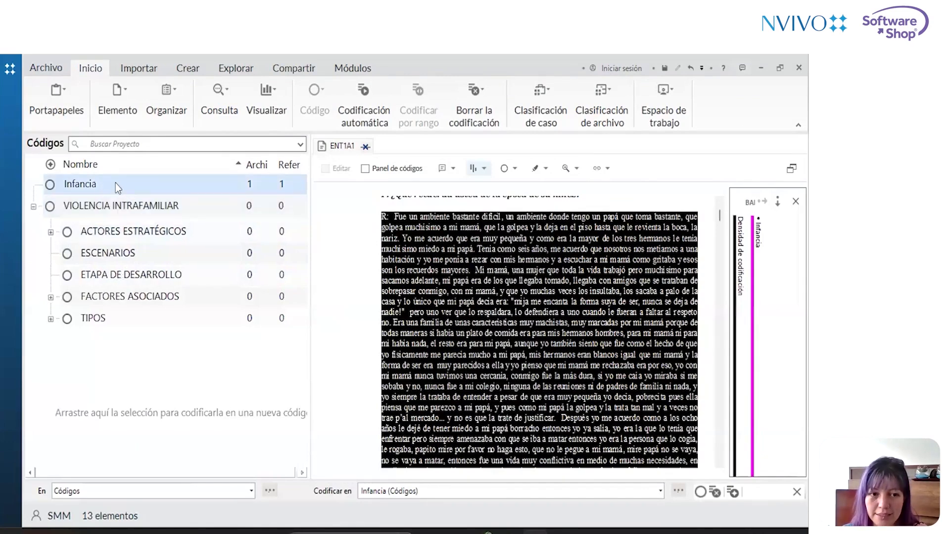
left_click_drag(115, 183, 173, 276)
left_click(51, 254)
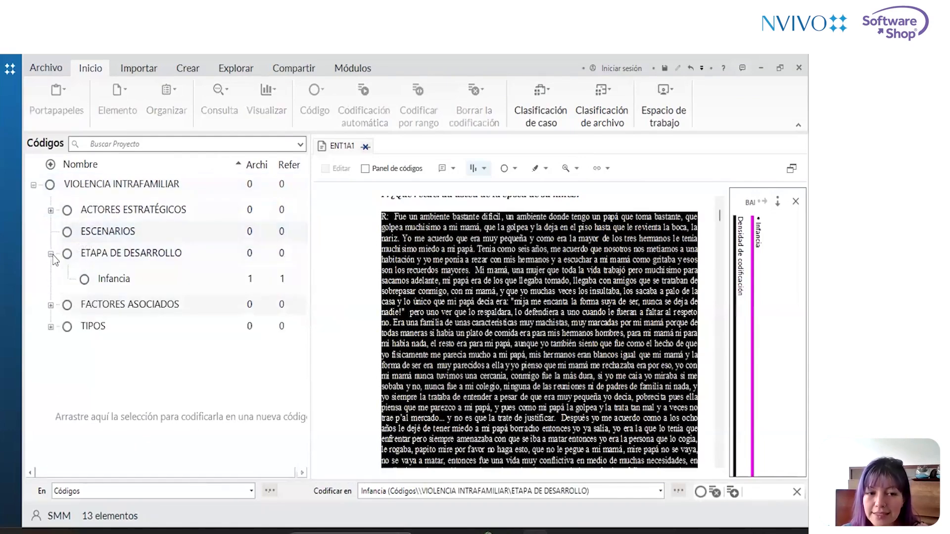
left_click(53, 254)
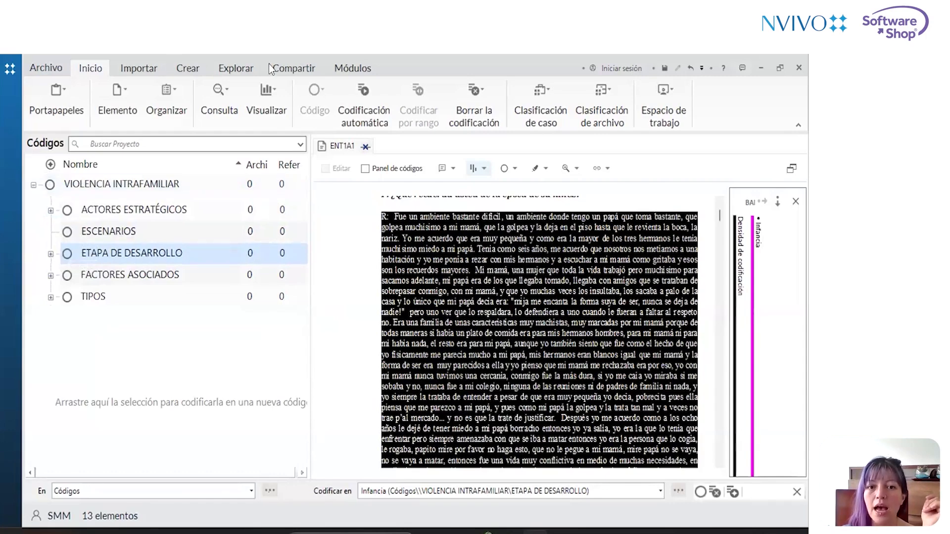
Code the answer's opening passage, from its start through "muchísimo miedo a mi papá", at a new code named Hermanos.
left_click(516, 295)
scroll(516, 296, "down", 1)
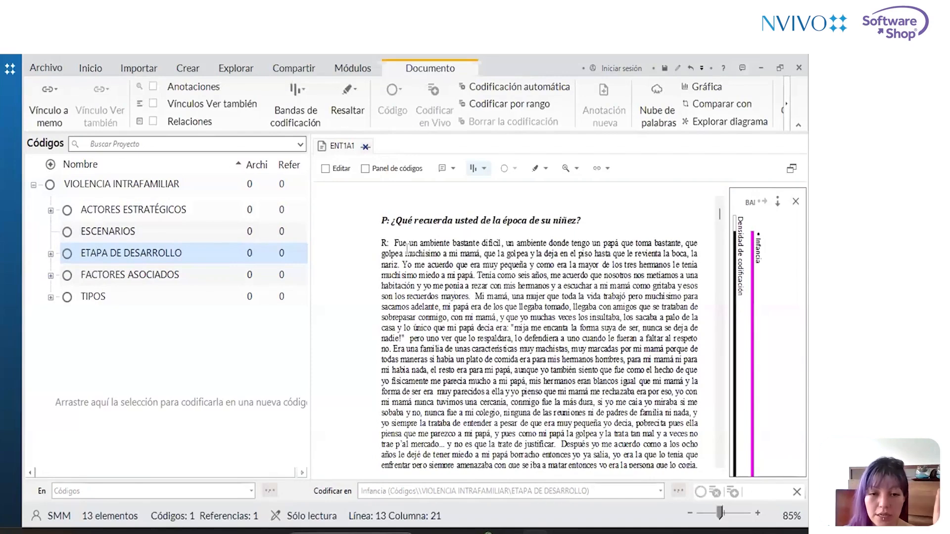
left_click_drag(381, 243, 474, 276)
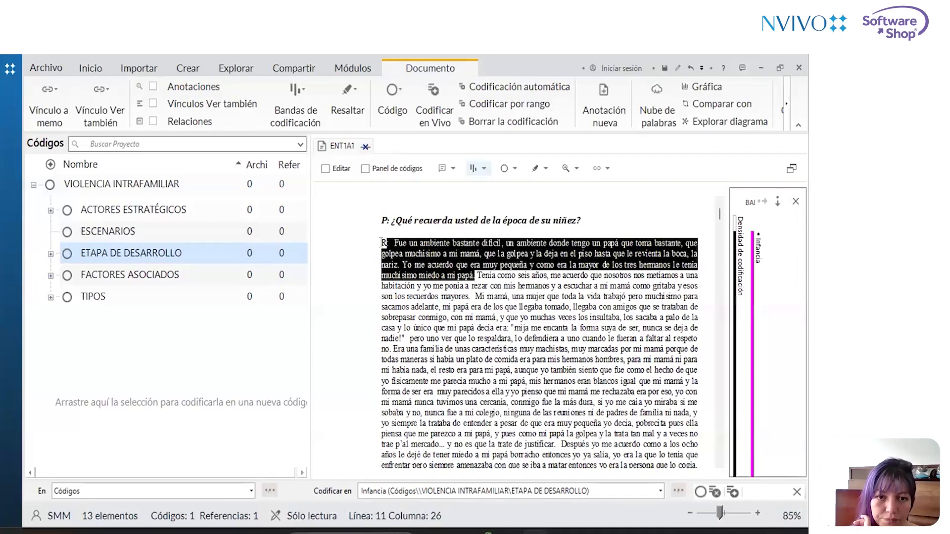
left_click_drag(384, 243, 476, 276)
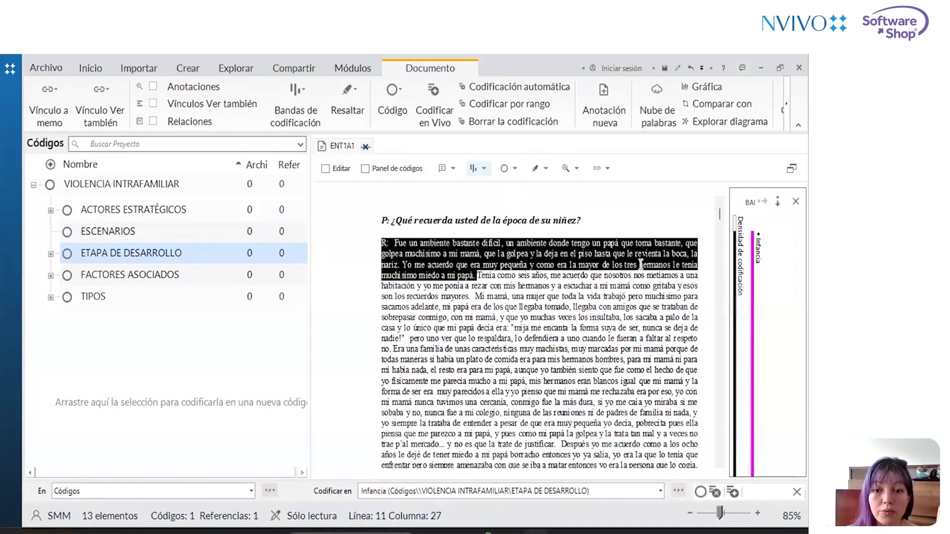
left_click(473, 494)
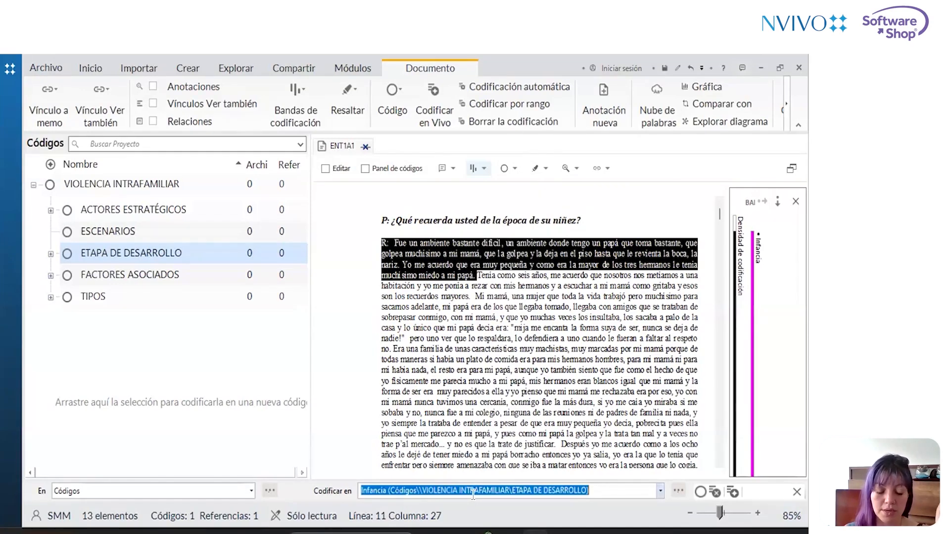
type("MIEDO")
key("BackSpace")
key("BackSpace")
key("BackSpace")
key("BackSpace")
key("BackSpace")
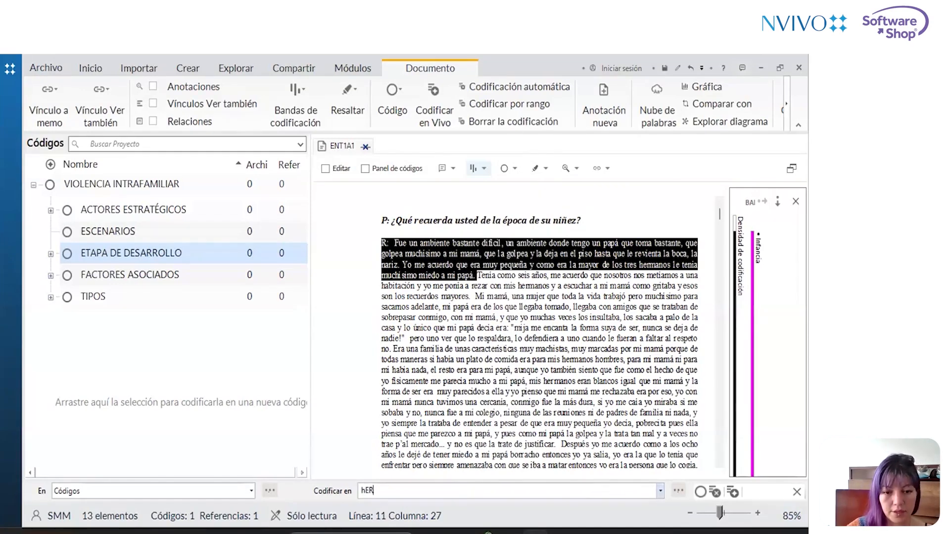
type("Hermanos")
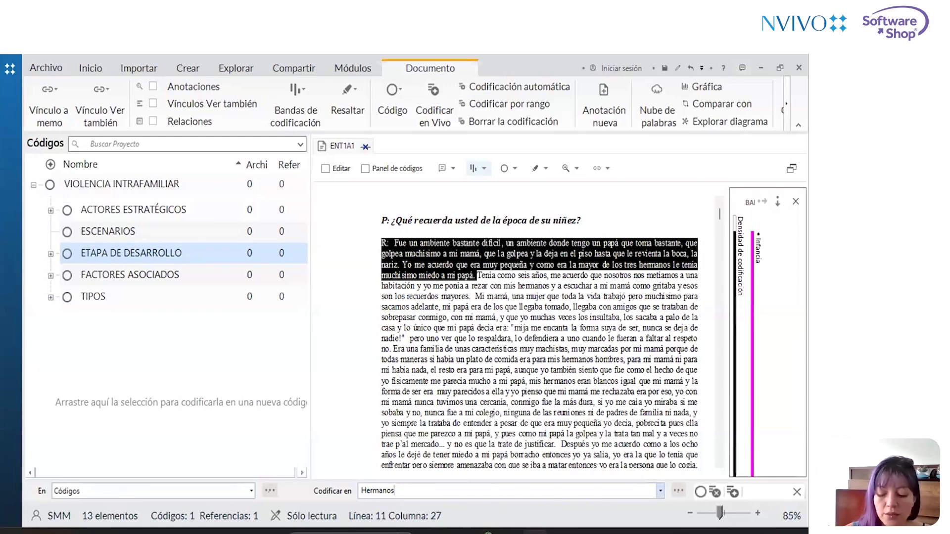
key("Return")
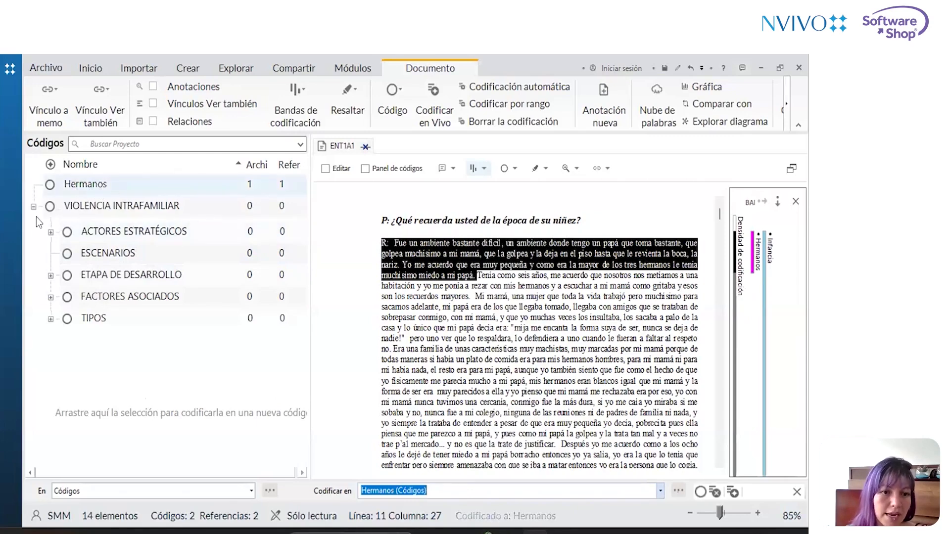
Move the Hermanos code under ACTORES ESTRATÉGICOS and rename it HERMANOS.
left_click_drag(91, 185, 117, 286)
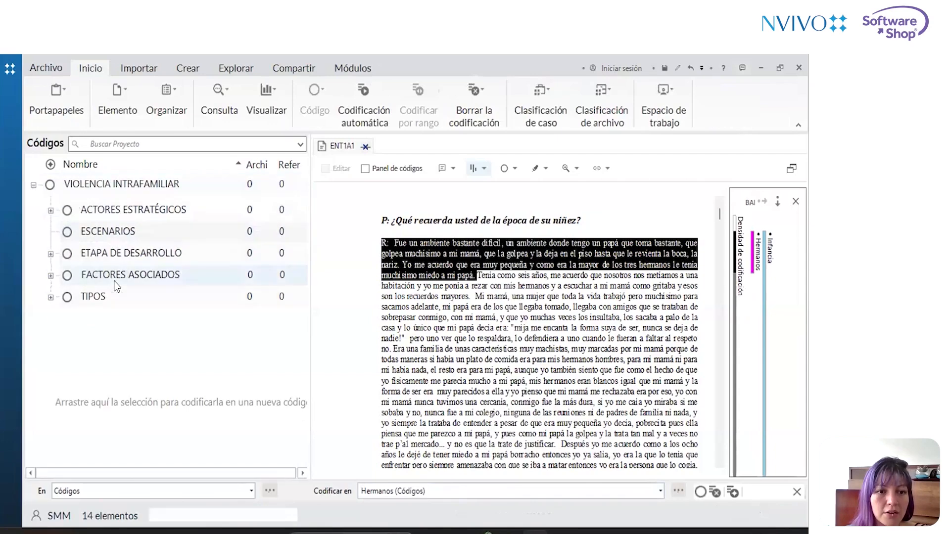
left_click(51, 210)
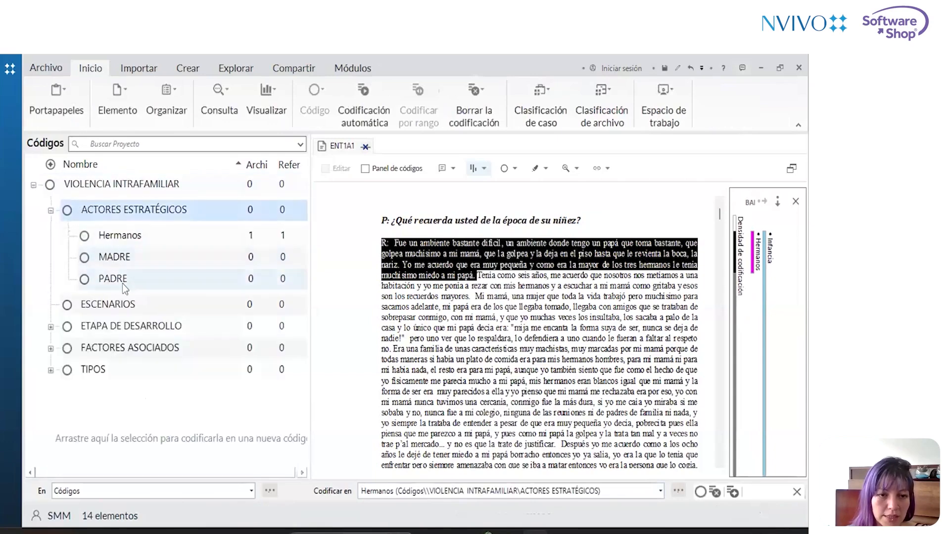
left_click(137, 238)
left_click(137, 238)
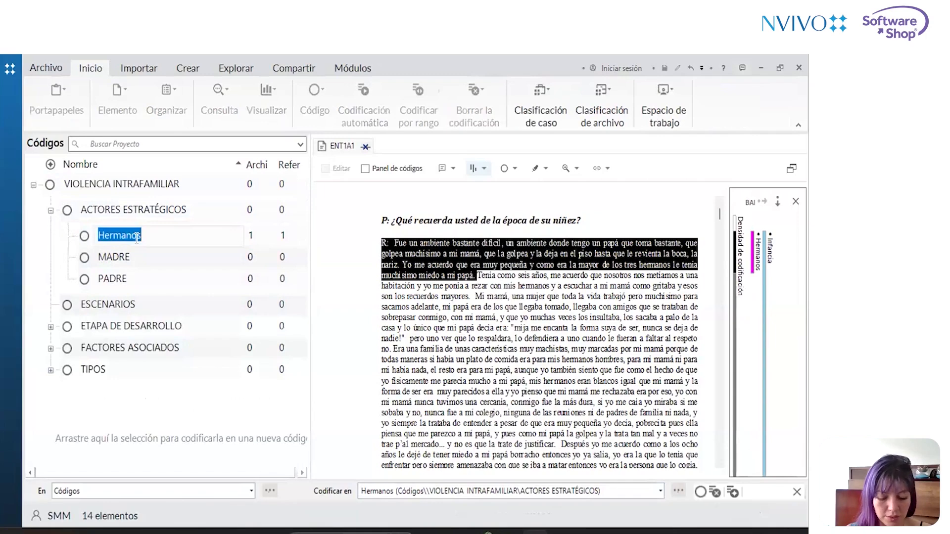
type("HERMANOS")
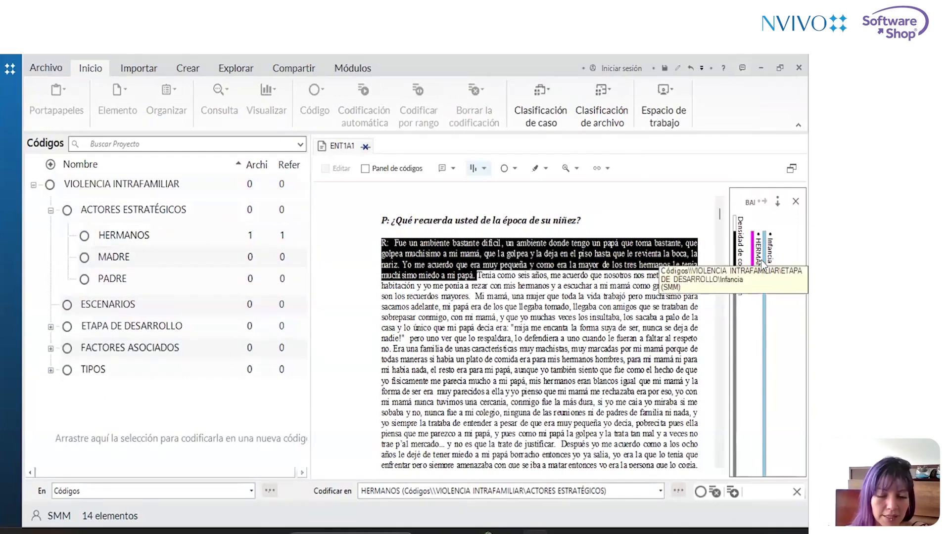
Expand the TIPOS and FACTORES ASOCIADOS branches of the code tree to show their child codes.
left_click(502, 490)
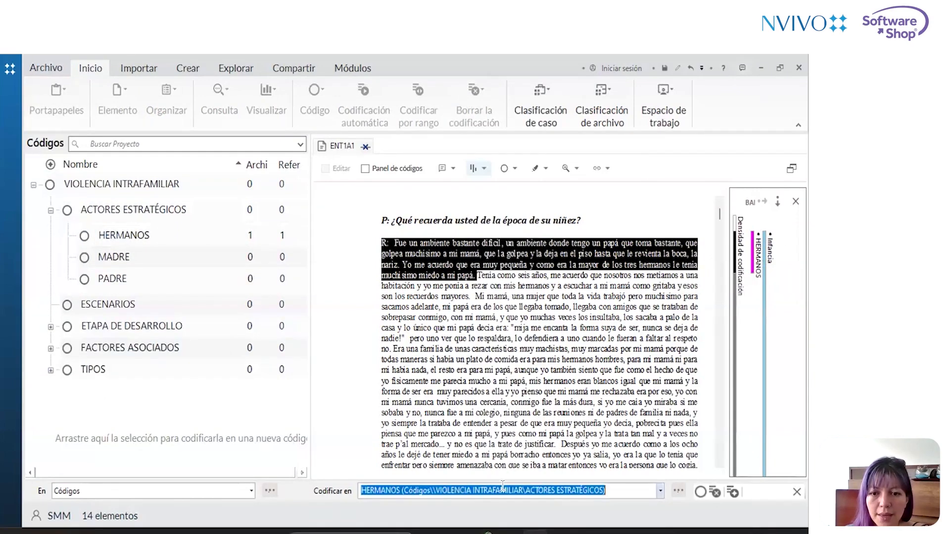
left_click(50, 370)
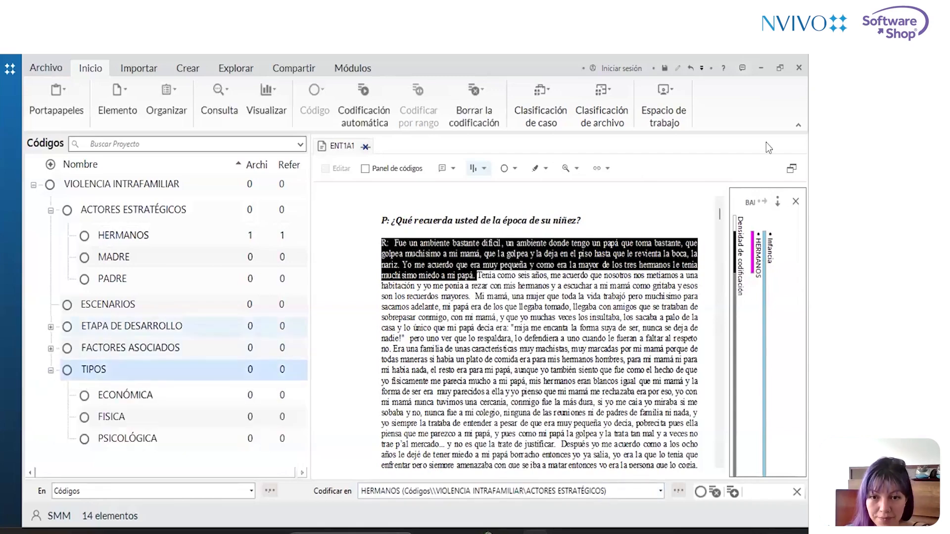
left_click(50, 348)
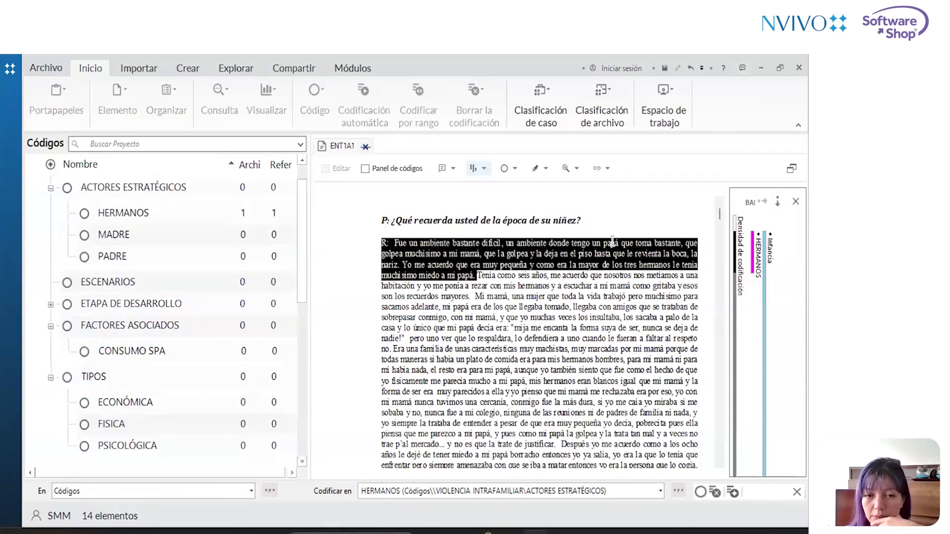
Code the selected opening of the childhood answer in ENT1A1 at CONSUMO SPA, FISICA, MADRE and PADRE.
scroll(549, 277, "down", 1)
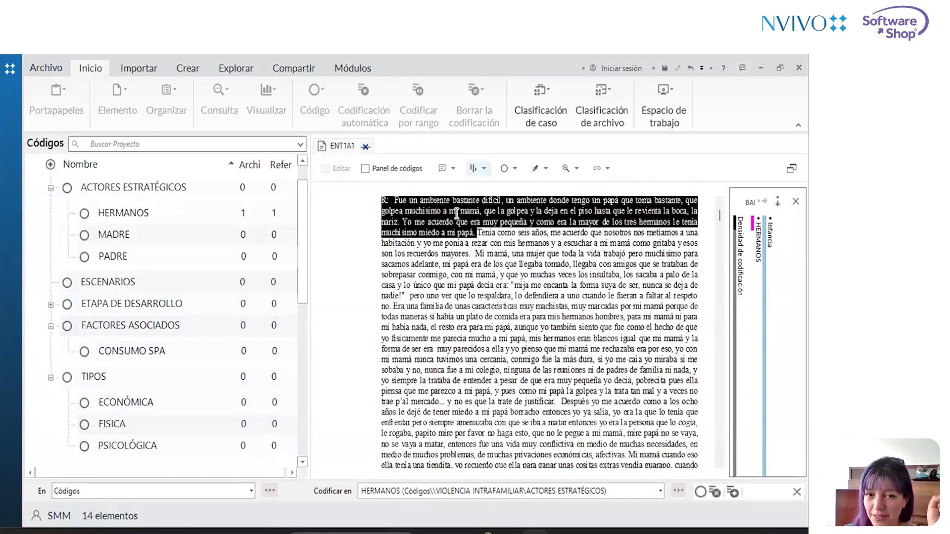
left_click_drag(456, 214, 142, 352)
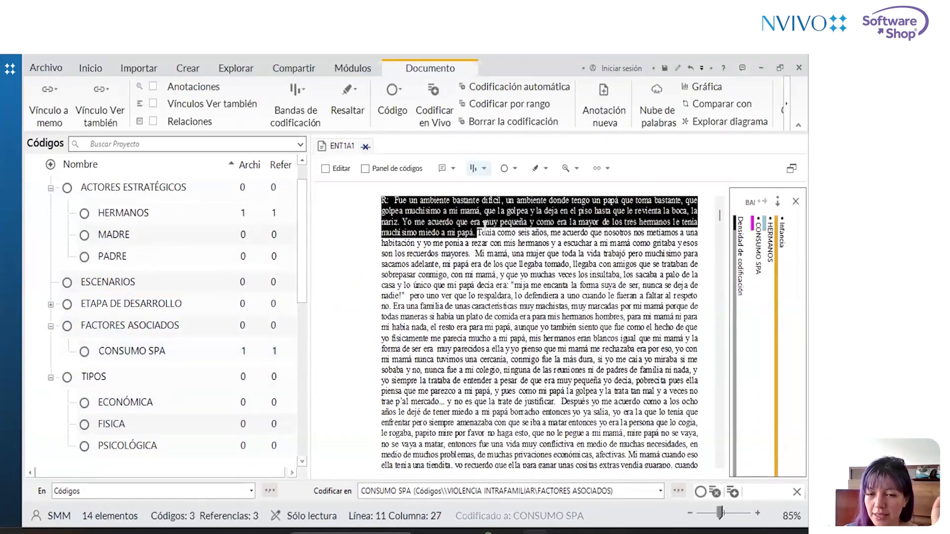
left_click_drag(476, 218, 159, 432)
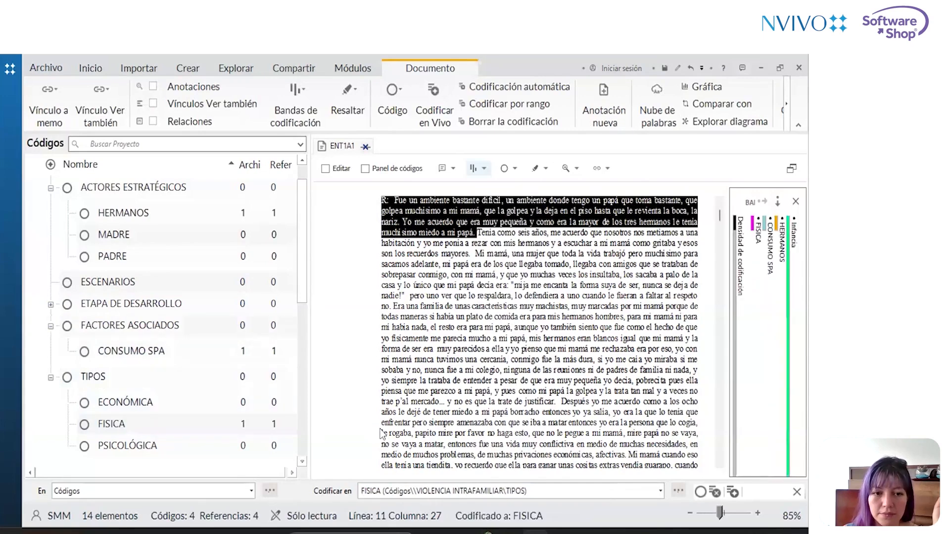
left_click_drag(435, 205, 206, 242)
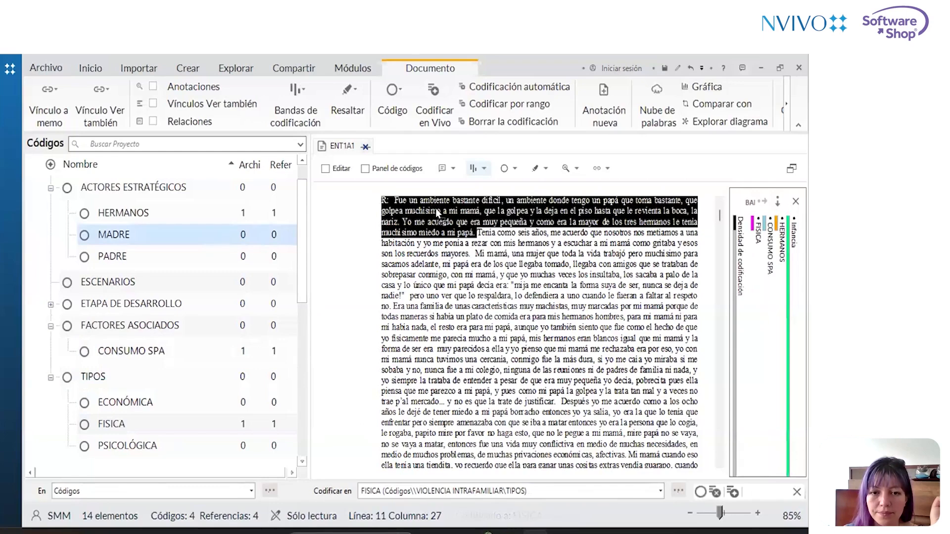
left_click_drag(437, 209, 200, 258)
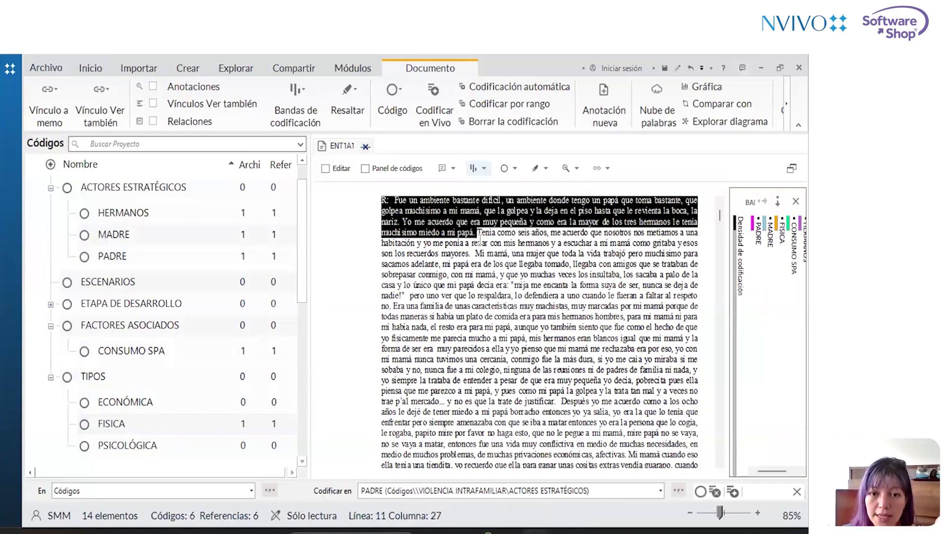
Select the passage from "Tenía como seis años" to "son los recuerdos mayores" for coding.
left_click_drag(477, 232, 471, 255)
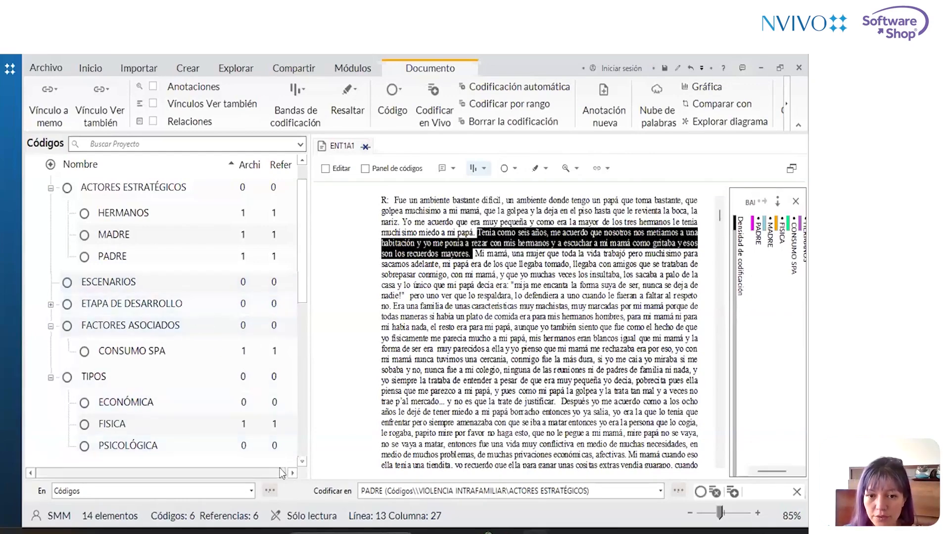
left_click(389, 487)
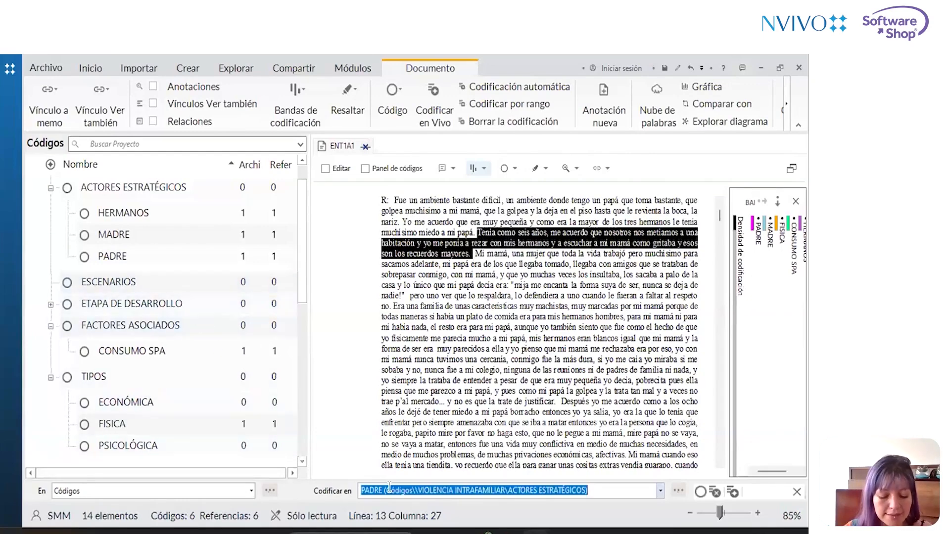
type("m")
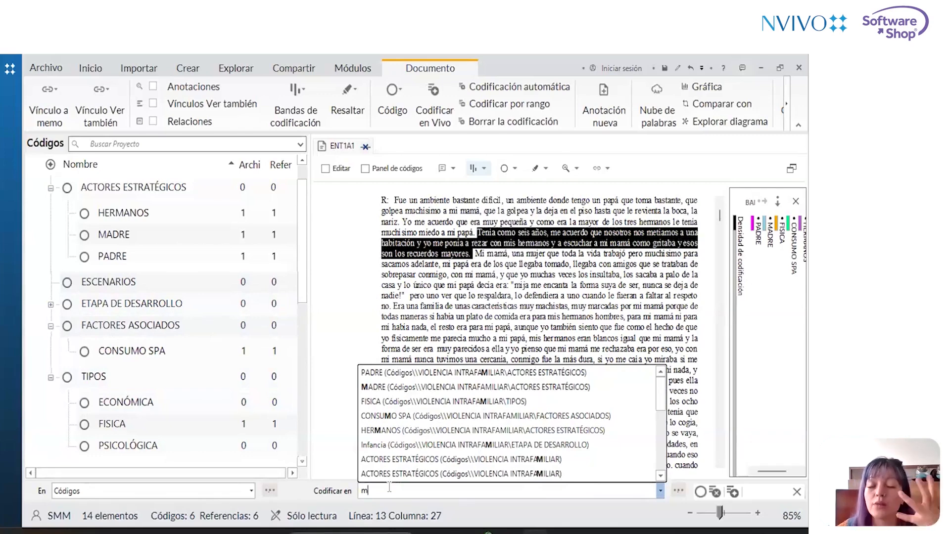
key("Up")
key("Up")
key("Up")
key("Up")
key("Up")
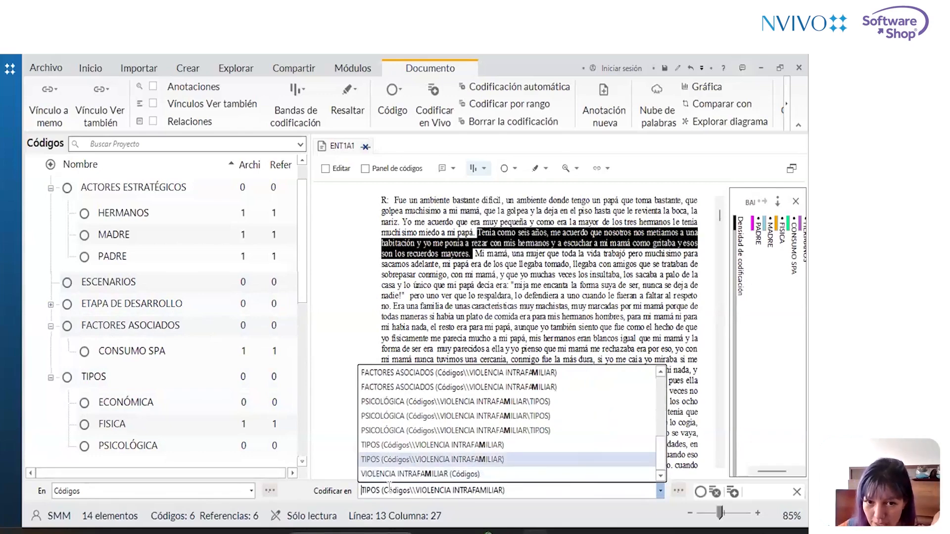
key("Up")
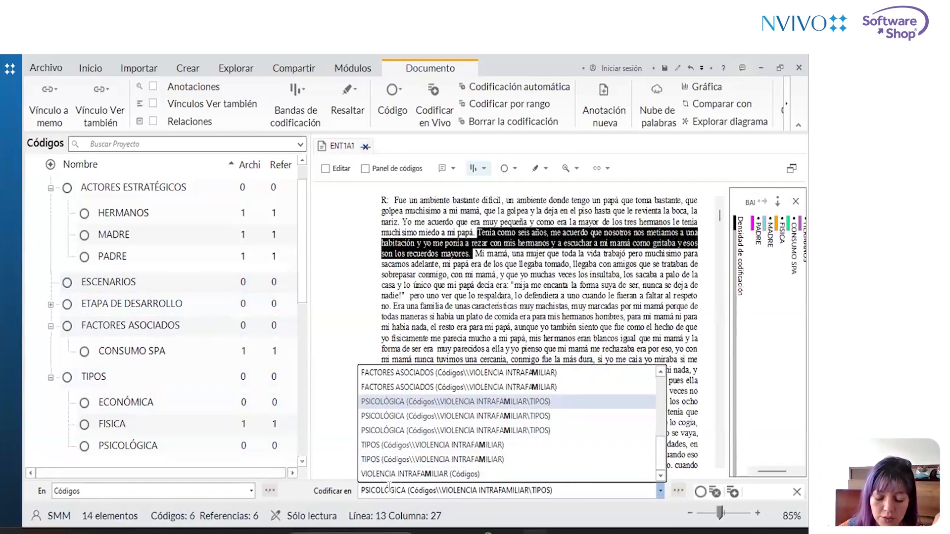
key("Delete")
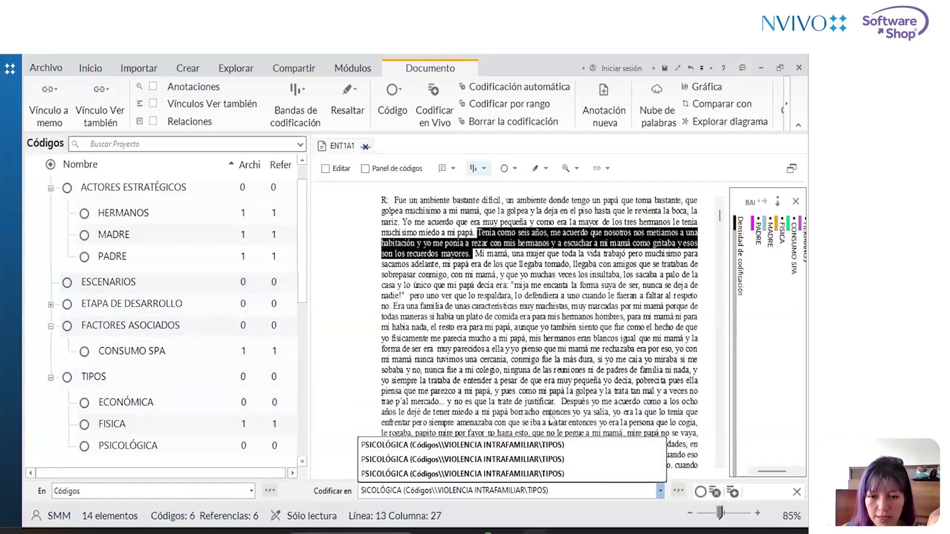
Look up "ma" as the target code, pick MADRE under ACTORES ESTRATÉGICOS and code the selected passage there.
key("ctrl+a")
type("m")
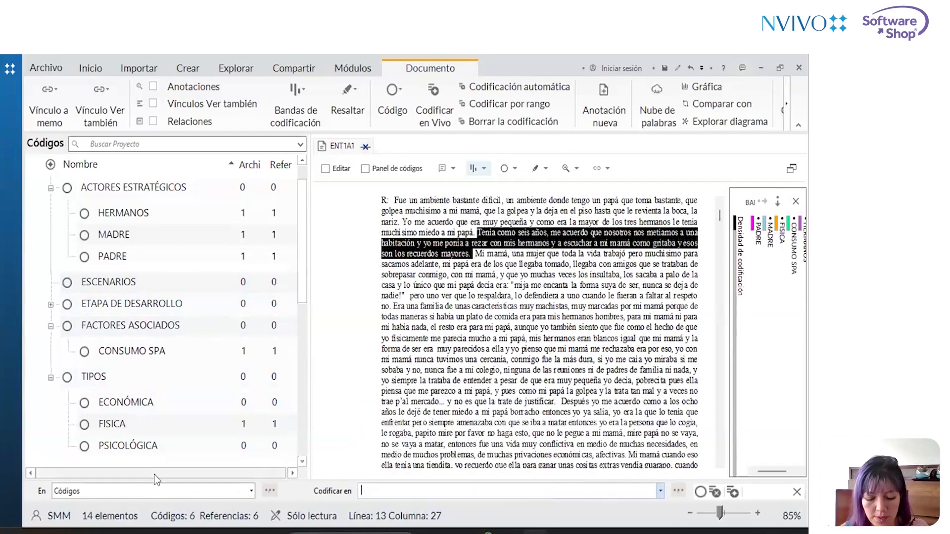
type("a")
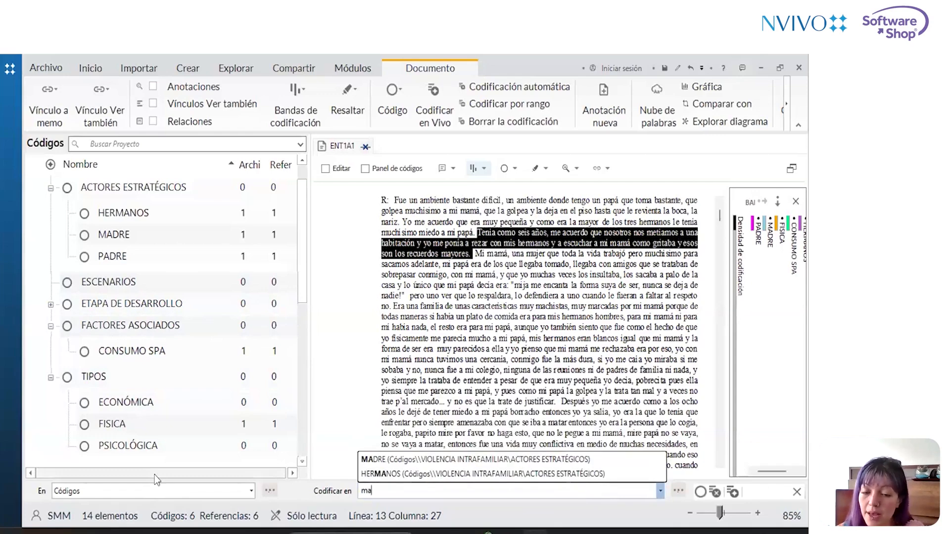
key("Down")
key("Down")
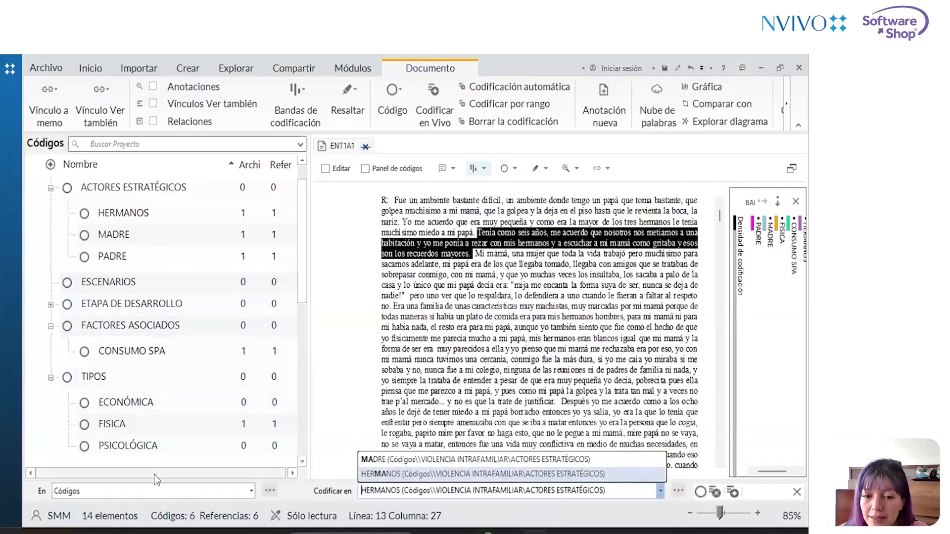
key("Up")
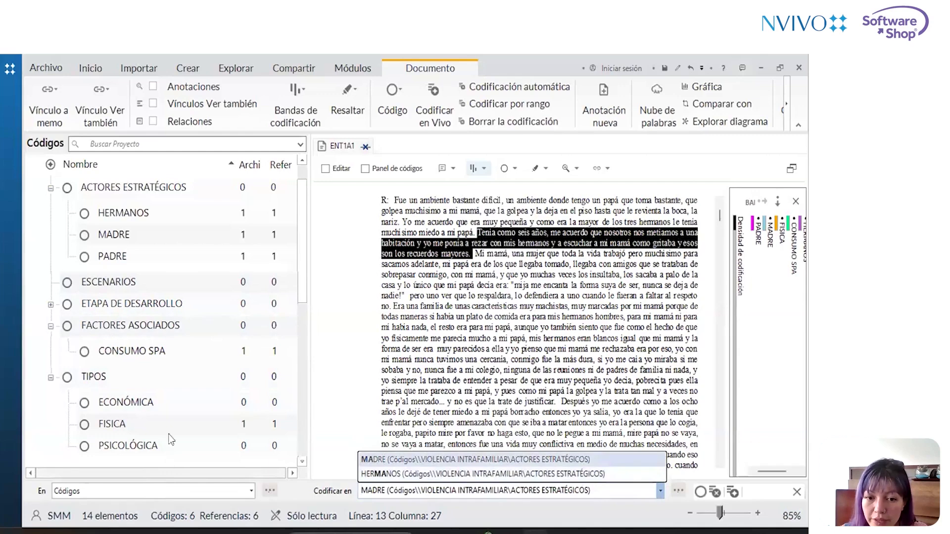
left_click(409, 460)
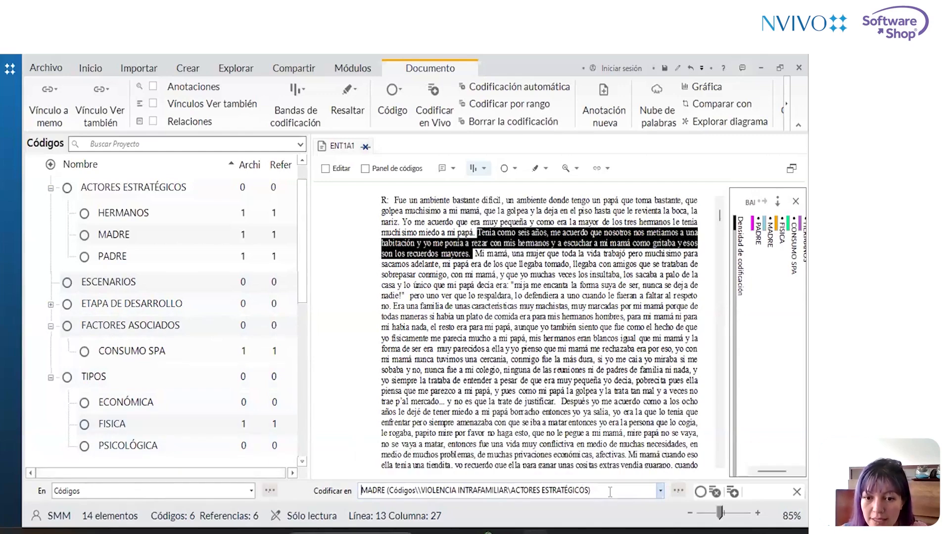
key("Return")
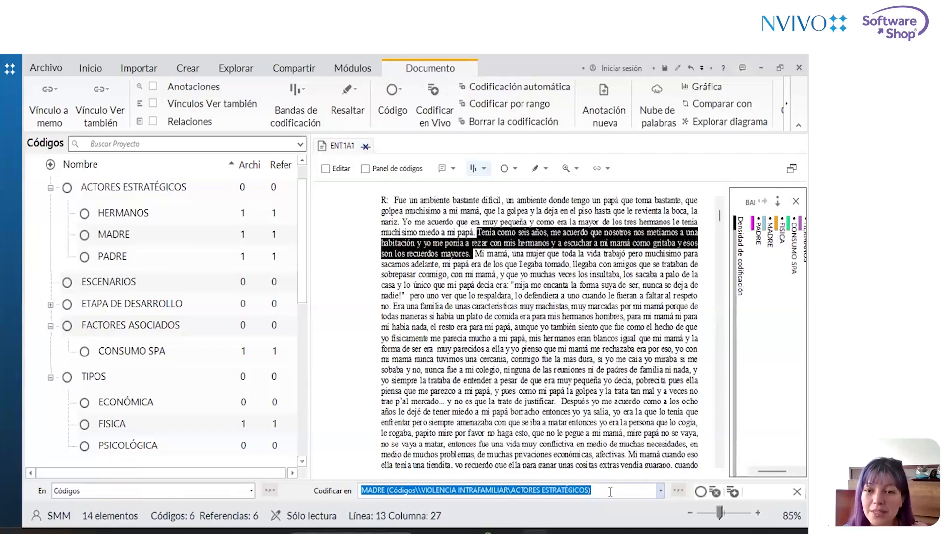
key("Return")
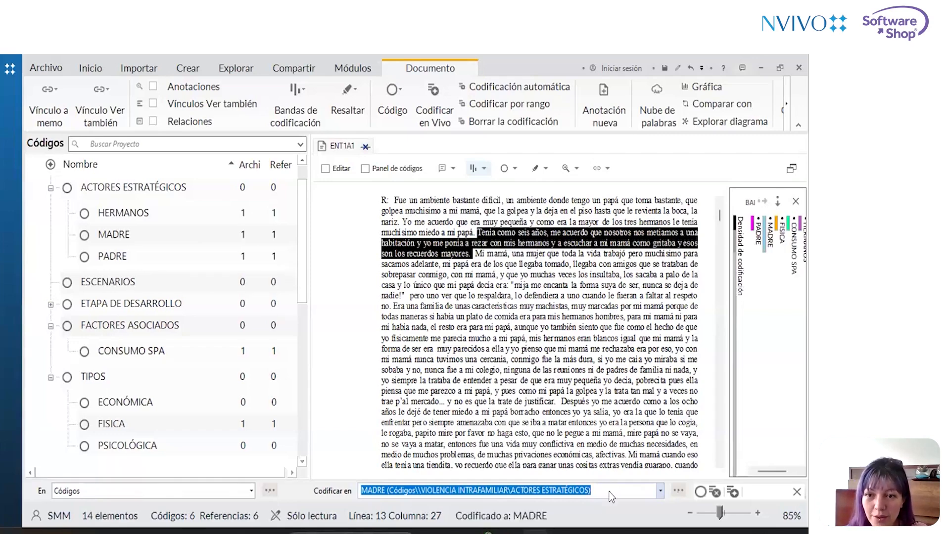
Highlight the text coded at MADRE and check the extent of the coded passage in the interview.
left_click(765, 247)
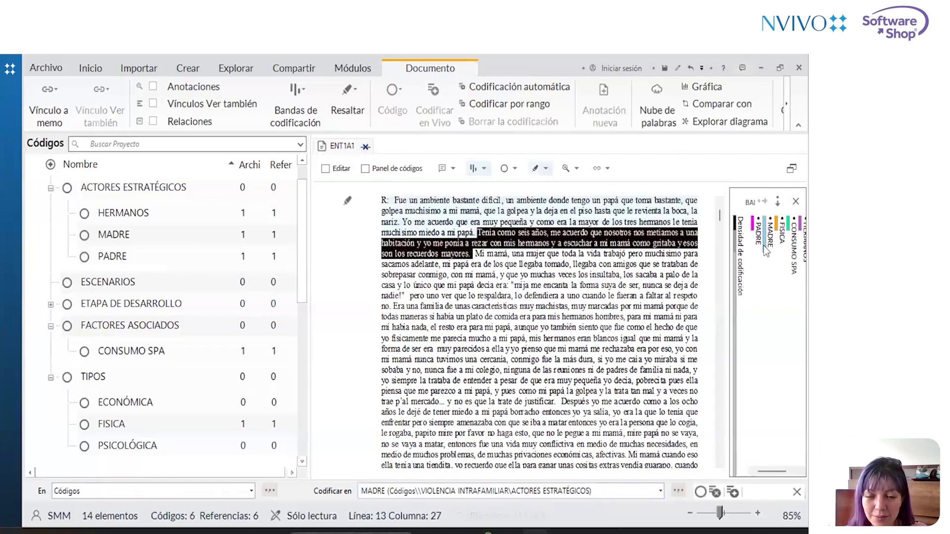
left_click(547, 255)
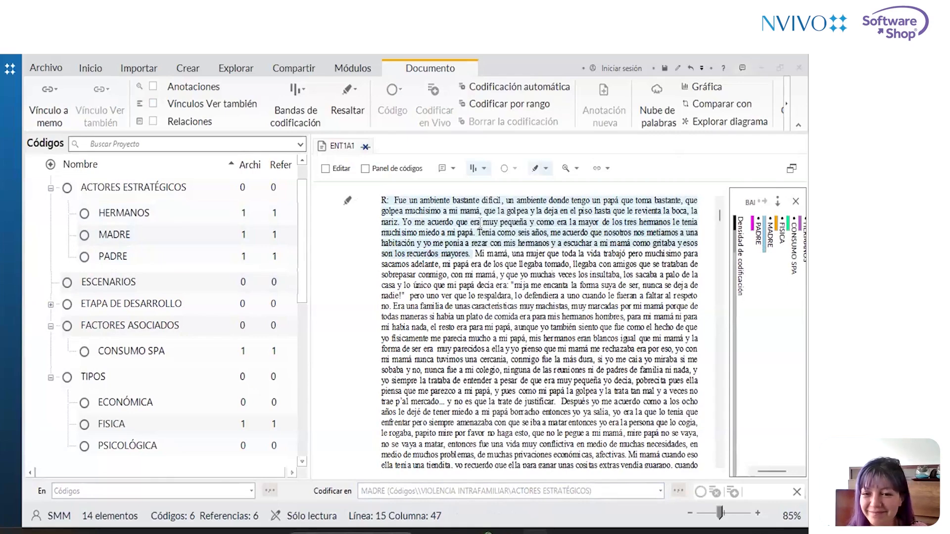
left_click_drag(475, 254, 374, 287)
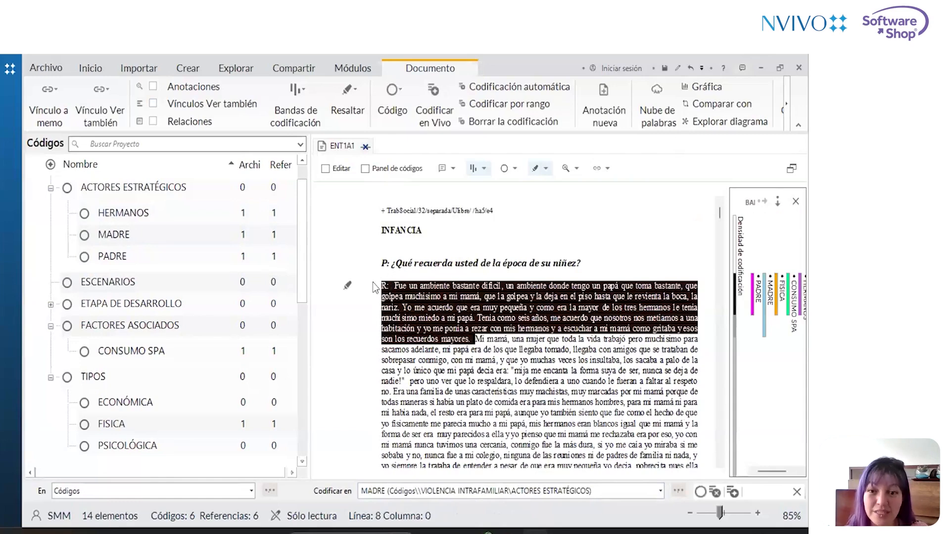
left_click(500, 350)
scroll(503, 349, "down", 3)
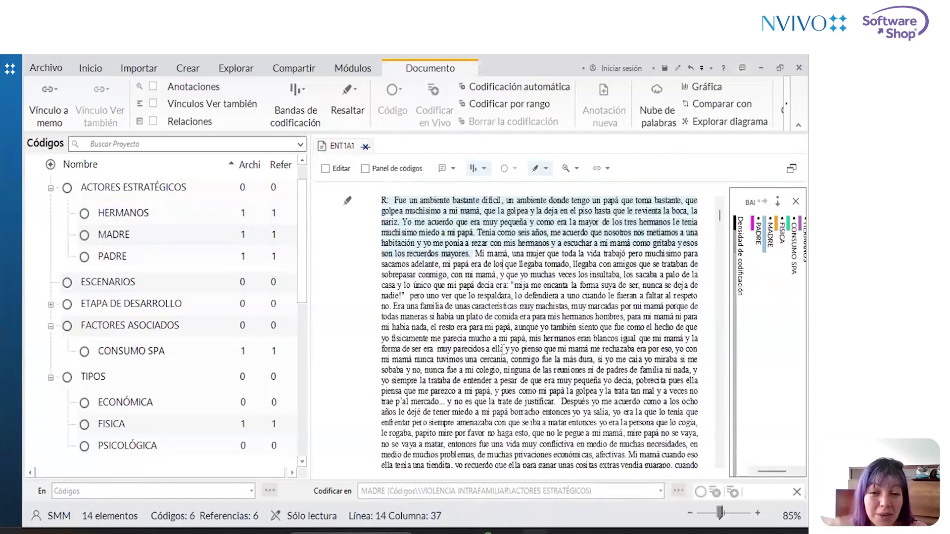
Code the passage from "Era una familia" to "me parezco a mi papá" at MADRE and highlight that code's text.
left_click_drag(393, 306, 493, 391)
left_click(482, 489)
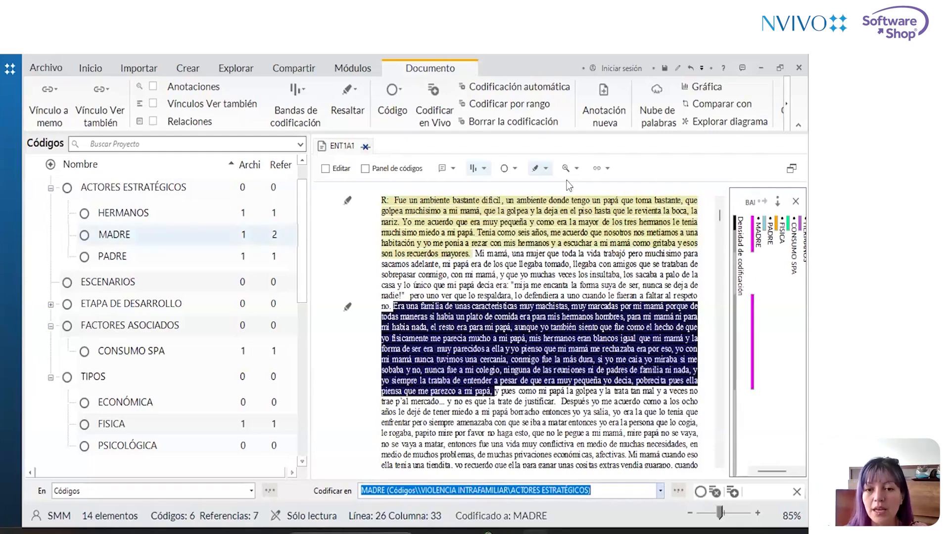
left_click(759, 230)
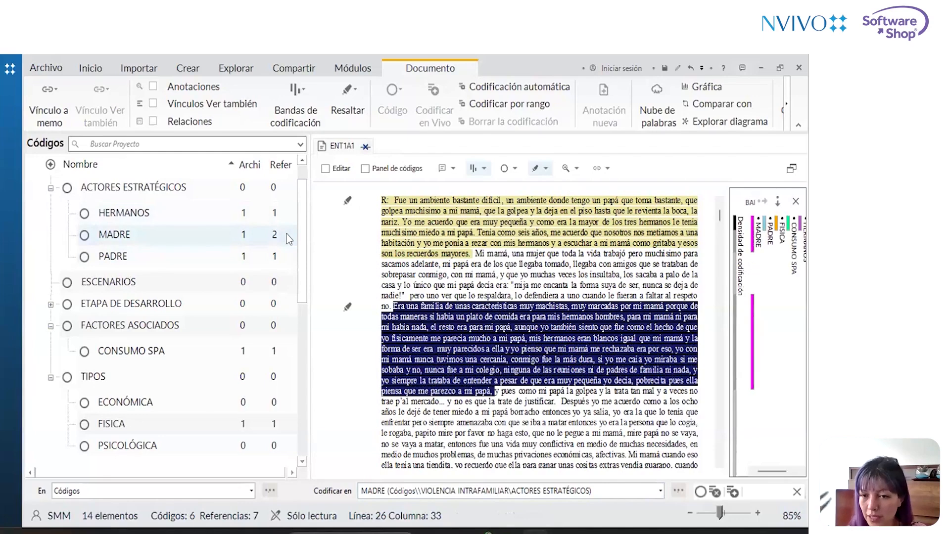
left_click(443, 275)
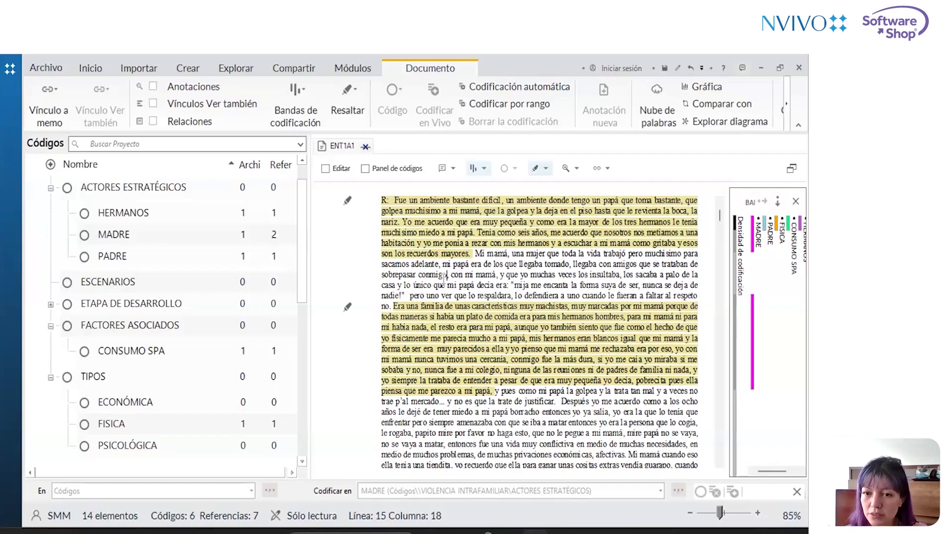
Open the MADRE code and review the references gathered in it from the ENT1A1 interview.
scroll(444, 276, "down", 15)
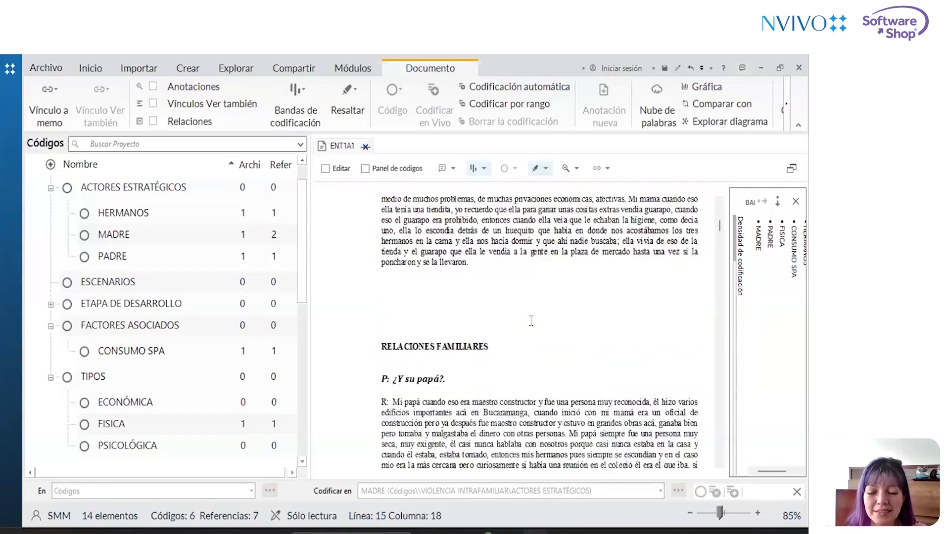
scroll(530, 321, "down", 15)
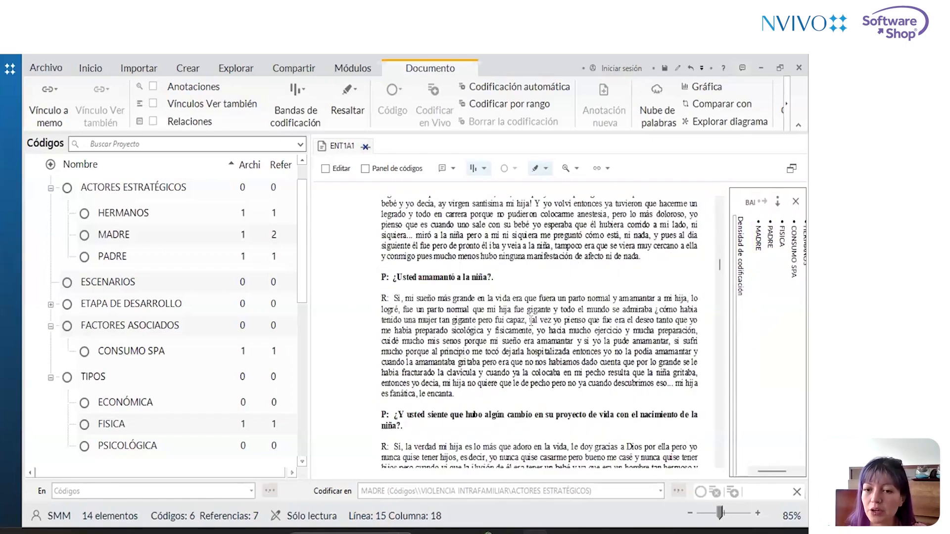
scroll(530, 320, "down", 15)
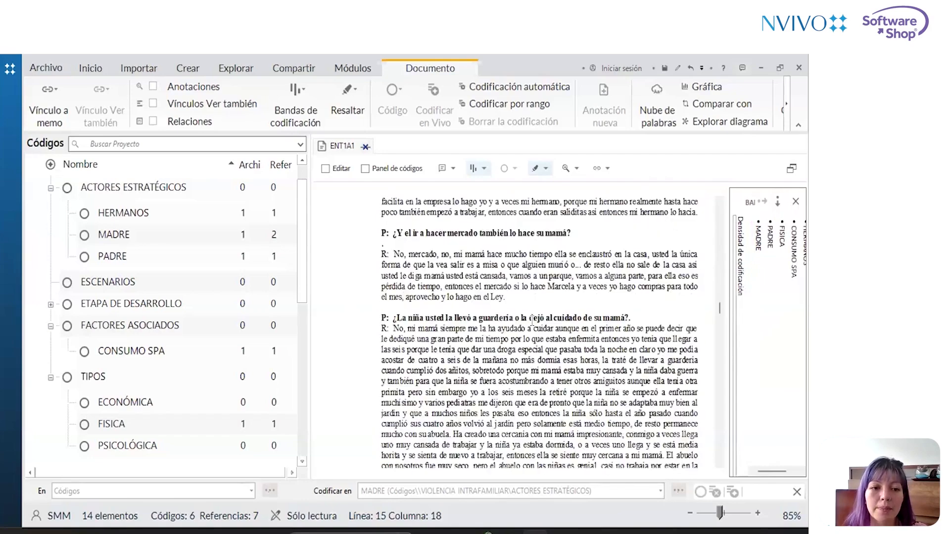
scroll(532, 321, "down", 5)
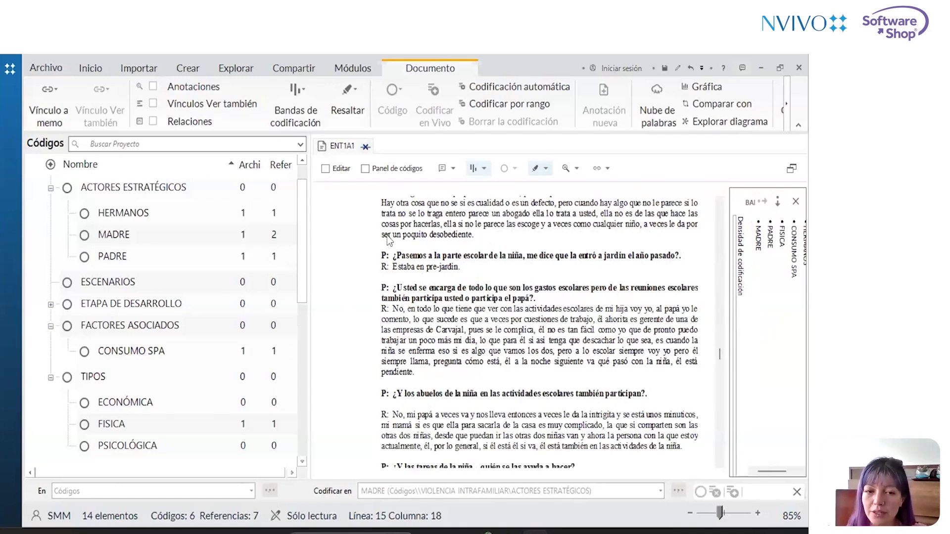
left_click(149, 241)
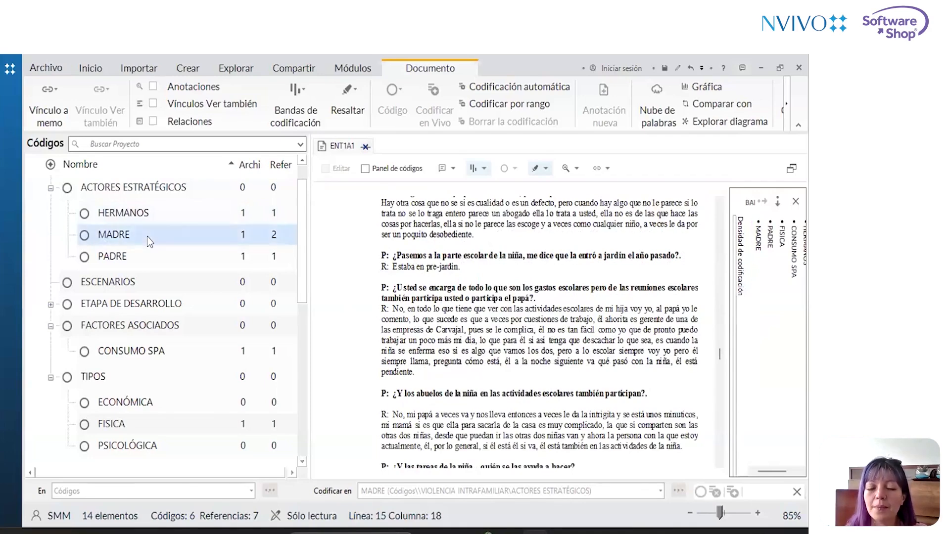
double_click(150, 240)
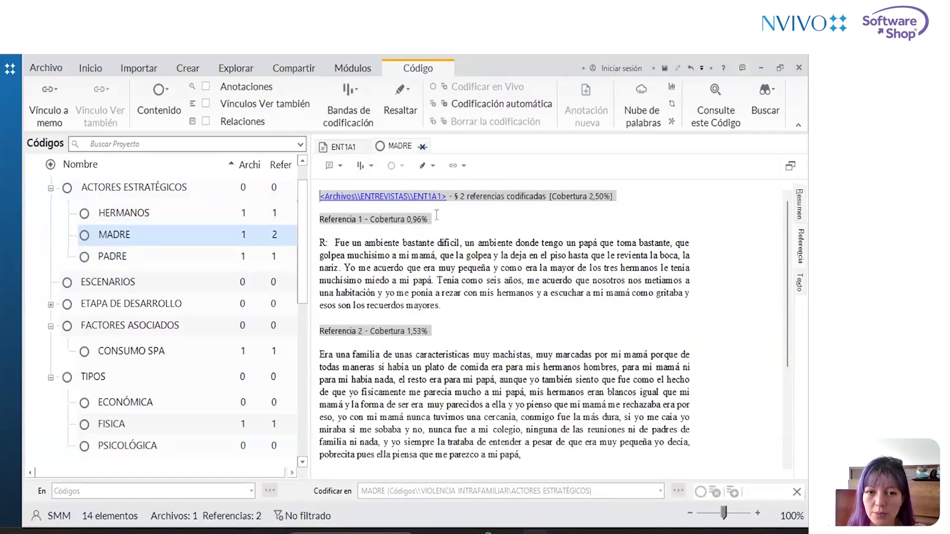
left_click_drag(333, 225, 513, 376)
scroll(514, 376, "up", 3)
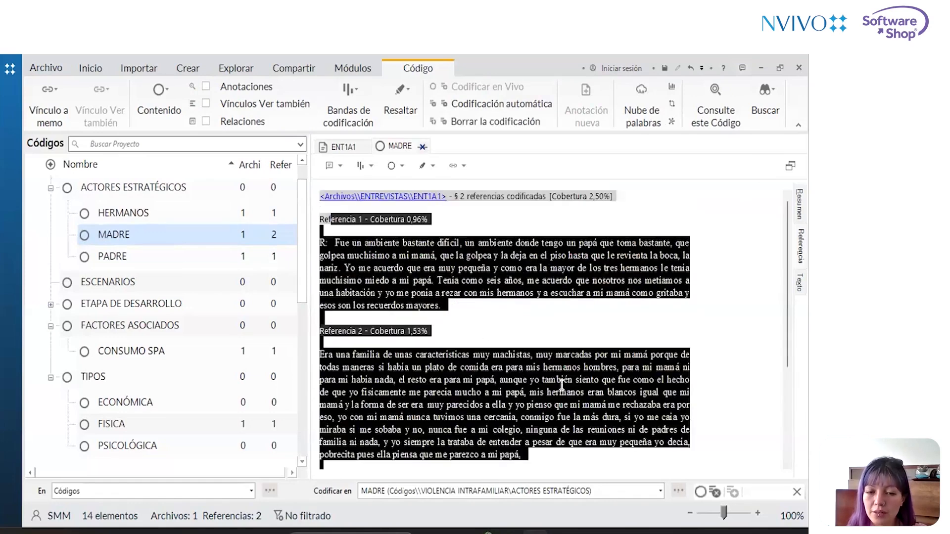
Show the coding stripes of the codes that overlap the MADRE references and widen the reading area.
left_click(512, 351)
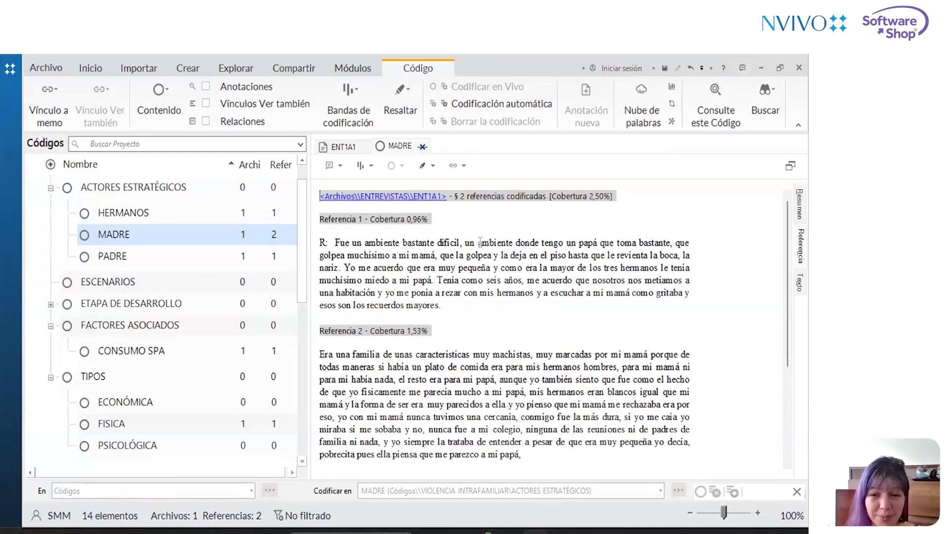
left_click(361, 167)
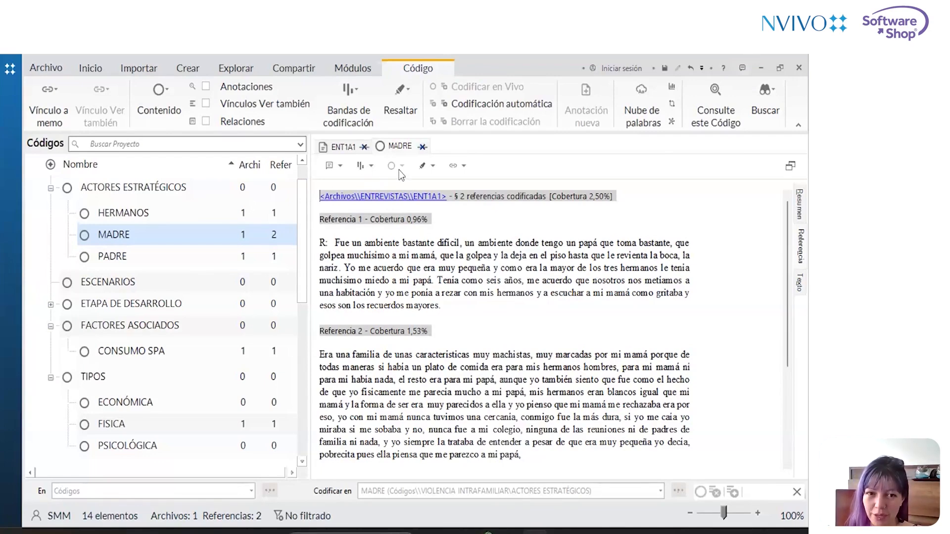
left_click(528, 249)
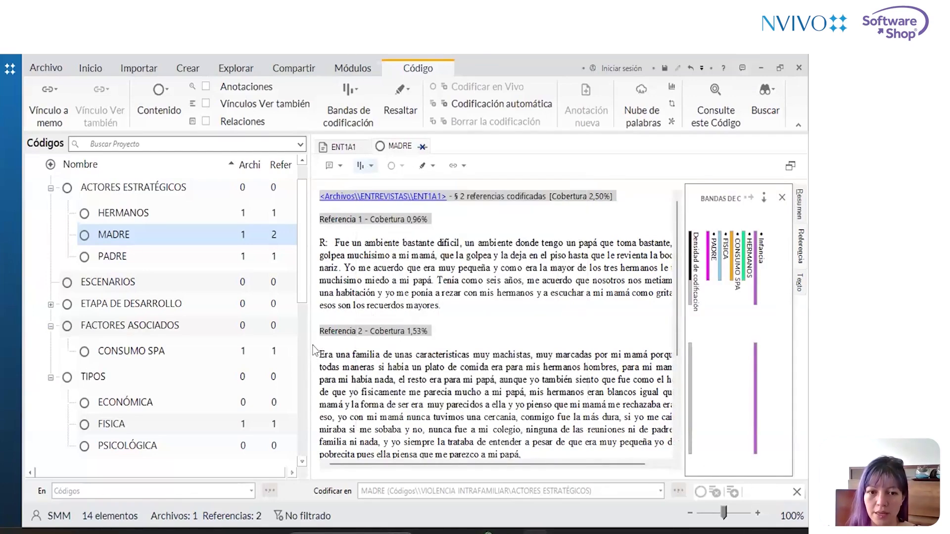
left_click_drag(309, 342, 182, 321)
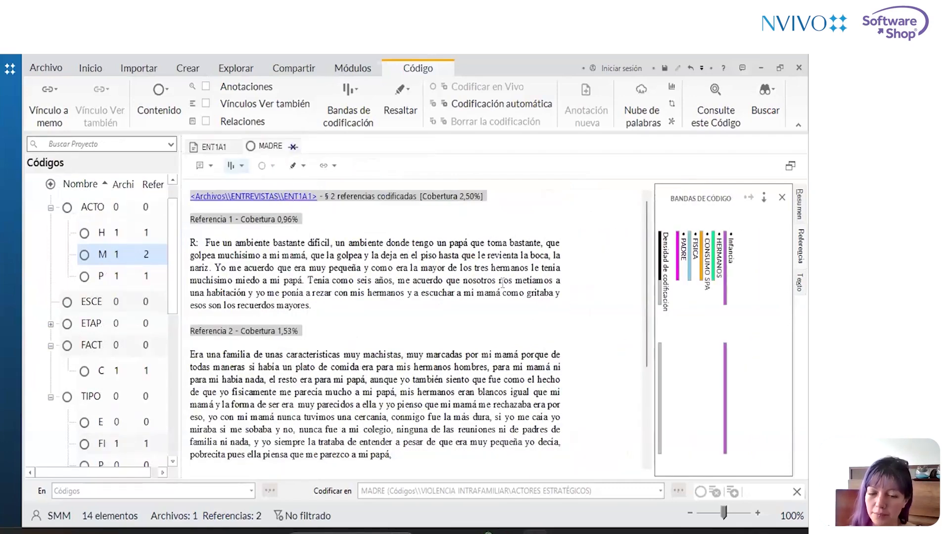
Remove the CONSUMO SPA coding under FACTORES ASOCIADOS from the first MADRE reference and undo the removal.
left_click(217, 346)
left_click_drag(221, 355, 394, 455)
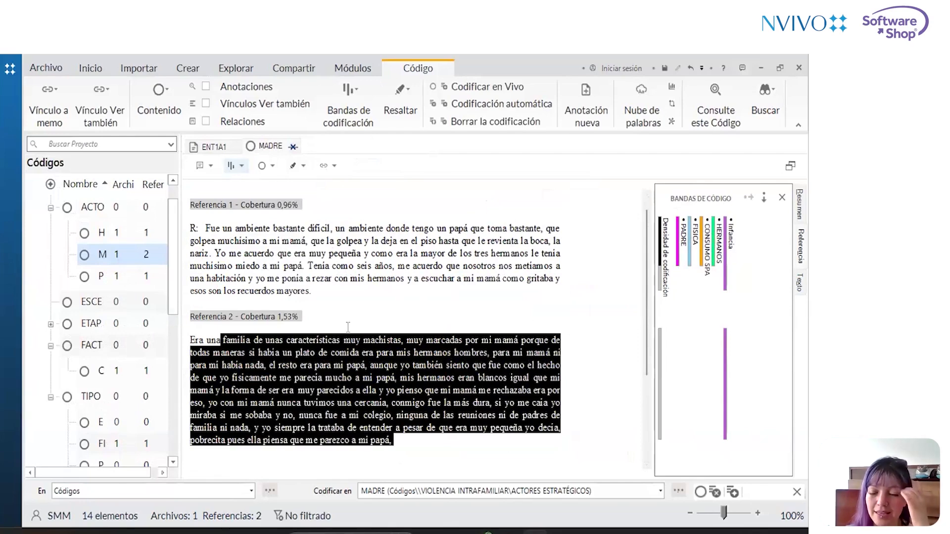
left_click_drag(313, 292, 190, 225)
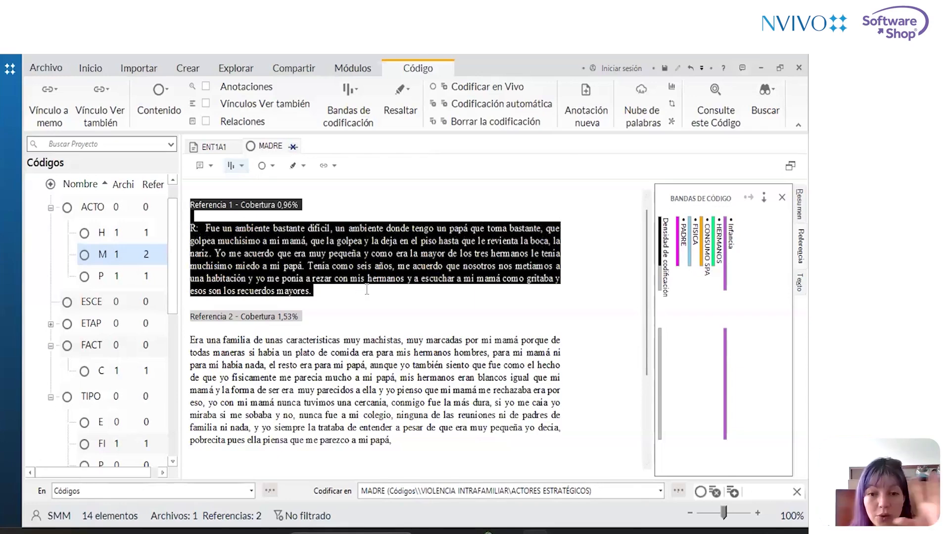
right_click(358, 249)
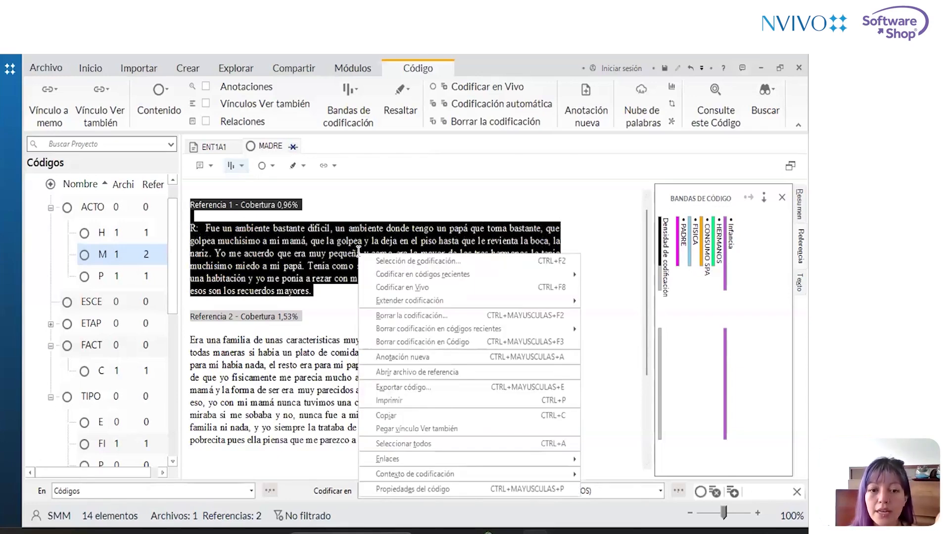
left_click(391, 315)
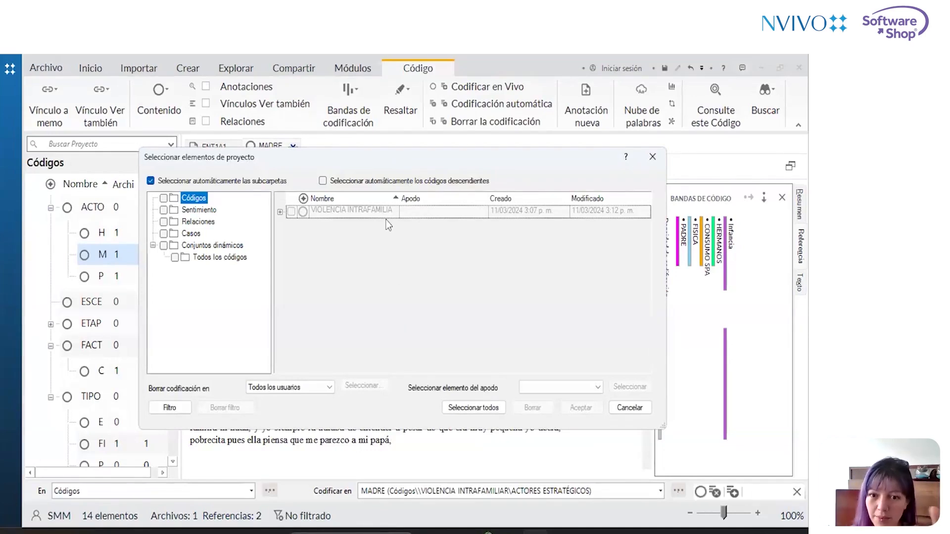
left_click(280, 214)
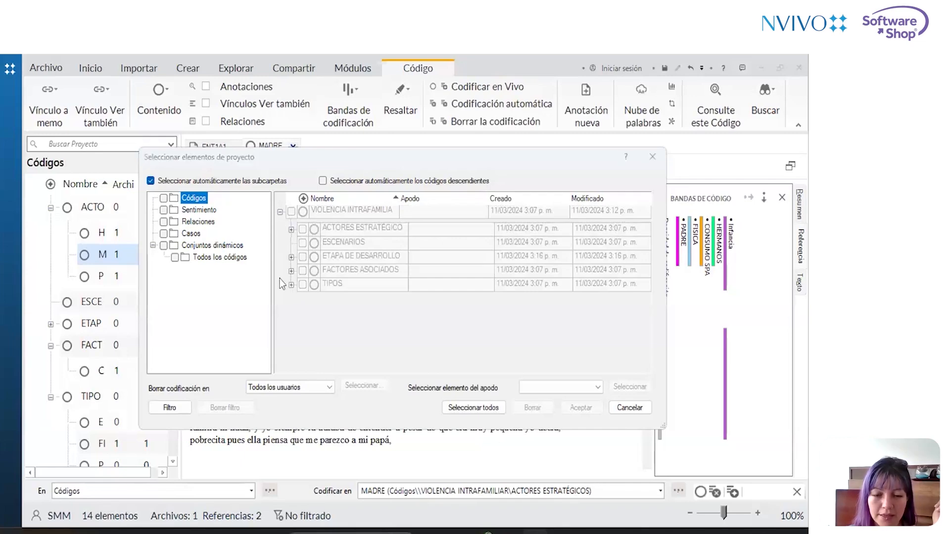
left_click(291, 271)
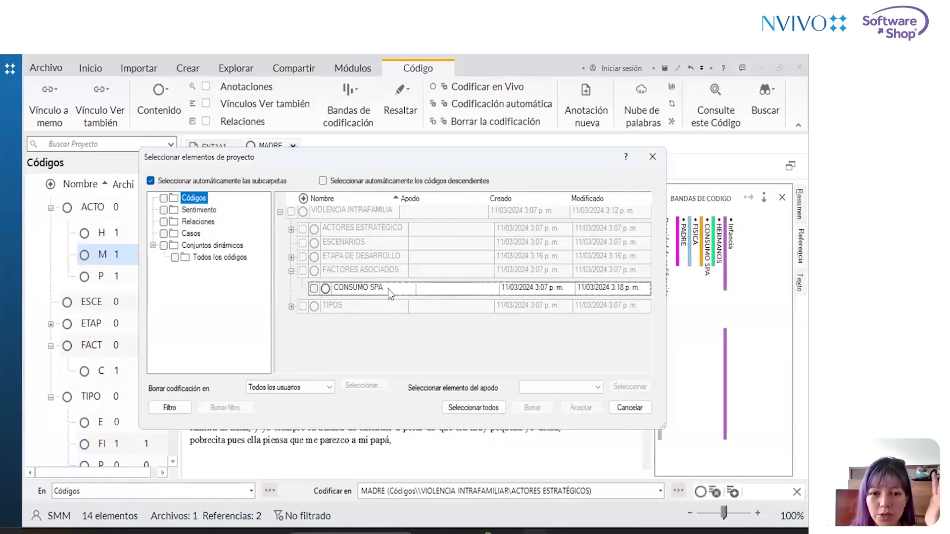
left_click(313, 288)
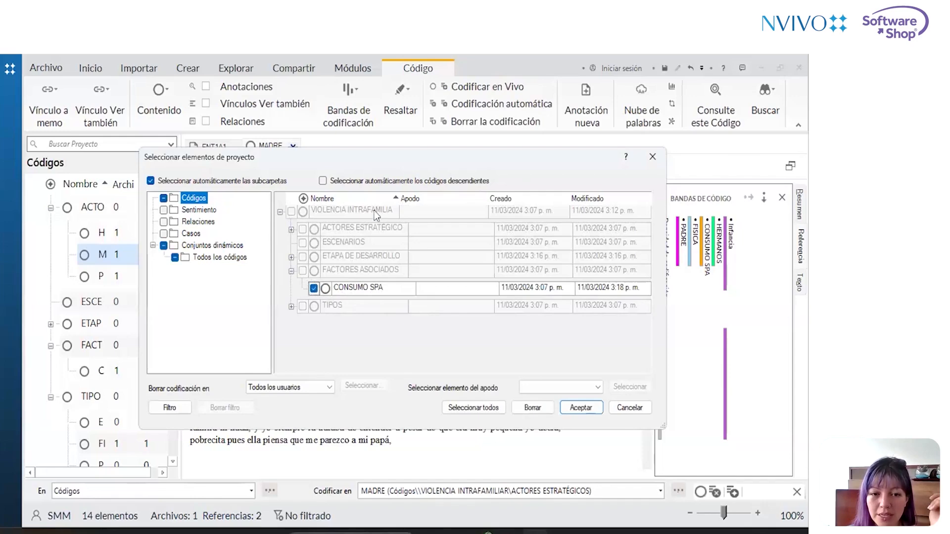
left_click_drag(396, 156, 305, 139)
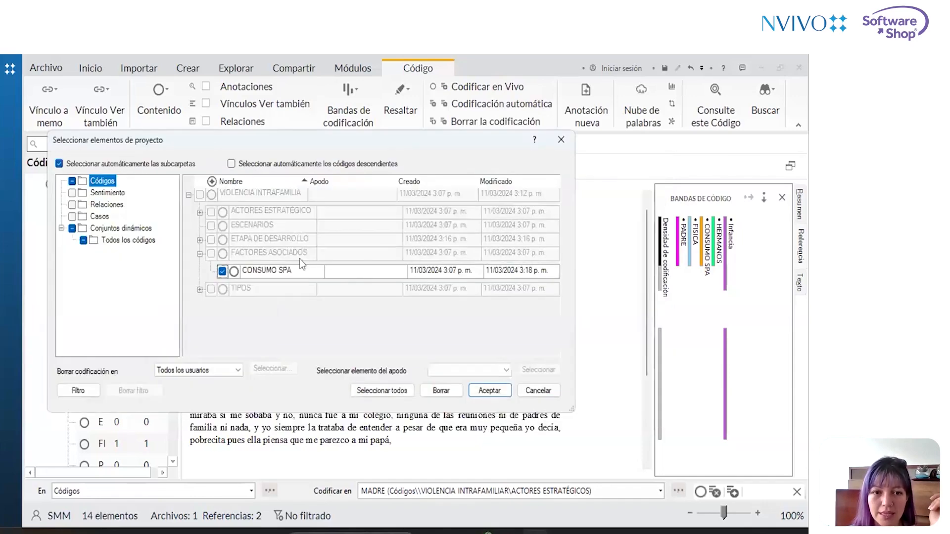
left_click(478, 391)
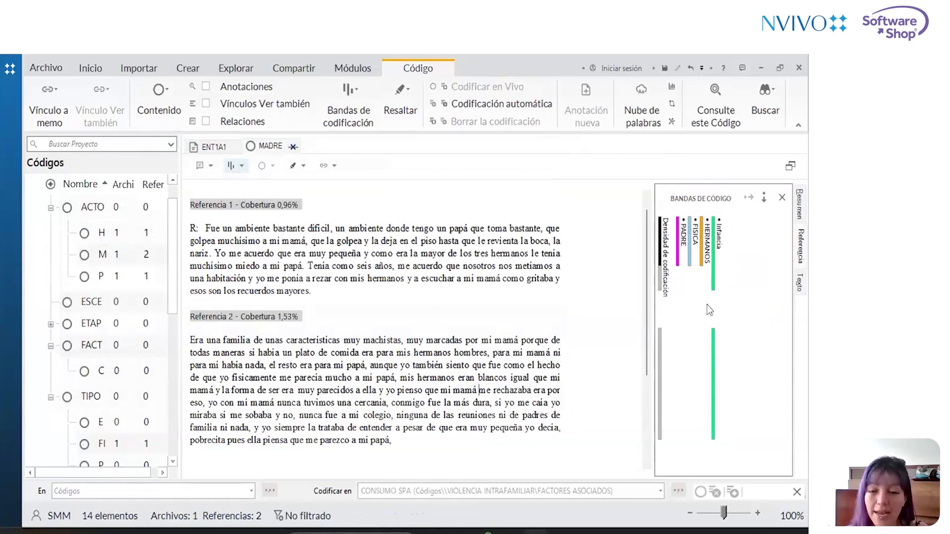
key("ctrl+z")
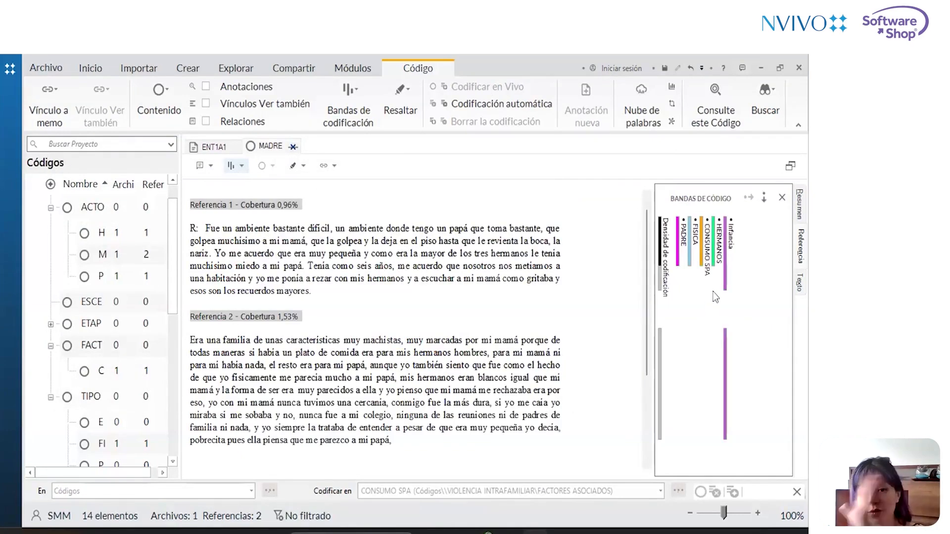
Uncode the first MADRE reference from CONSUMO SPA by choosing it among the recently used codes.
left_click_drag(317, 291, 158, 202)
right_click(273, 243)
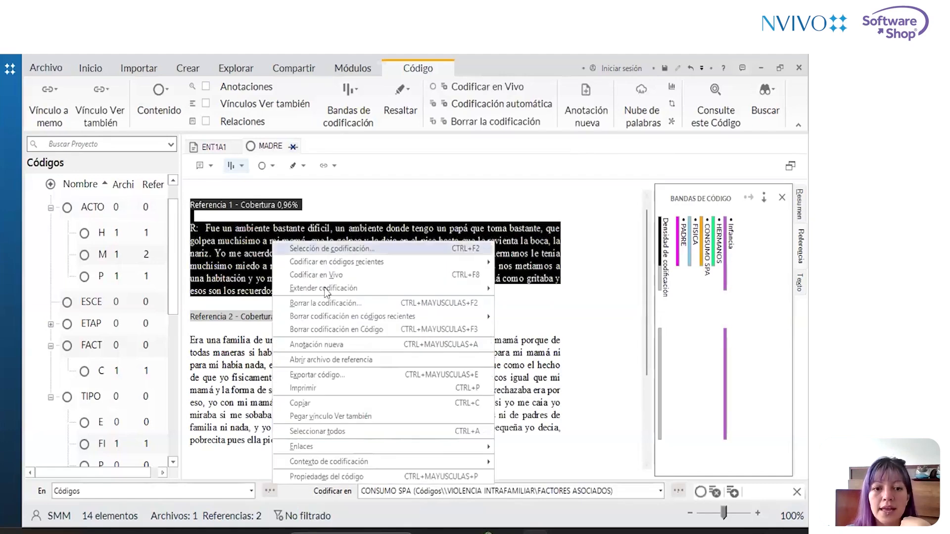
mouse_move(325, 319)
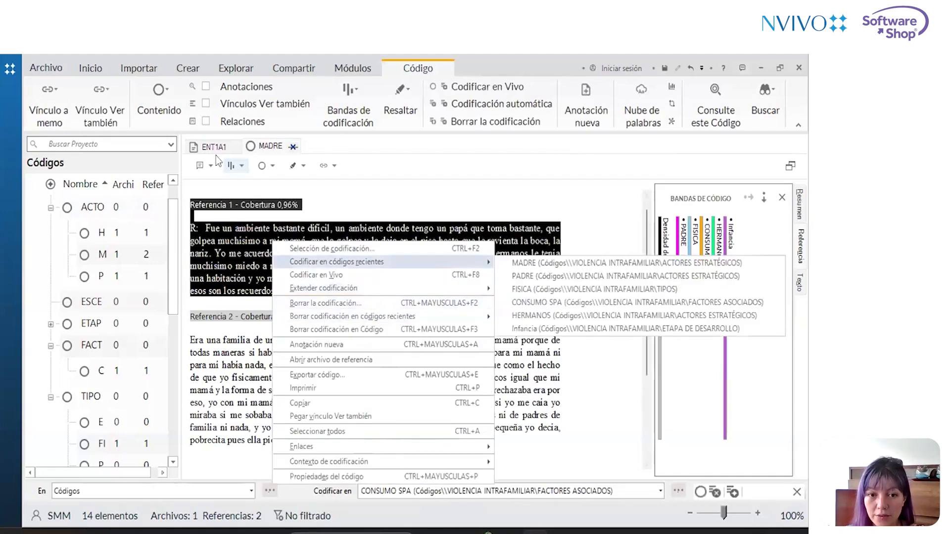
mouse_move(411, 317)
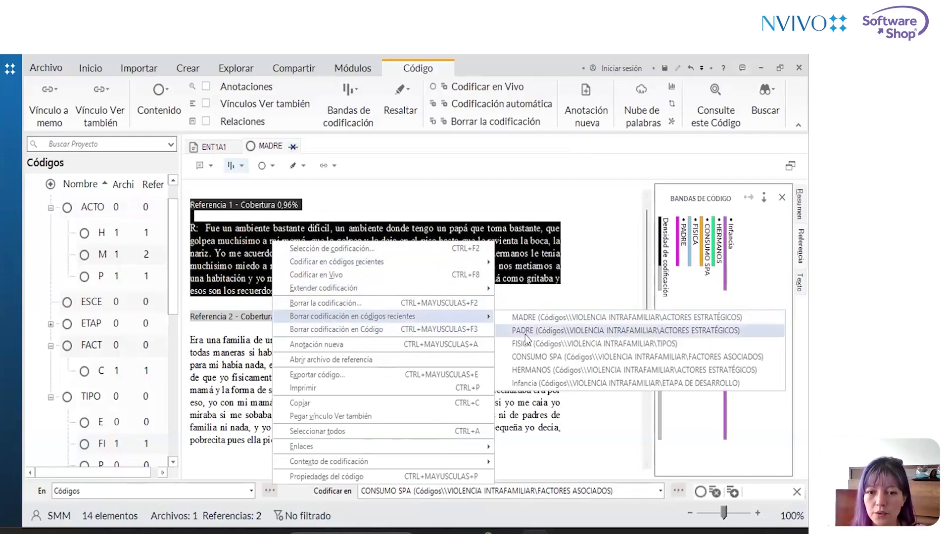
left_click(544, 357)
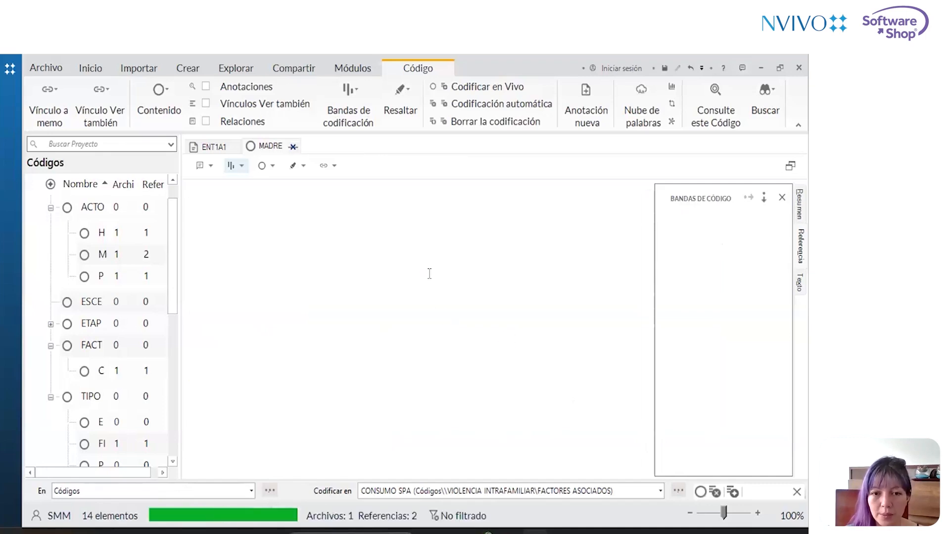
Remove the coding at the open MADRE code from its whole first reference, the passage beginning "Fue un ambiente bastante difícil".
left_click_drag(328, 292, 271, 203)
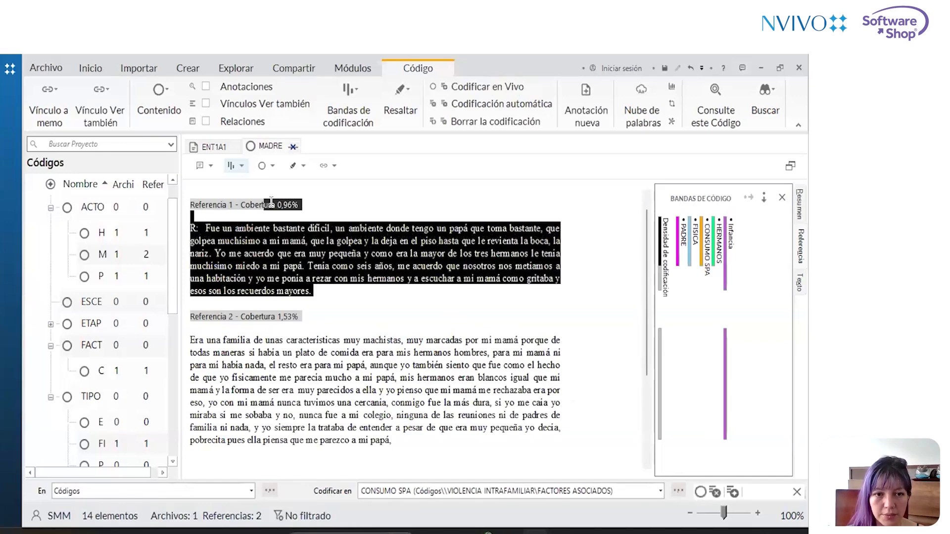
left_click_drag(191, 204, 324, 295)
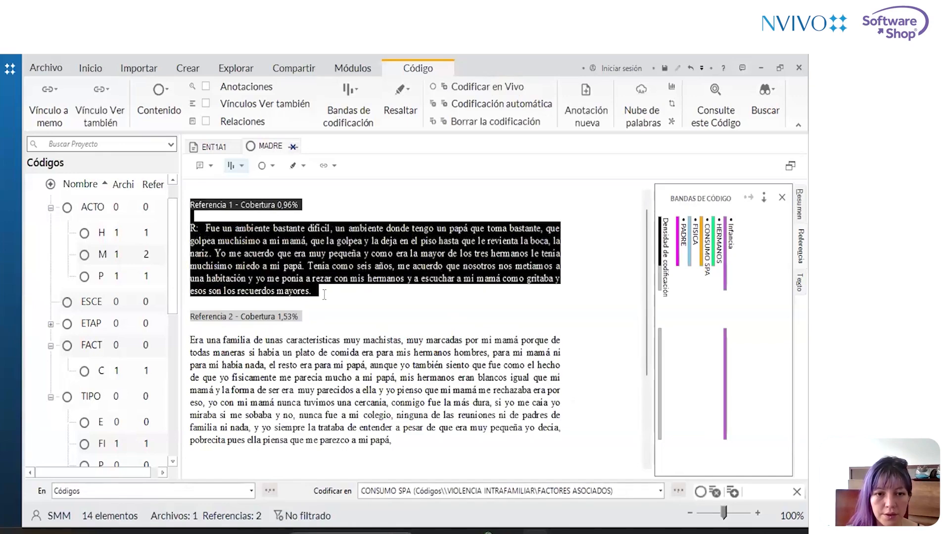
right_click(336, 249)
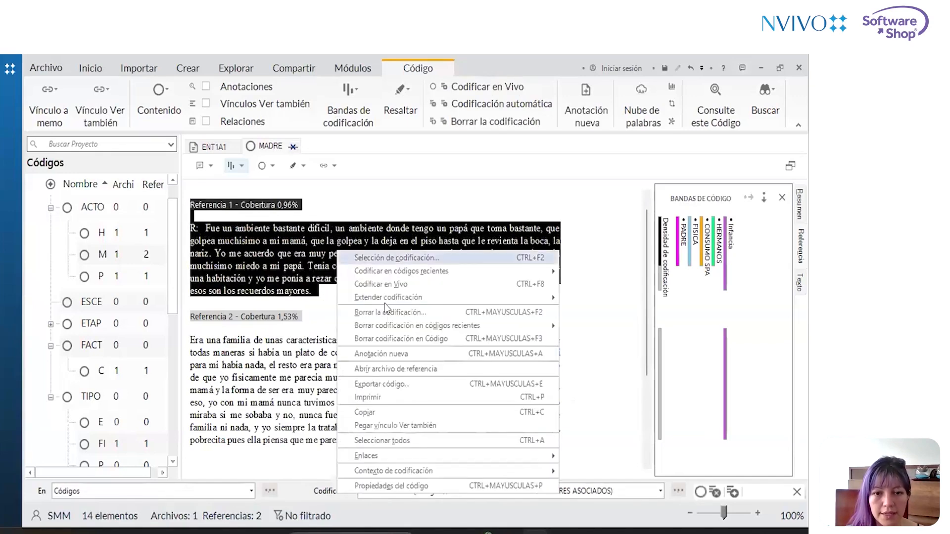
left_click(405, 339)
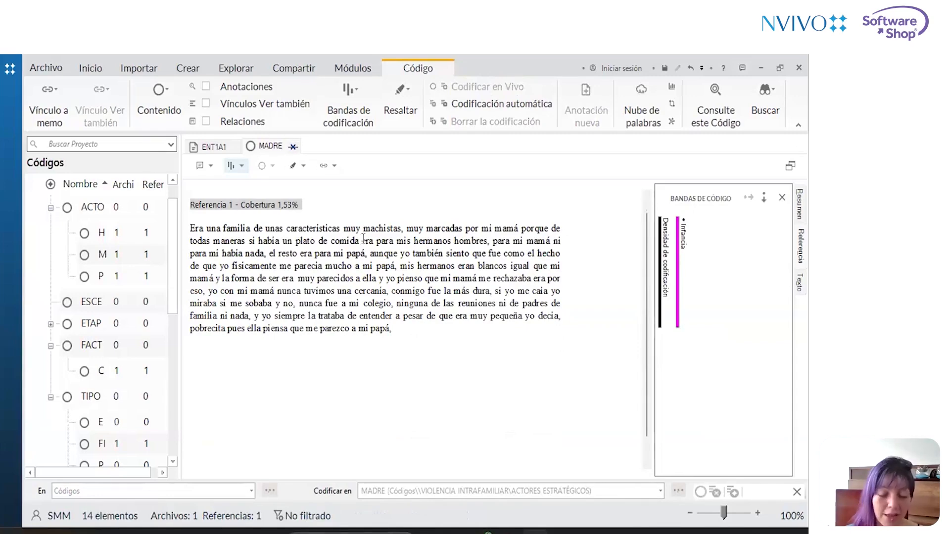
Check the highlighting and coding stripes of the first answer in the ENT1A1 interview and close the MADRE code.
left_click(210, 144)
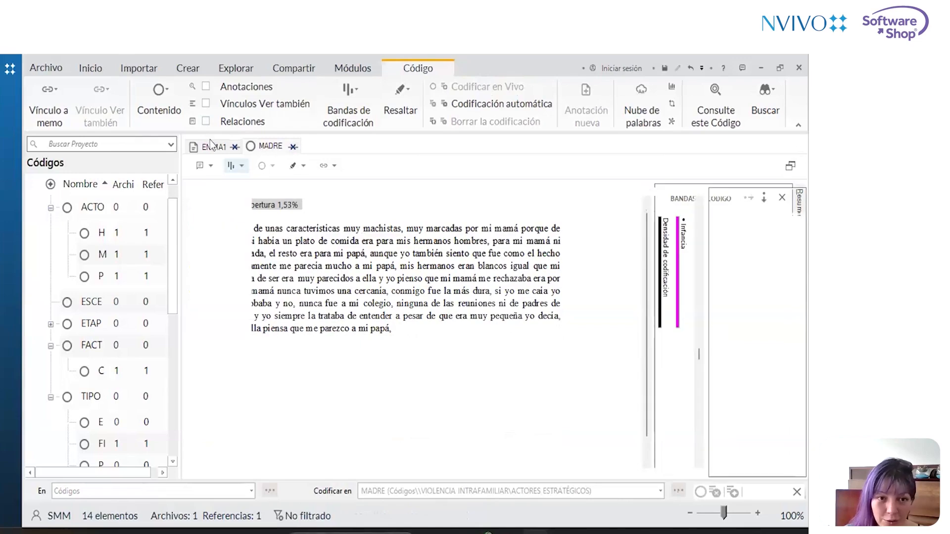
scroll(696, 325, "up", 15)
scroll(696, 187, "up", 10)
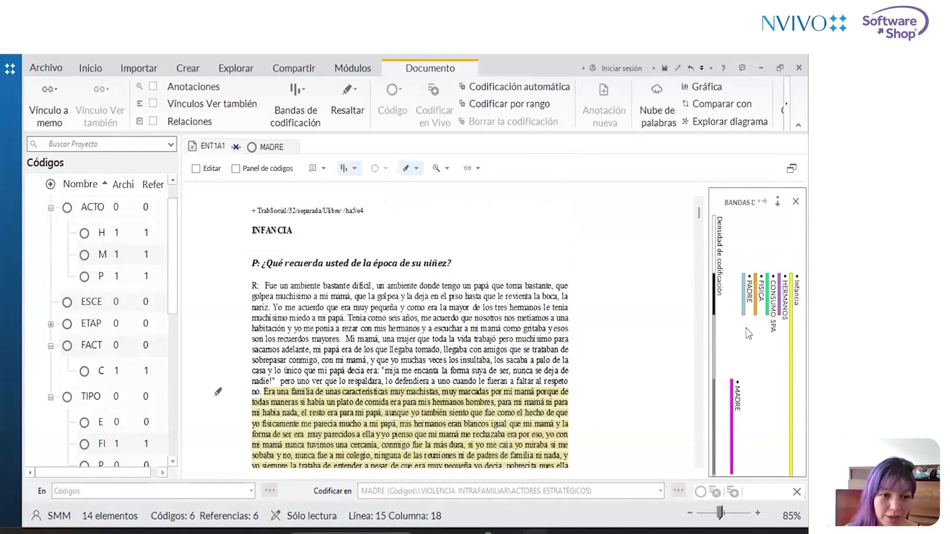
left_click(277, 147)
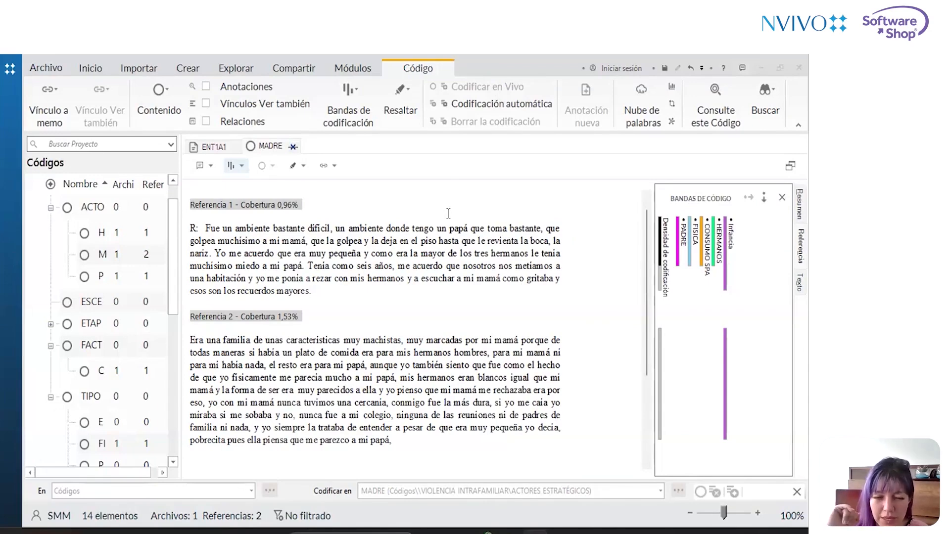
left_click(293, 147)
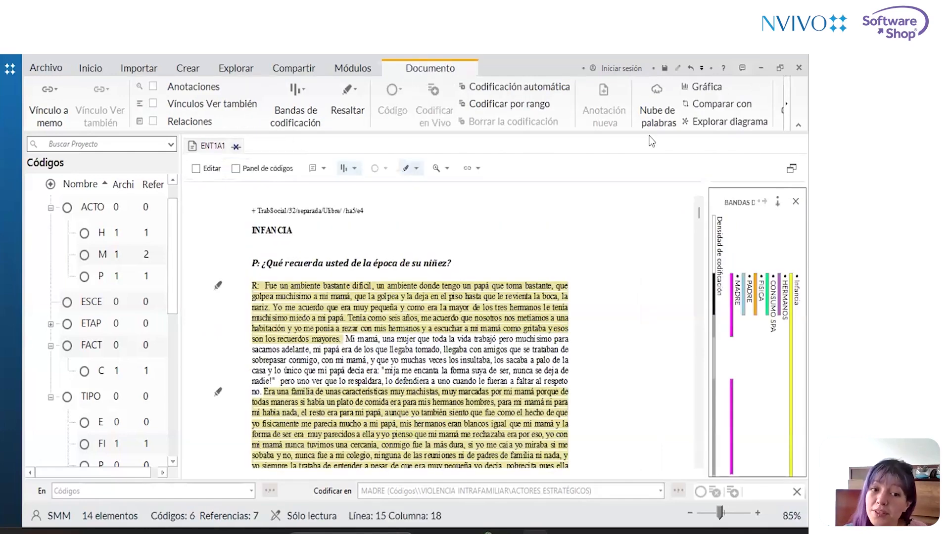
Widen the code list and select the passage from "Fue un ambiente" to "recuerdos mayores" in ENT1A1.
left_click_drag(181, 291, 456, 247)
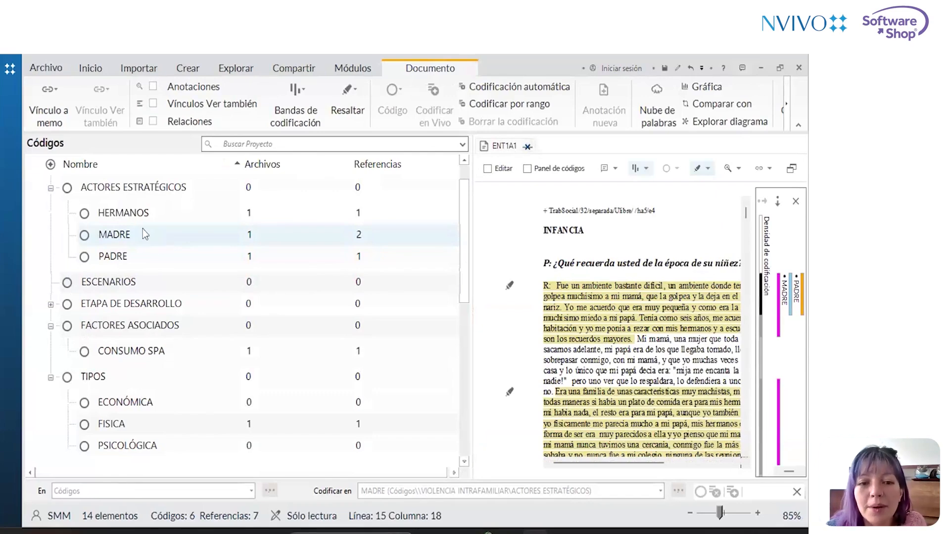
left_click_drag(594, 307, 633, 339)
left_click_drag(588, 296, 561, 281)
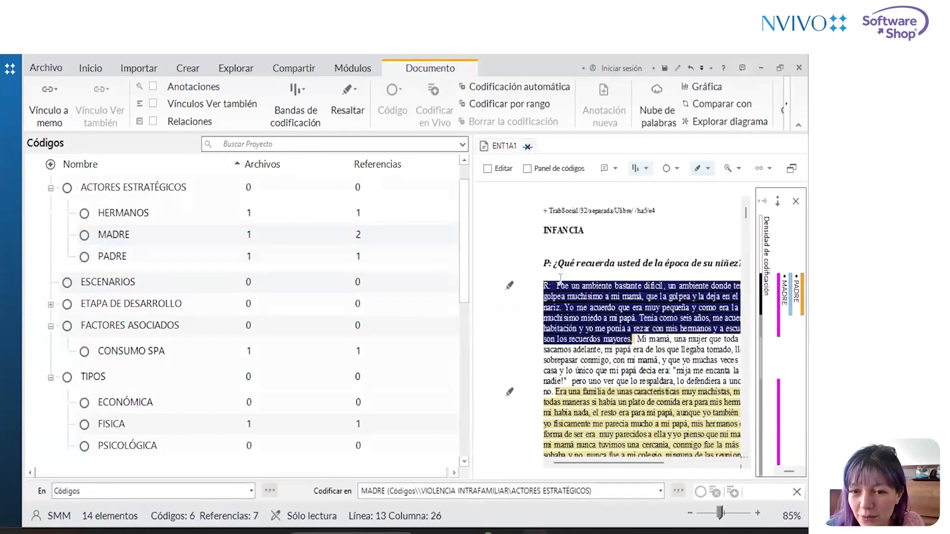
Delete the MADRE code from ACTORES ESTRATÉGICOS and undo the deletion.
left_click(192, 235)
key("Delete")
left_click(448, 343)
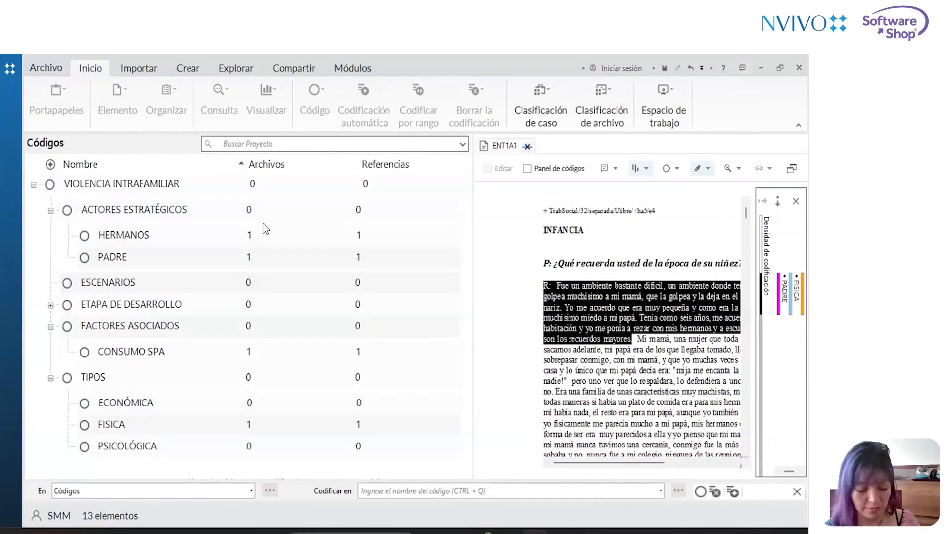
key("ctrl+z")
key("ctrl+z")
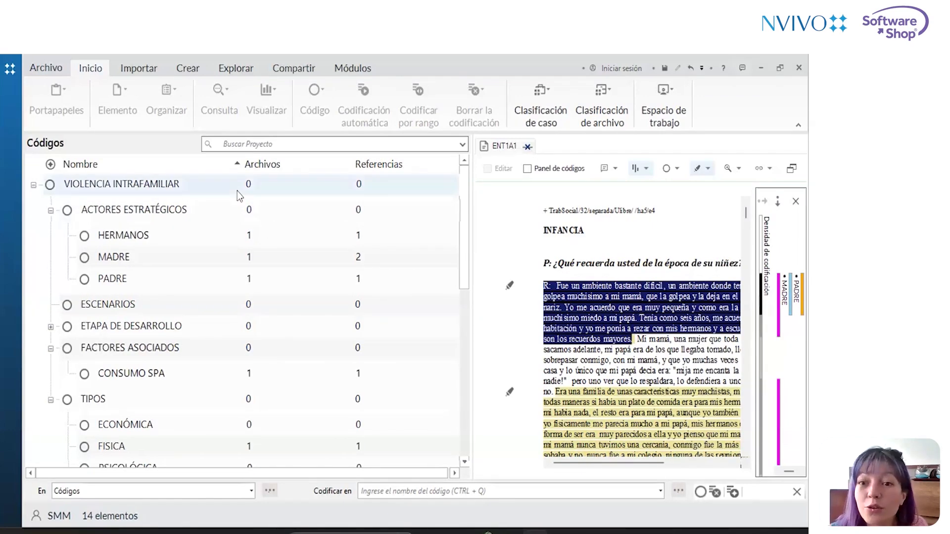
Close the ENT1A1 interview and assign the colour Rojo to the CONSUMO SPA code.
left_click(527, 147)
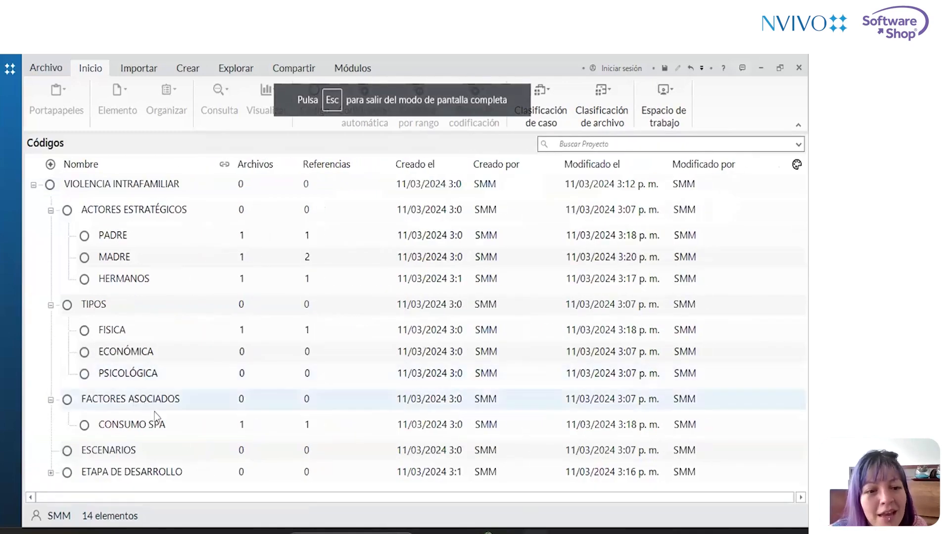
right_click(183, 425)
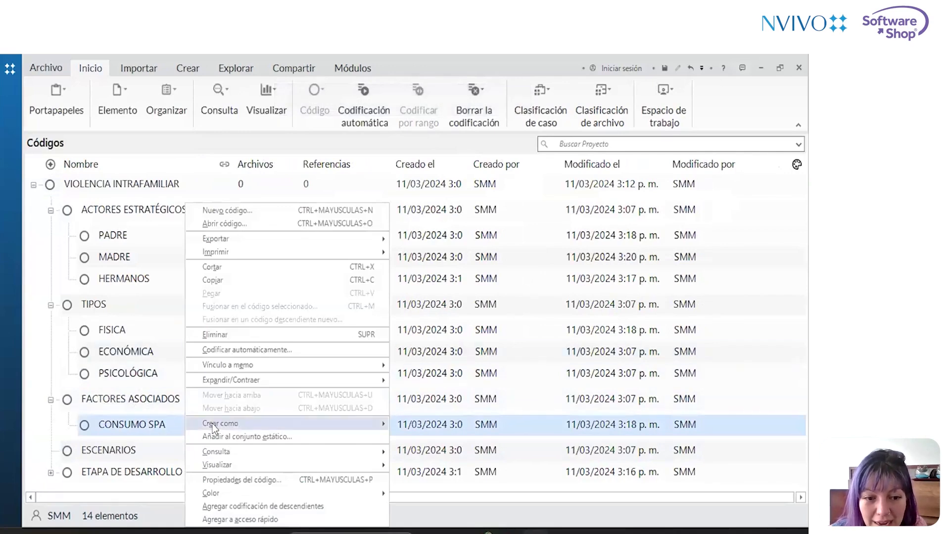
mouse_move(381, 493)
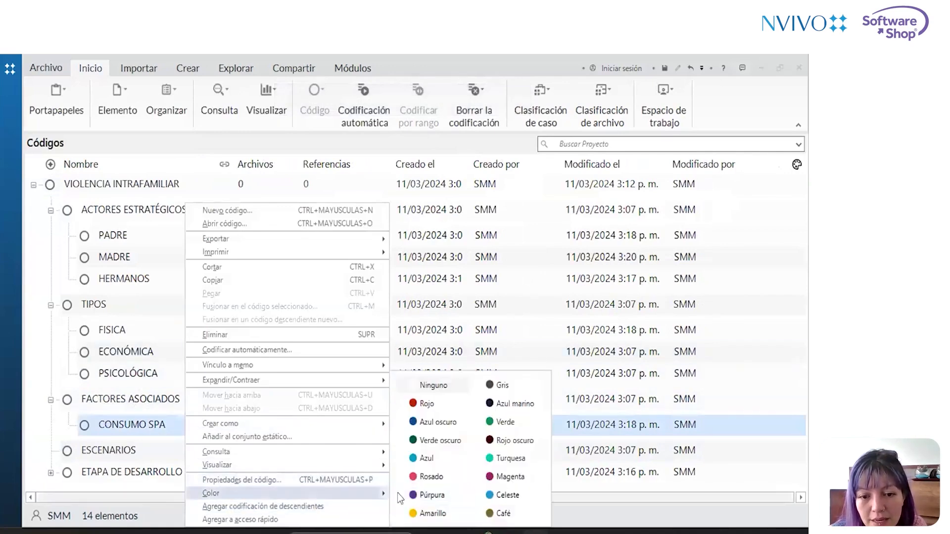
left_click(425, 401)
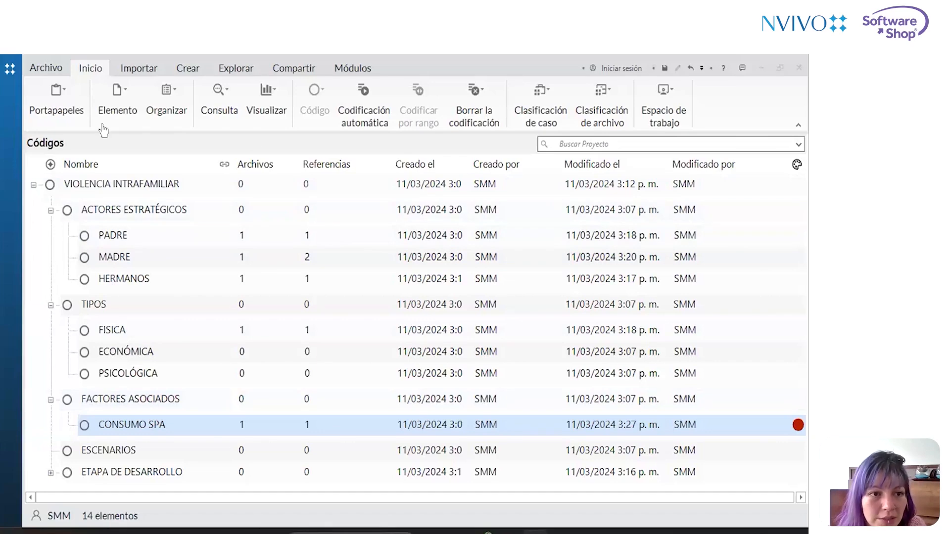
Reopen the ENT1A1 interview beside the Códigos list and widen the document area.
left_click(10, 68)
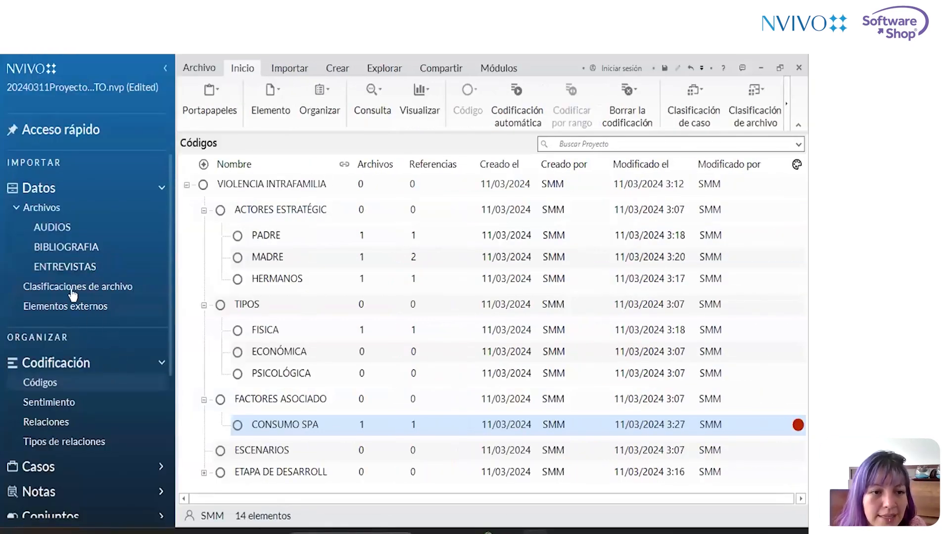
left_click(84, 267)
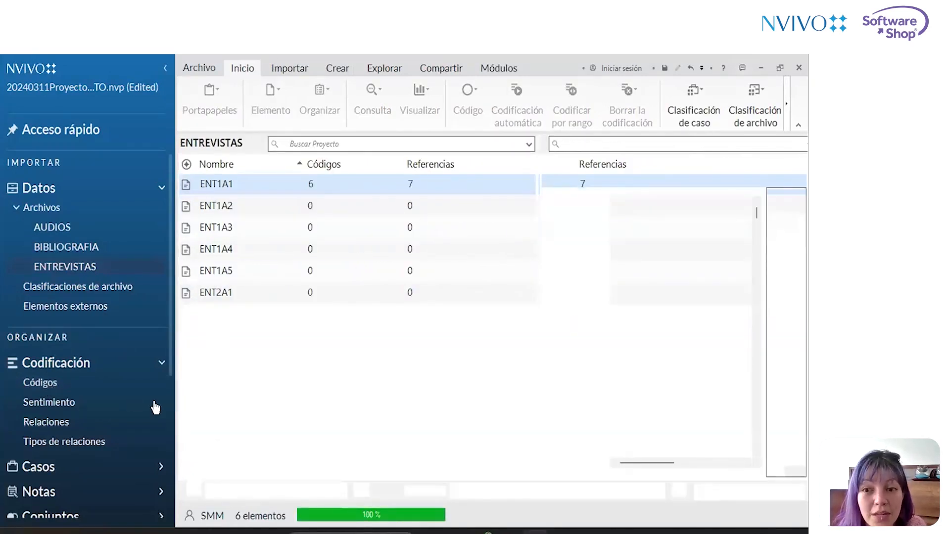
scroll(431, 438, "down", 3)
scroll(420, 427, "up", 3)
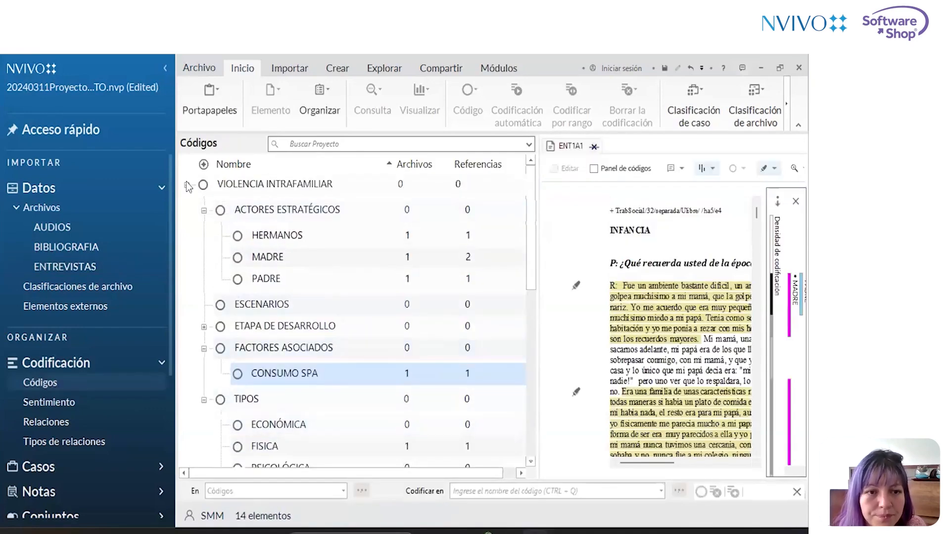
left_click_drag(538, 346, 379, 345)
left_click(538, 338)
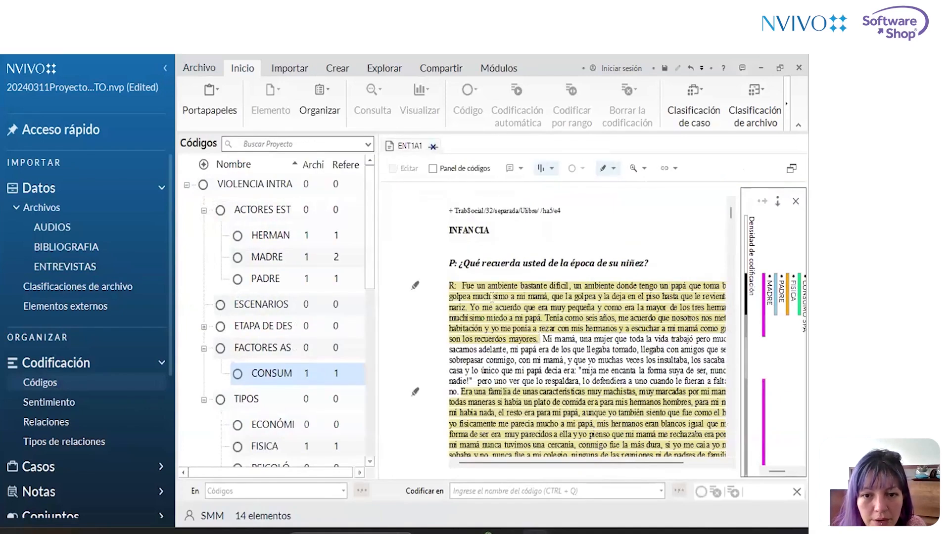
Select the passage from "Fue un ambiente" to "recuerdos mayores" in ENT1A1 and code it to MADRE.
left_click(448, 285, "shift")
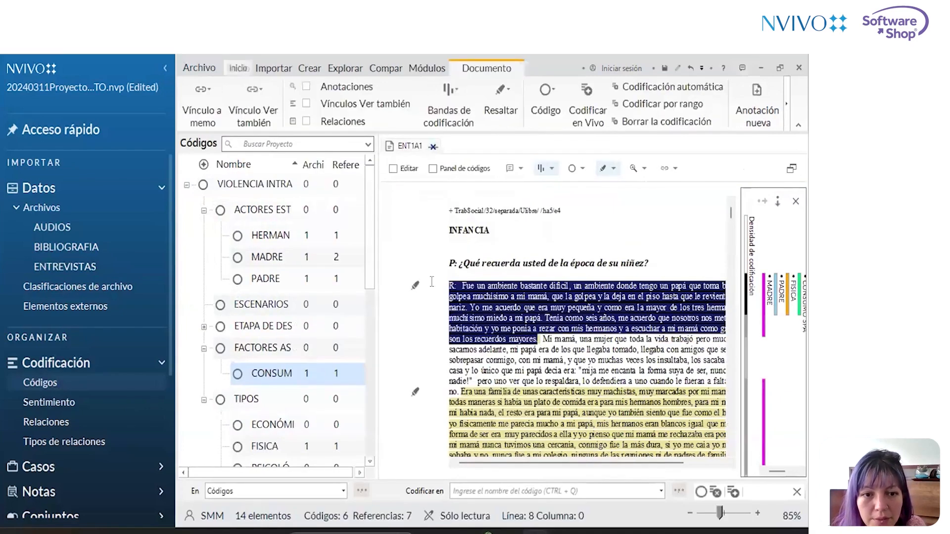
left_click(164, 64)
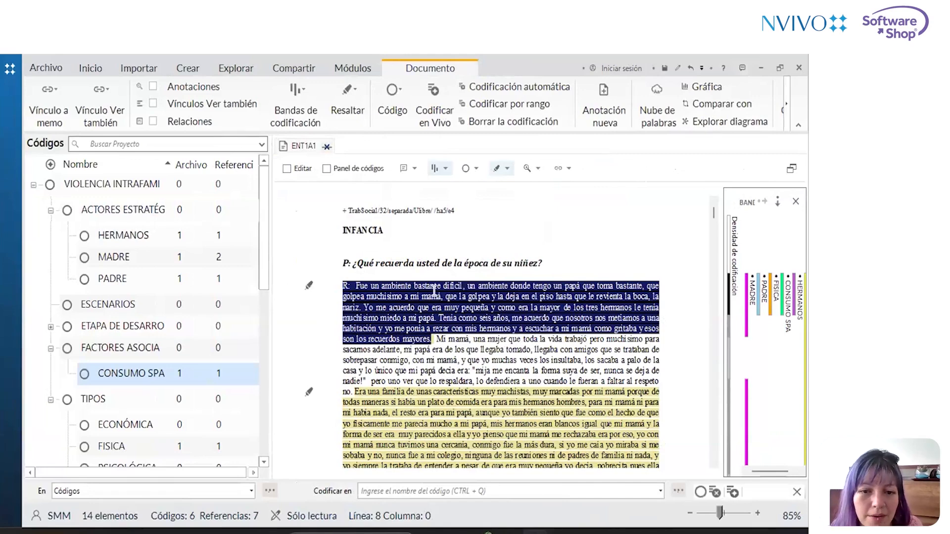
left_click_drag(425, 294, 136, 255)
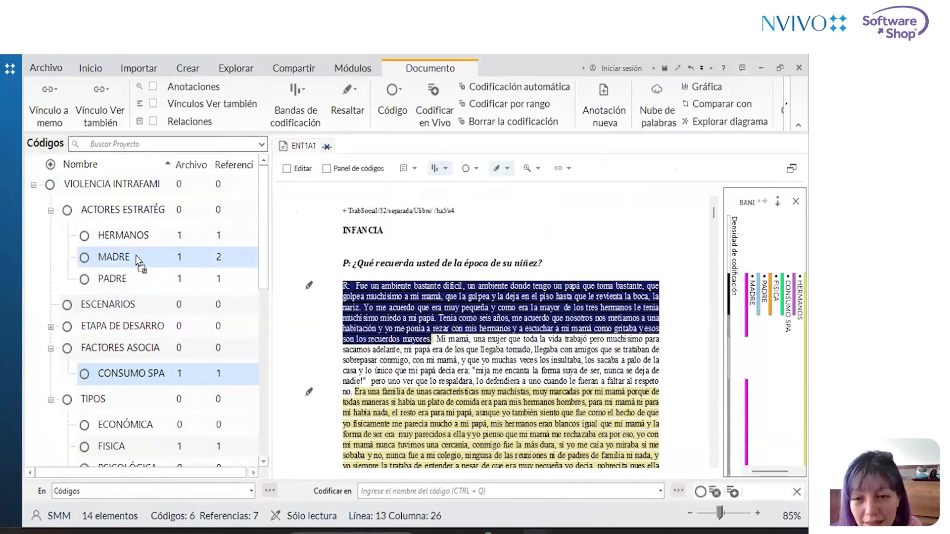
left_click_drag(136, 255, 135, 255)
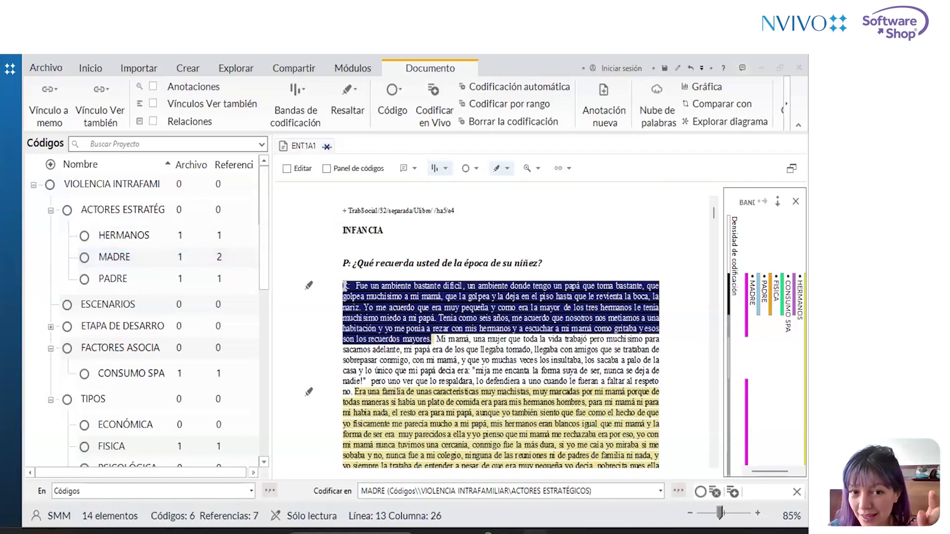
Look through the ENT1A1 interview and reselect the passage from "Fue un ambiente" to "recuerdos mayores".
left_click(413, 326)
scroll(442, 343, "down", 5)
scroll(442, 343, "down", 20)
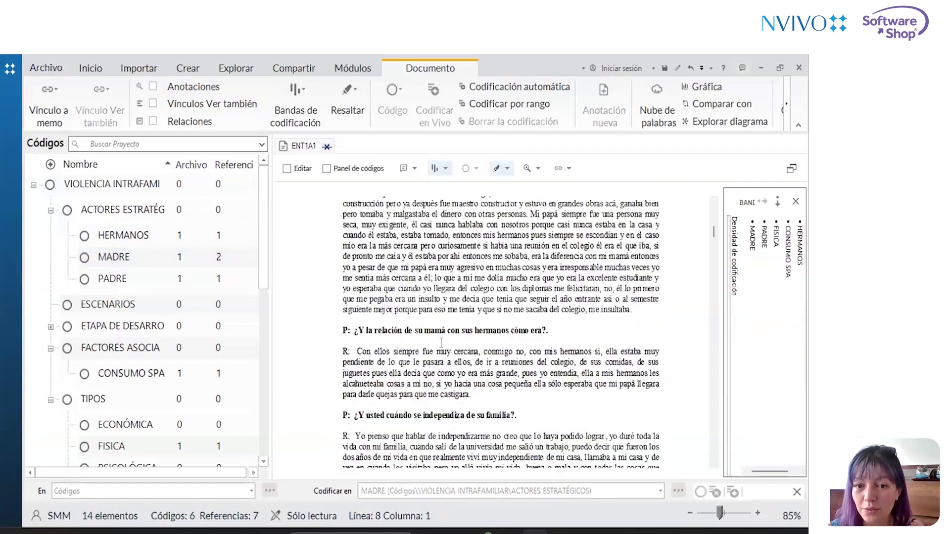
scroll(441, 342, "up", 15)
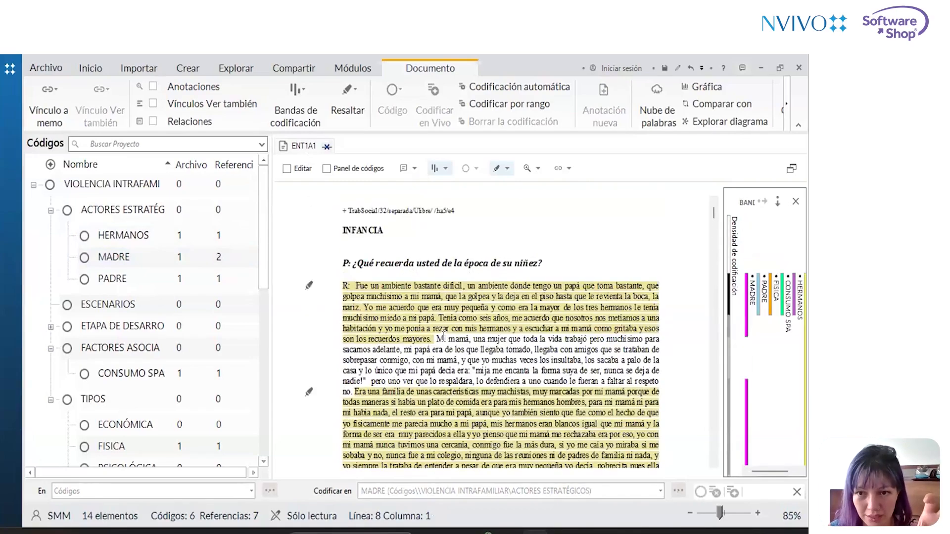
left_click_drag(341, 286, 436, 340)
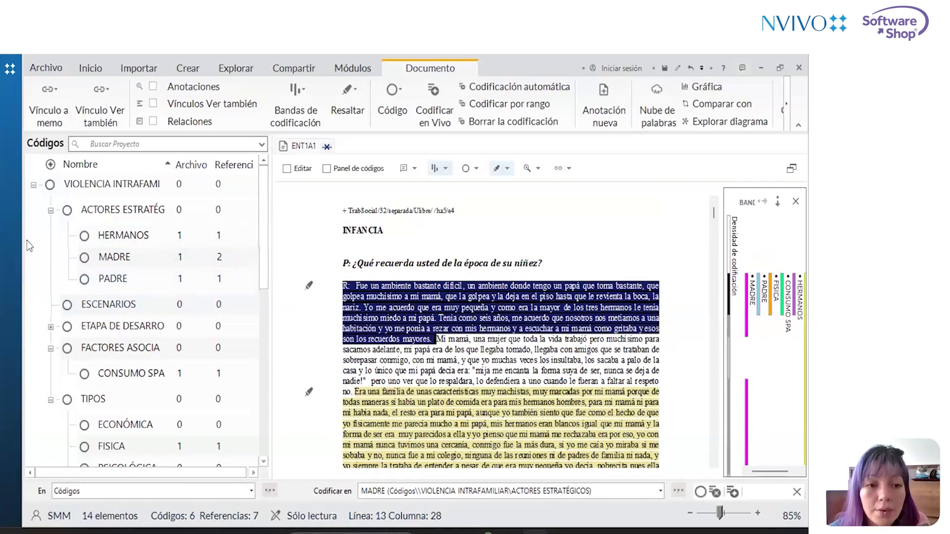
Collapse ACTORES ESTRATÉGICOS and FACTORES ASOCIADOS, keep TIPOS expanded, and save the project.
left_click(50, 211)
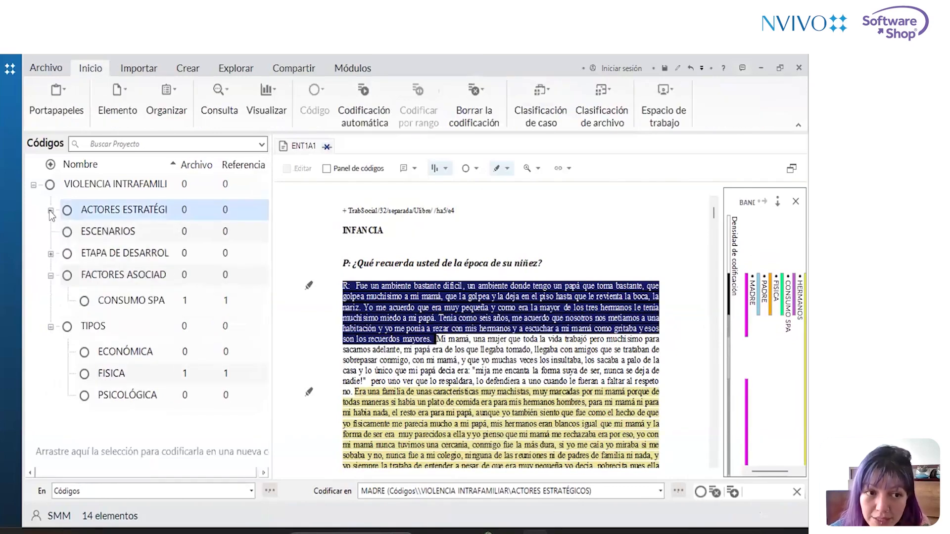
left_click(50, 276)
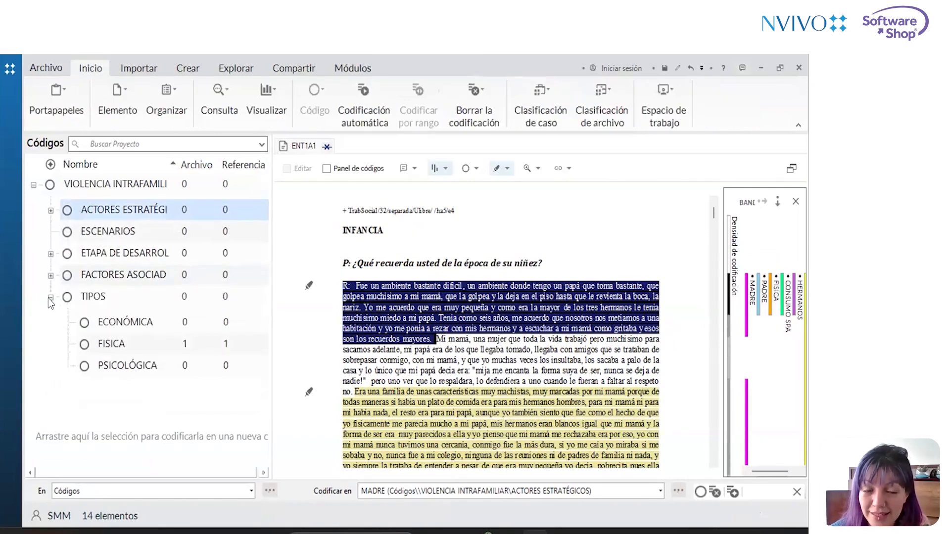
left_click(49, 297)
right_click(70, 332)
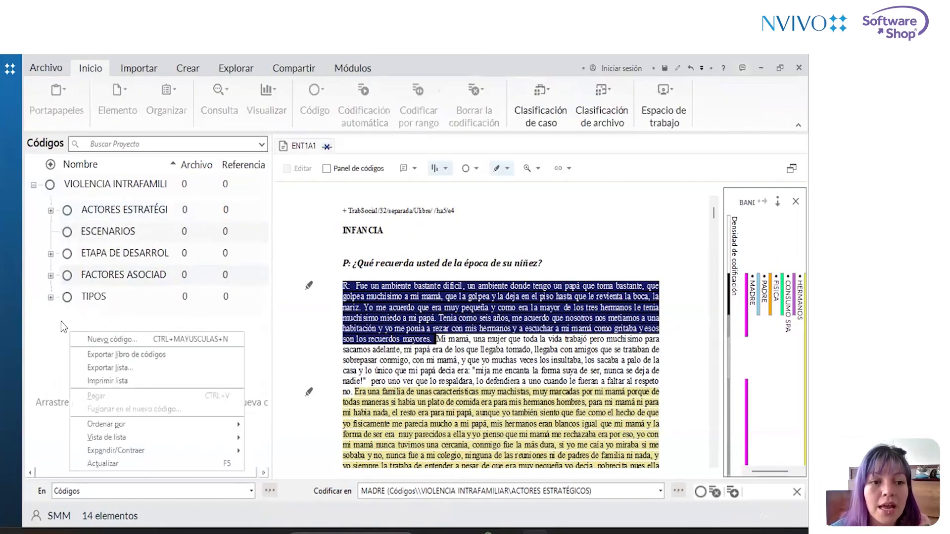
left_click(50, 298)
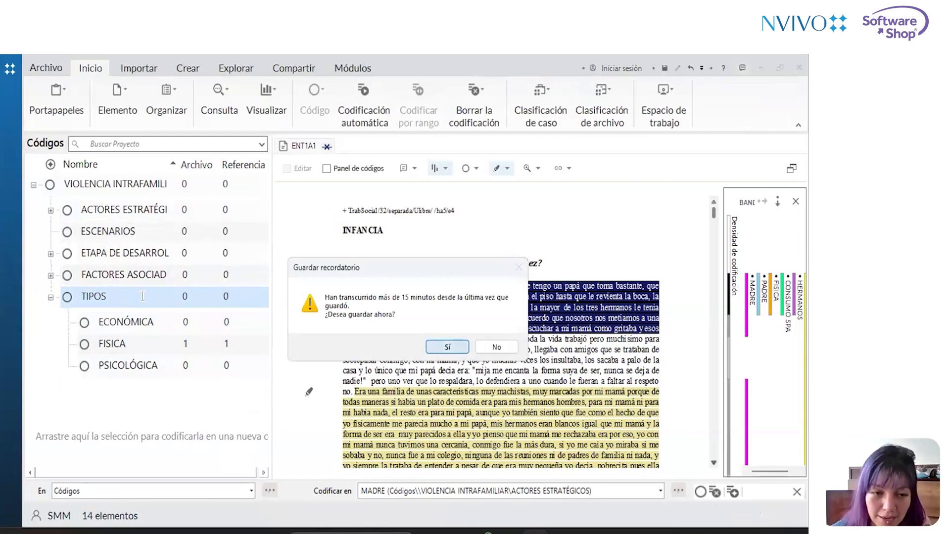
key("Return")
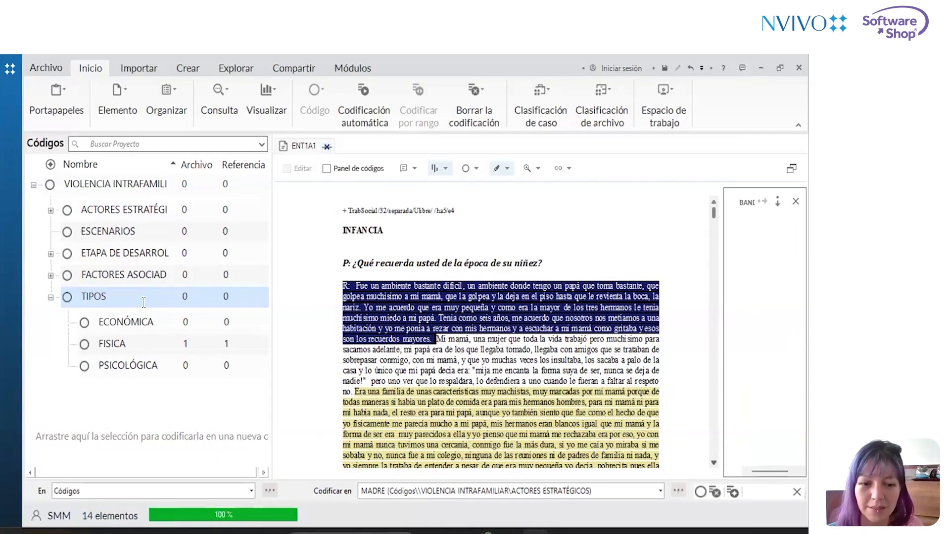
Create the code Física under TIPOS and code the passage from "Mi mamá, una mujer" to "al respeto no" to it.
right_click(144, 306)
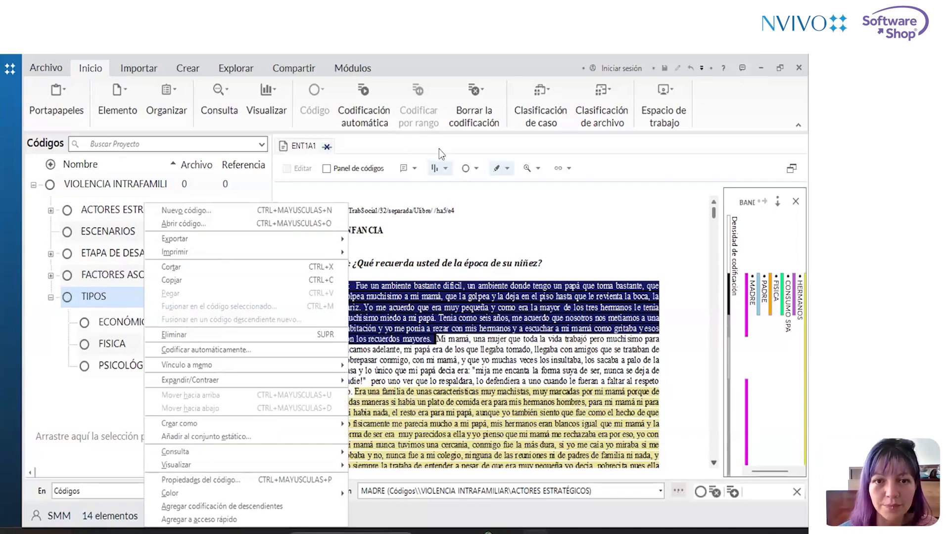
left_click(133, 291)
right_click(133, 292)
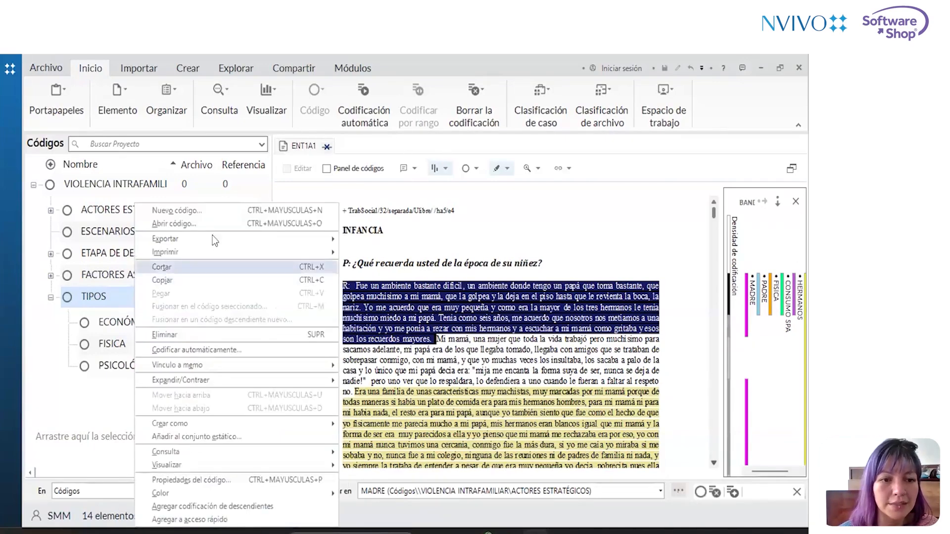
left_click(216, 210)
type("Violencia f")
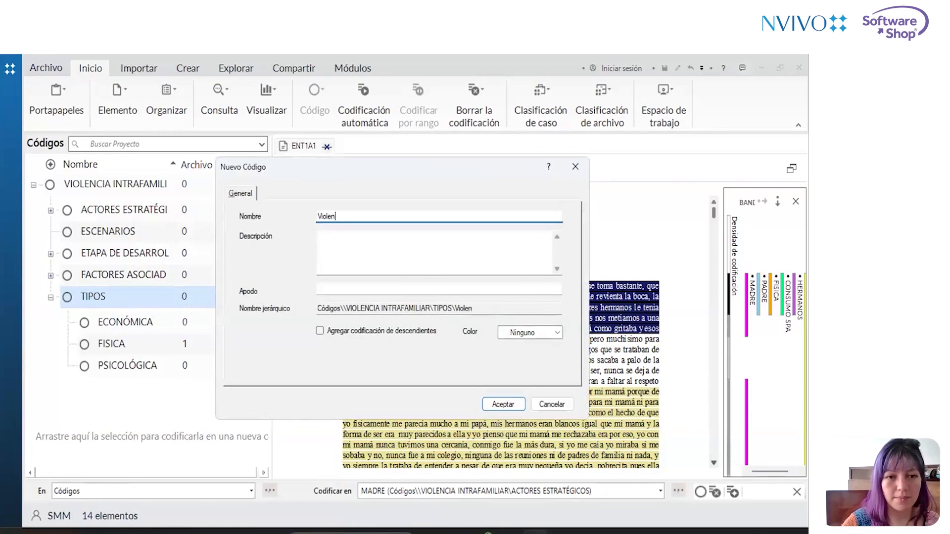
key("BackSpace")
key("BackSpace")
key("BackSpace")
key("BackSpace")
key("BackSpace")
key("BackSpace")
key("BackSpace")
key("BackSpace")
key("BackSpace")
key("BackSpace")
key("BackSpace")
type("f")
key("BackSpace")
type("FISICA")
key("BackSpace")
key("BackSpace")
key("BackSpace")
key("BackSpace")
key("BackSpace")
key("BackSpace")
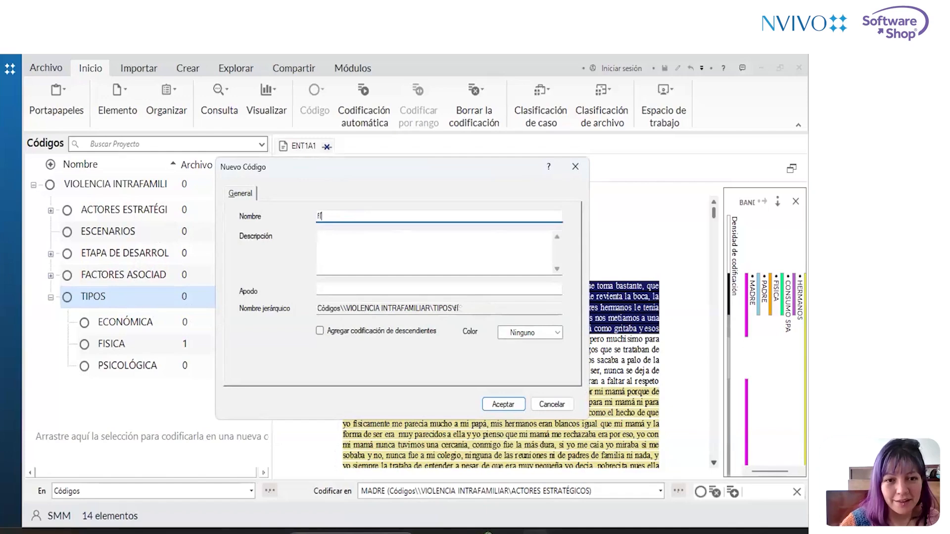
type("Física")
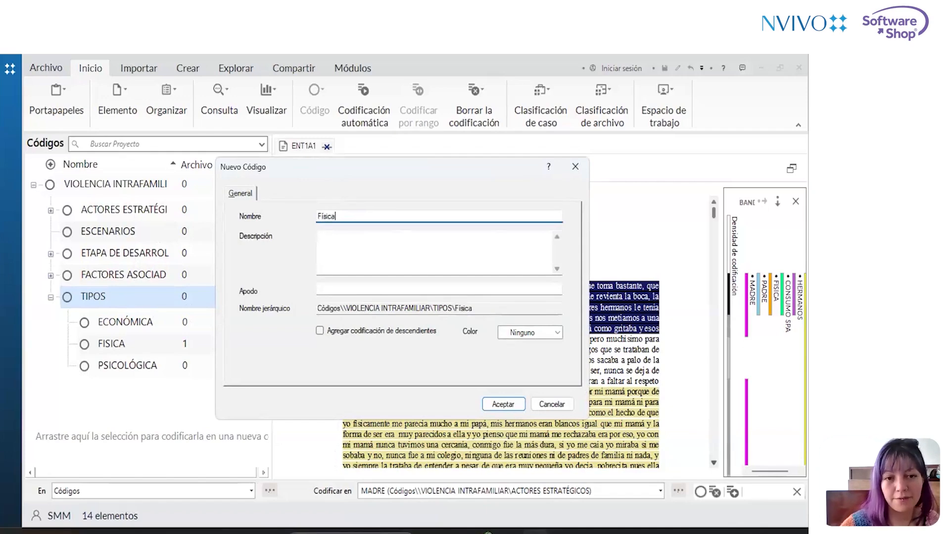
key("Return")
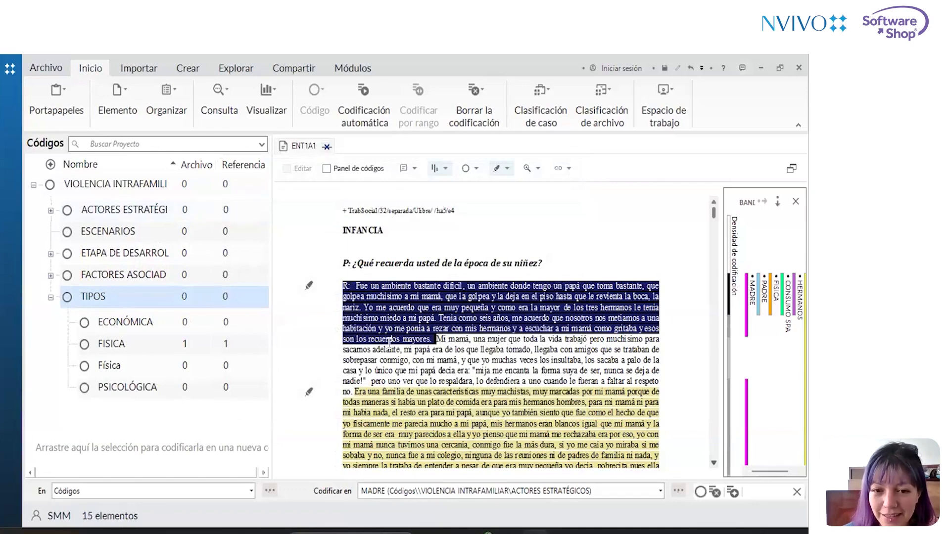
left_click_drag(437, 339, 169, 370)
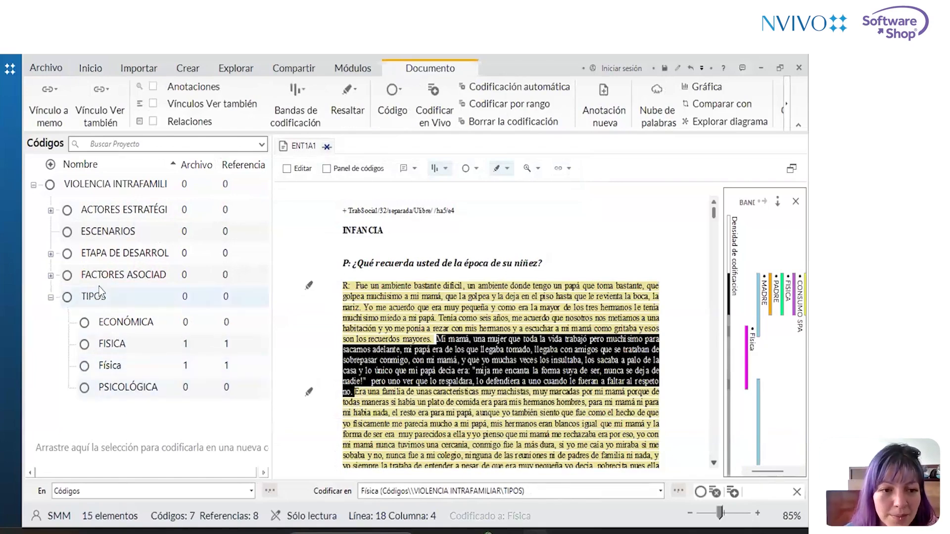
Try to add another code named Fisica under TIPOS, and create it as "1. Fisica" instead.
right_click(146, 307)
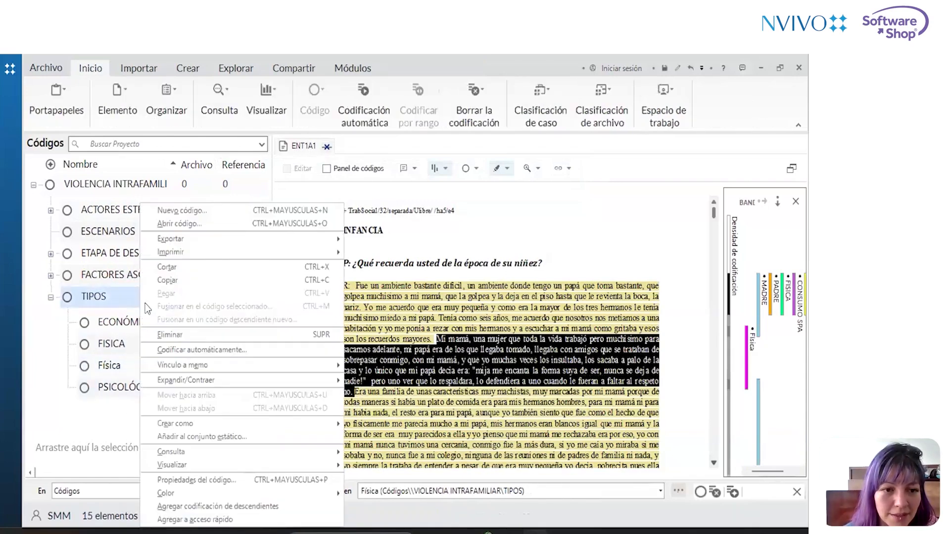
left_click(178, 211)
type("Fisica")
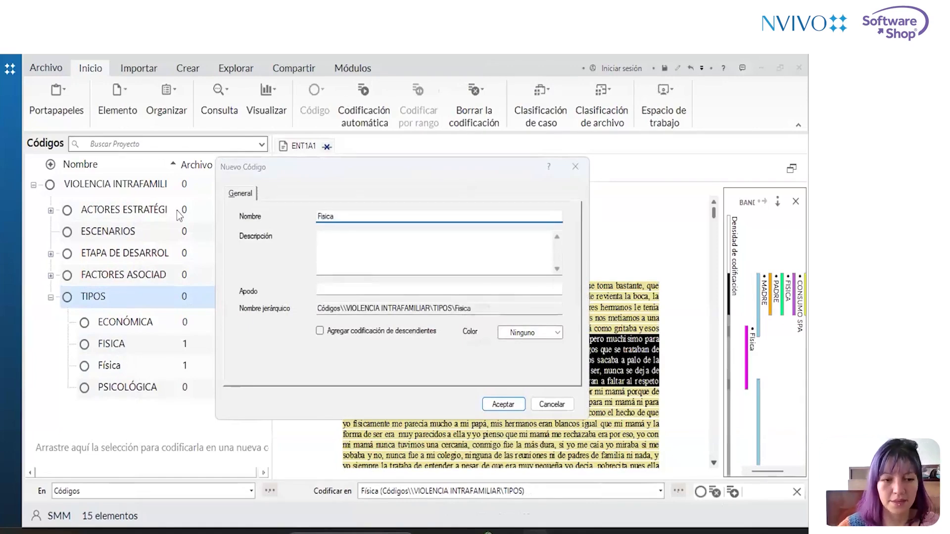
key("Return")
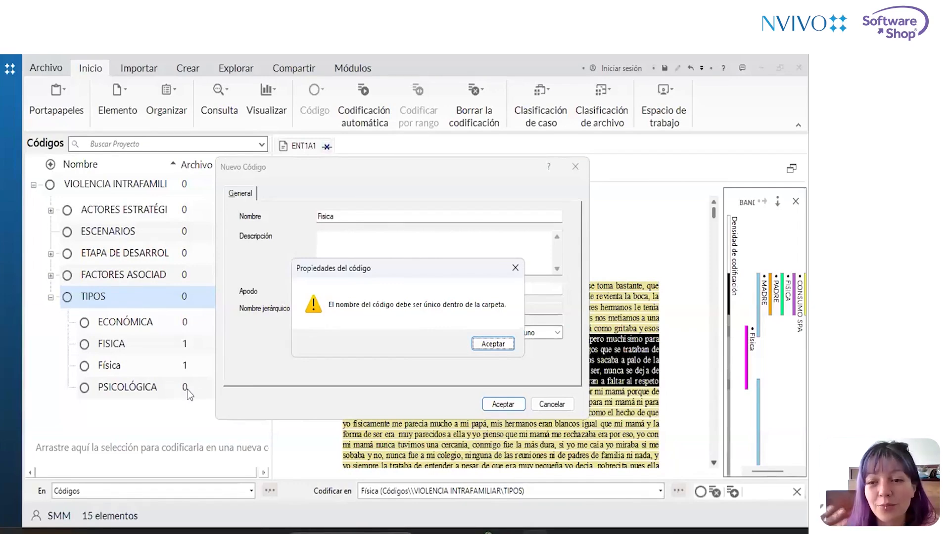
left_click(501, 345)
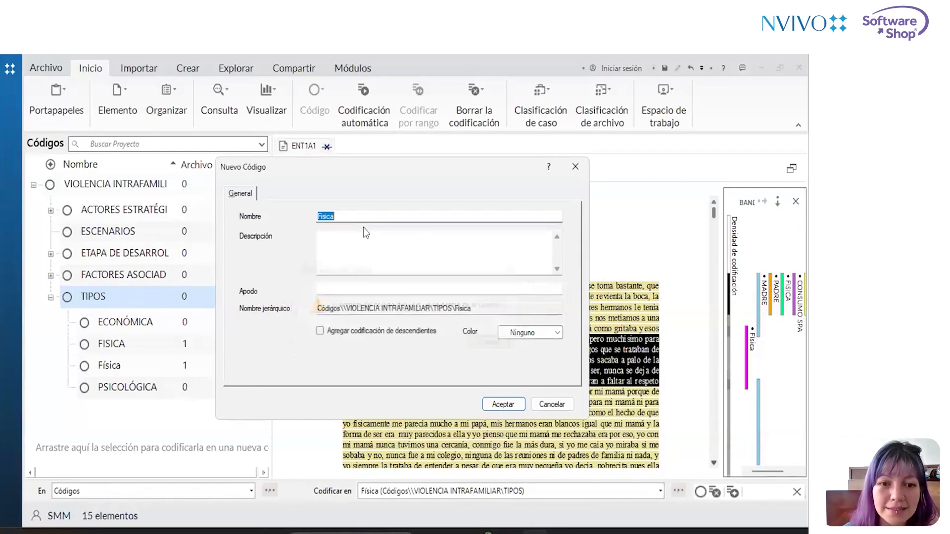
type("1. Física")
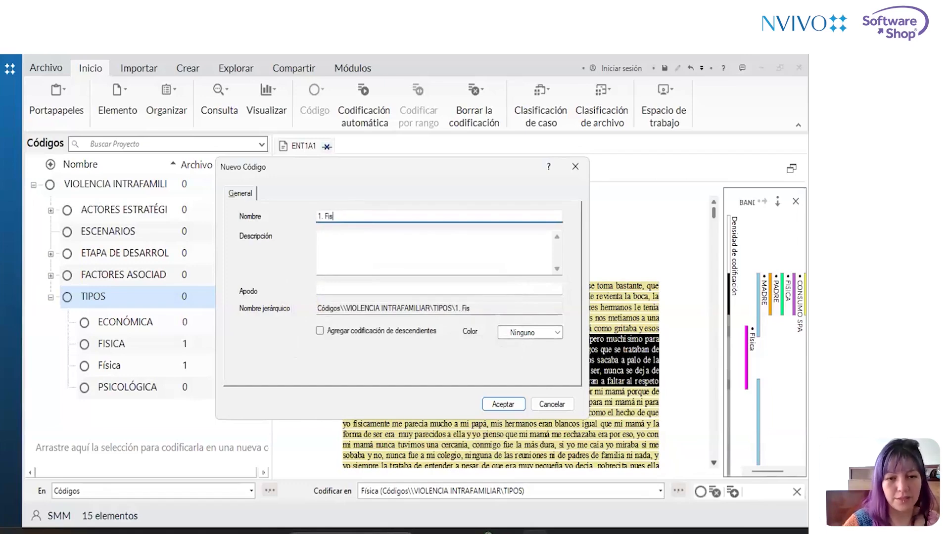
left_click(500, 405)
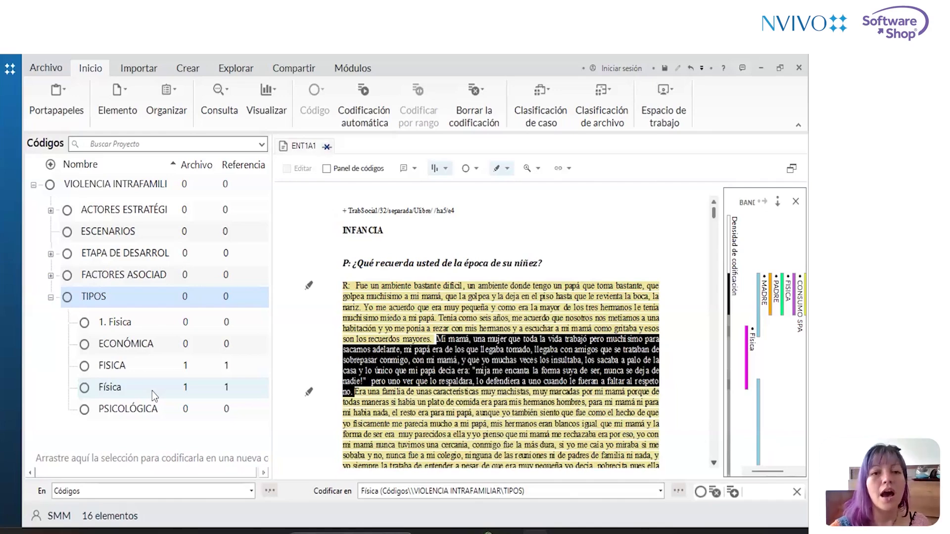
Open the Física and FISICA codes and compare their coded references.
left_click(153, 390)
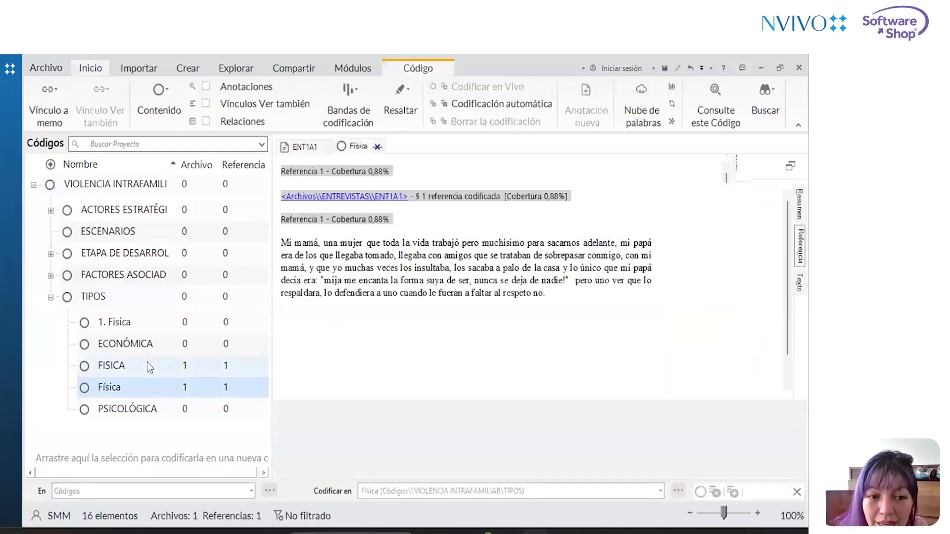
left_click(150, 366)
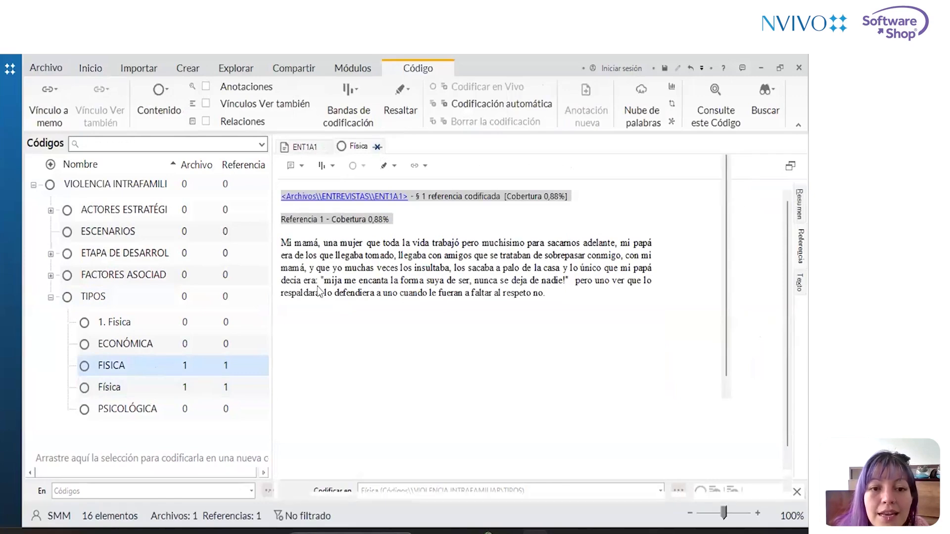
double_click(112, 365)
left_click(355, 147)
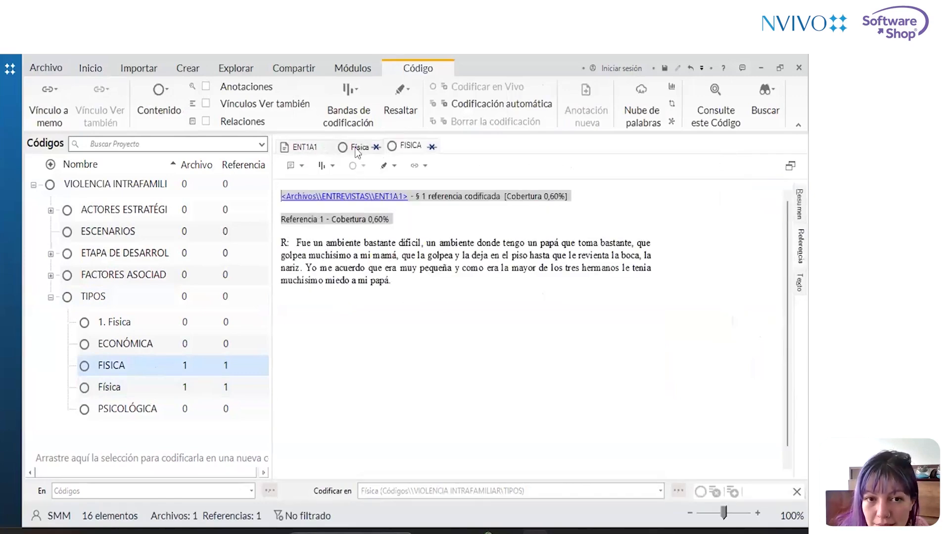
Return to ENT1A1 and code the passage from "Fue un ambiente" to "al respeto no" to the code 1. Fisica.
left_click(163, 323)
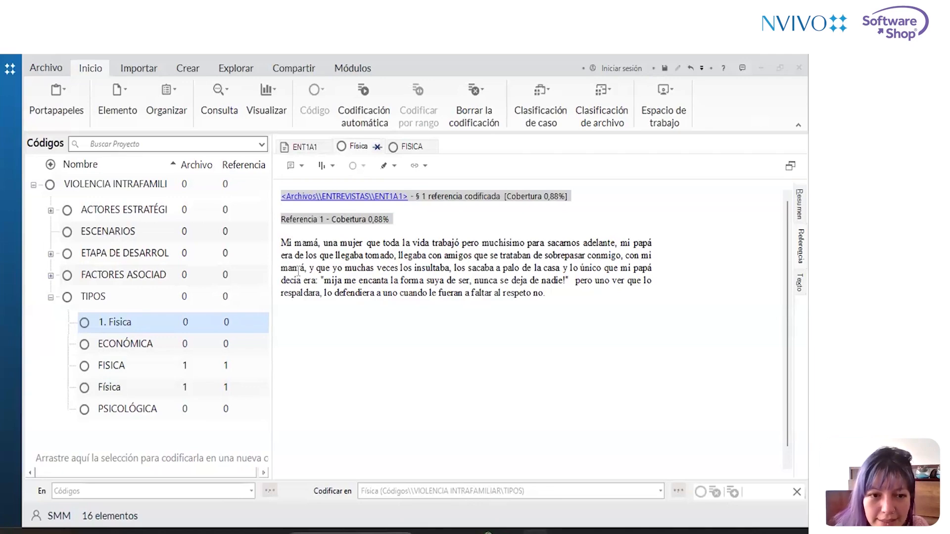
left_click(326, 196)
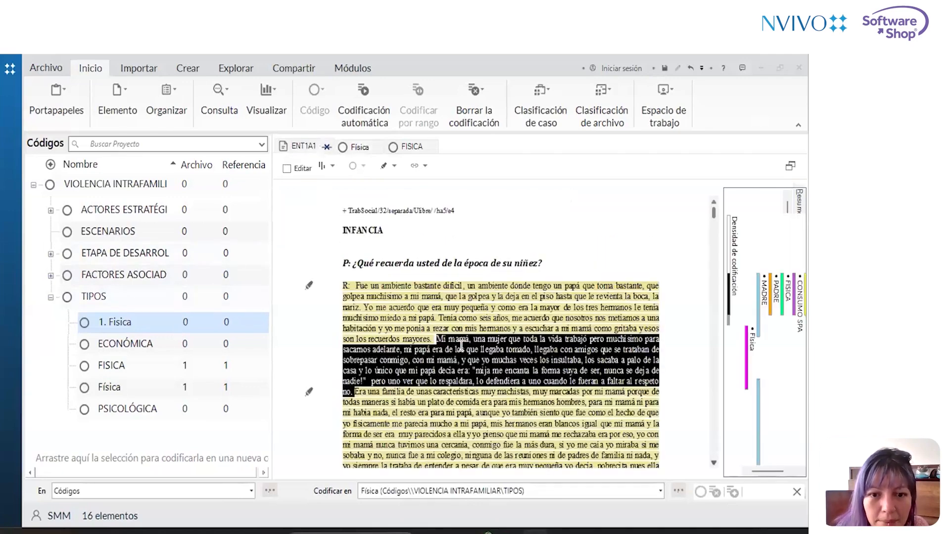
left_click_drag(327, 309, 284, 348)
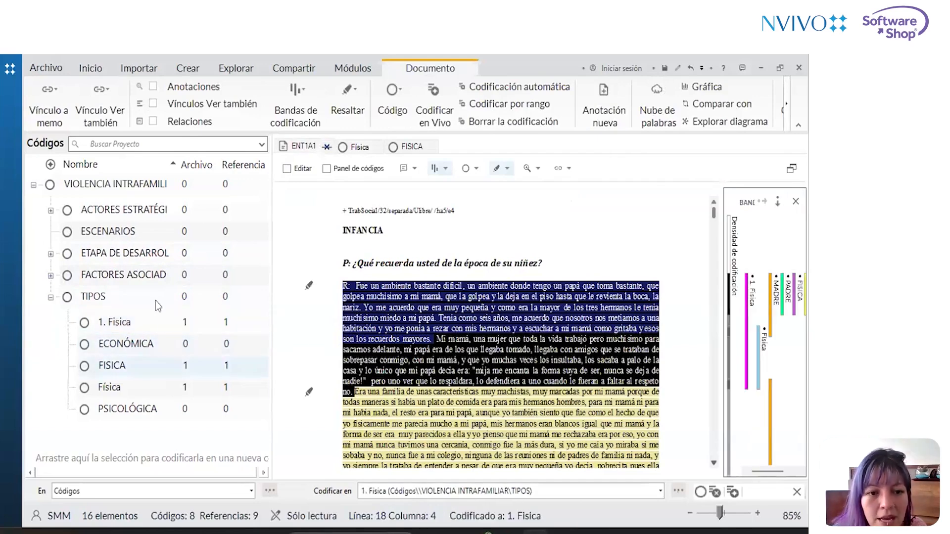
Review the code 1. Fisica, cut it and merge it into Física under TIPOS with the default merge options.
left_click(148, 323)
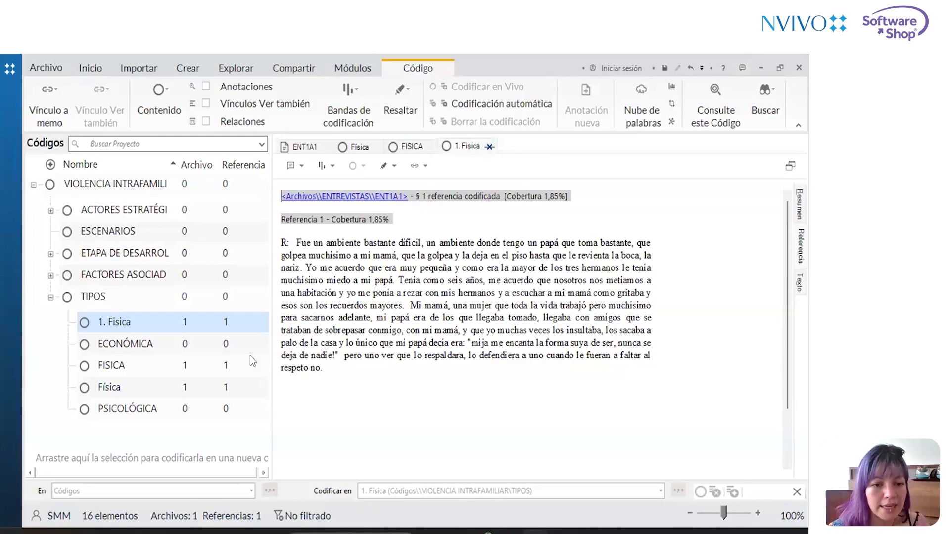
right_click(146, 320)
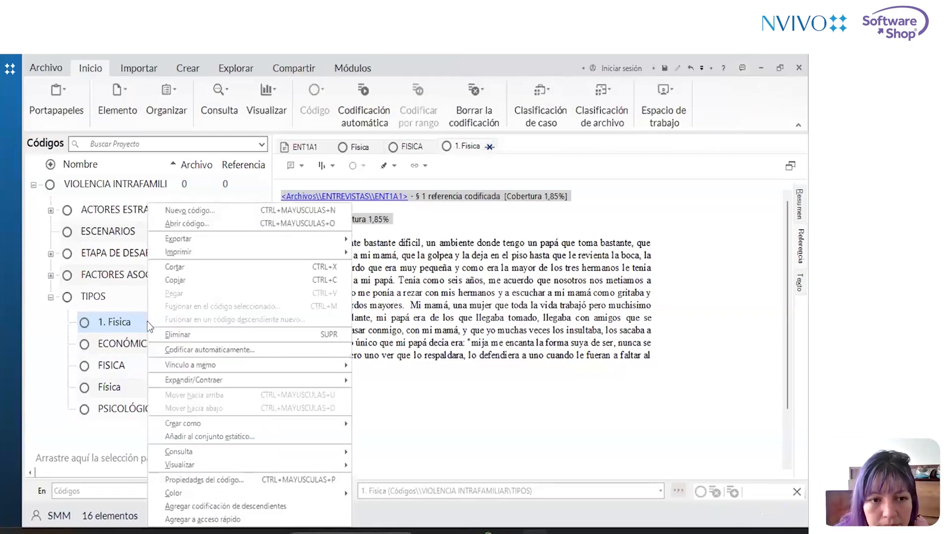
left_click(200, 265)
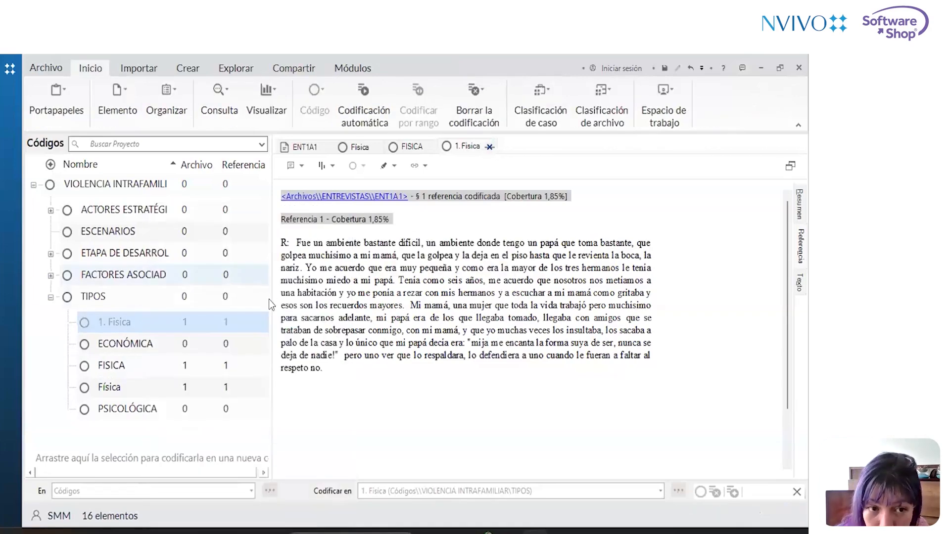
left_click(114, 393)
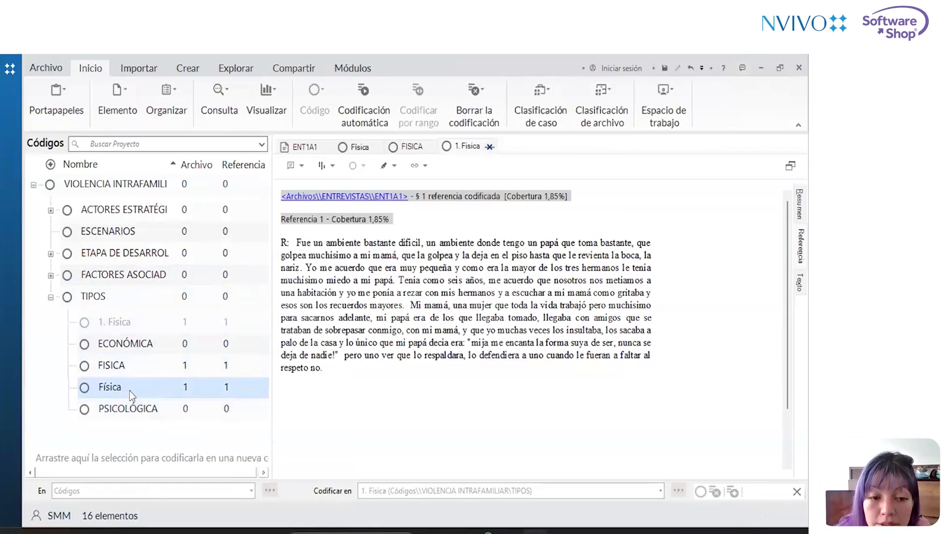
right_click(132, 394)
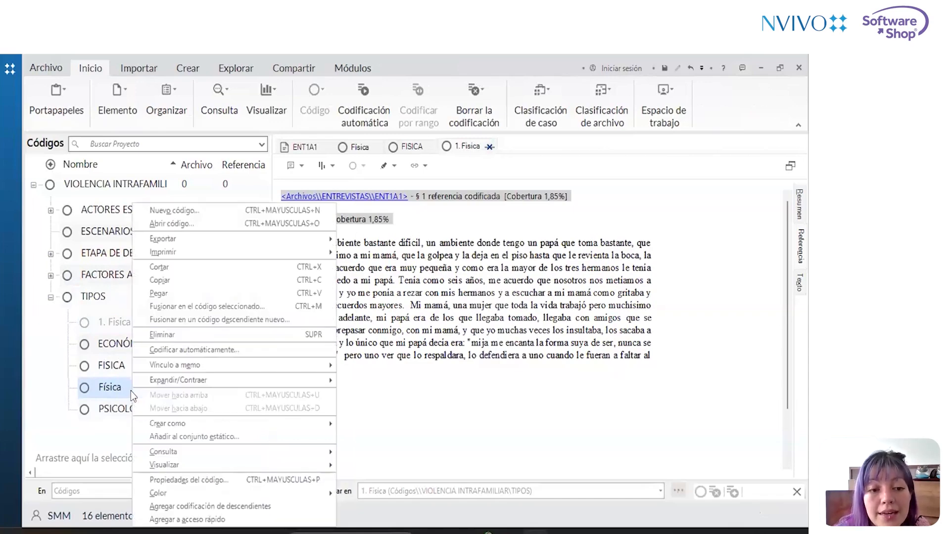
left_click(199, 306)
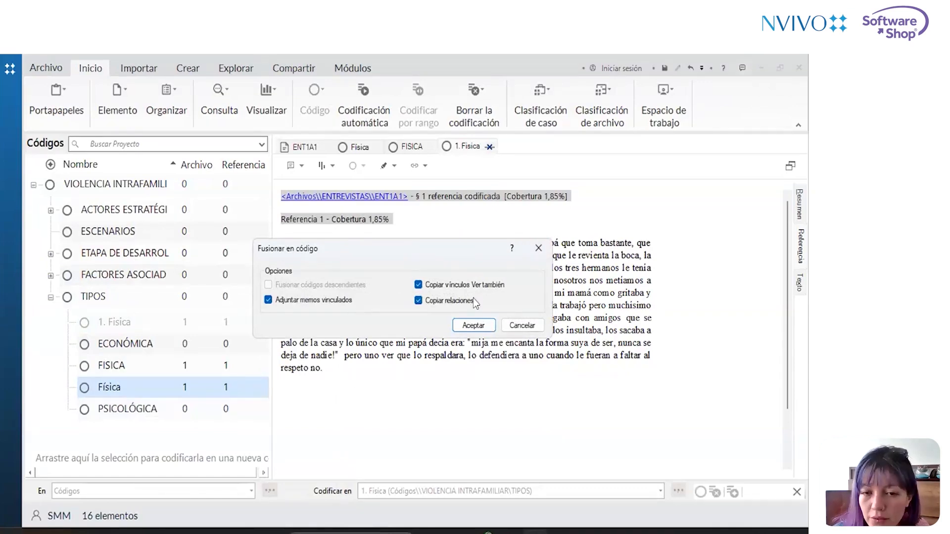
left_click(474, 325)
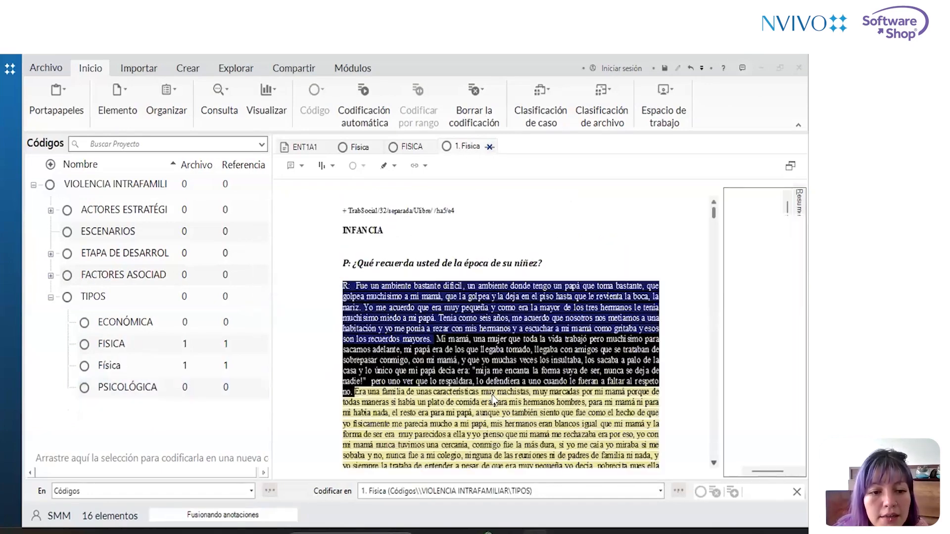
left_click(489, 147)
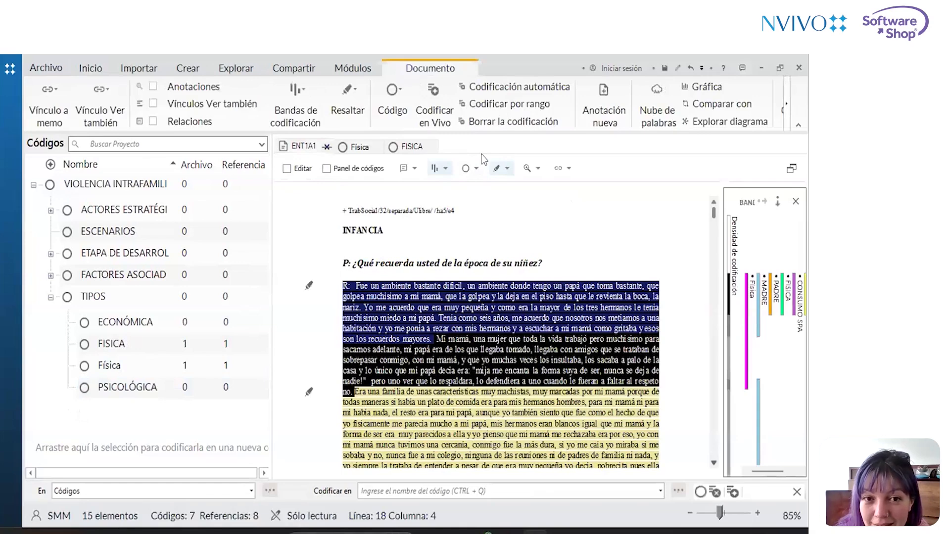
Compare the coded references of the FISICA and Física codes.
left_click(410, 146)
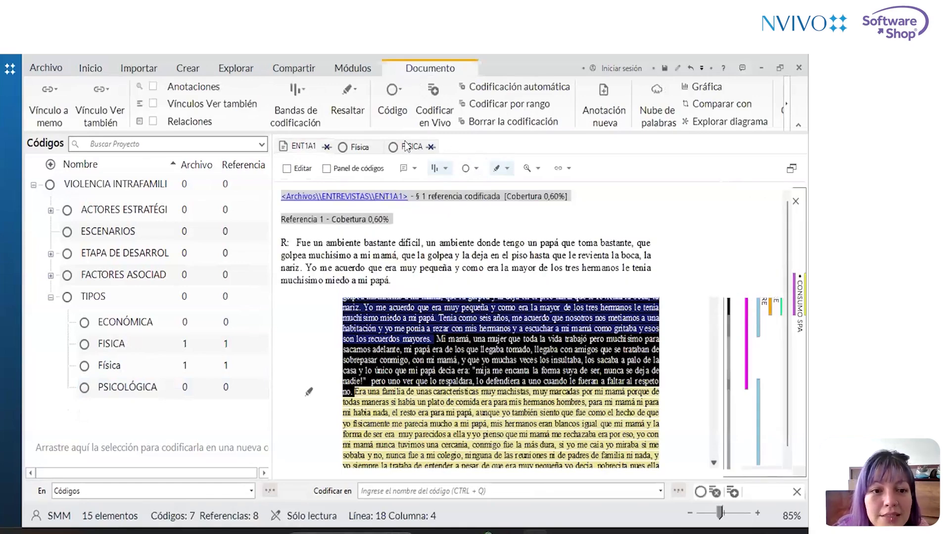
left_click(342, 148)
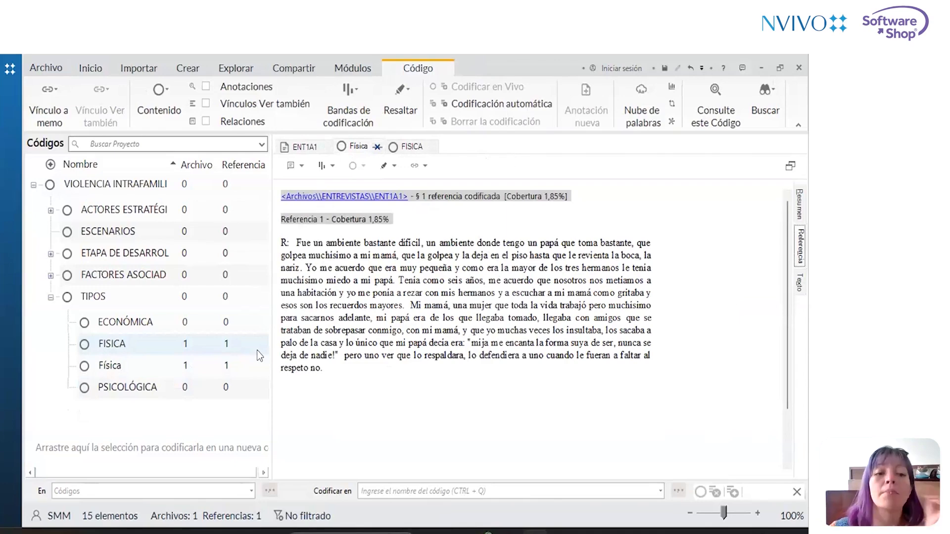
left_click(411, 151)
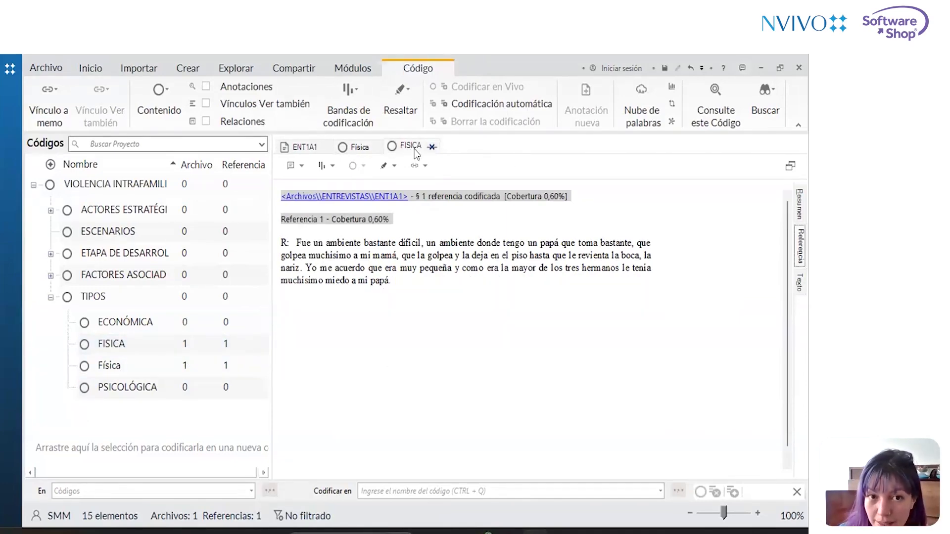
Cut the code FISICA and merge it into Física, accepting the default merge options.
right_click(161, 345)
left_click(206, 268)
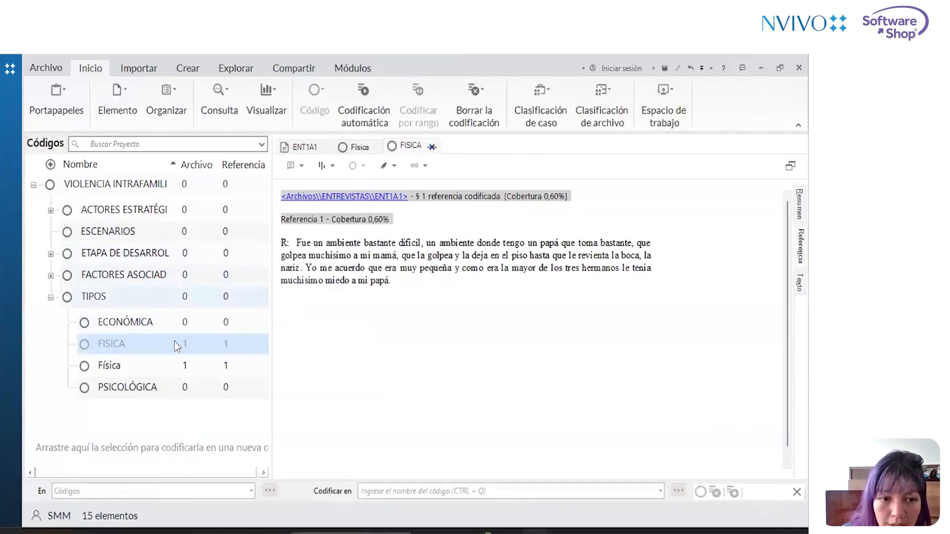
left_click(153, 372)
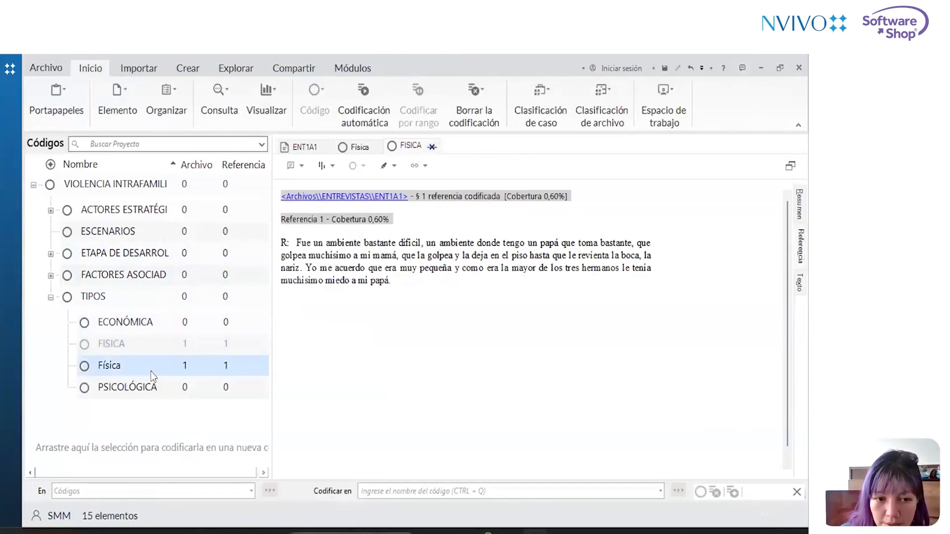
right_click(152, 376)
left_click(206, 316)
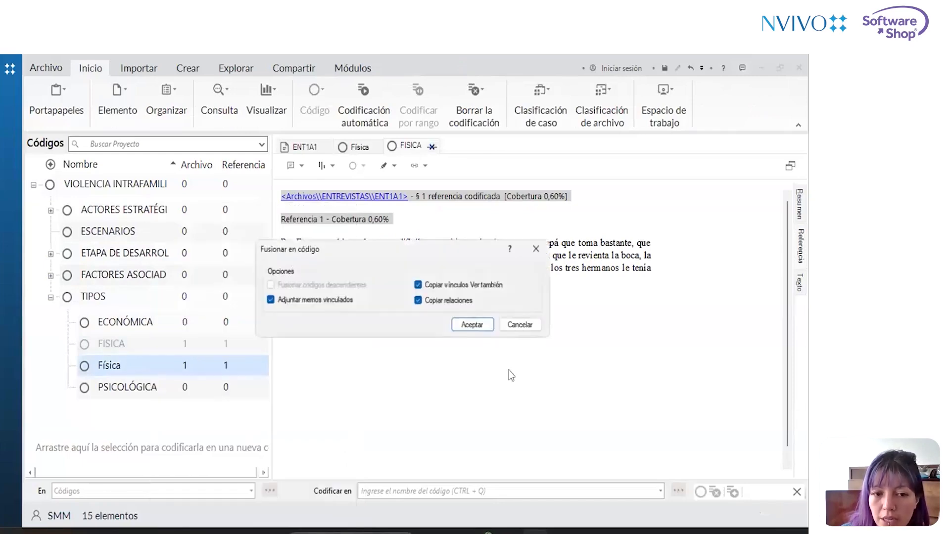
left_click(482, 322)
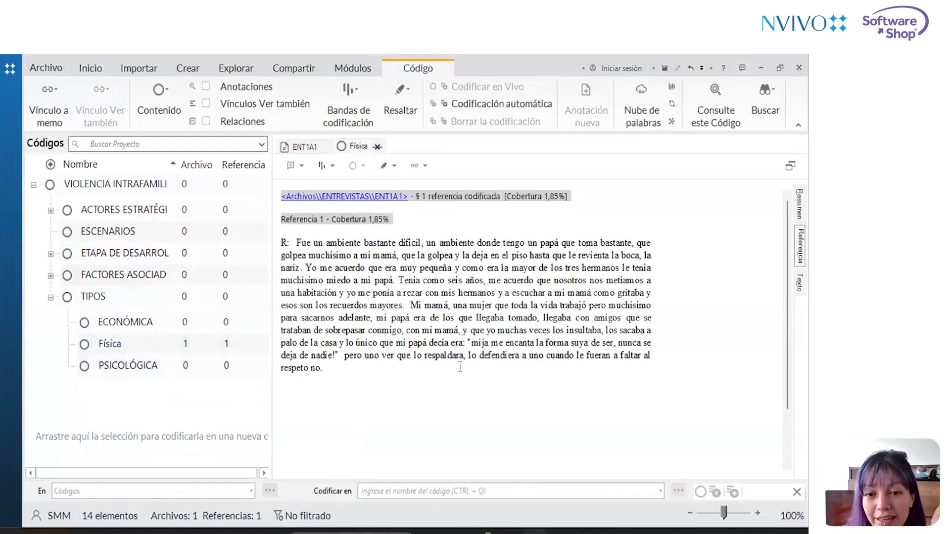
Examine the merged reference in Física and the ENT1A1 interview, and close the code.
left_click_drag(425, 293, 414, 371)
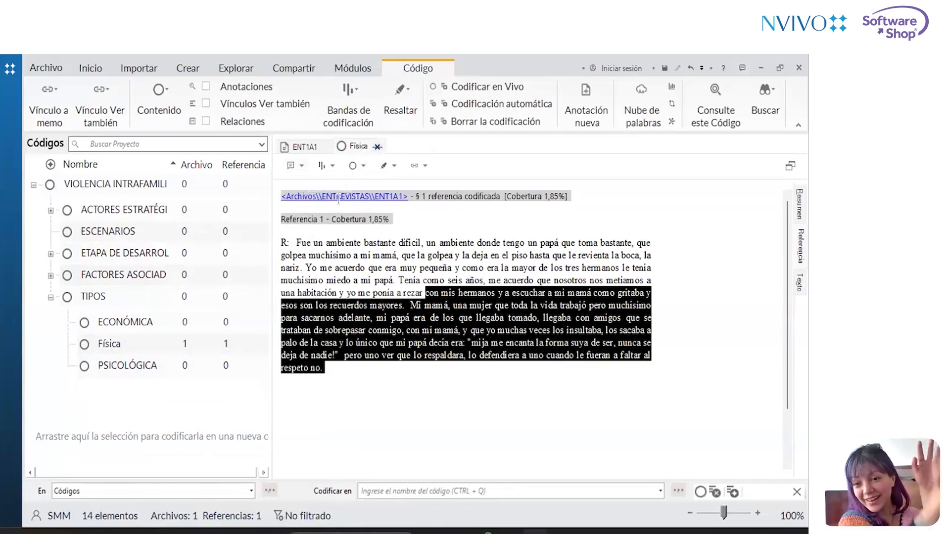
left_click(314, 150)
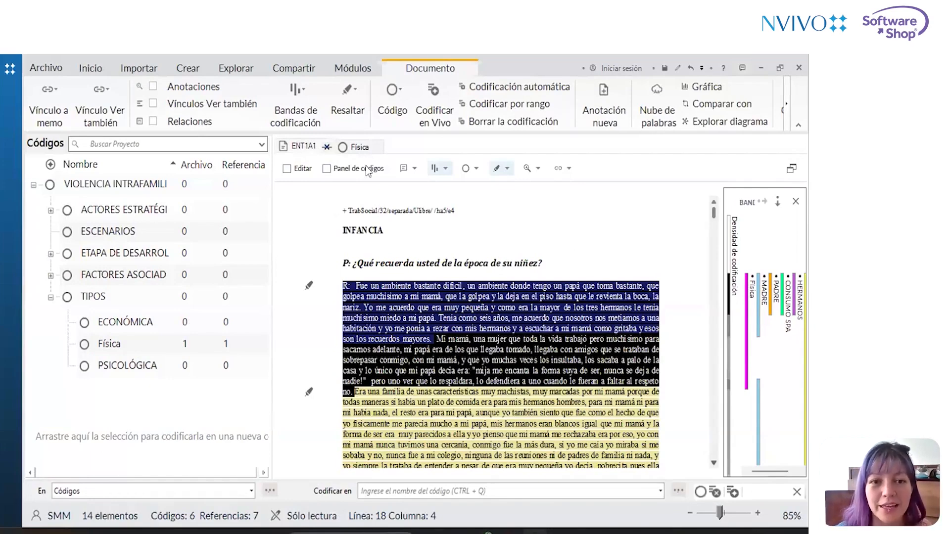
left_click(357, 149)
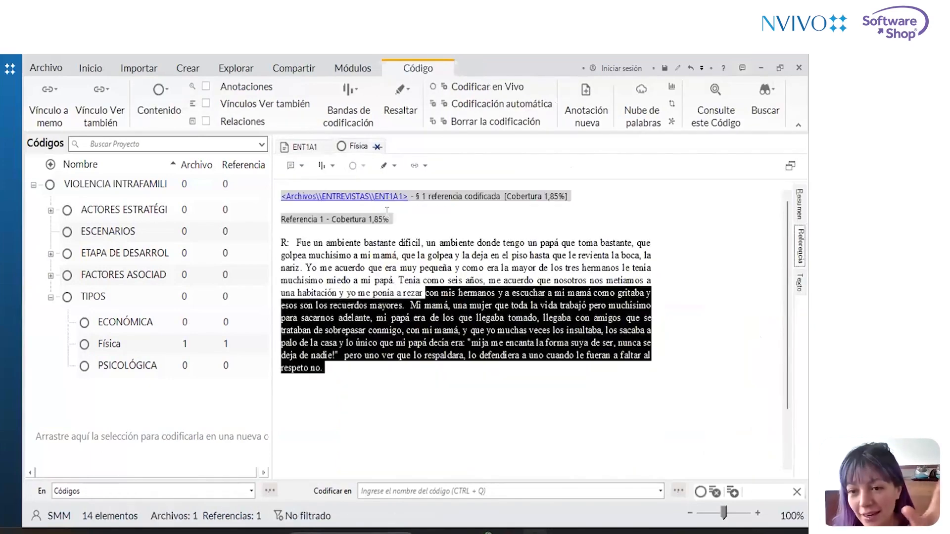
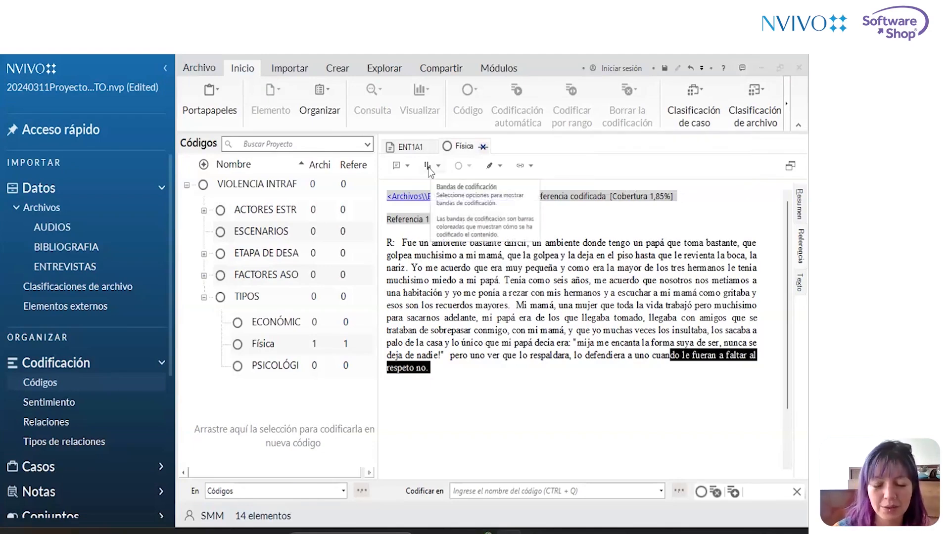
left_click(483, 147)
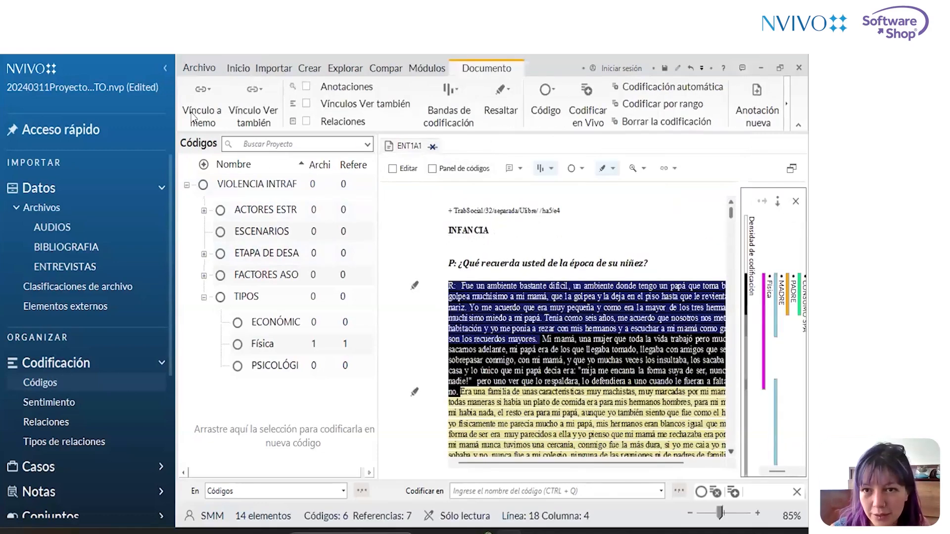
Annotate the ENT1A1 passage from "Mi mamá, una mujer" to "al respeto no" with "Comentarios. Anotaciones propias a ese segmento particular".
left_click(165, 70)
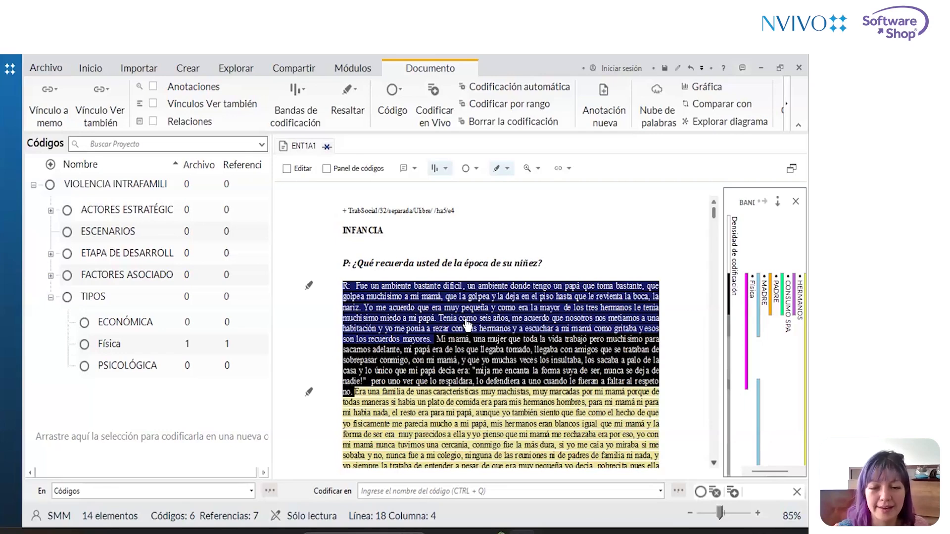
left_click(565, 286)
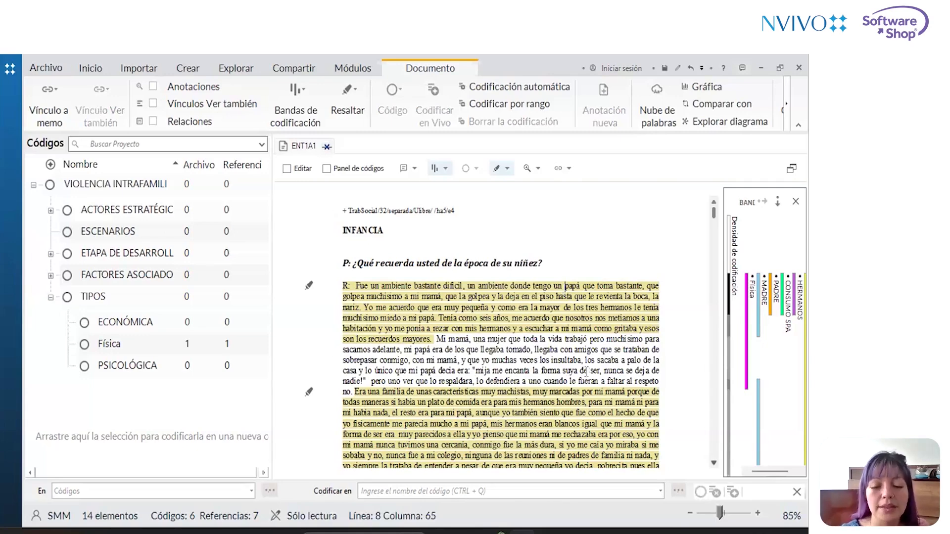
left_click_drag(436, 339, 351, 391)
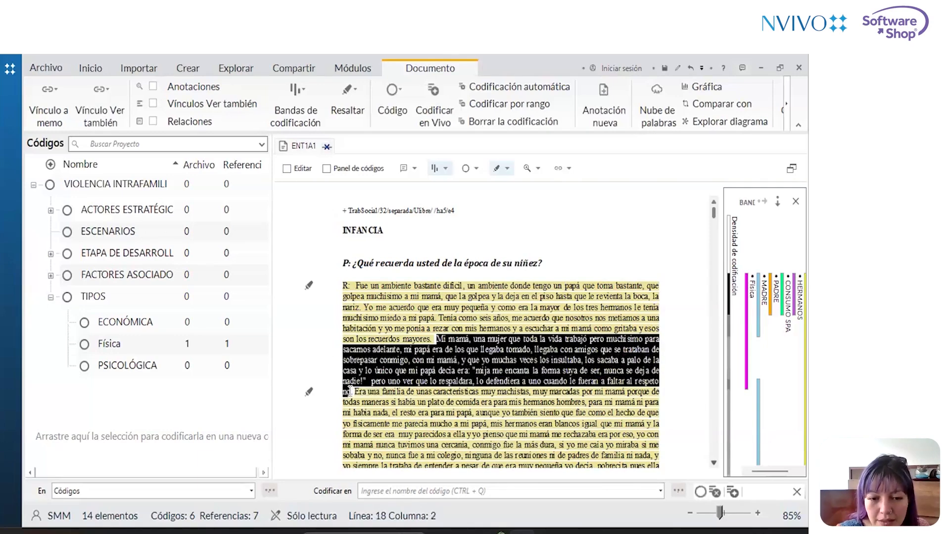
left_click(412, 174)
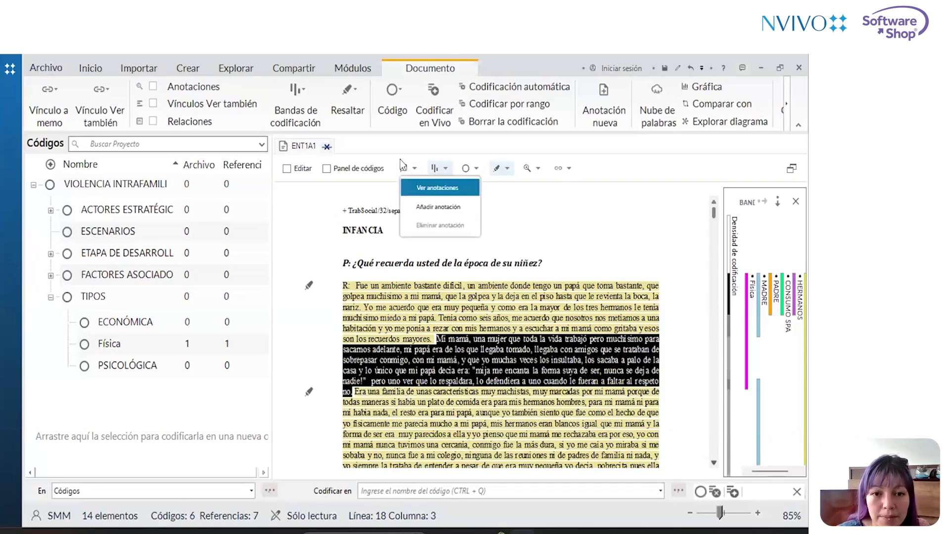
left_click(438, 206)
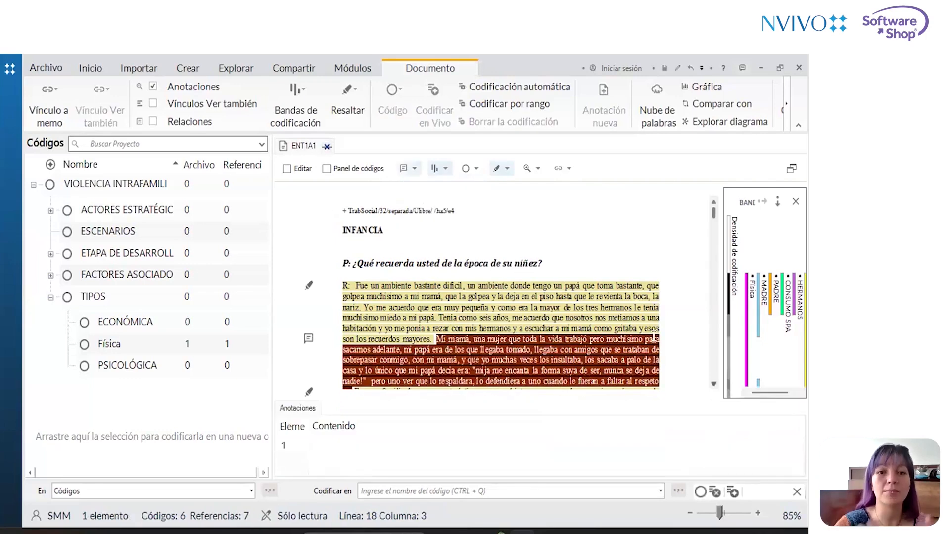
type("Comentarios.")
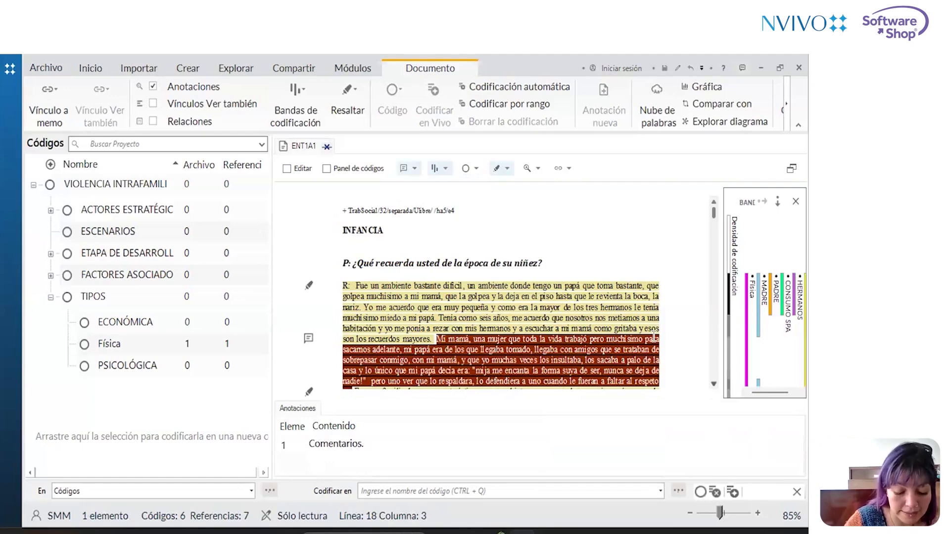
type(" Anotaciones ")
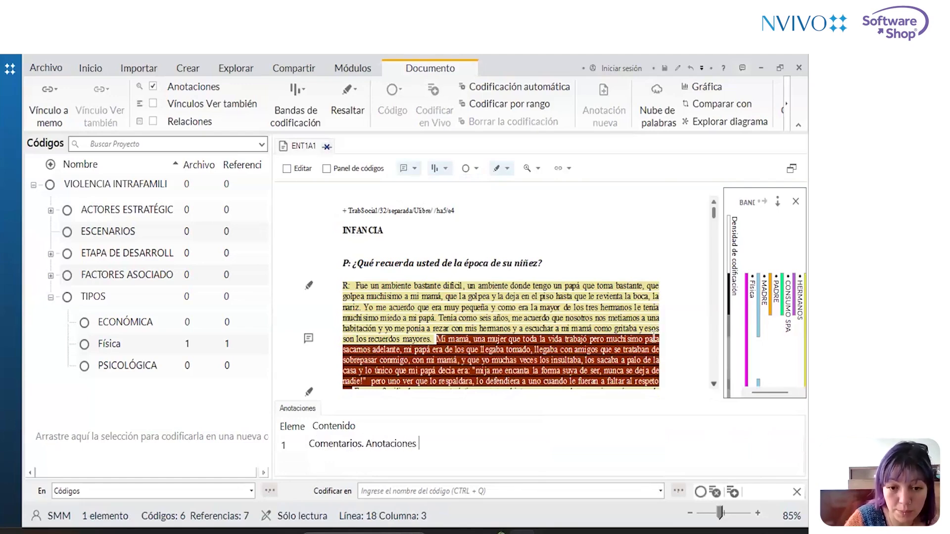
type("propias a")
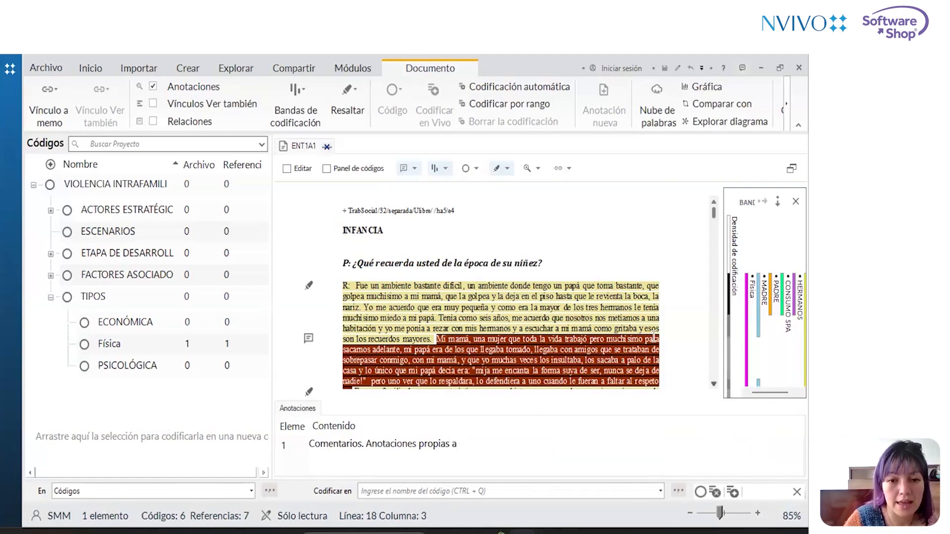
type(" ese segme")
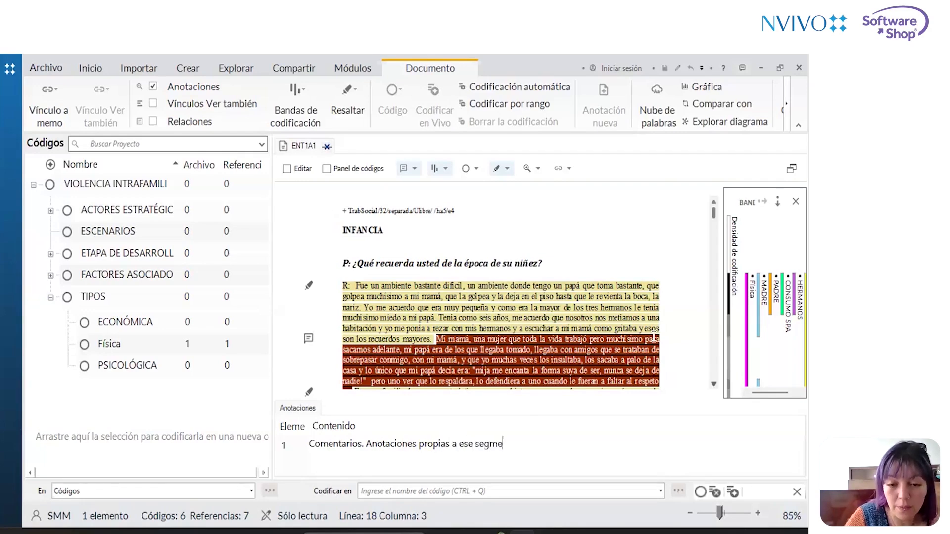
type("nto particular. )(")
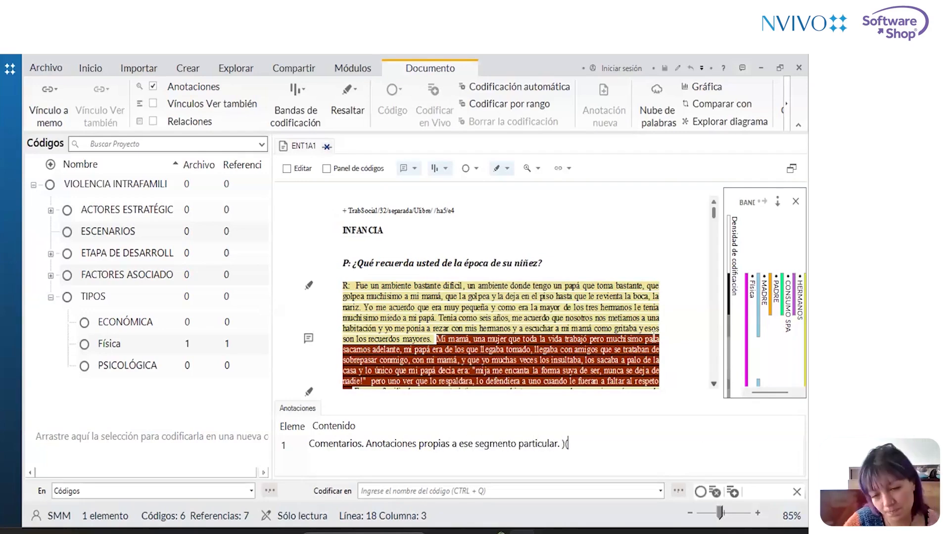
Extend the first annotation's text with the parenthesis "(Señalizaciones - Implementación uso del idioma...)".
key("BackSpace")
key("BackSpace")
type("()")
key("Left")
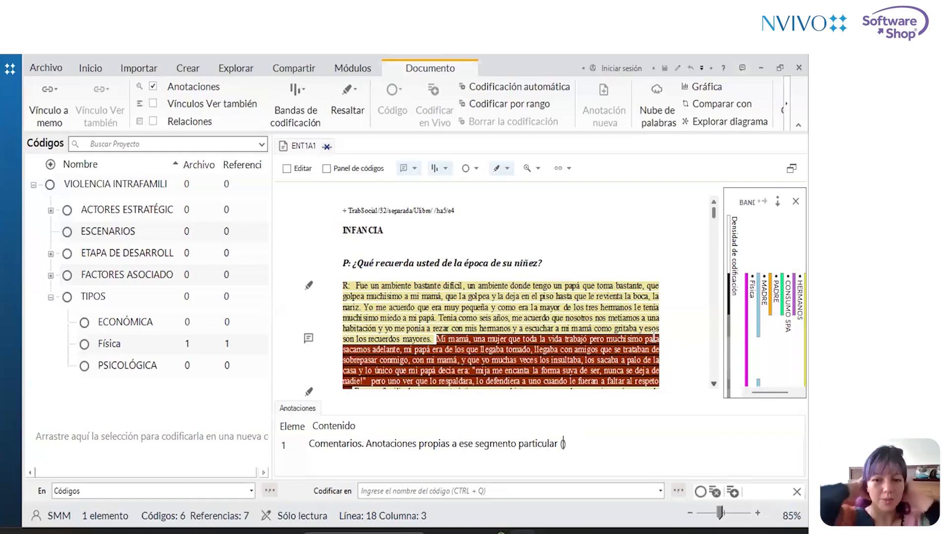
type("Señalizacione")
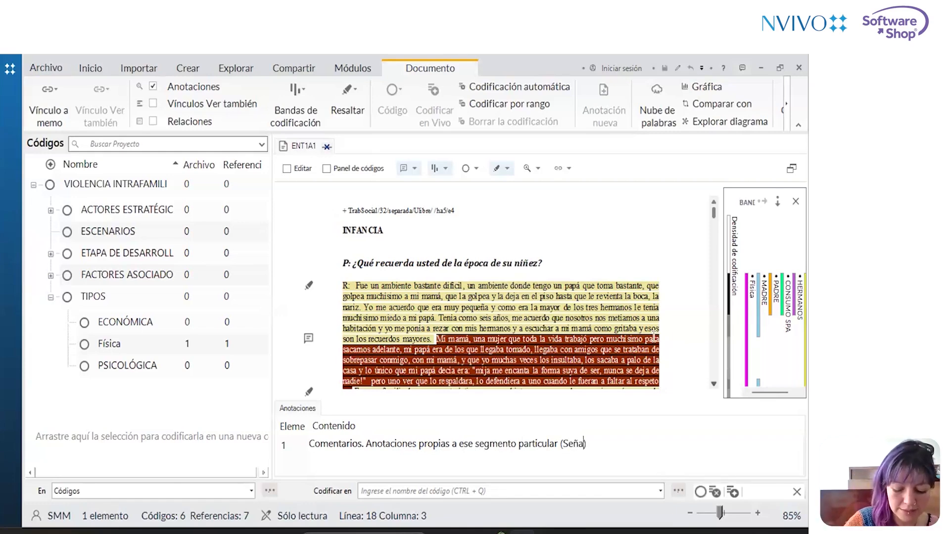
type("s - ")
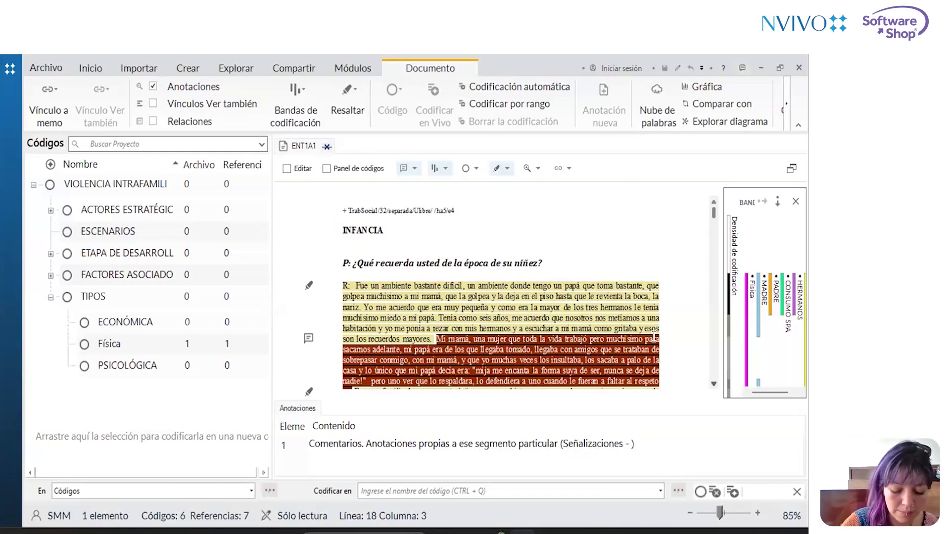
type("Implementaci")
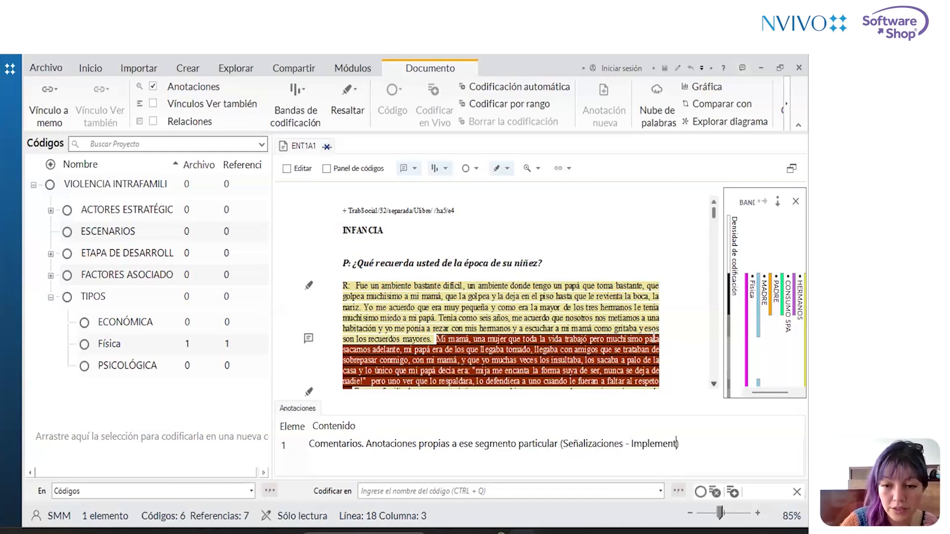
type("ón uso ")
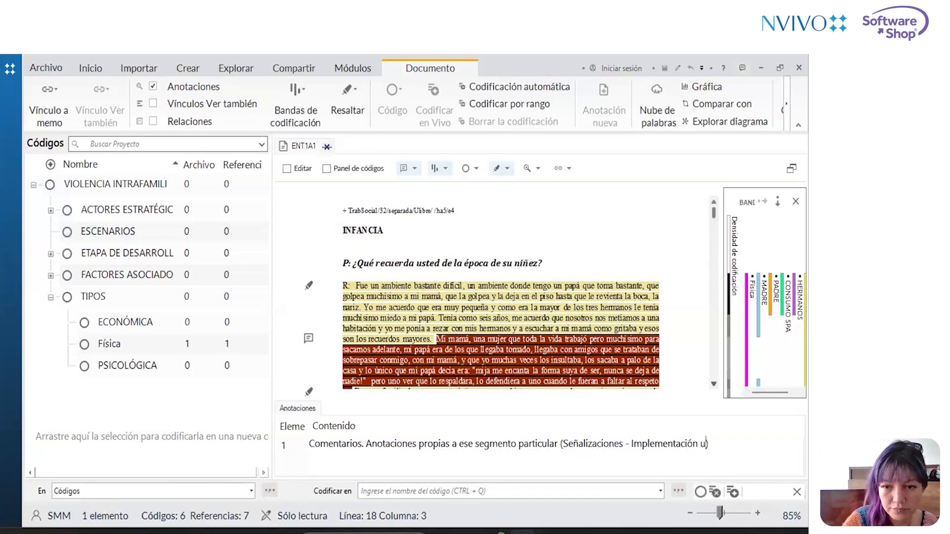
type("del idio,a")
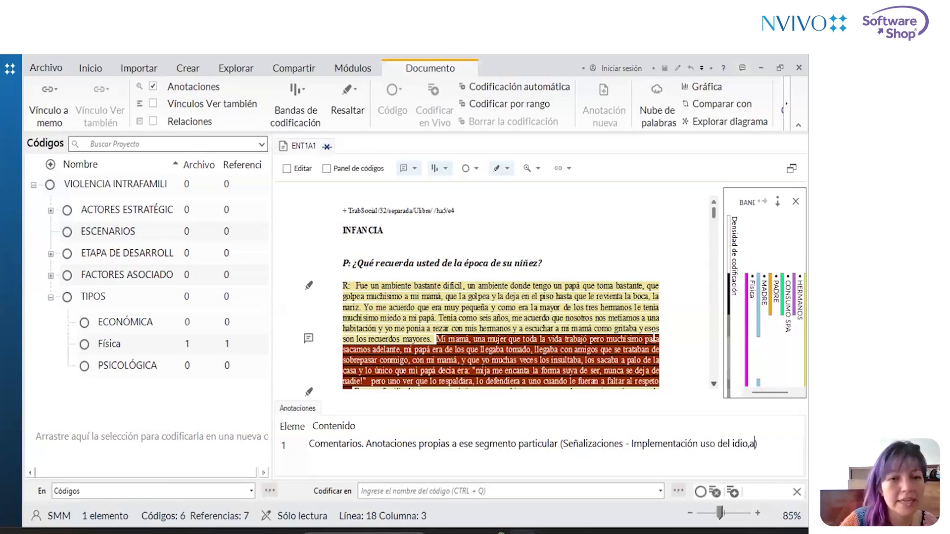
type("ma...")
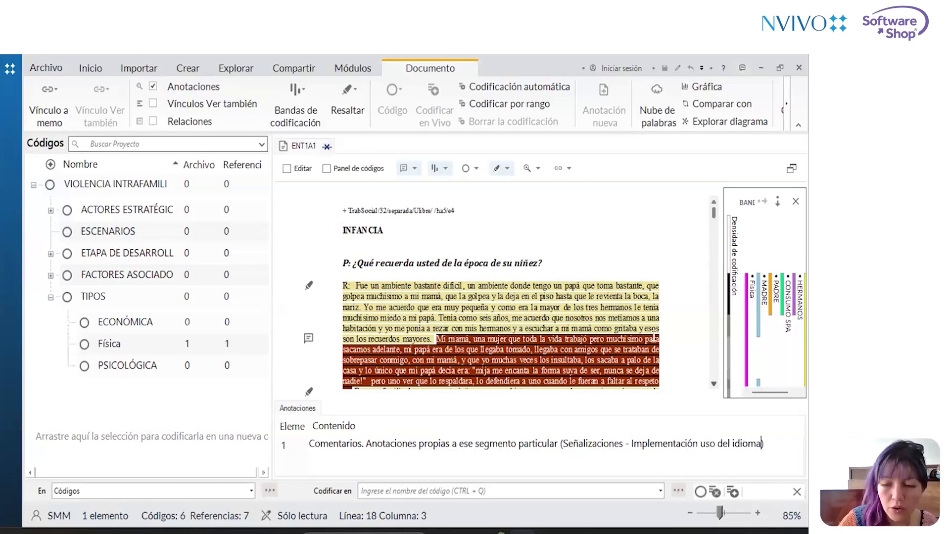
Continue inside the annotation's parenthesis with "Metodológica. Revisar el documento de X para ampliar esta información".
type(". Metod")
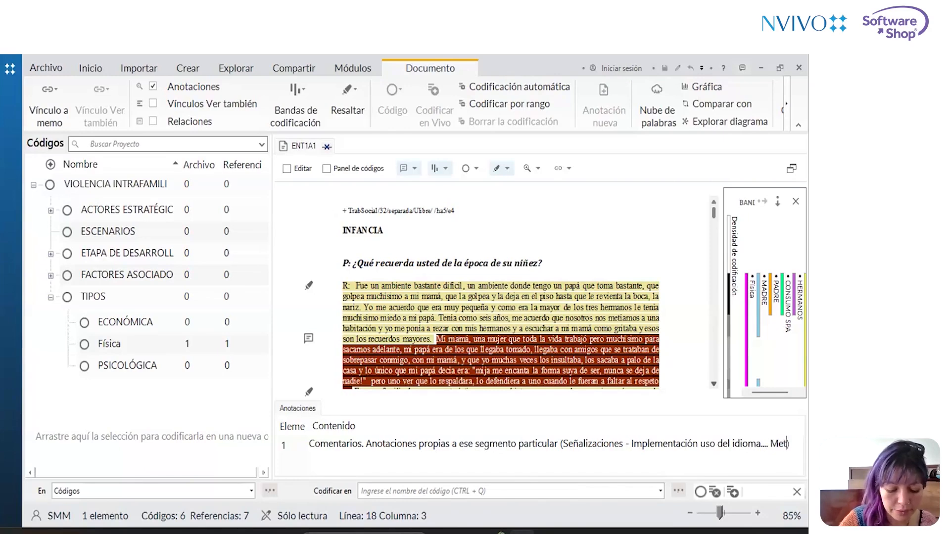
type("ol")
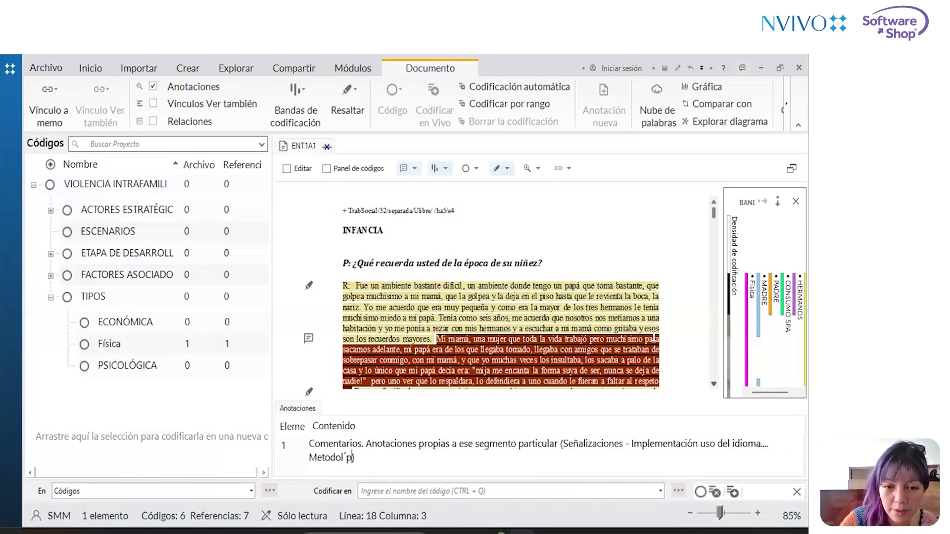
type("ógica. Revis")
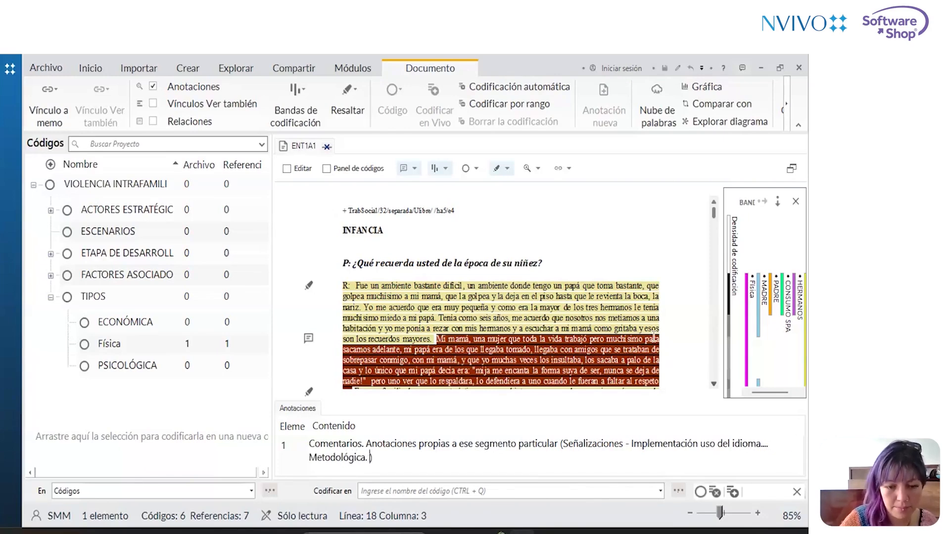
type("ar el documento de")
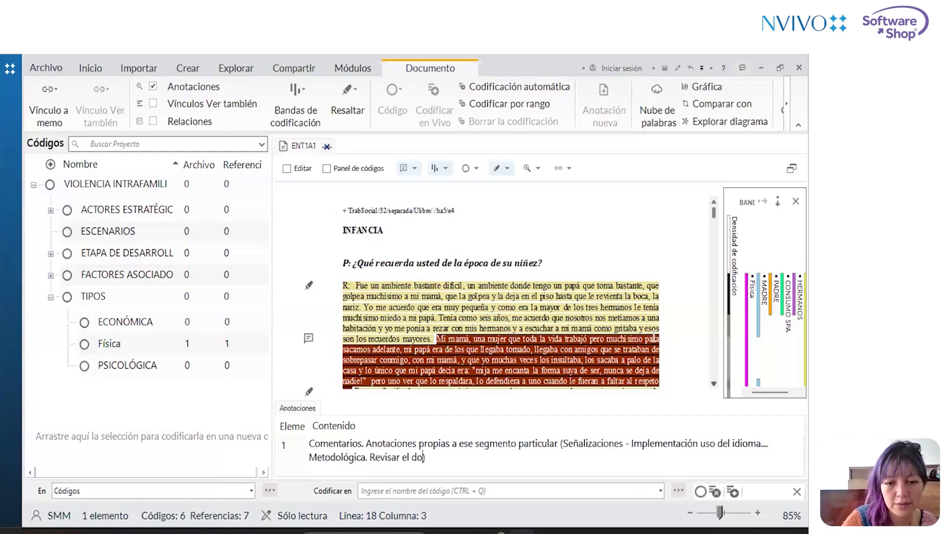
type(" X para ")
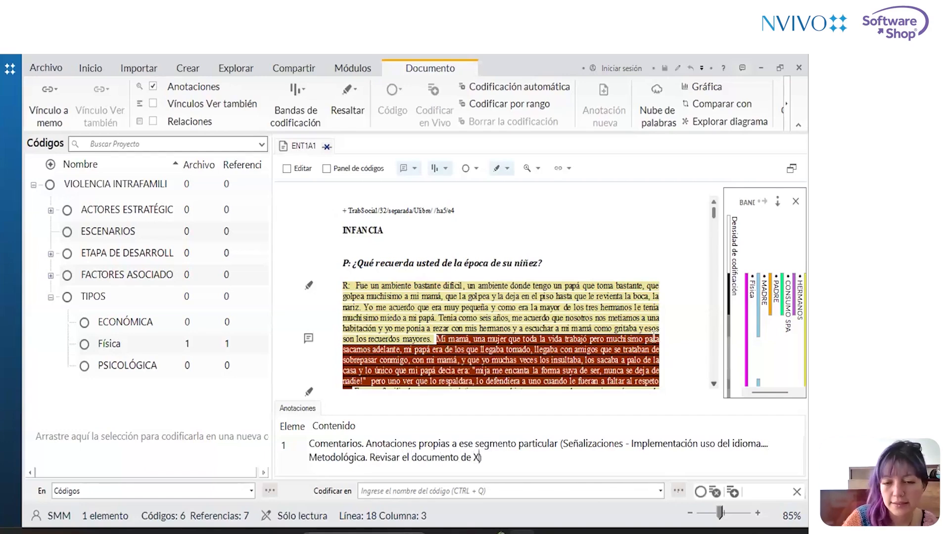
type("corrob")
key("BackSpace")
key("BackSpace")
key("BackSpace")
key("BackSpace")
key("BackSpace")
type("a")
key("BackSpace")
key("BackSpace")
type("ampliar esta información")
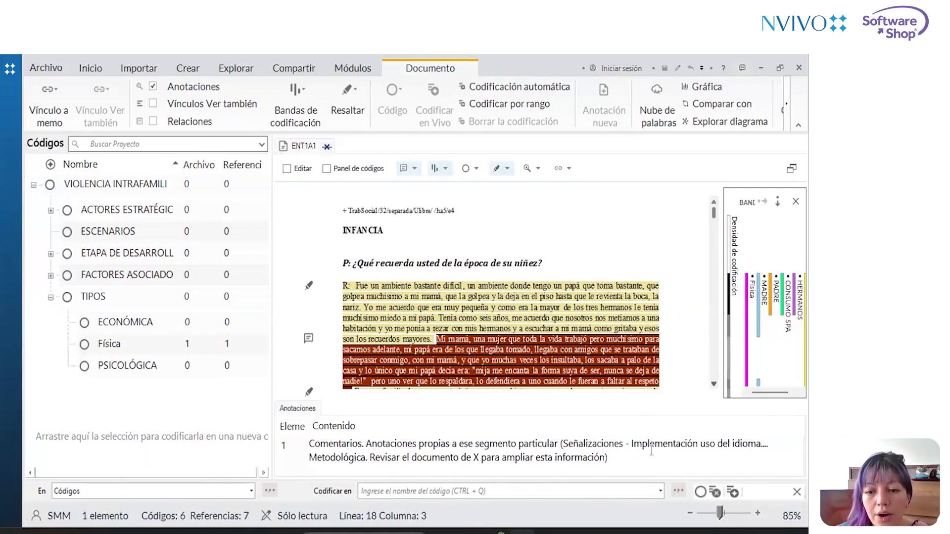
Check how the annotated passage starting "Mi mamá, una mujer" is marked in ENT1A1 and linked to its annotation.
left_click(502, 362)
scroll(548, 365, "down", 3)
left_click(504, 271)
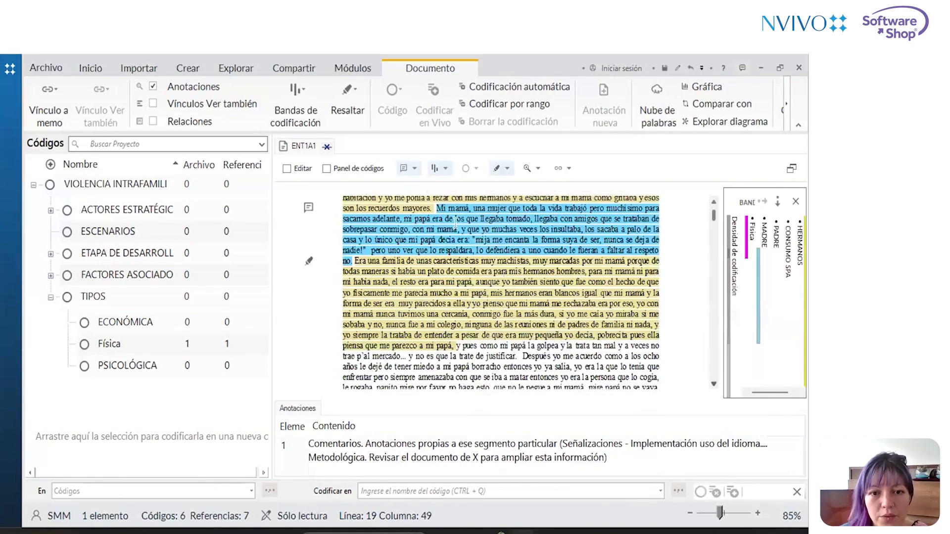
left_click(435, 206)
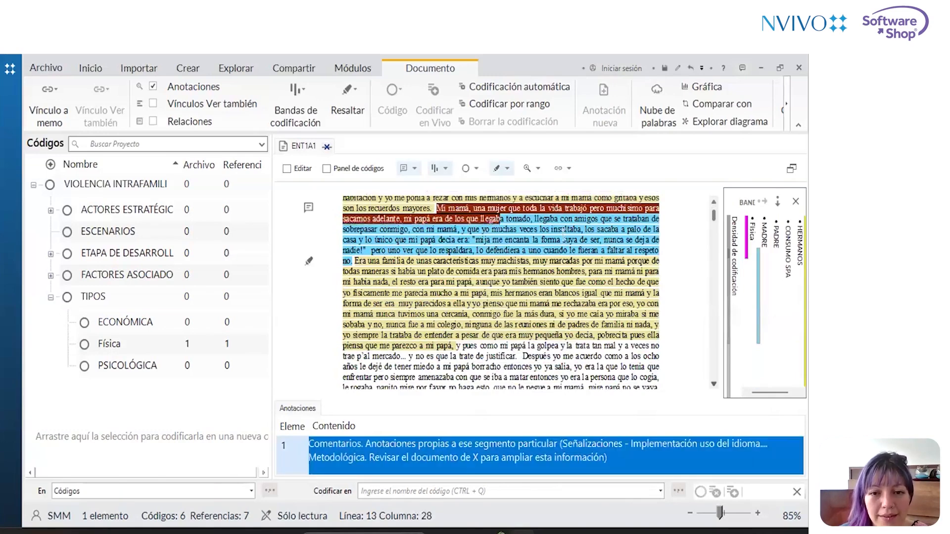
left_click(595, 272)
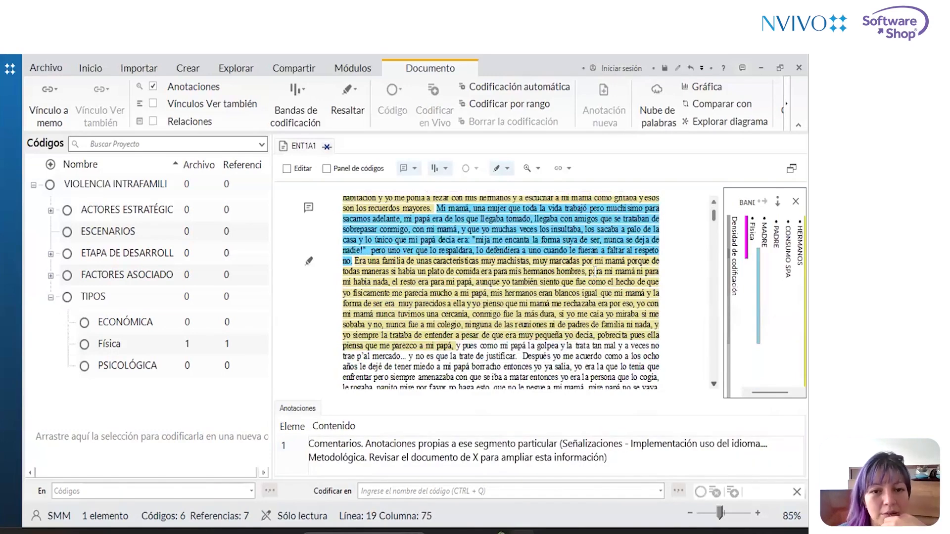
scroll(595, 272, "up", 3)
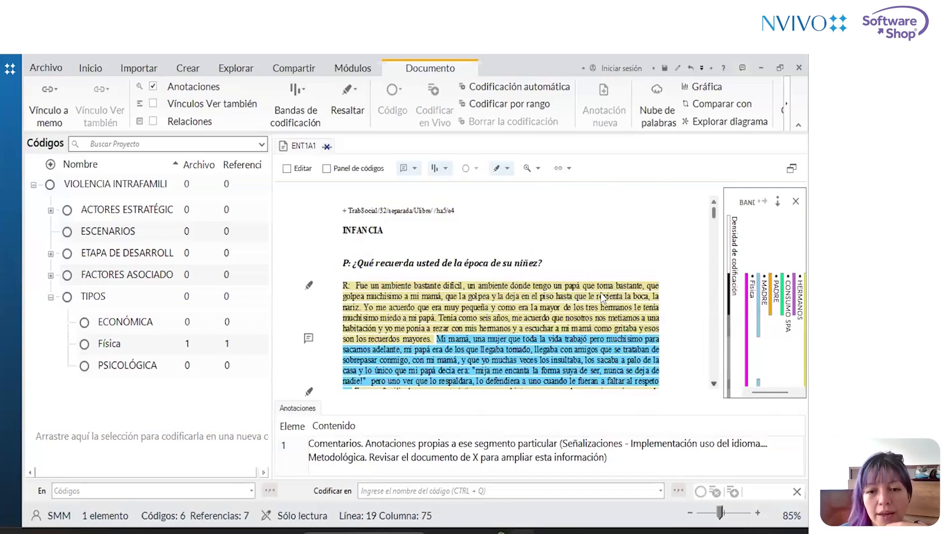
left_click(460, 348)
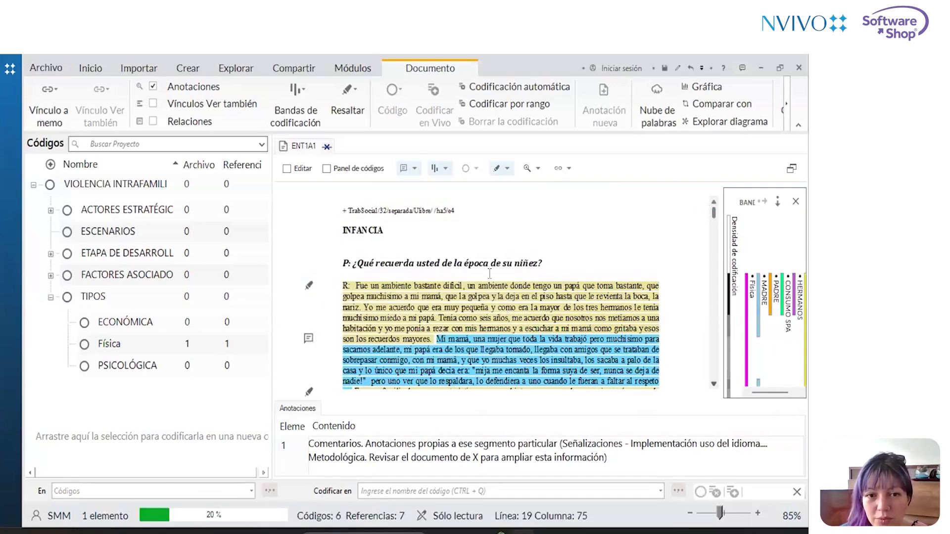
Hide the annotations of ENT1A1 and check how the annotated passage is marked in the interview text.
left_click(414, 166)
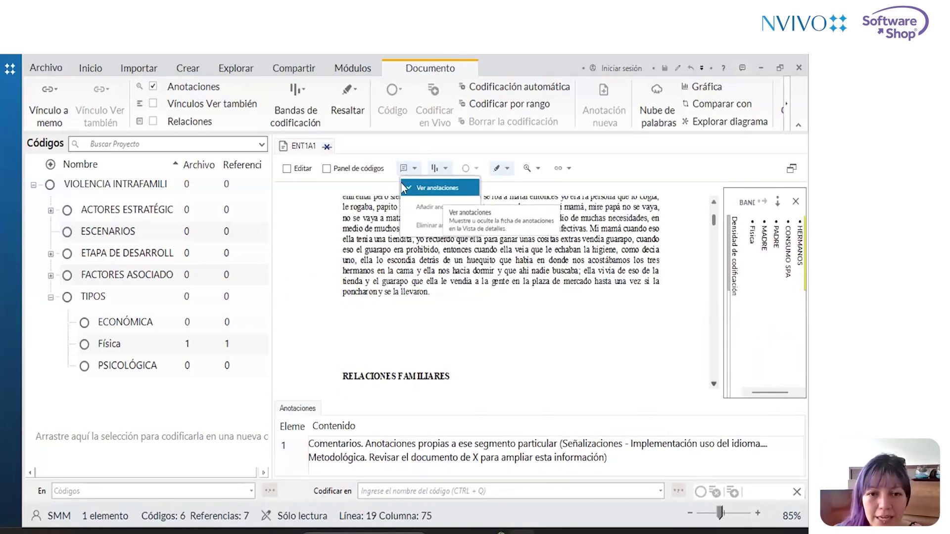
left_click(414, 188)
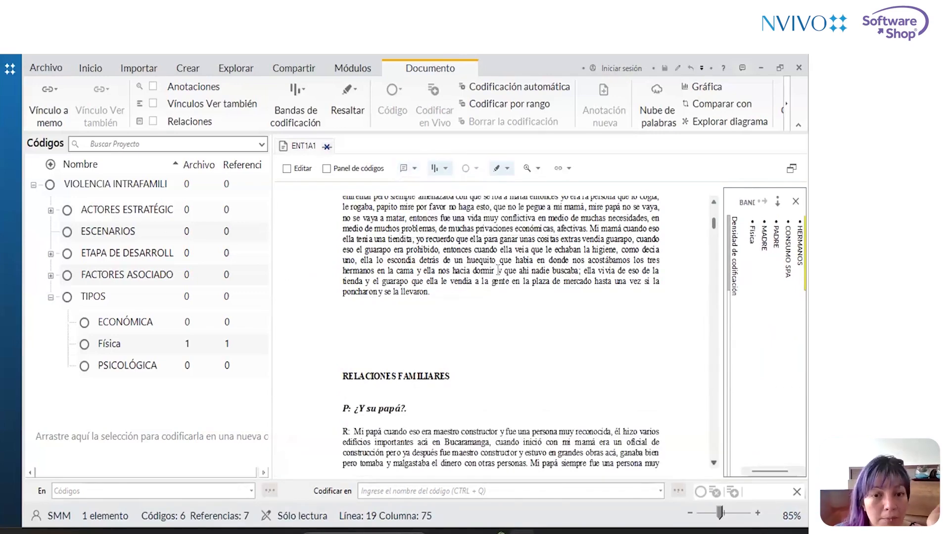
scroll(470, 334, "down", 5)
scroll(470, 334, "up", 7)
scroll(470, 334, "up", 5)
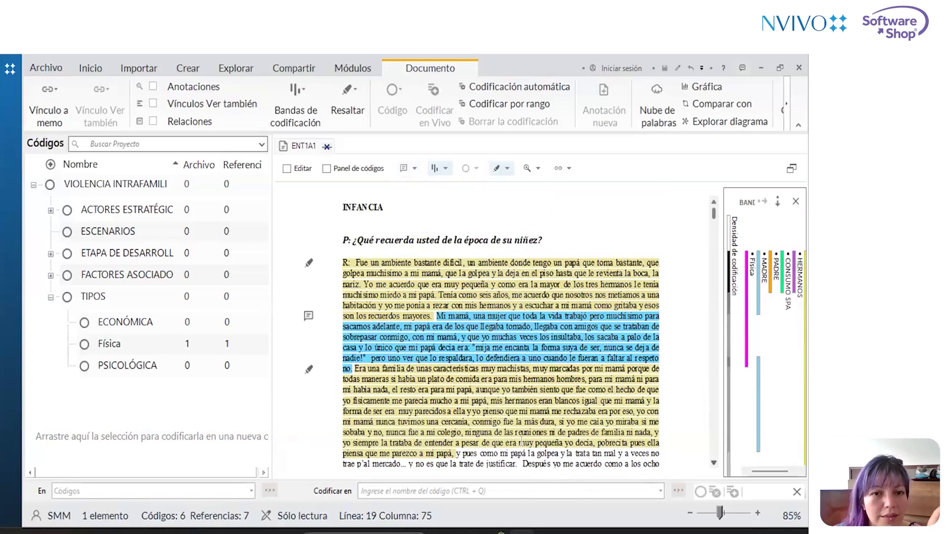
Show the annotations of ENT1A1 again and hide them once more.
left_click(415, 168)
left_click(424, 193)
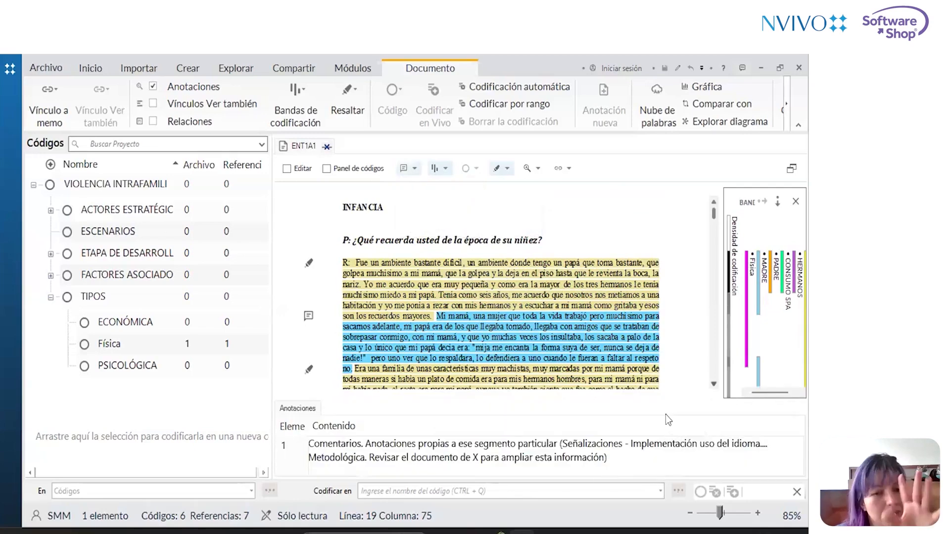
left_click(414, 169)
left_click(424, 193)
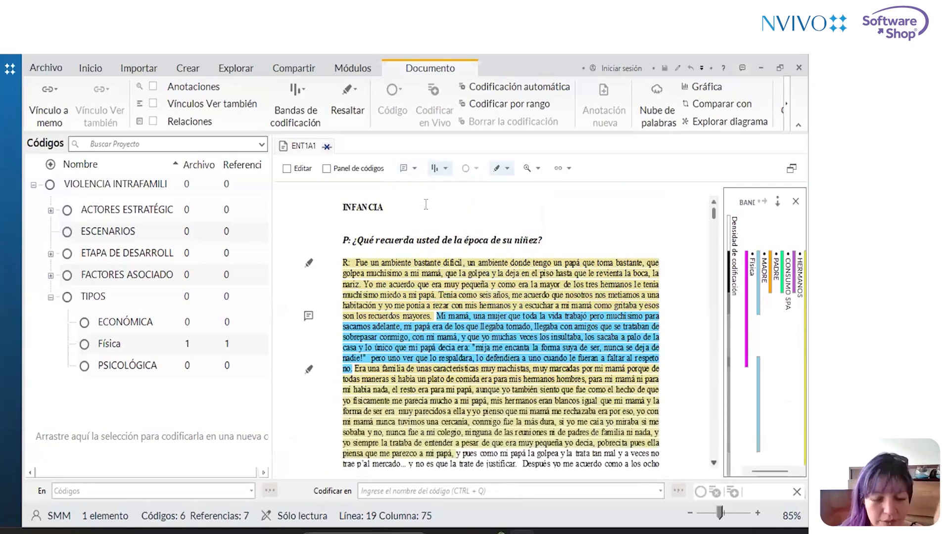
scroll(554, 312, "down", 3)
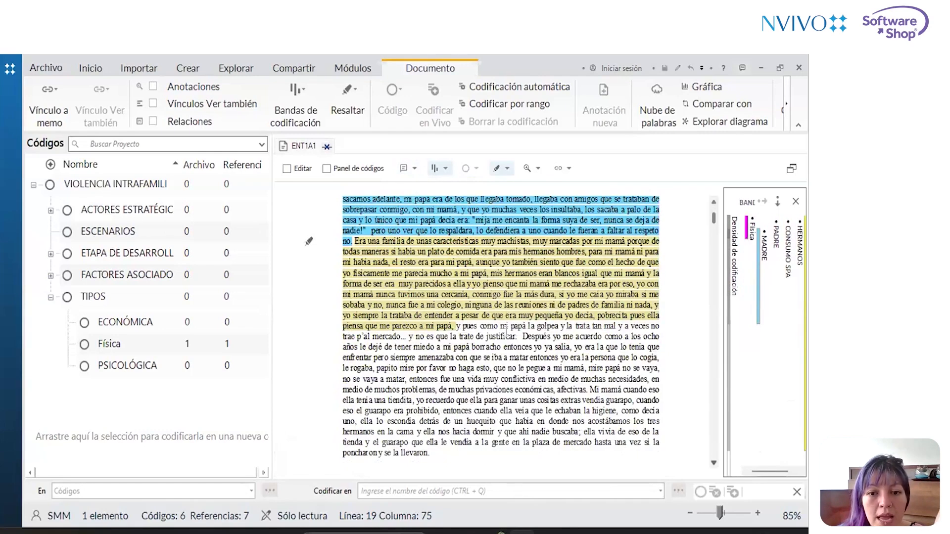
left_click_drag(523, 337, 586, 389)
right_click(570, 356)
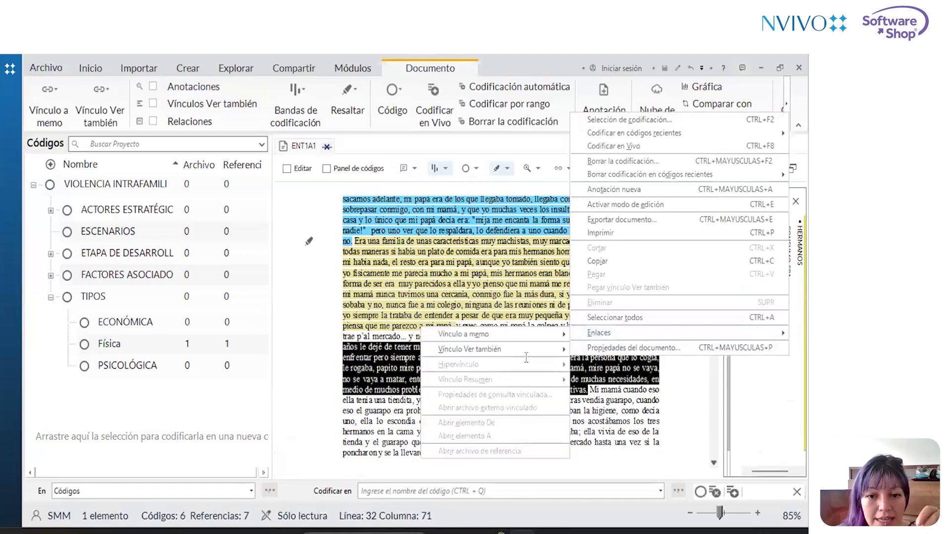
left_click(523, 339)
left_click_drag(522, 339, 585, 390)
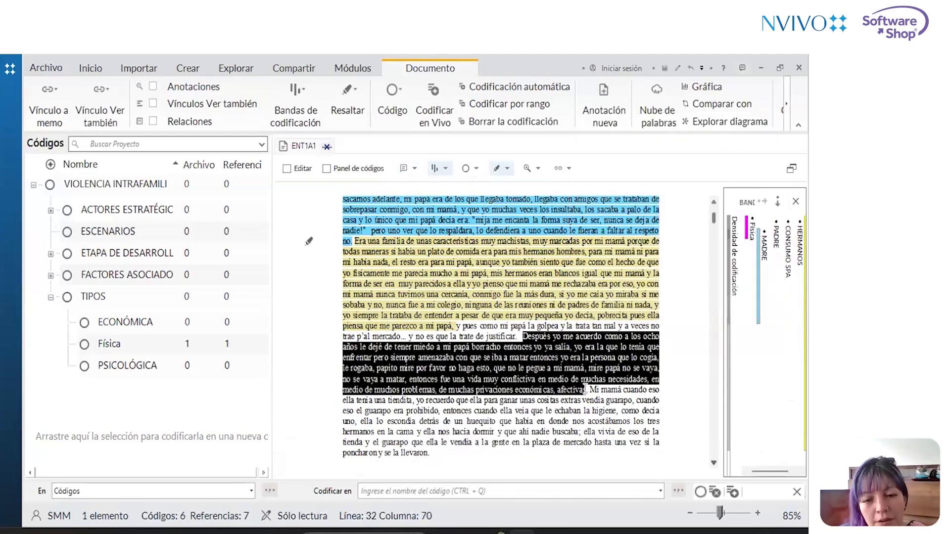
right_click(546, 346)
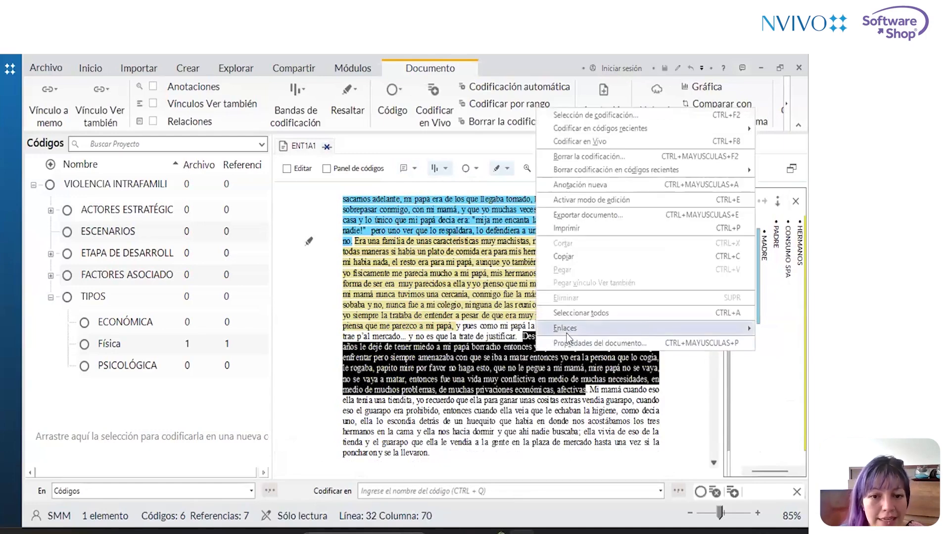
mouse_move(568, 336)
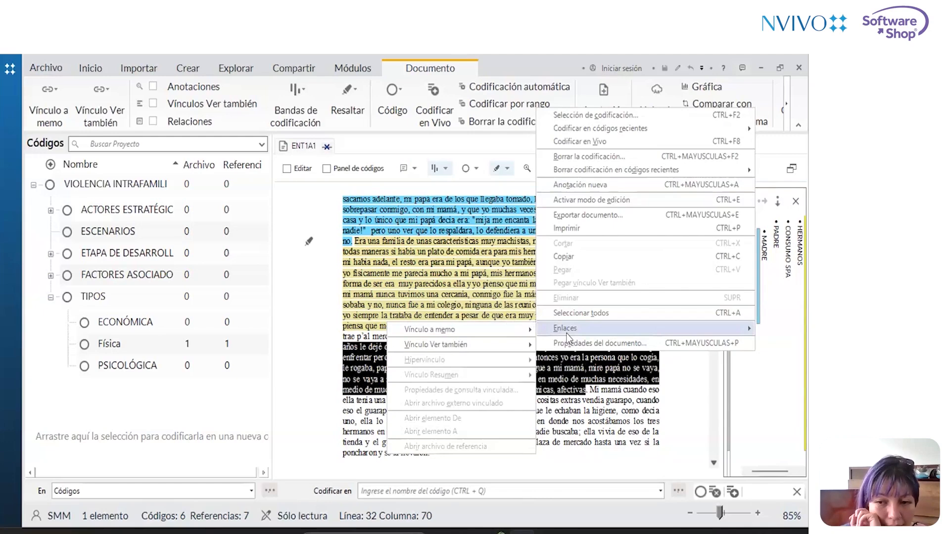
mouse_move(463, 331)
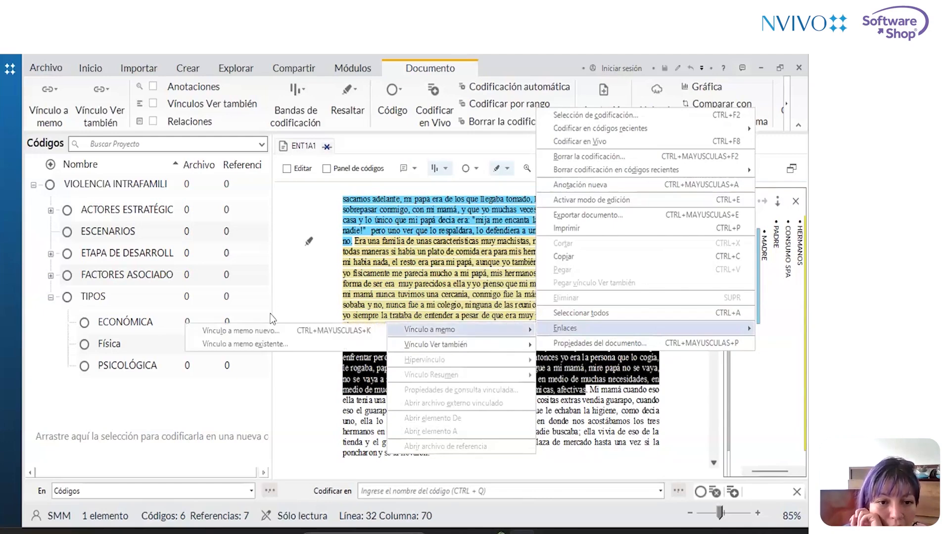
mouse_move(408, 341)
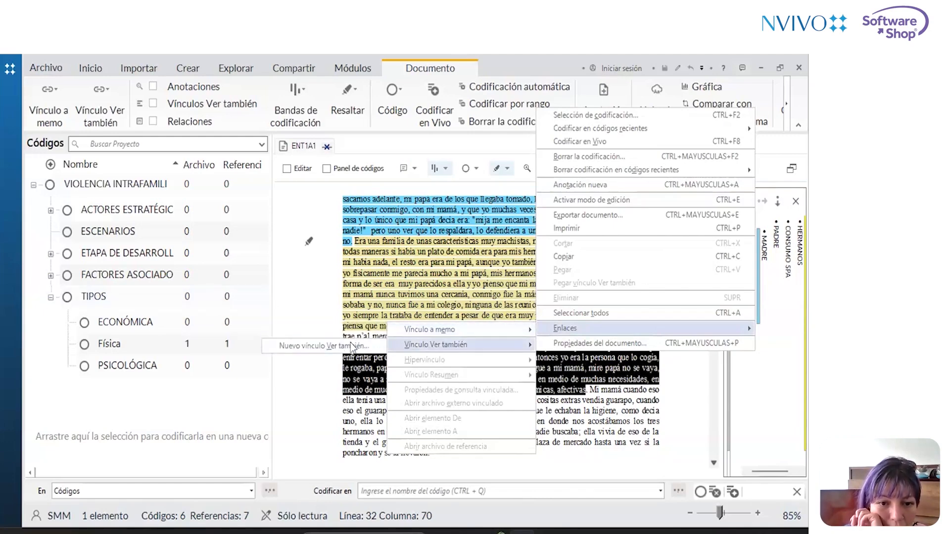
left_click(353, 346)
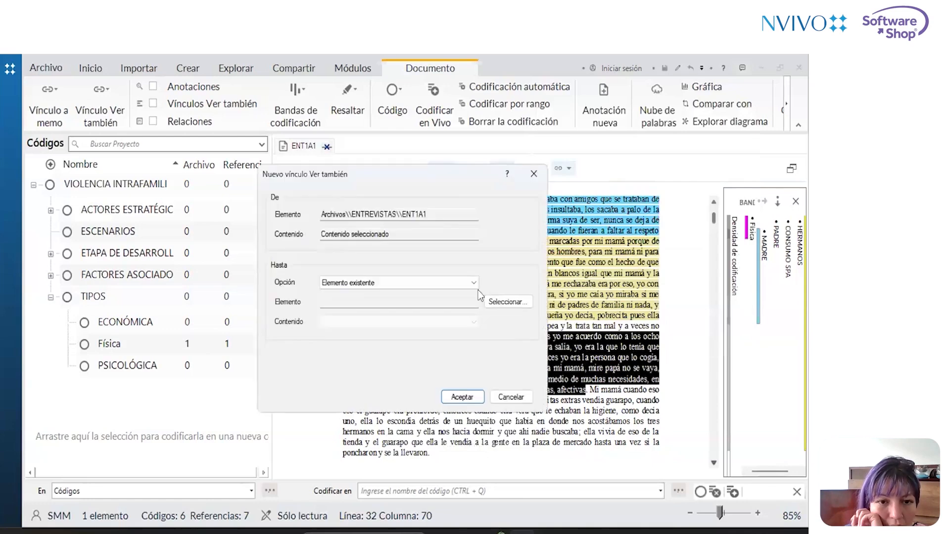
left_click(531, 397)
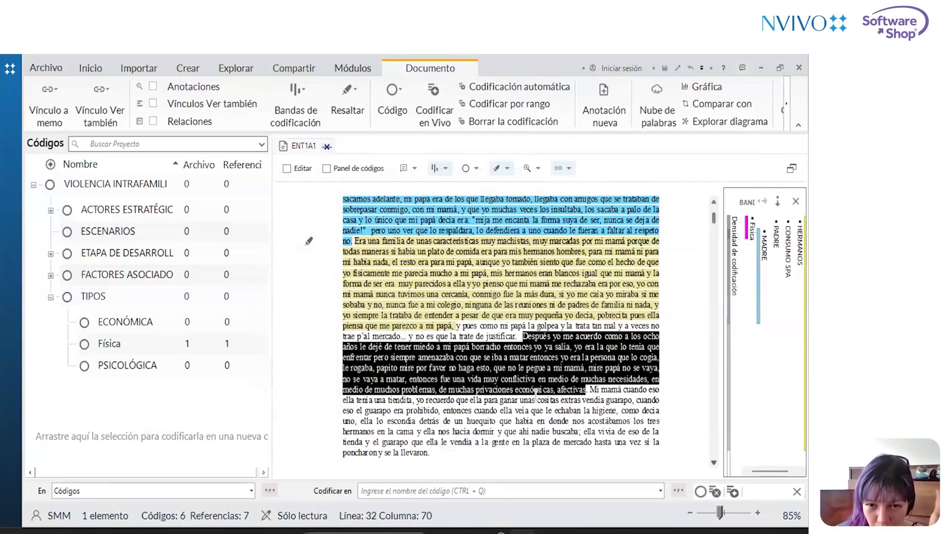
Create a new memo named MemoMetodológicos among the project's memos.
left_click(536, 393)
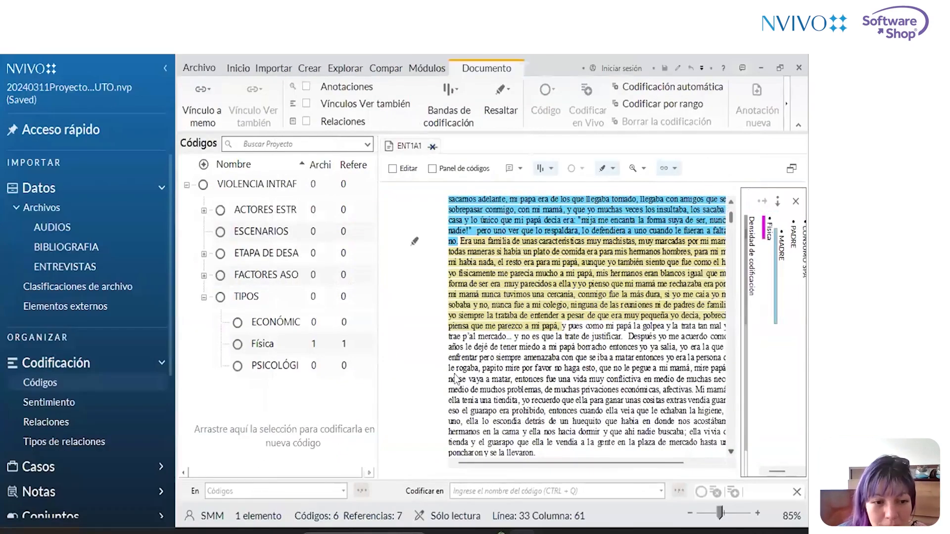
scroll(127, 458, "down", 3)
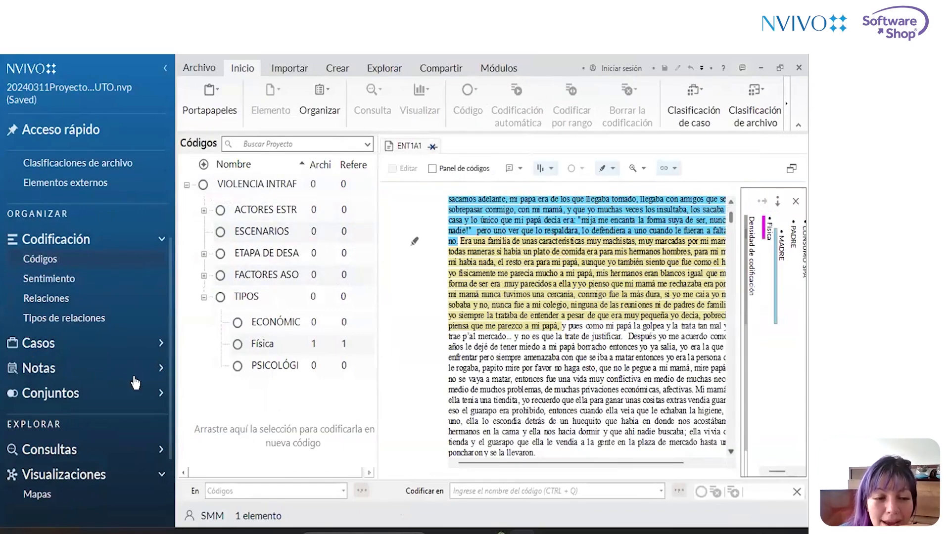
left_click(157, 370)
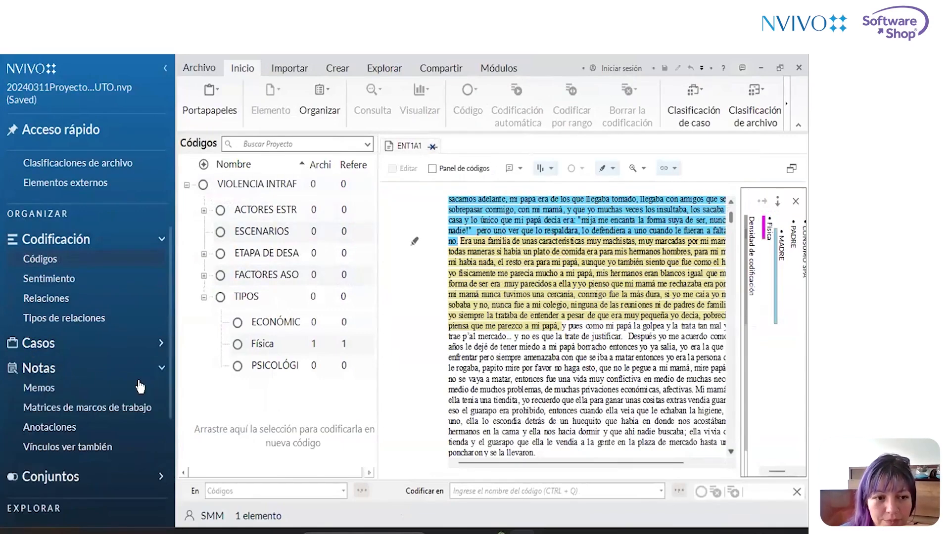
left_click(71, 392)
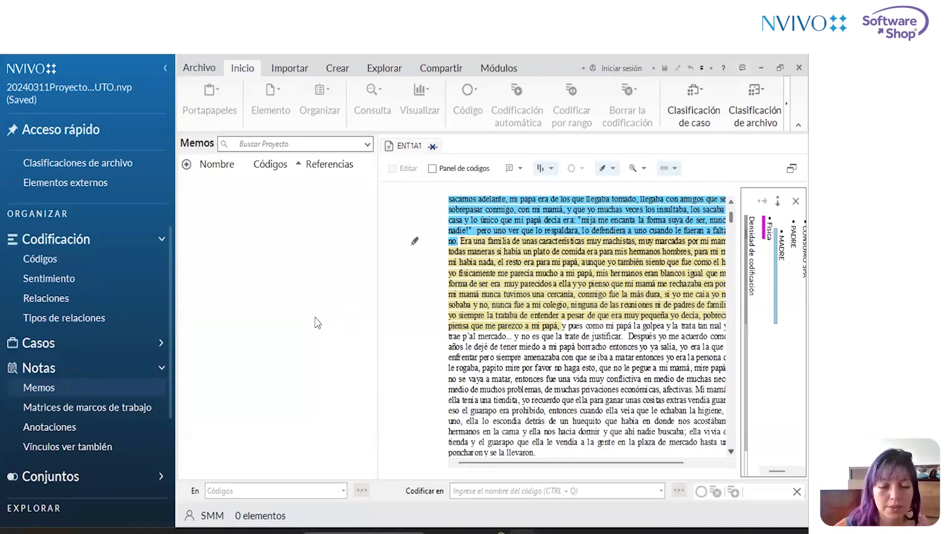
right_click(281, 269)
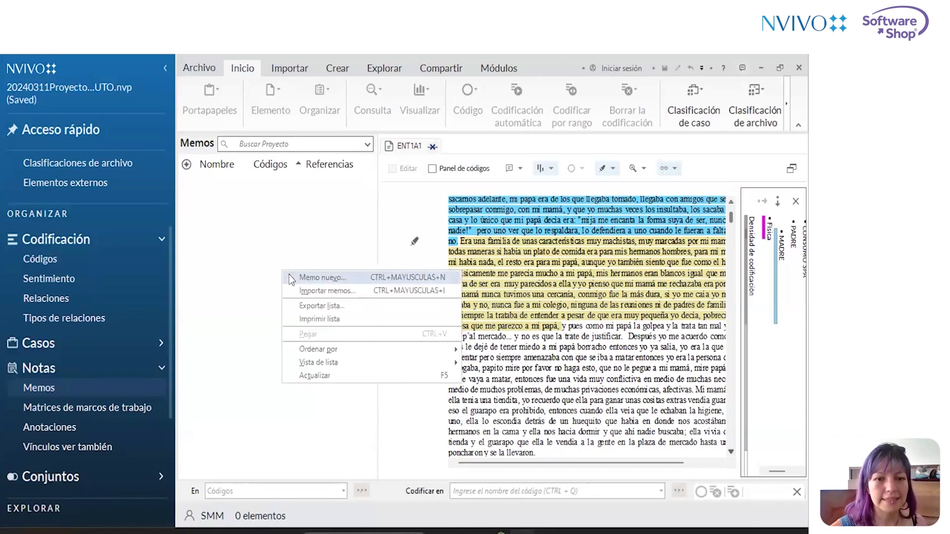
left_click(289, 277)
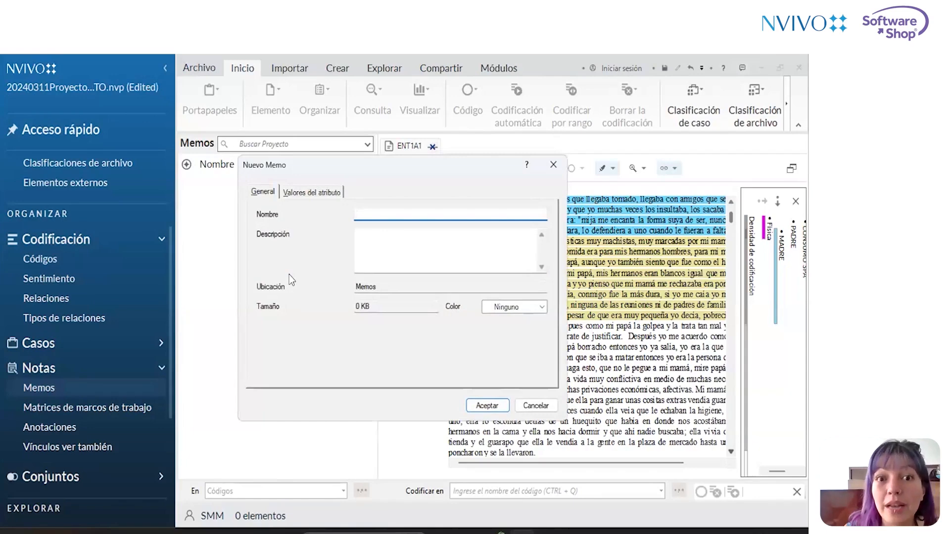
type("MemoMetodológicos")
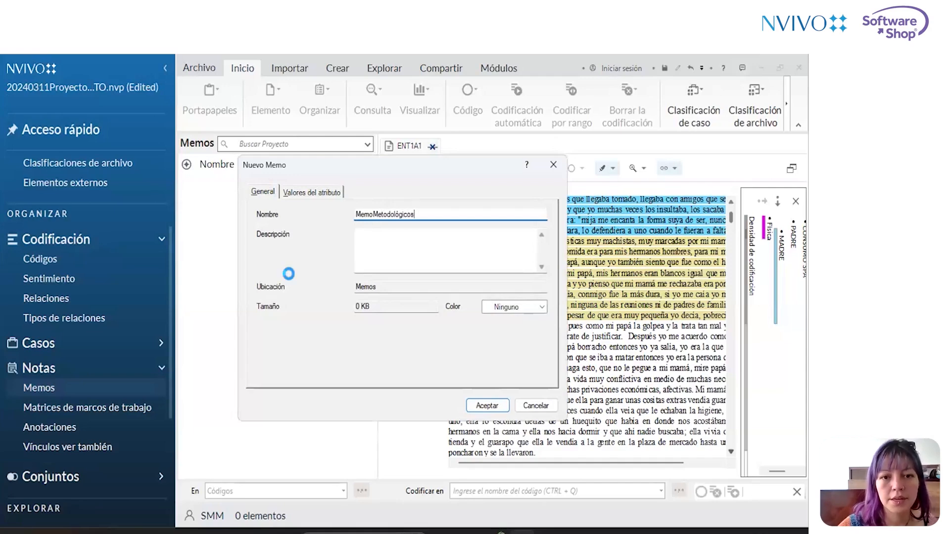
key("Return")
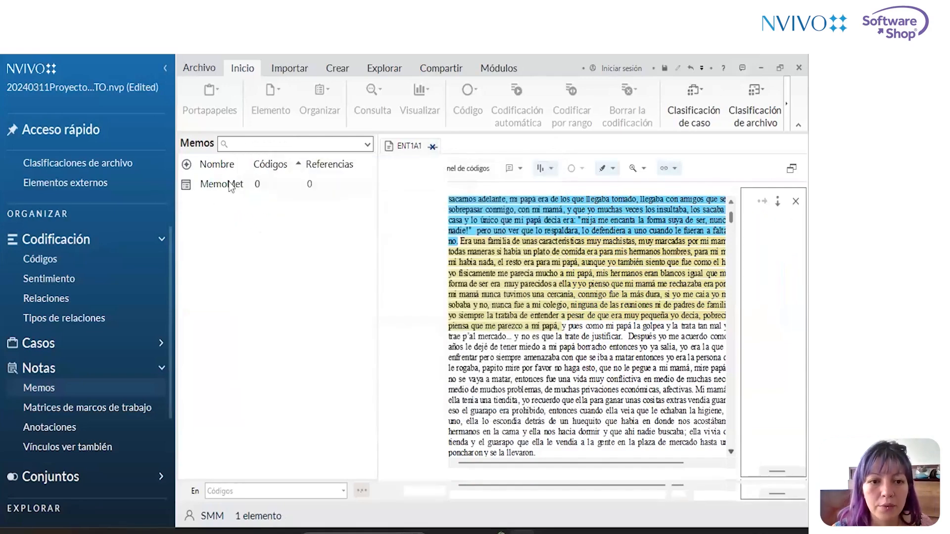
Enter the date "2024.03.11." as the first line of the MemoMetodológicos memo.
right_click(280, 273)
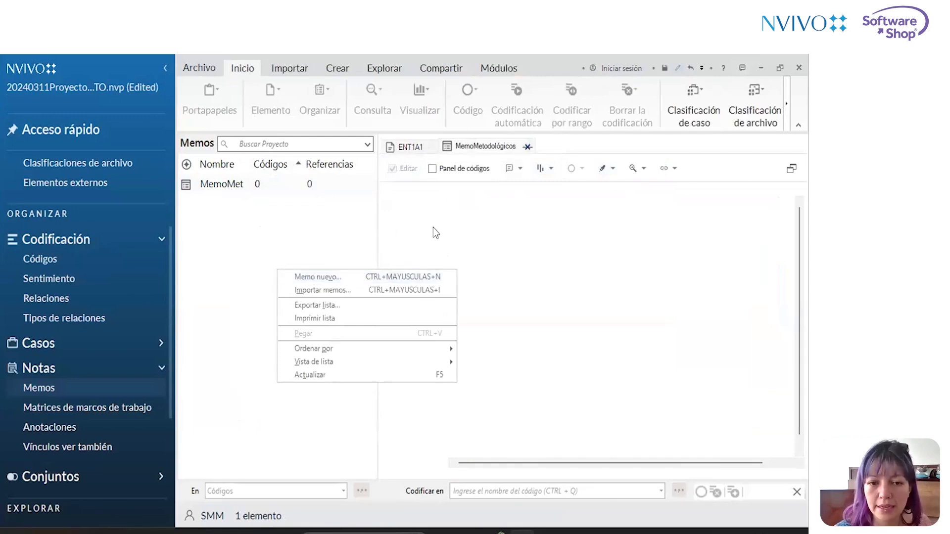
left_click(445, 218)
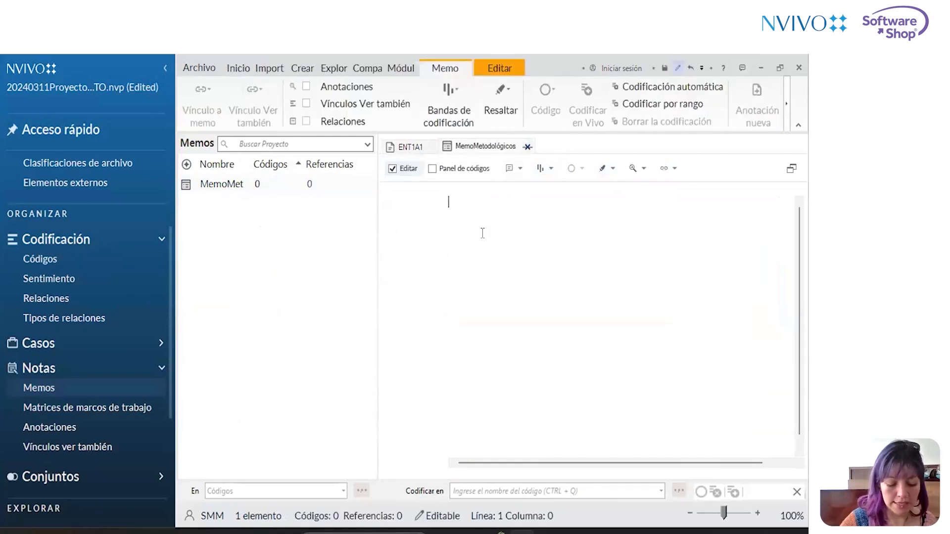
type("2024 ")
type("0311")
key("BackSpace")
key("BackSpace")
key("BackSpace")
key("BackSpace")
key("BackSpace")
type(".")
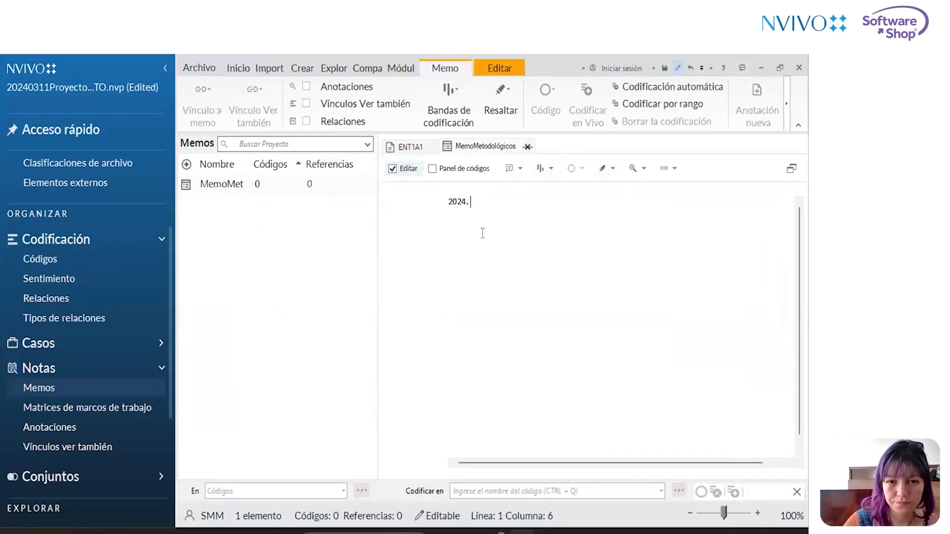
type("03")
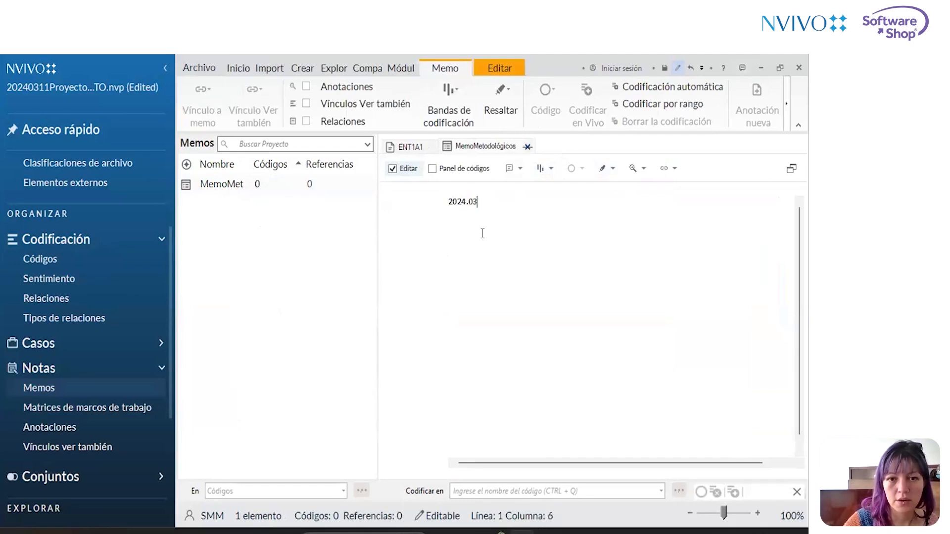
type(".11.")
key("Return")
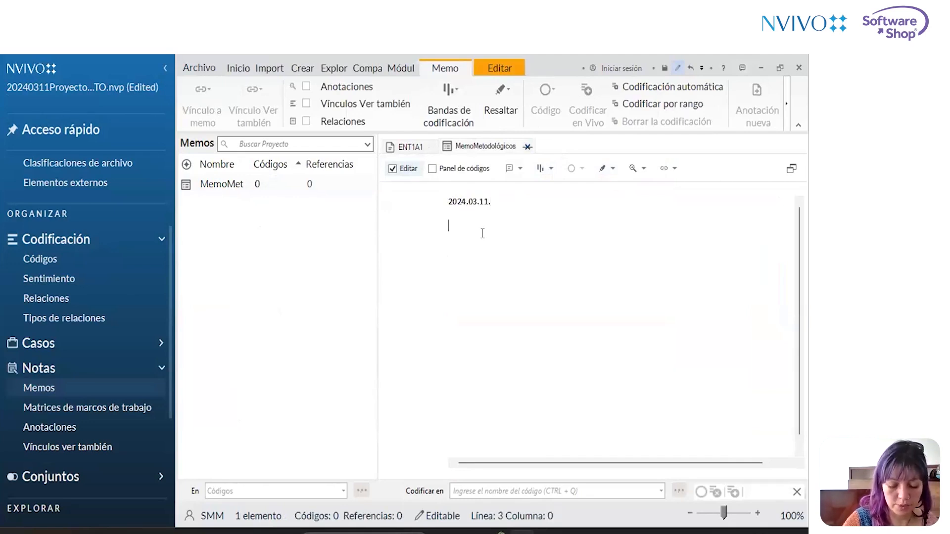
Add the heading "Primera Anotación." below the date in the memo and start a new paragraph.
type("Primera A")
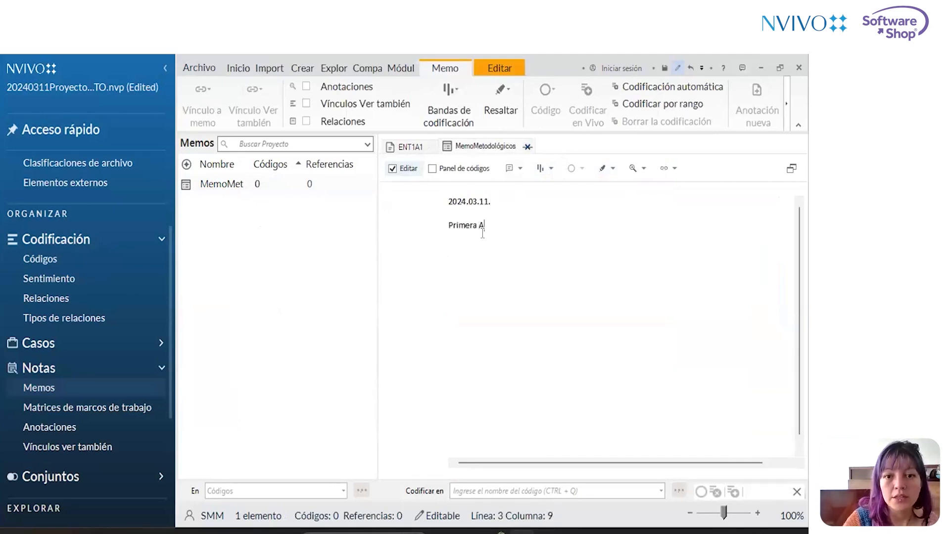
type("notación.")
key("Return")
key("Return")
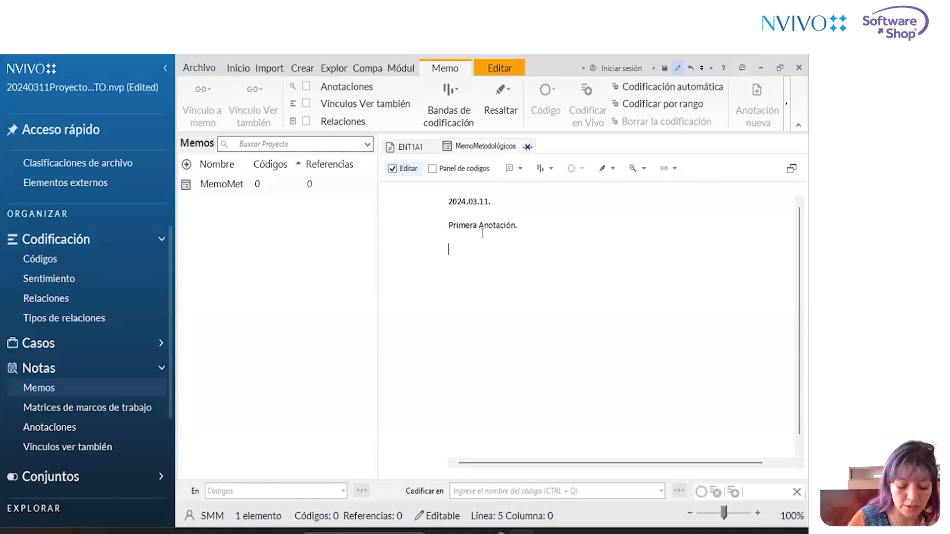
Begin the memo's paragraph under the heading with "En la entrevista No 1, en el marco del análisis observo que".
type("En la entre")
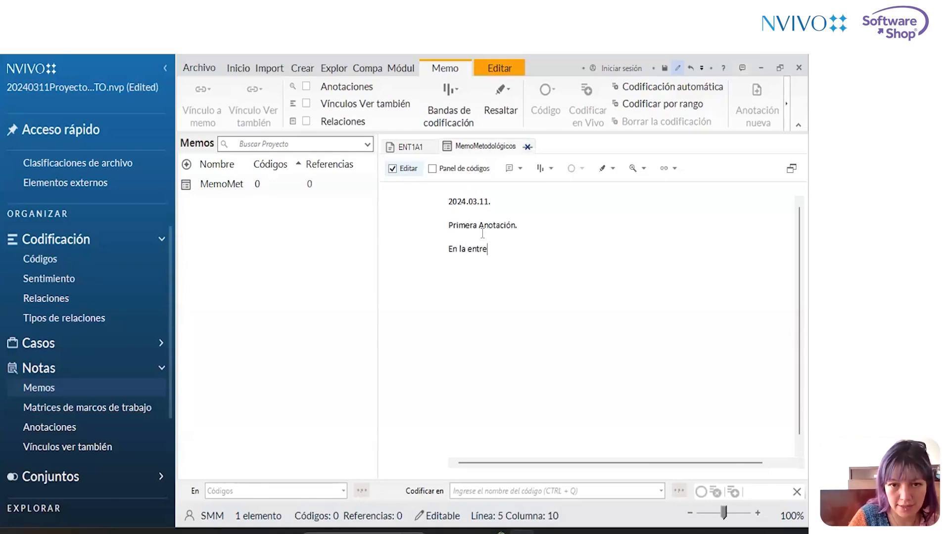
type("vista No 1,")
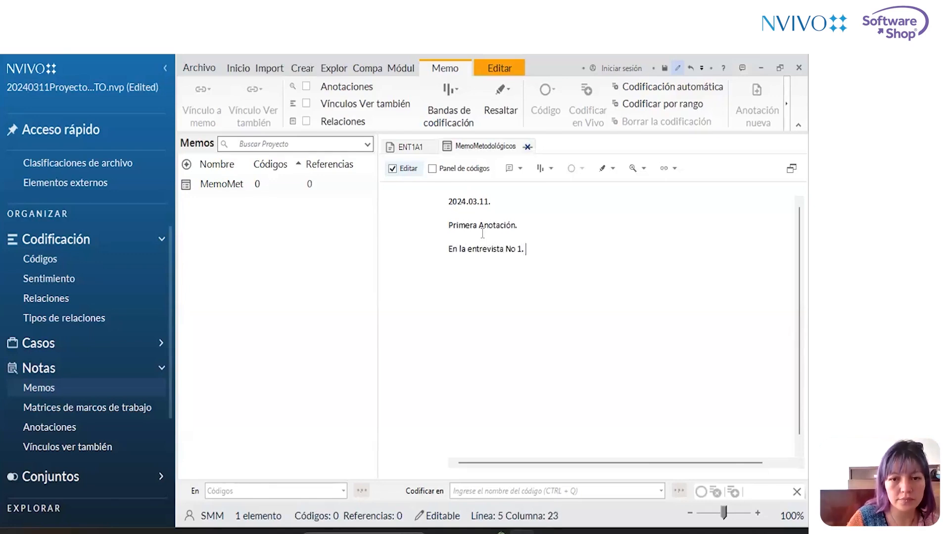
type(" en el marc")
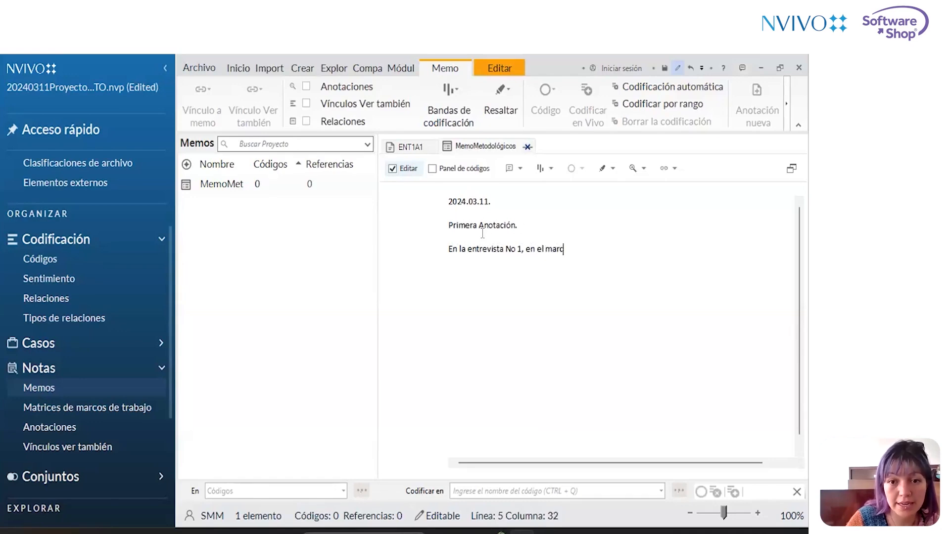
type("o del análisis obsrvo")
key("BackSpace")
key("BackSpace")
key("BackSpace")
key("BackSpace")
type("ervo que")
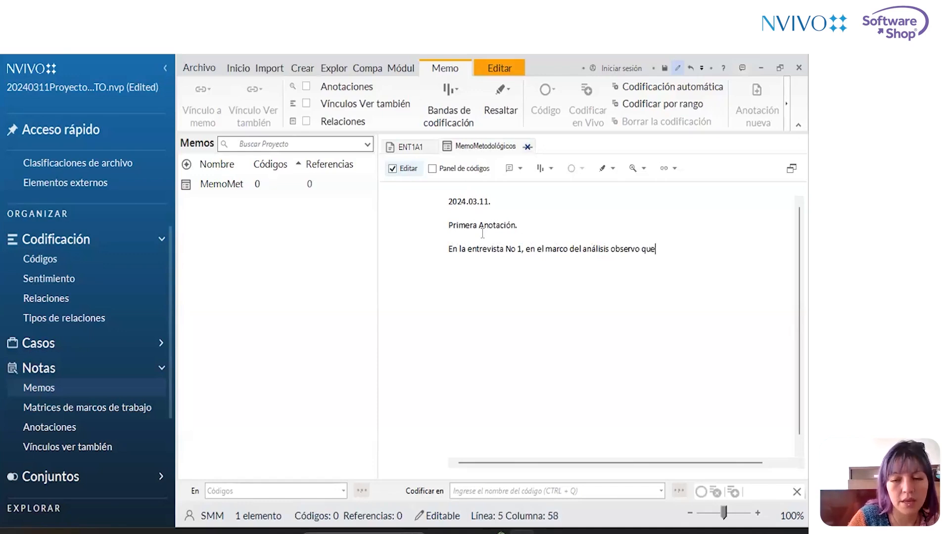
Complete the memo's sentence with "no hay información sobre el código relacionado con violencia sexual.".
type(" no hay información sobre")
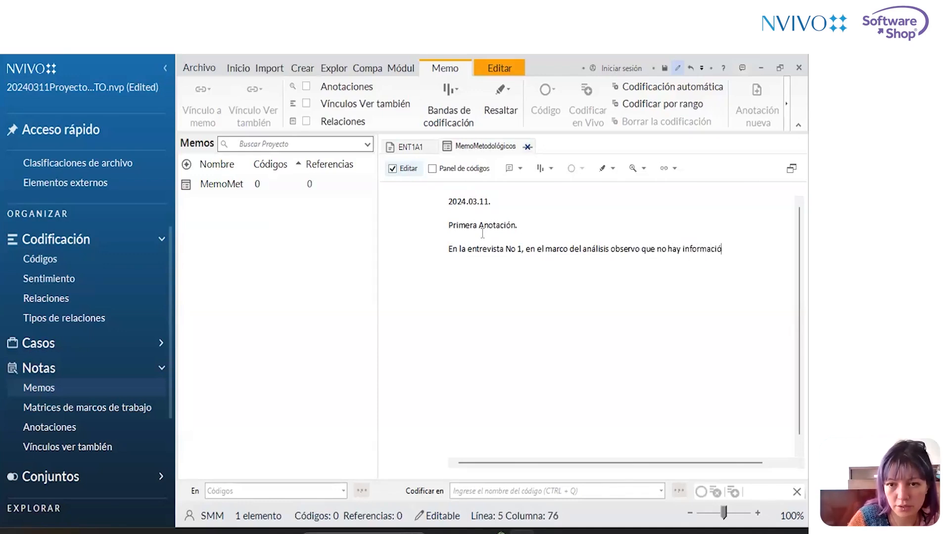
key("BackSpace")
key("BackSpace")
key("BackSpace")
type("re el")
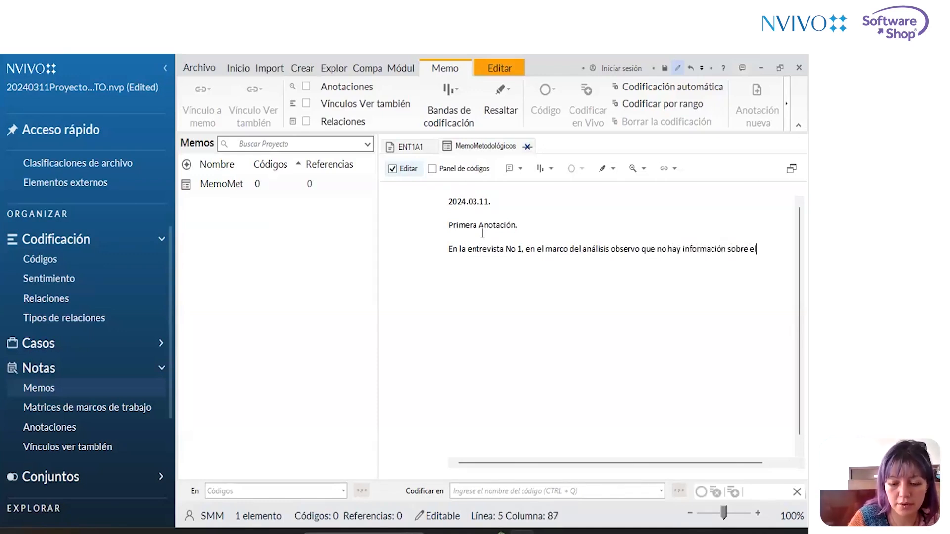
type(" código rela")
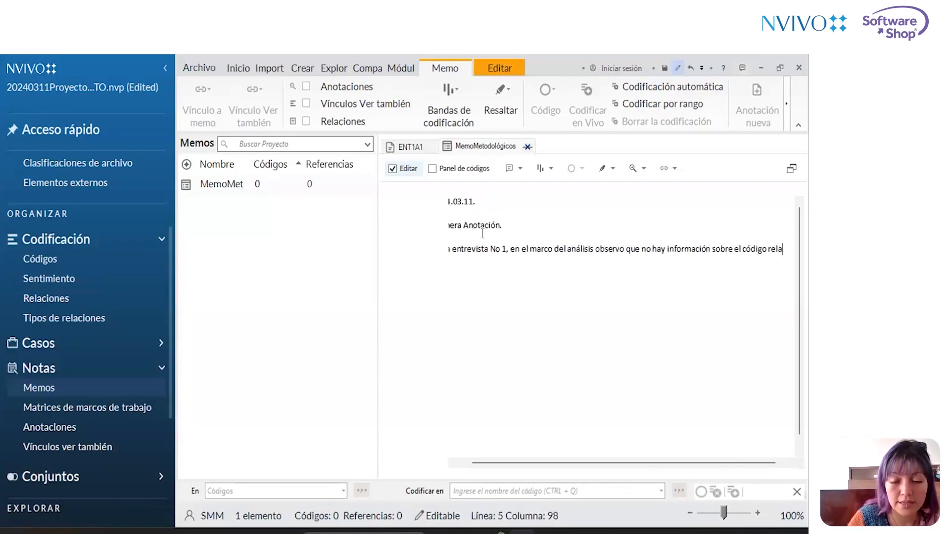
type("cionado con vio")
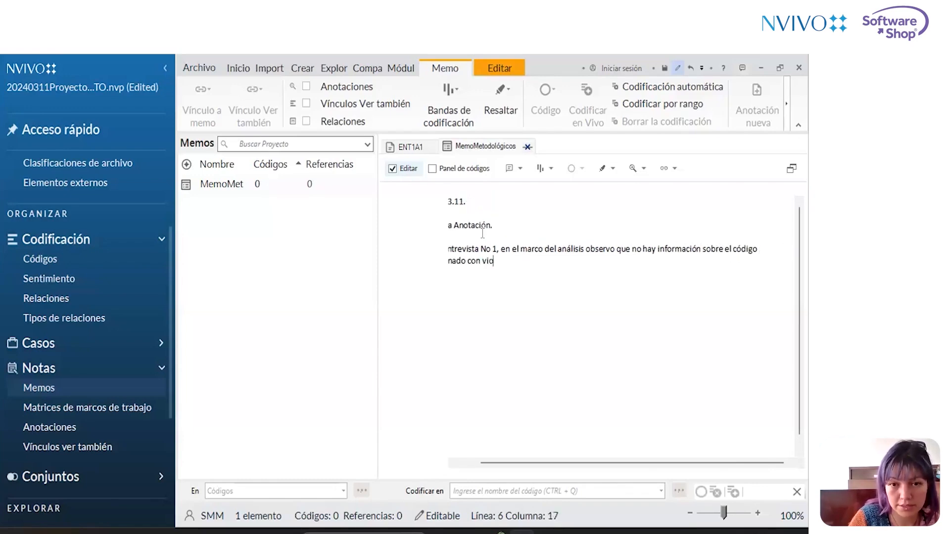
type("lencia seuxal")
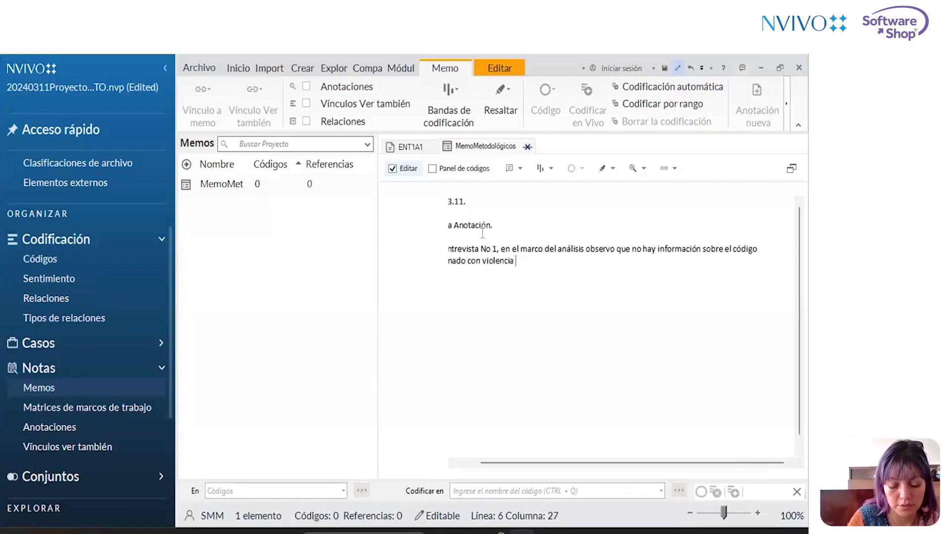
key("BackSpace")
key("BackSpace")
key("BackSpace")
key("BackSpace")
type("xual.")
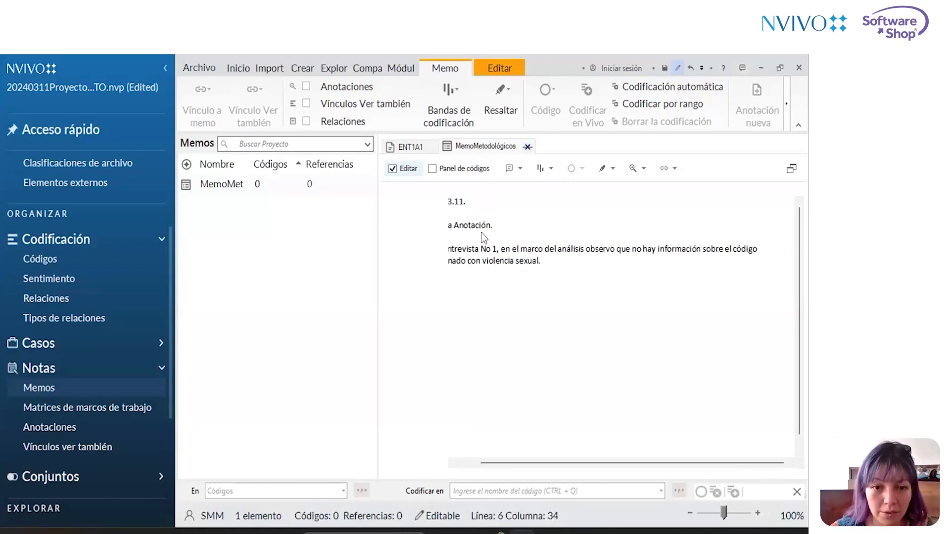
Widen the memo's text area and add "Deberíamos revisar el instrumento en términos de la validación de la recolección" to the paragraph.
left_click_drag(378, 267, 282, 284)
left_click(469, 266)
type("sexual,¿. D")
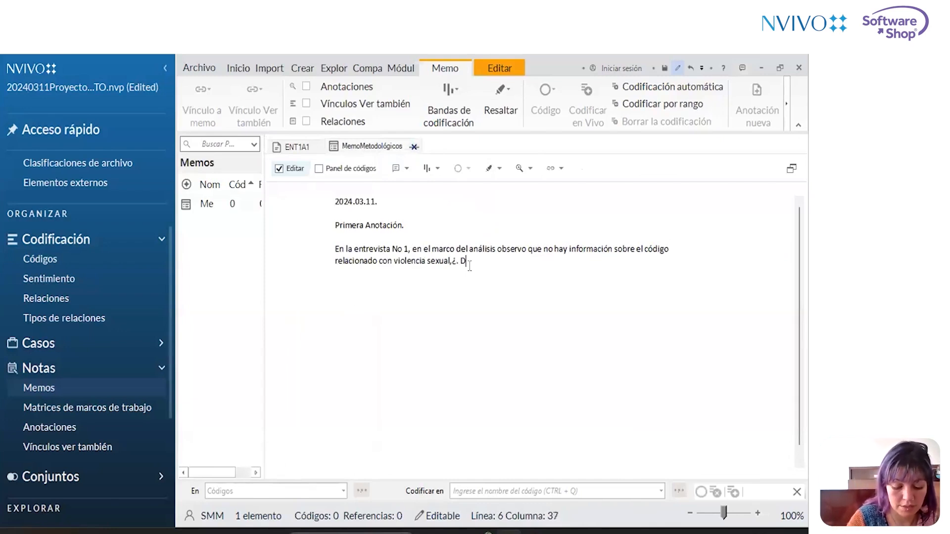
type("eberíamos revis")
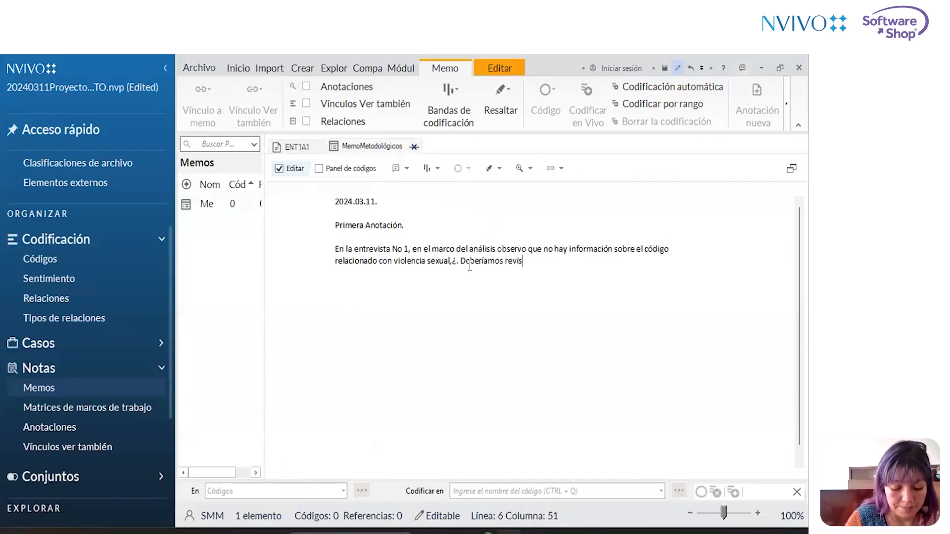
type("ar el instrumento ")
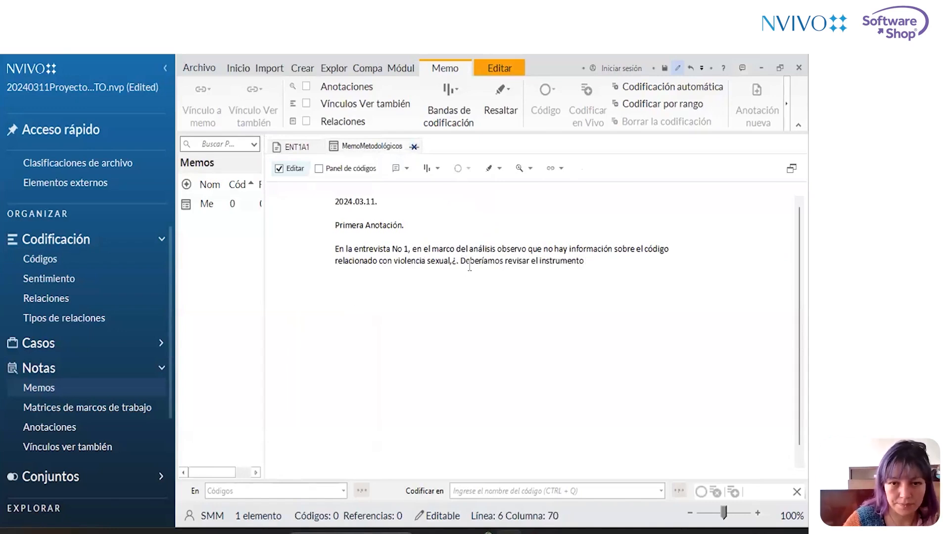
type("en términos de la validación de")
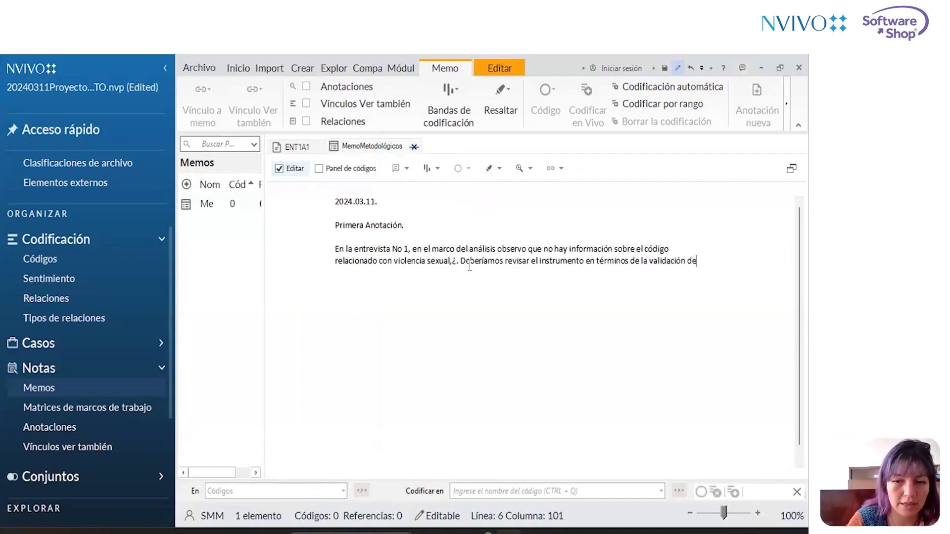
type(" la recolección")
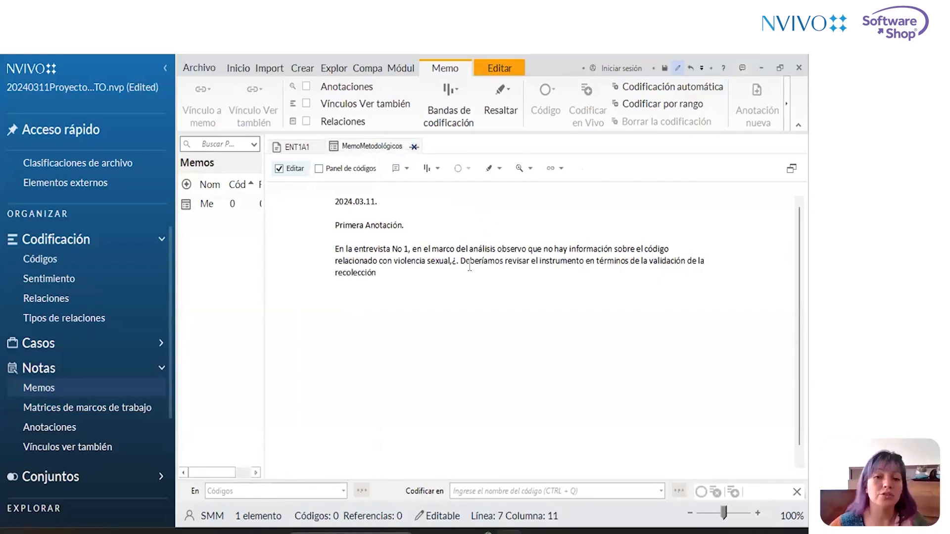
Remove the stray ",¿" after "violencia sexual" in the memo's paragraph.
left_click(469, 267, "shift")
left_click(492, 289)
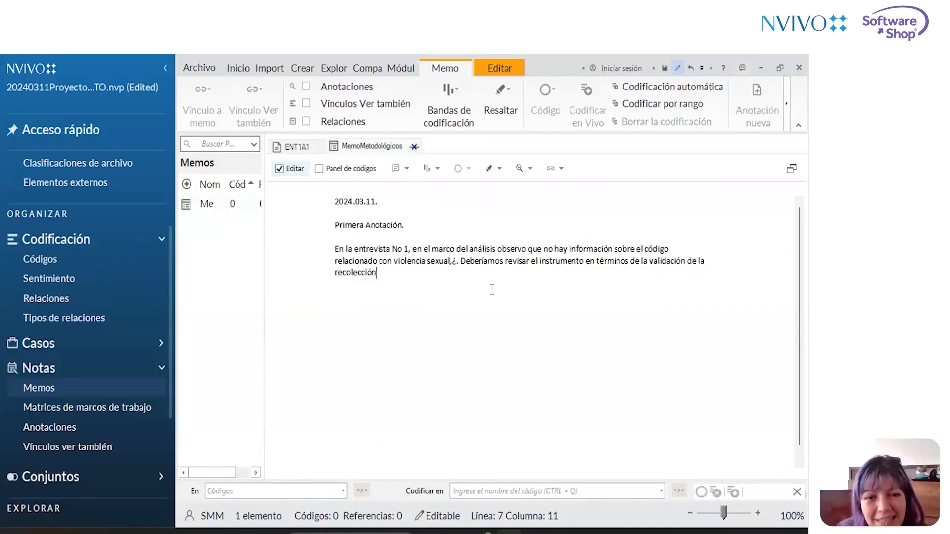
left_click(455, 261)
key("BackSpace")
key("BackSpace")
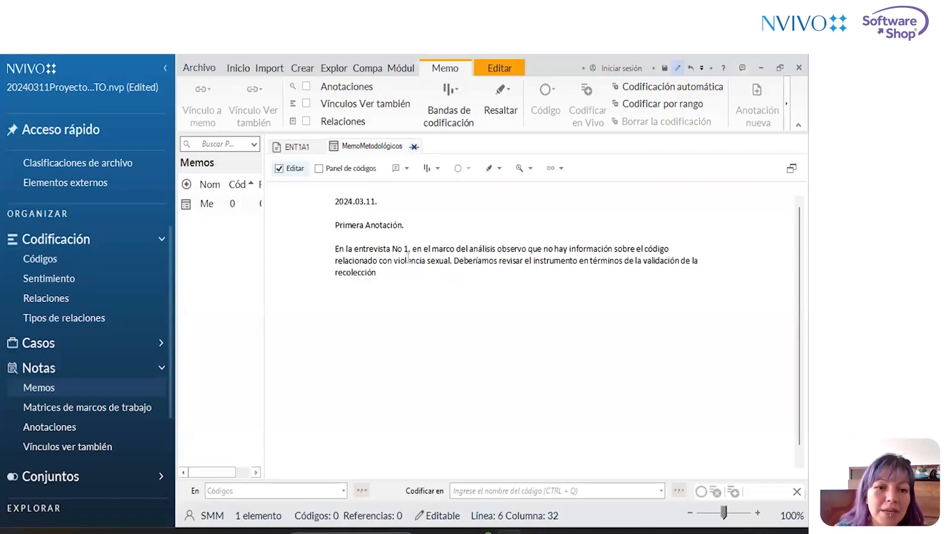
Go back to the project's data files and list the documents in the ENTREVISTAS folder.
left_click(199, 169)
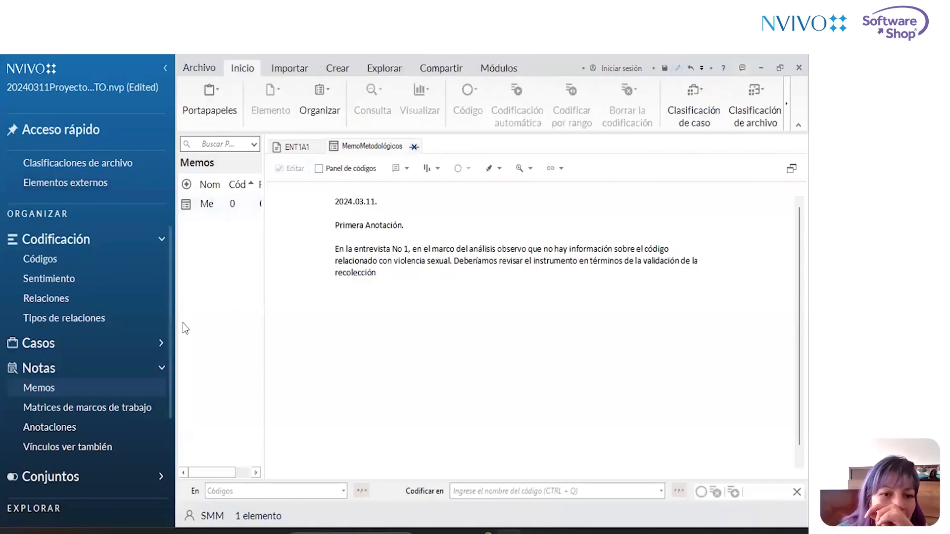
scroll(75, 277, "up", 3)
left_click(28, 216)
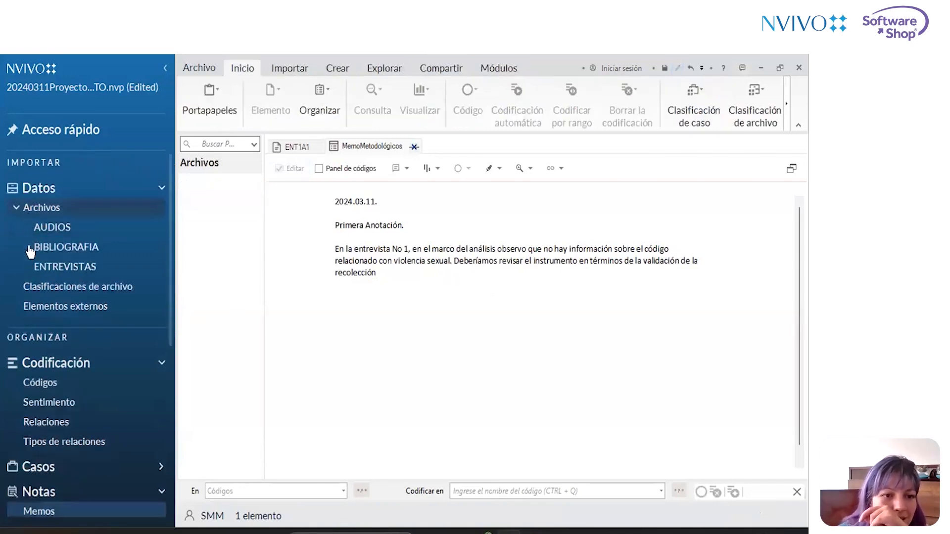
left_click(37, 267)
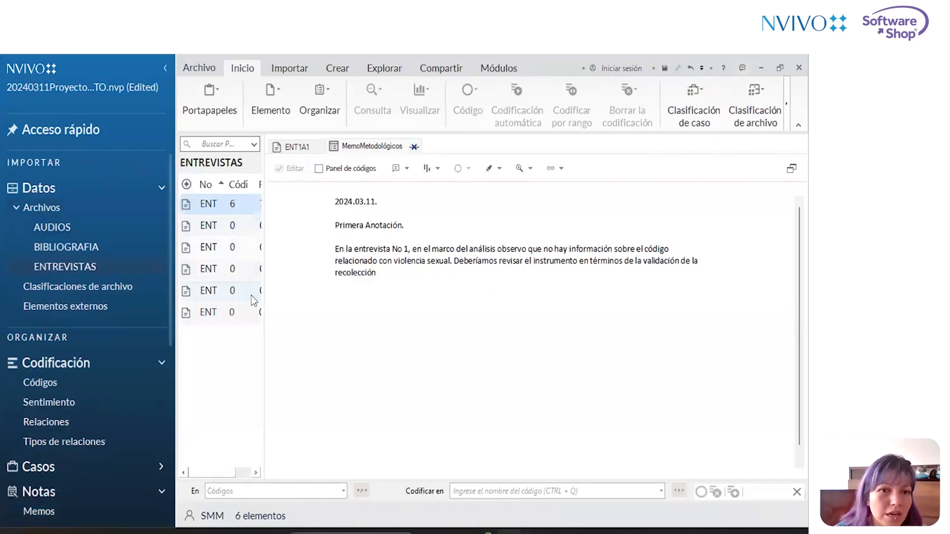
left_click(483, 303)
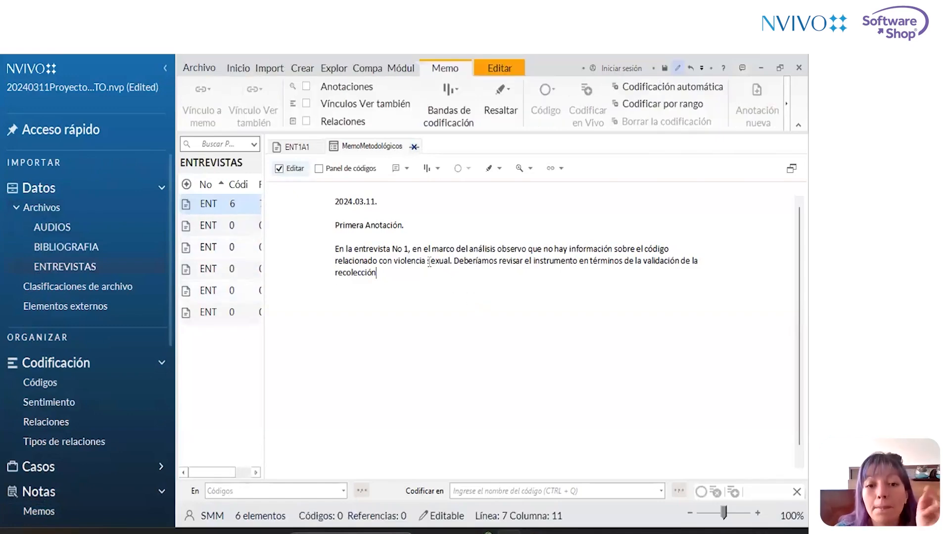
left_click_drag(410, 250, 354, 250)
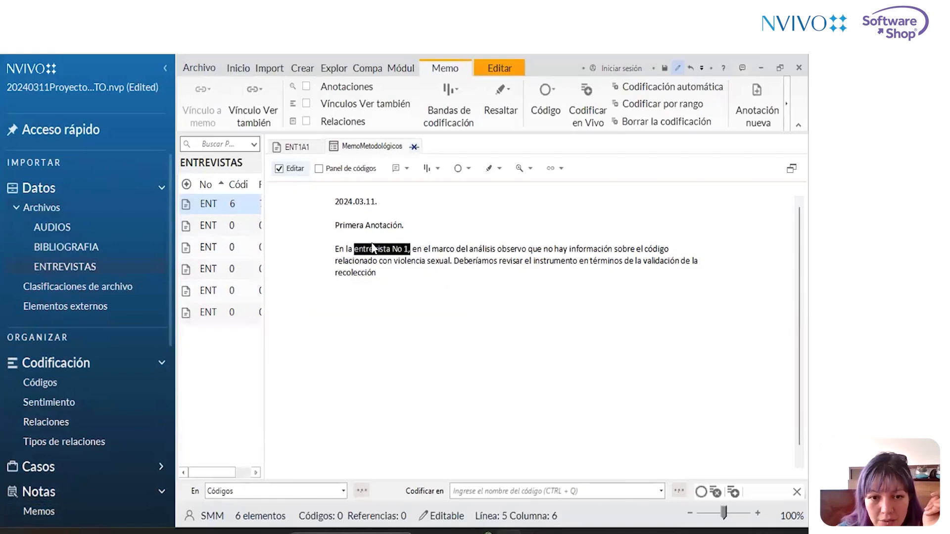
right_click(372, 246)
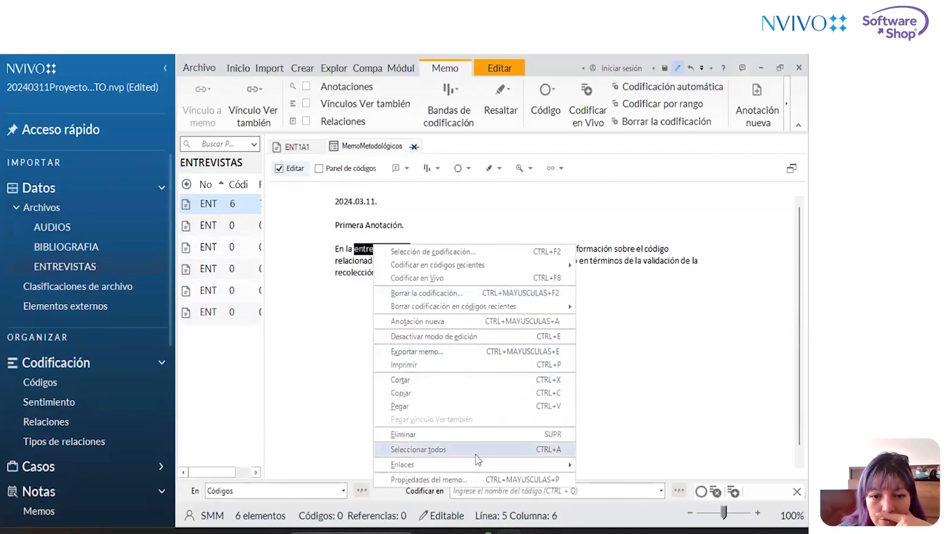
mouse_move(477, 468)
mouse_move(646, 419)
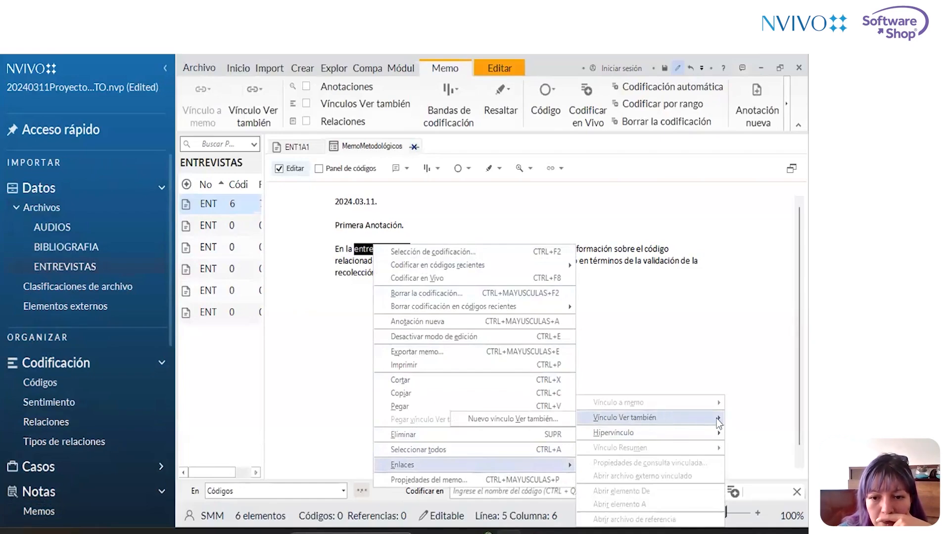
mouse_move(600, 432)
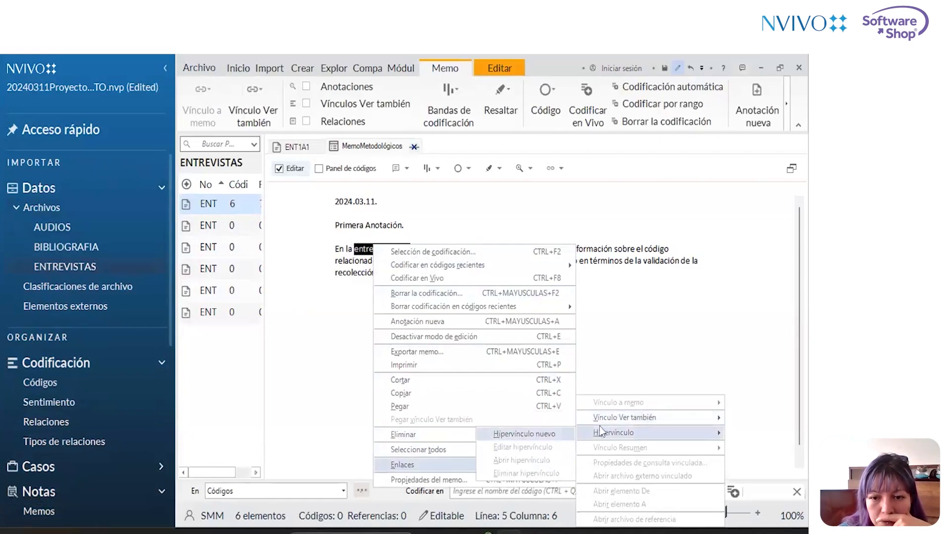
left_click(633, 347)
left_click_drag(408, 249, 354, 249)
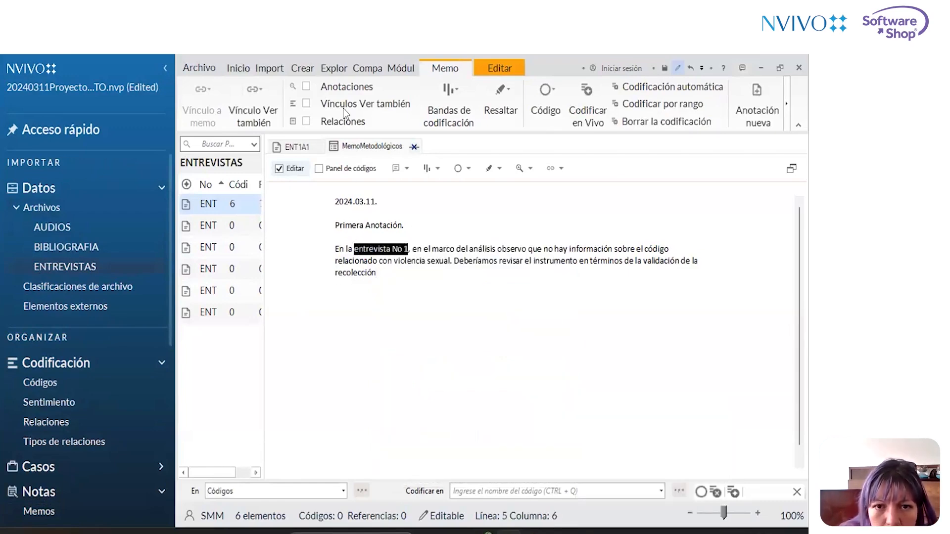
left_click(555, 169)
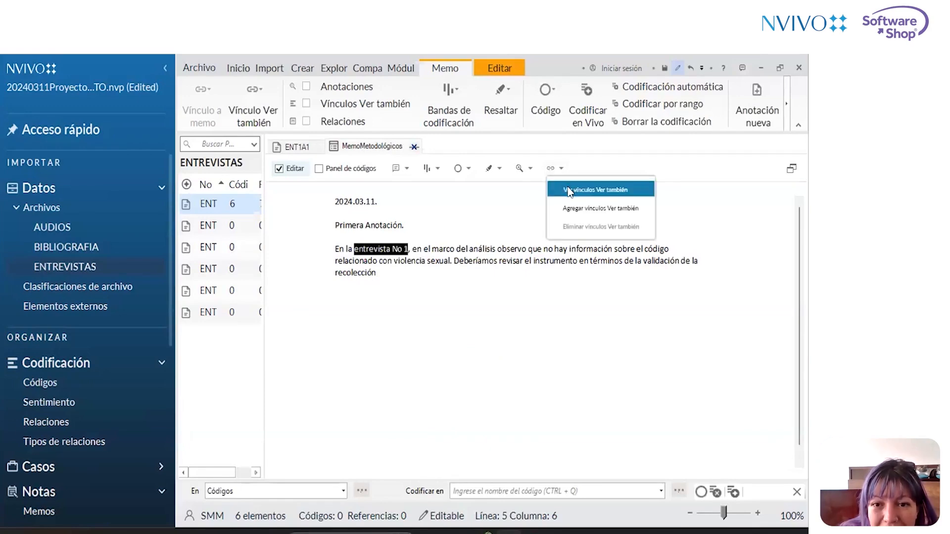
left_click(580, 212)
left_click_drag(447, 181, 657, 177)
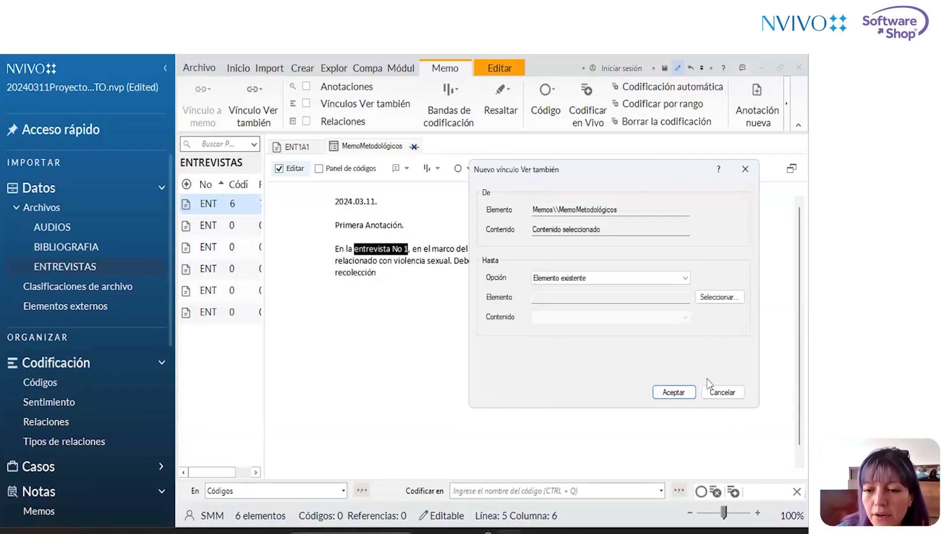
left_click(718, 395)
left_click(427, 269)
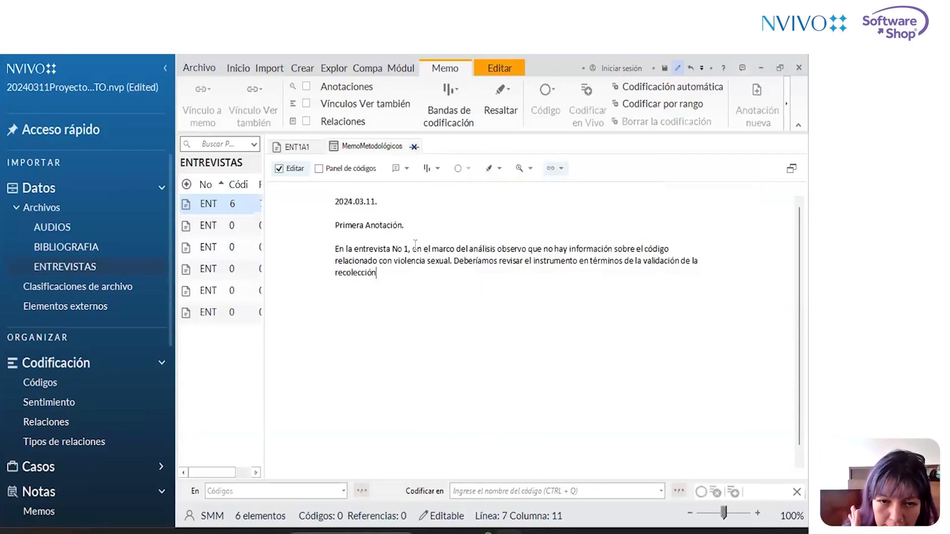
Link "entrevista No 1" in the memo to the existing interview ENT1A1 in the ENTREVISTAS folder with a See Also link.
left_click_drag(407, 248, 354, 249)
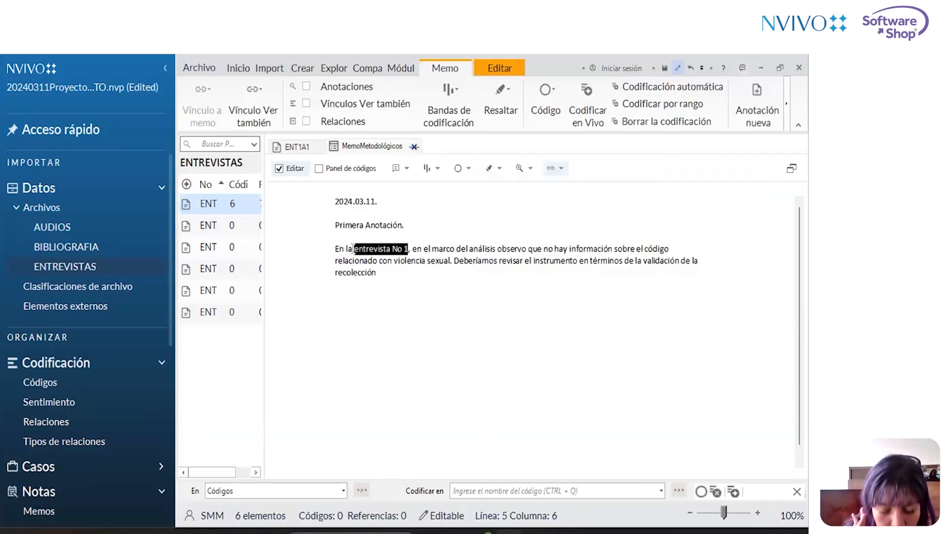
left_click(562, 172)
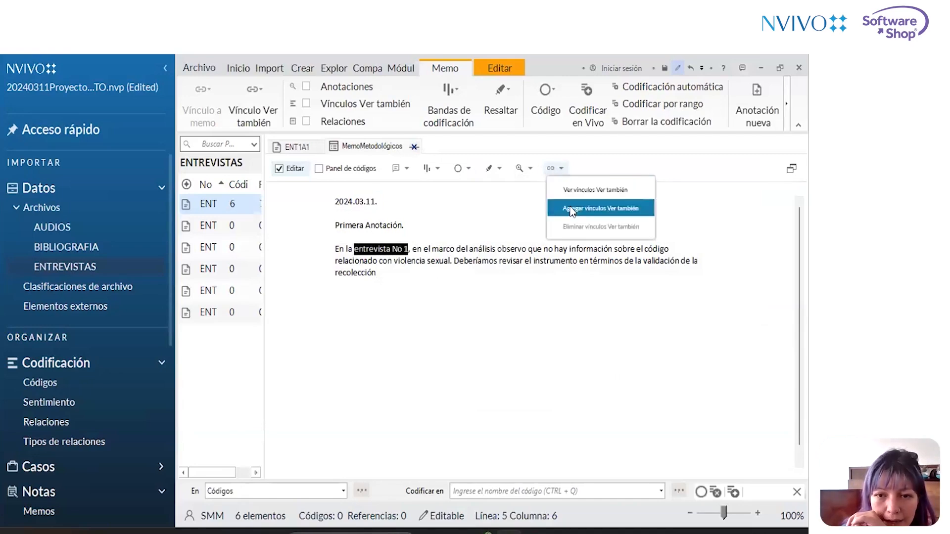
left_click(573, 208)
left_click_drag(460, 175, 653, 159)
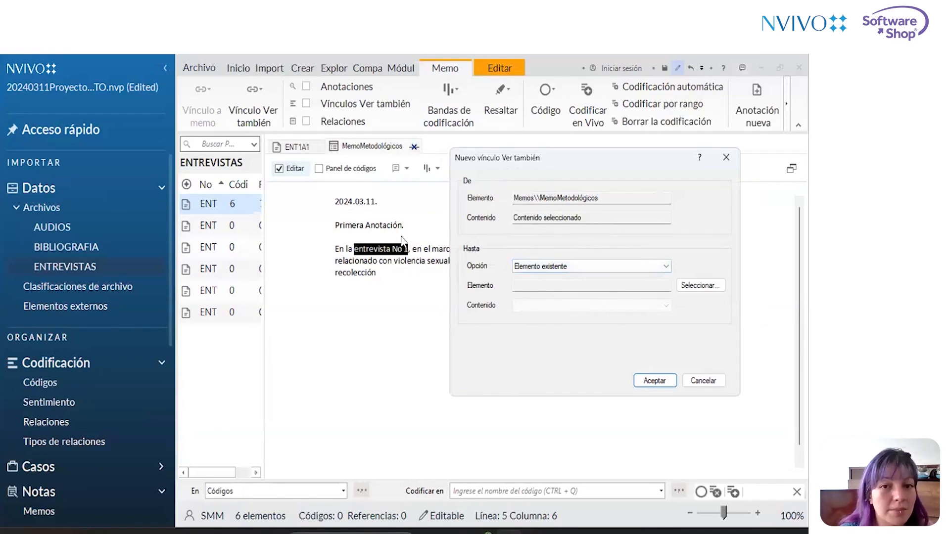
left_click(699, 286)
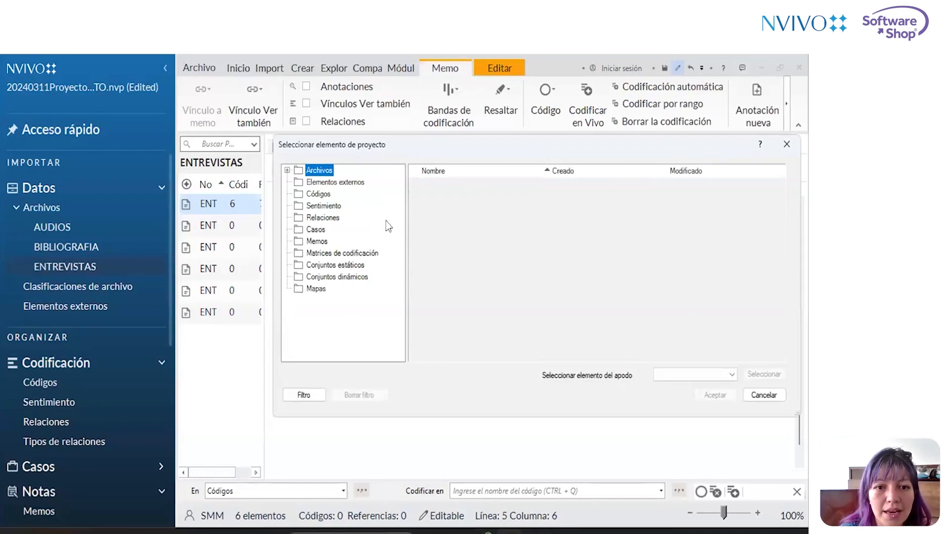
left_click(287, 170)
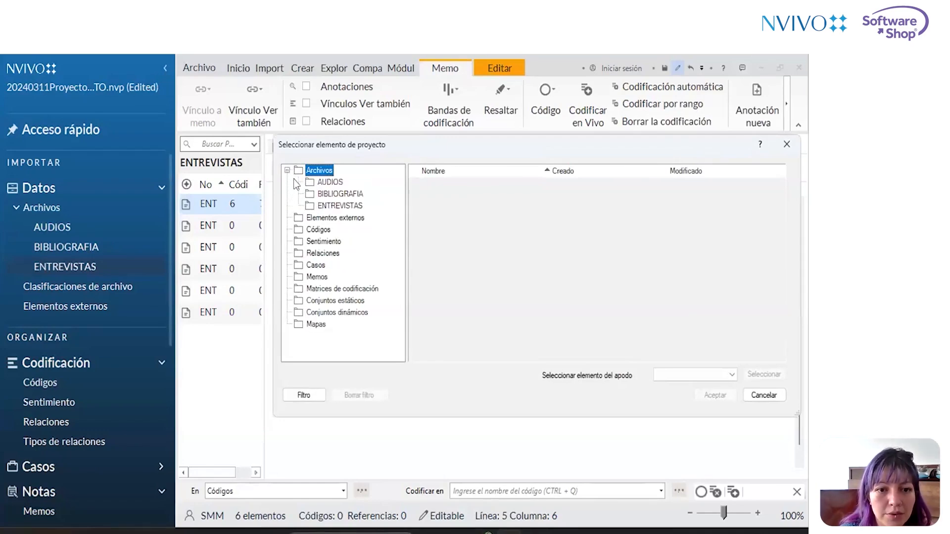
left_click(331, 205)
left_click(435, 175)
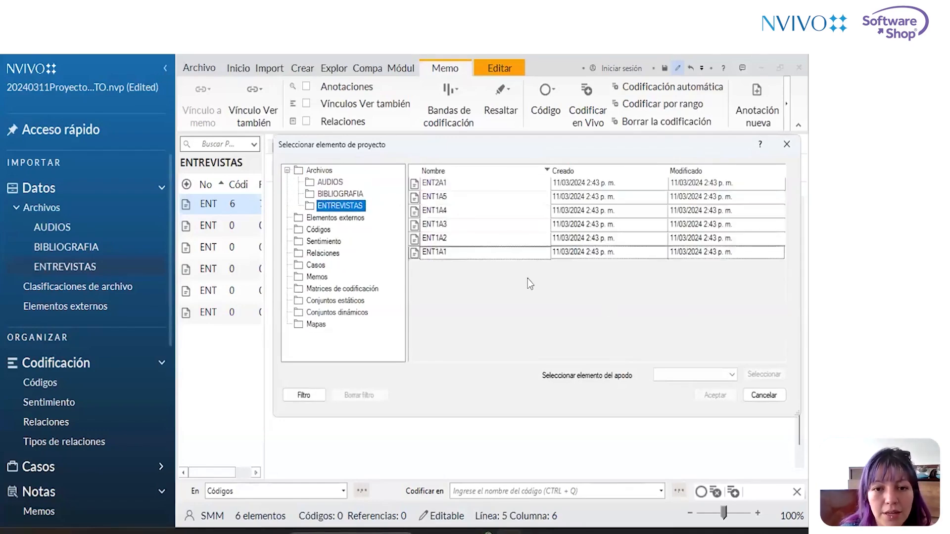
left_click(477, 252)
left_click(707, 395)
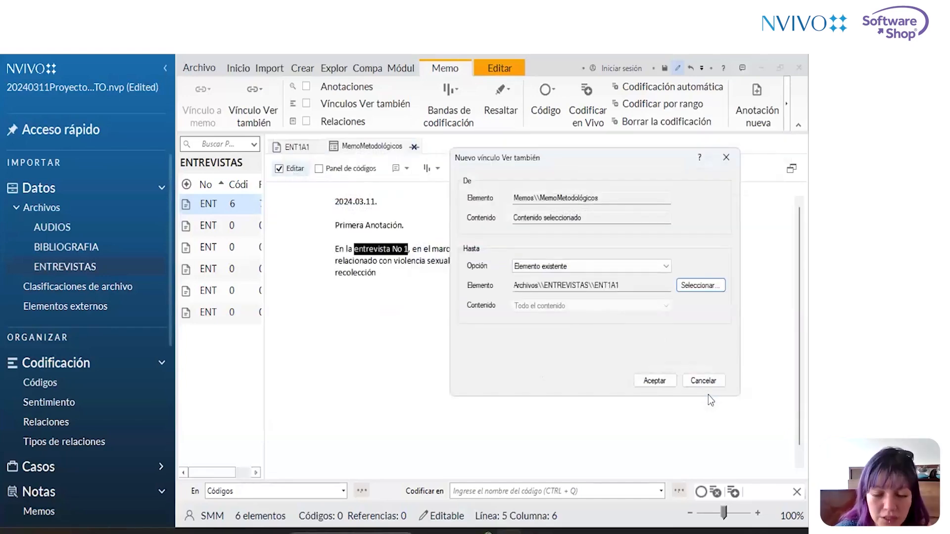
left_click(655, 380)
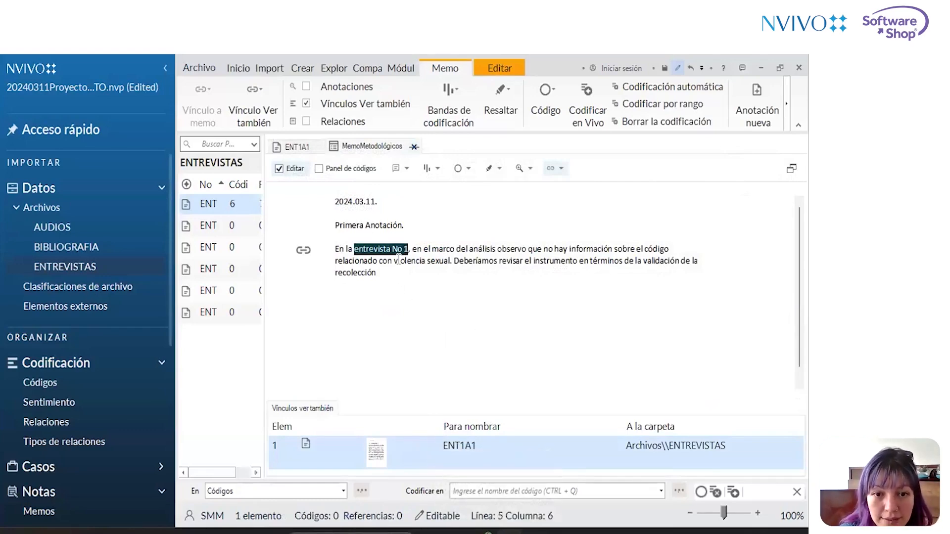
Add a See Also link from "violencia sexual." in the memo to a new code named "Violencia sexual".
left_click_drag(394, 261, 454, 261)
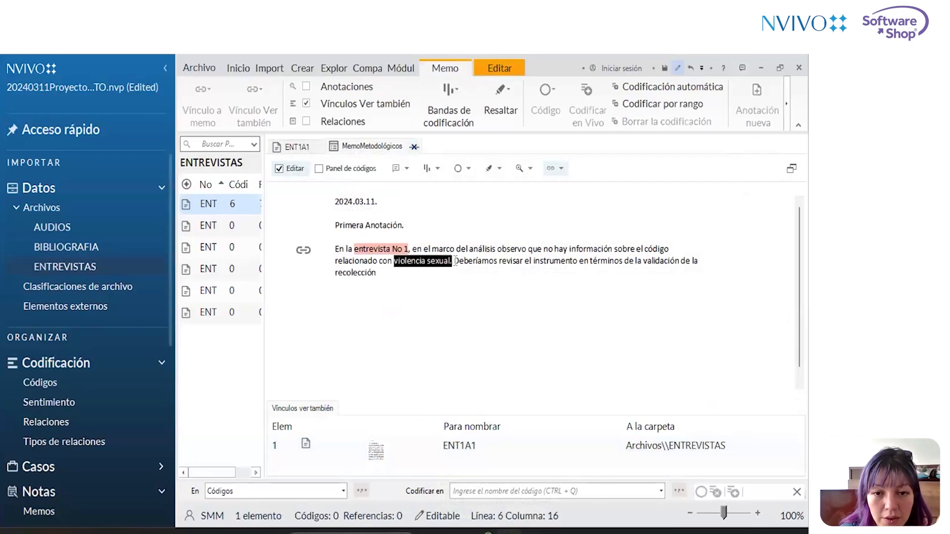
right_click(441, 264)
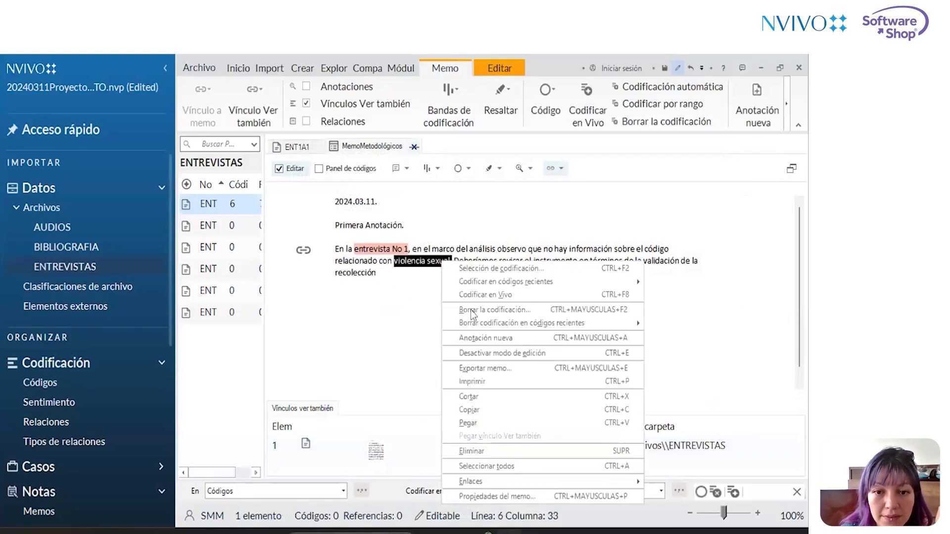
mouse_move(528, 482)
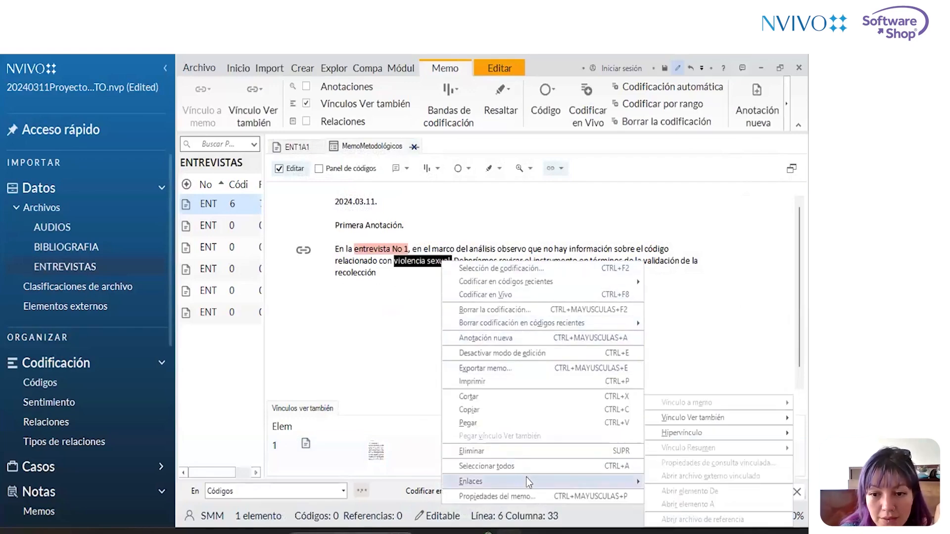
left_click(684, 417)
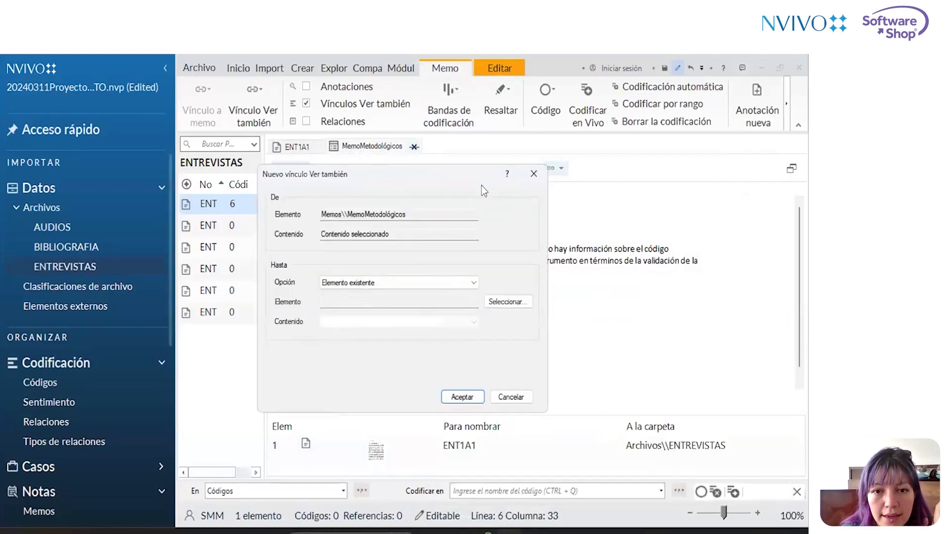
left_click_drag(482, 180, 634, 169)
left_click(618, 270)
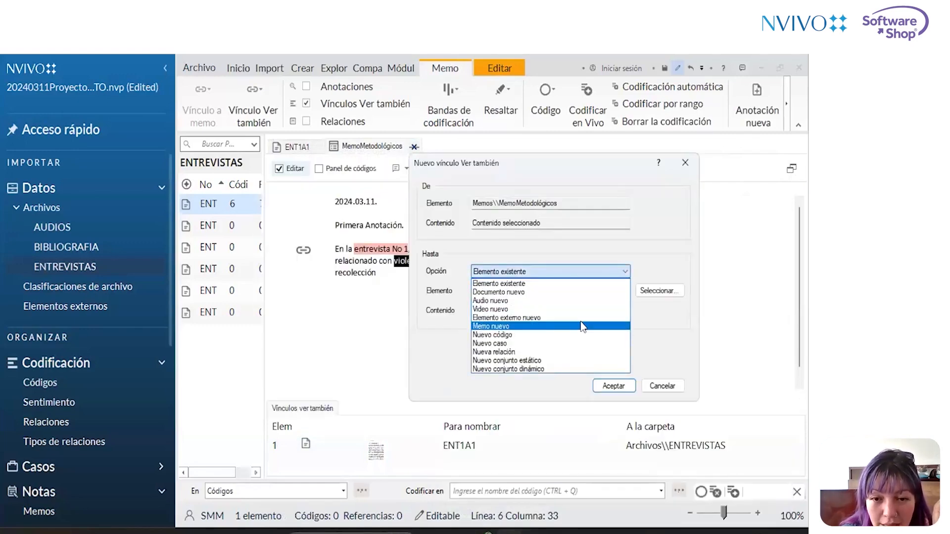
left_click(569, 335)
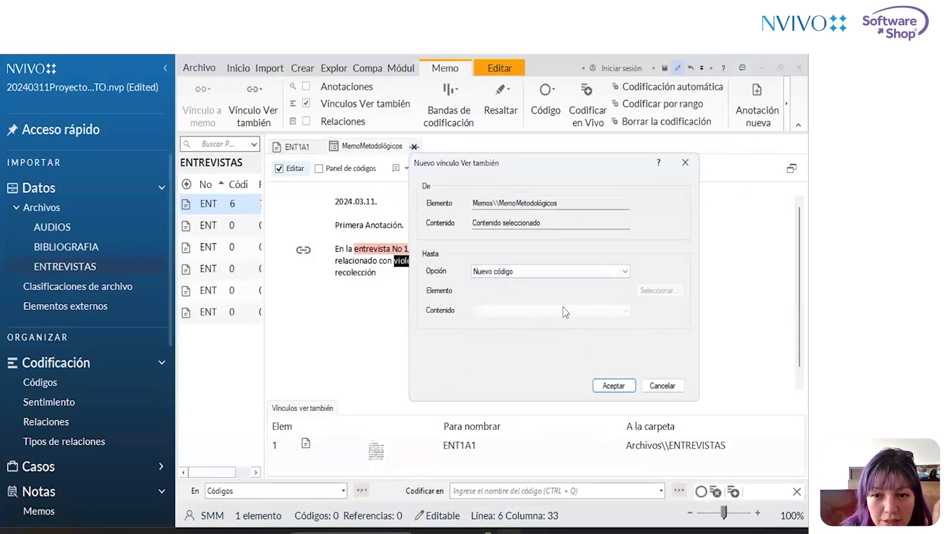
left_click(616, 386)
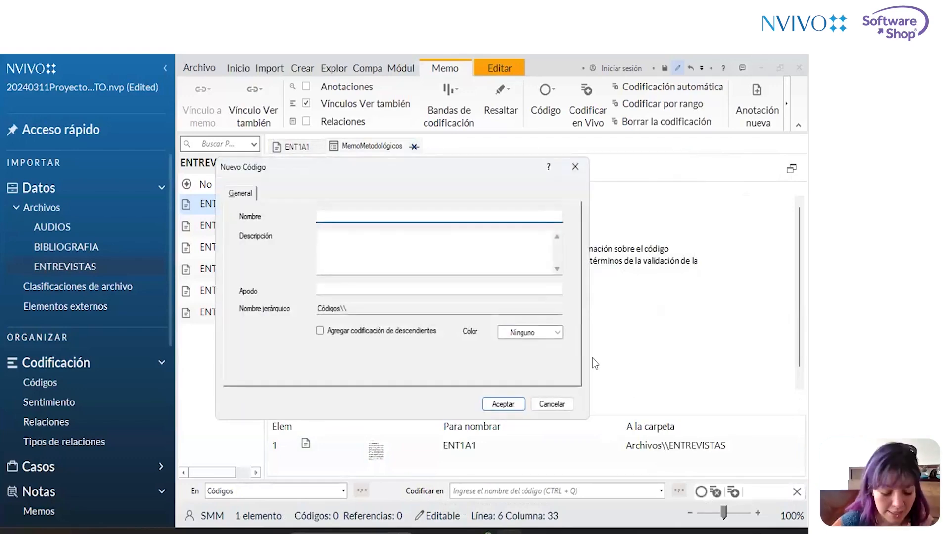
type("Violencia ")
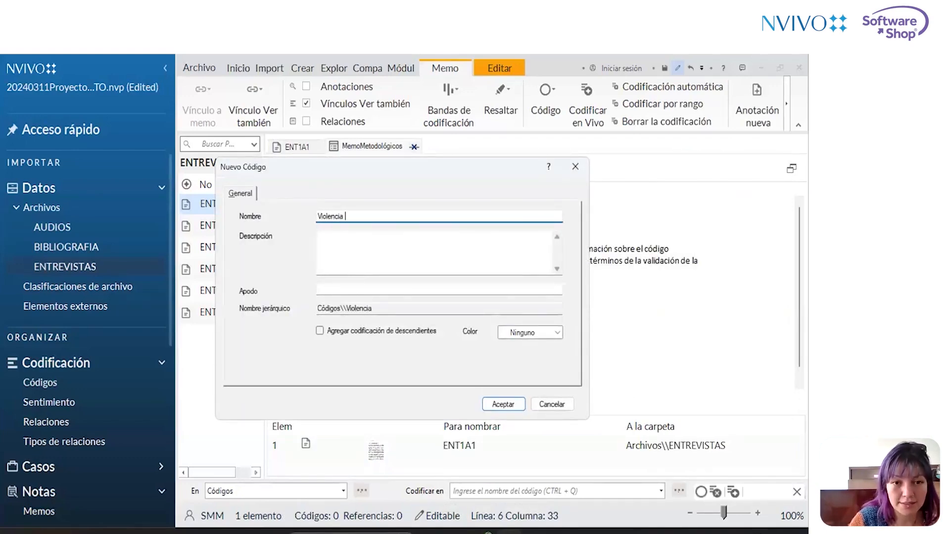
type("sexual")
key("Return")
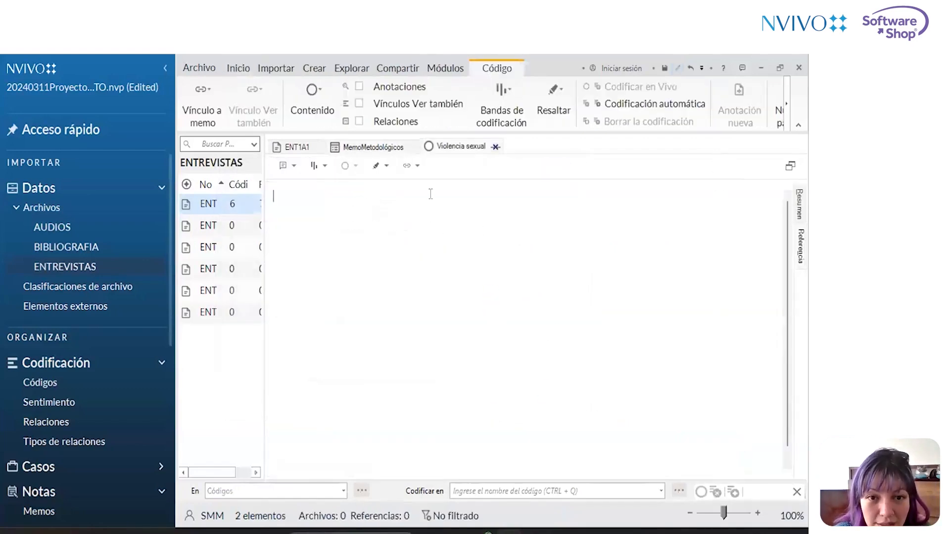
Review the memo's See Also links, open the linked ENT1A1 interview from its entry, and return to the memo.
left_click(384, 148)
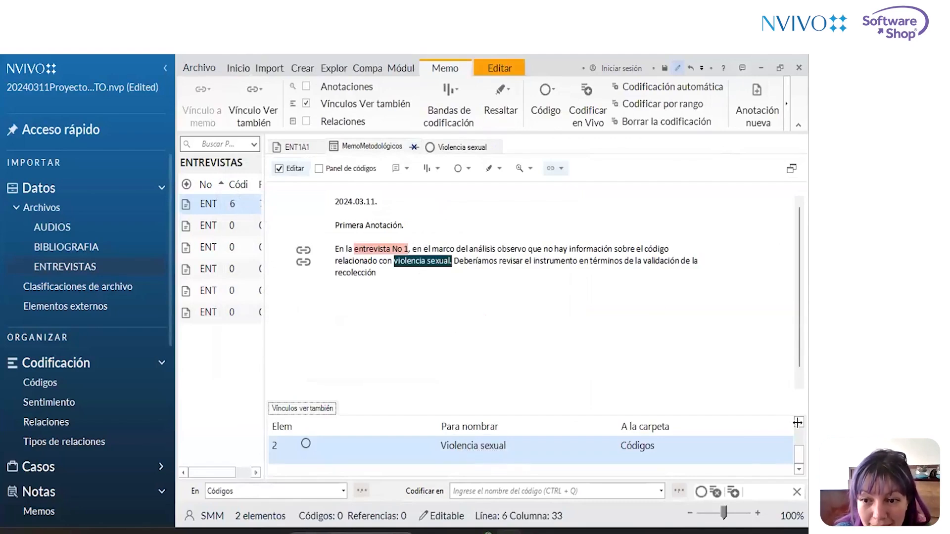
left_click_drag(799, 454, 799, 435)
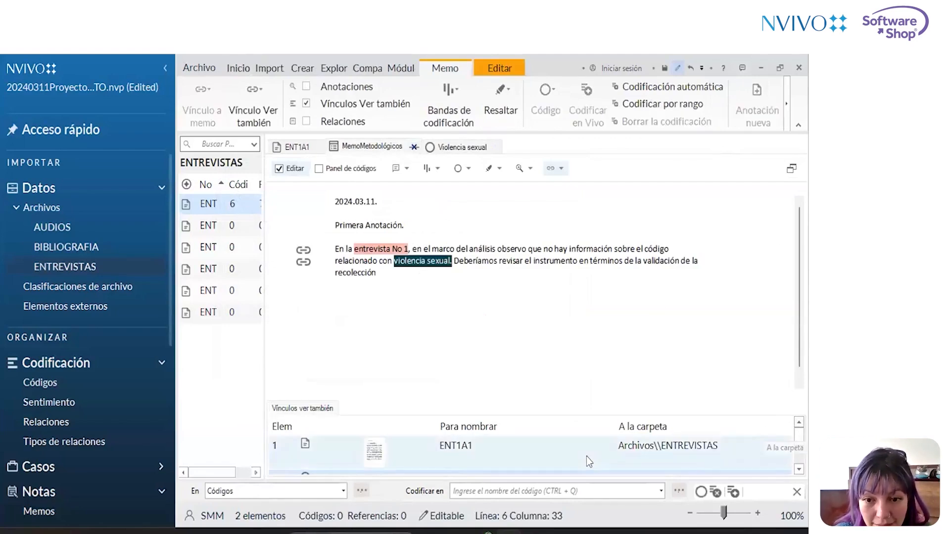
left_click(586, 456)
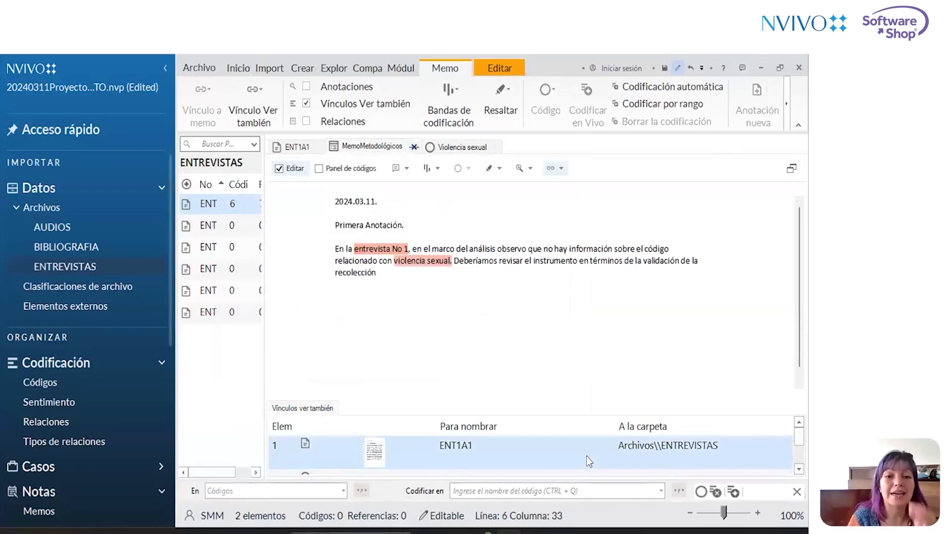
double_click(586, 456)
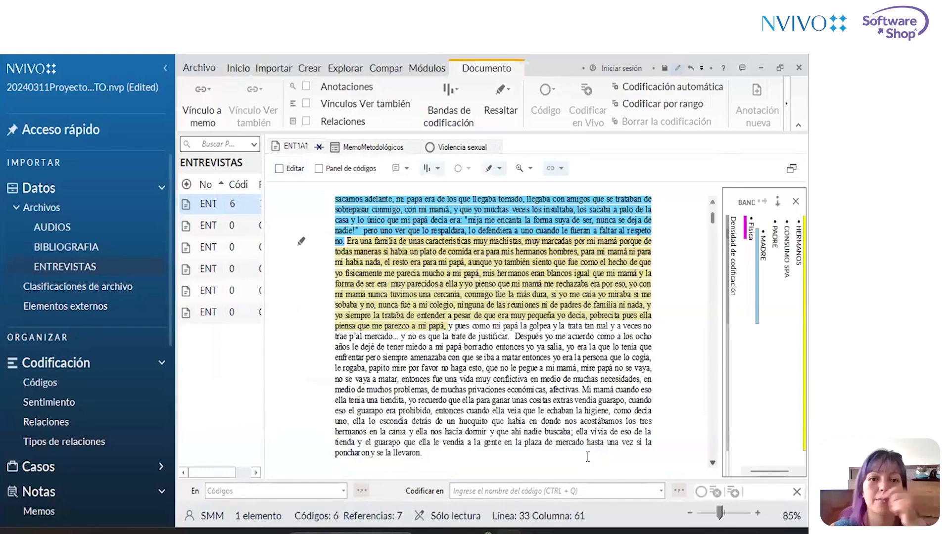
left_click(362, 150)
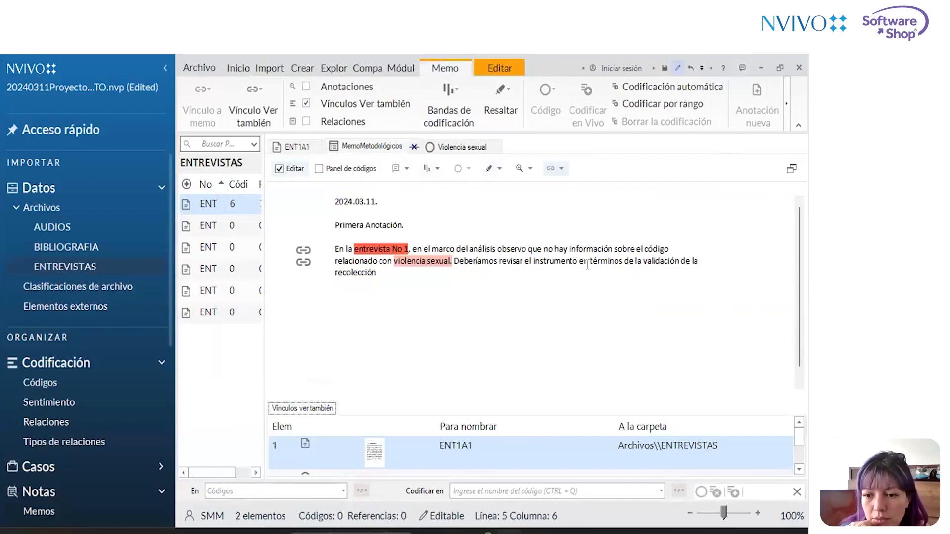
Start a new hyperlink on the memo phrase "validación de la recolección".
left_click(643, 261)
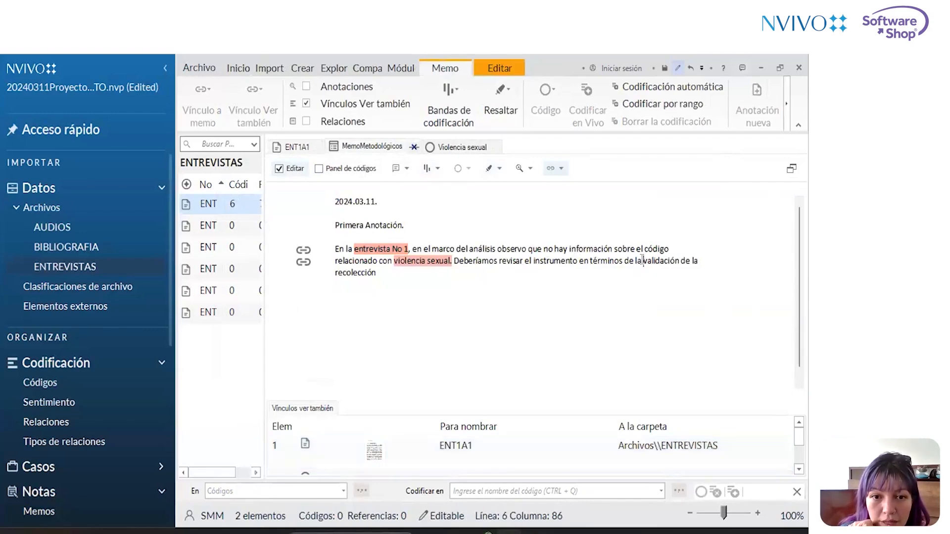
left_click_drag(642, 261, 376, 273)
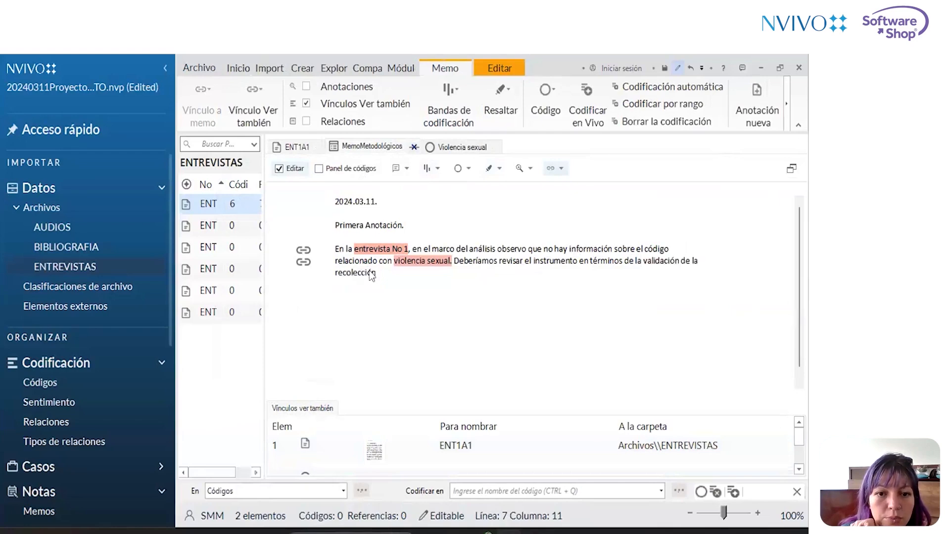
right_click(371, 275)
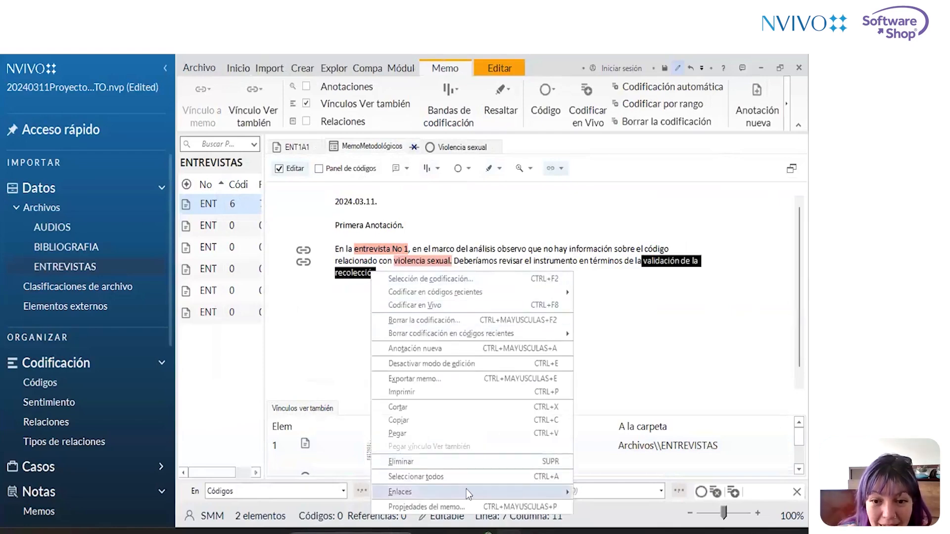
mouse_move(465, 489)
mouse_move(650, 426)
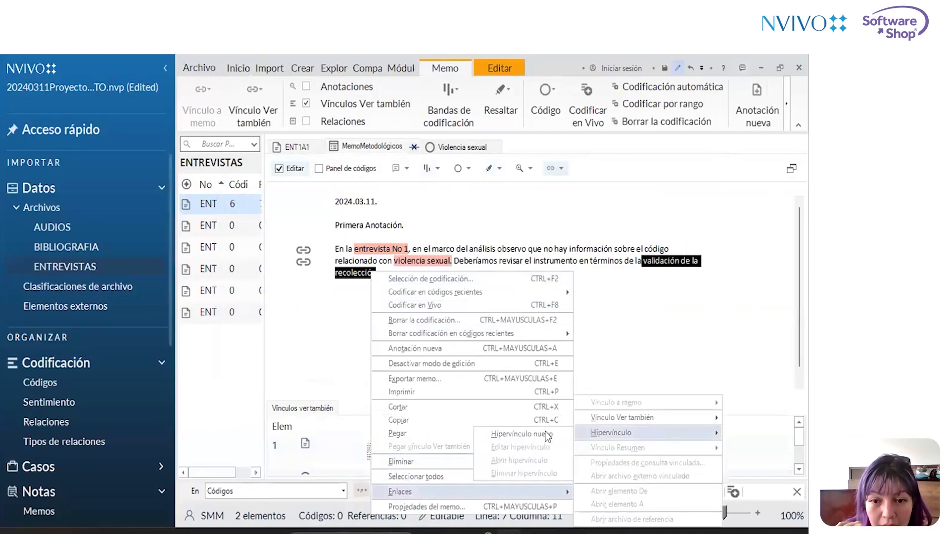
left_click(540, 431)
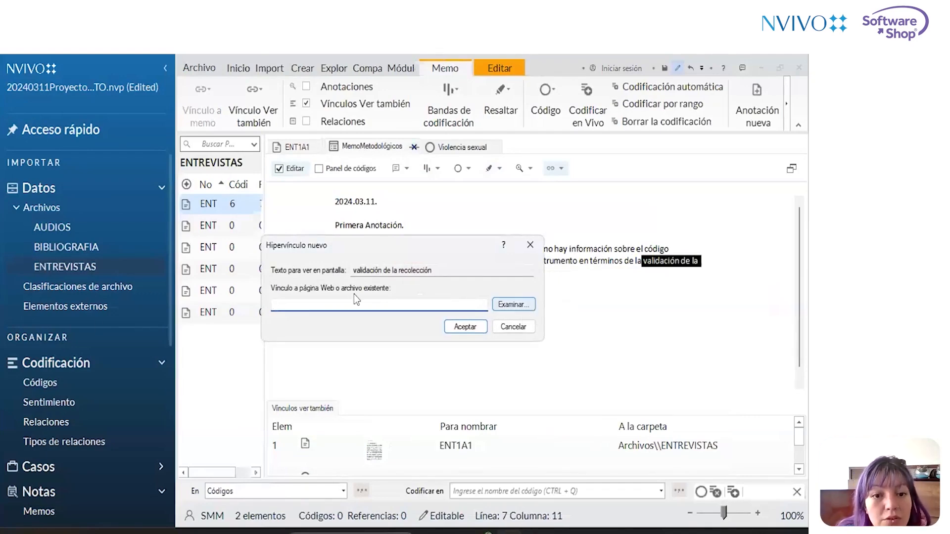
Point the hyperlink to Dialnet-ElEnfoqueUnificadorDisciplinarEnElContextoDeLosCui-8438553.pdf in the PILOTO\BIBLIOGRAFIA folder and create it.
left_click(513, 304)
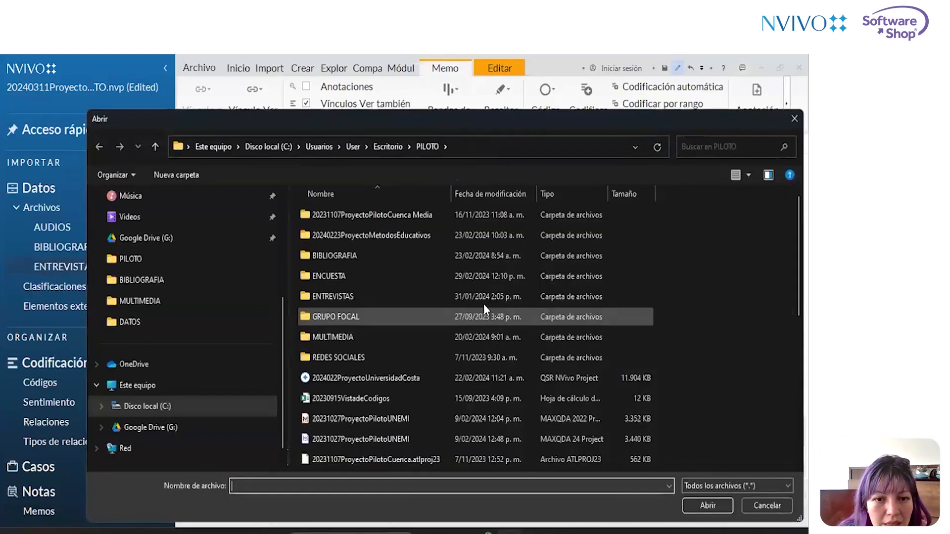
scroll(544, 329, "down", 2)
scroll(407, 288, "down", 2)
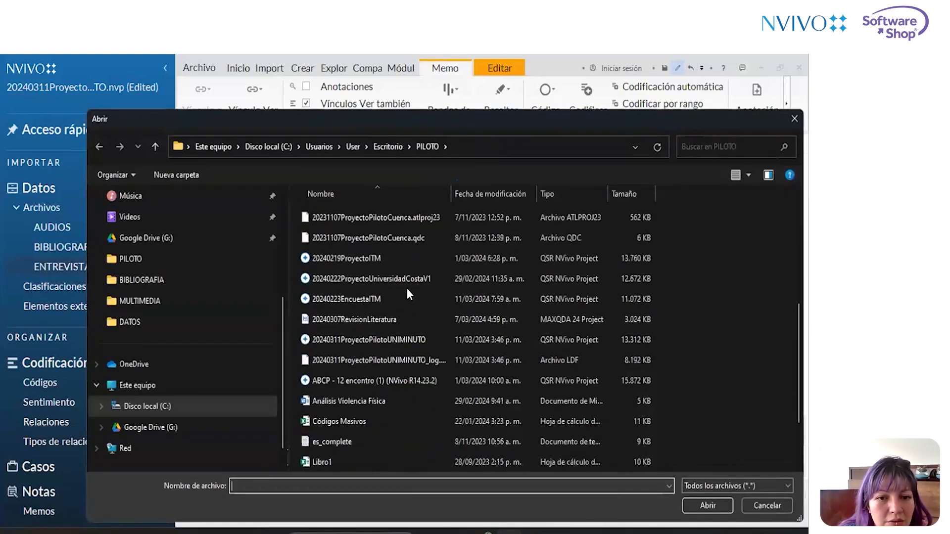
scroll(406, 287, "up", 1)
scroll(396, 257, "up", 3)
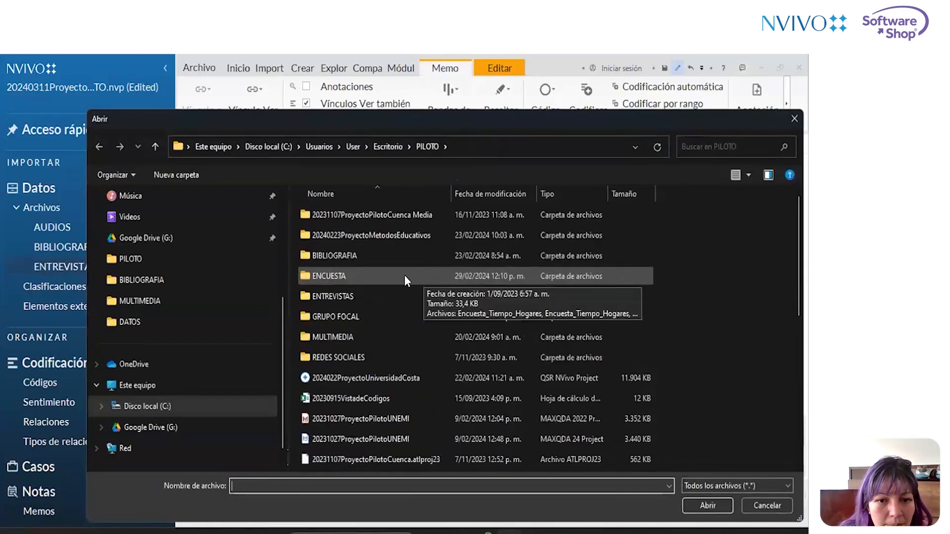
double_click(386, 252)
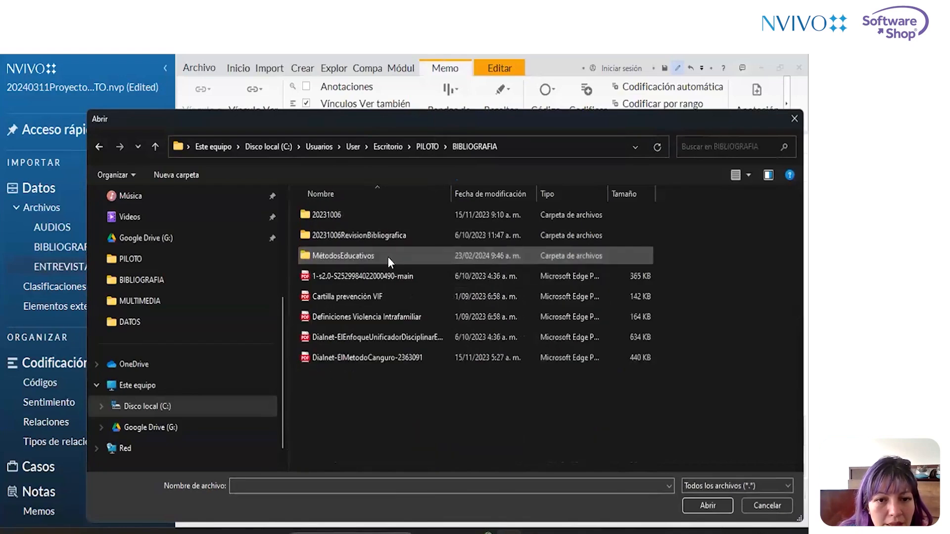
left_click(405, 337)
left_click(724, 504)
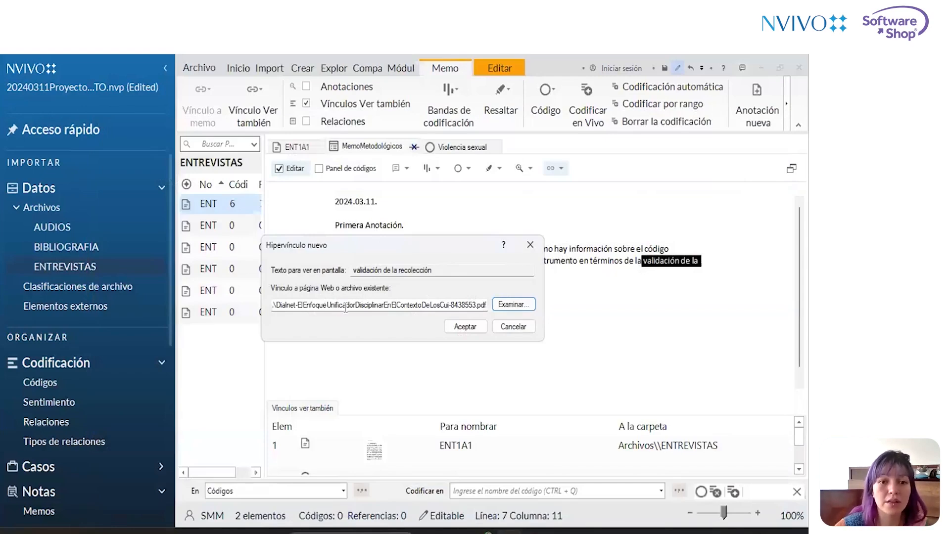
left_click(321, 303)
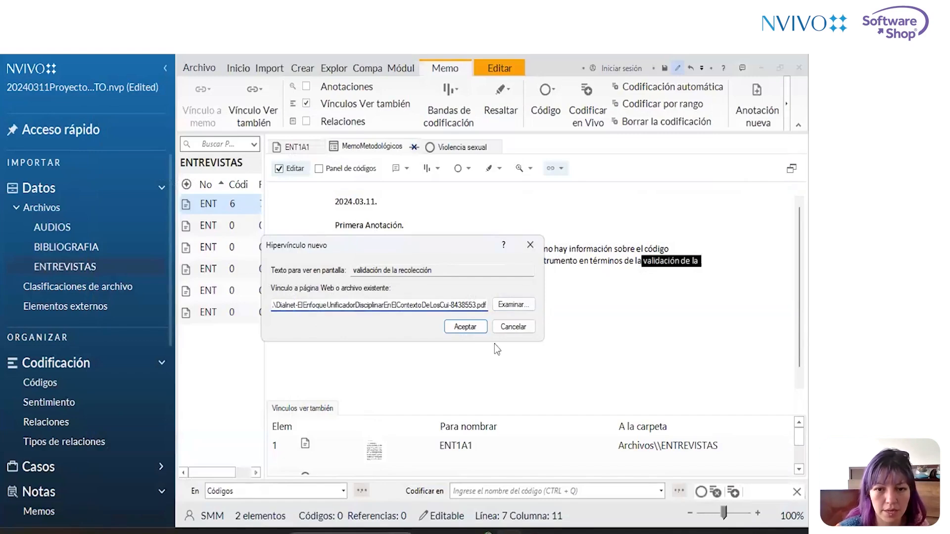
left_click(481, 330)
Add another hyperlink in the memo on the phrase "revisar el instrumento".
double_click(508, 262)
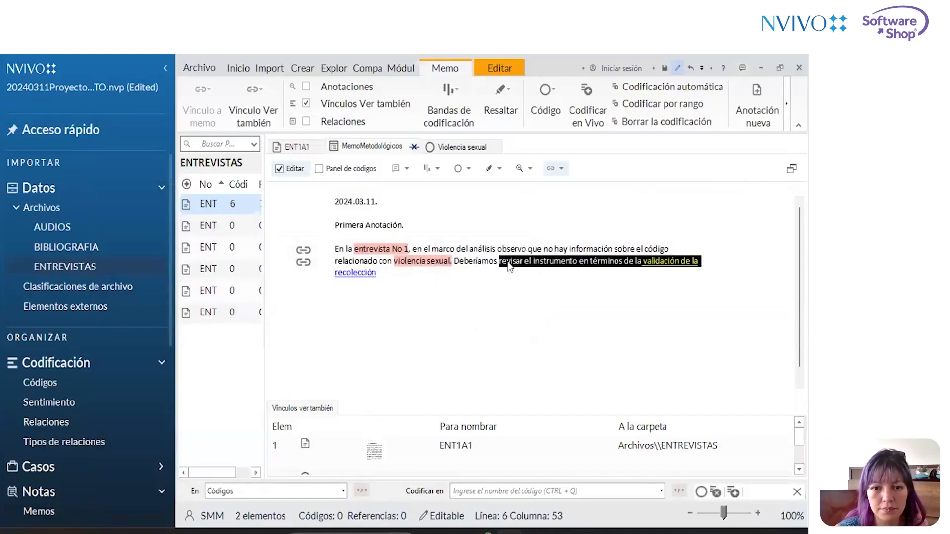
right_click(508, 262)
left_click_drag(500, 262, 577, 261)
right_click(570, 263)
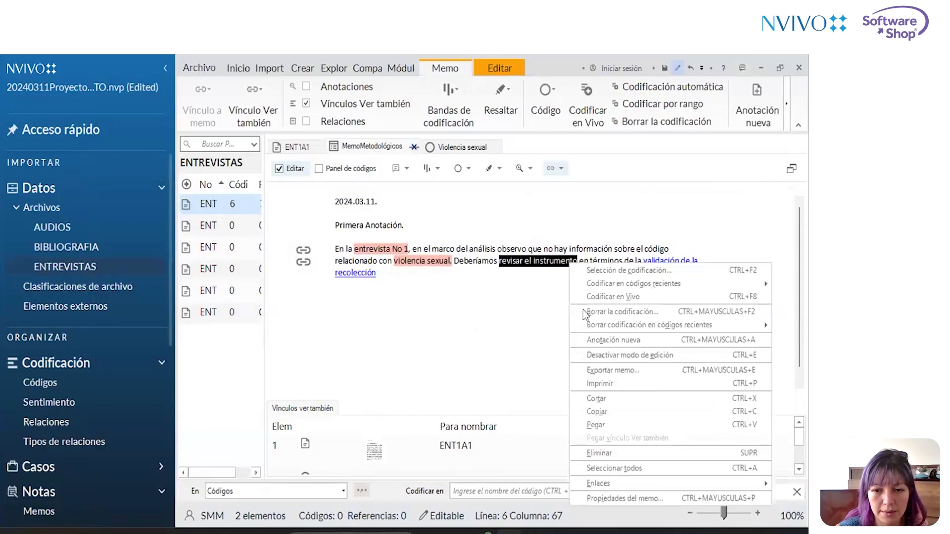
mouse_move(618, 484)
mouse_move(484, 433)
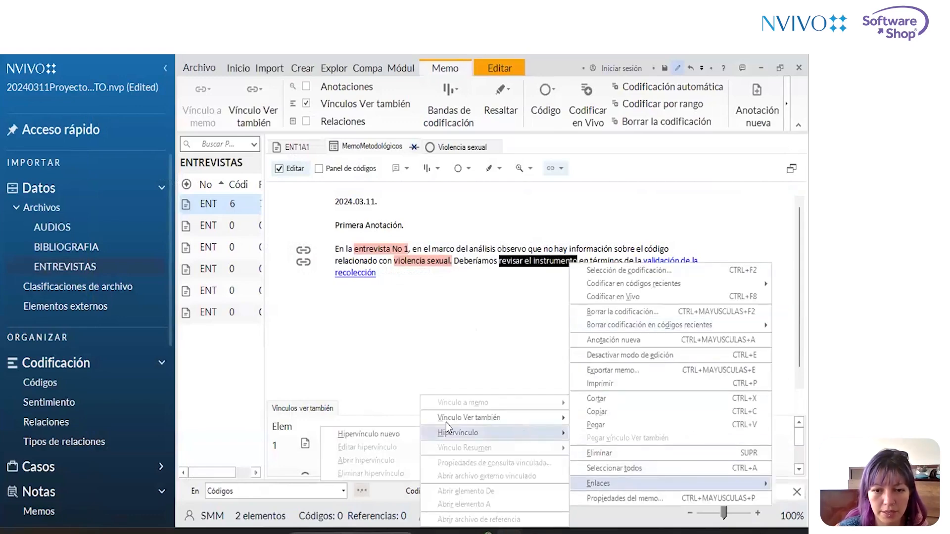
left_click(382, 428)
key("Return")
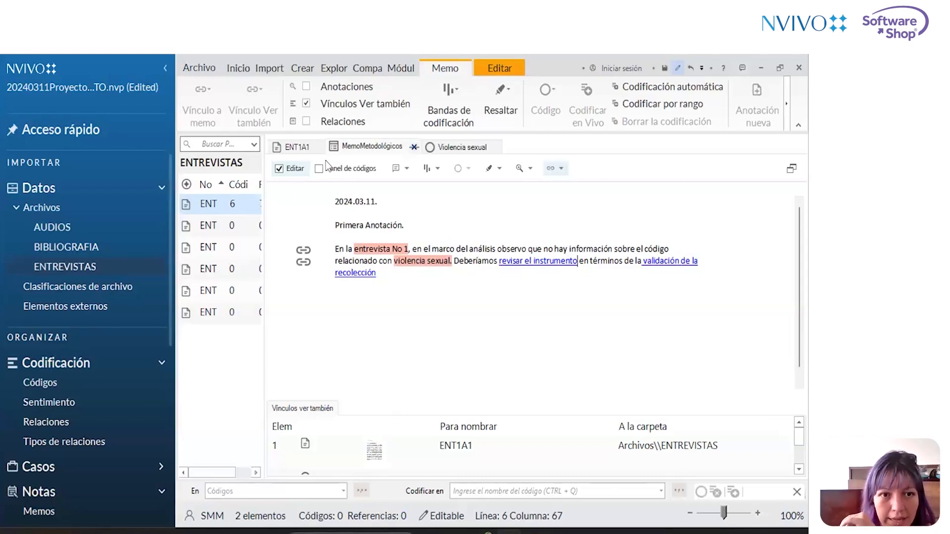
Close the open memo, interview and code, and open the project's event log.
left_click(356, 148)
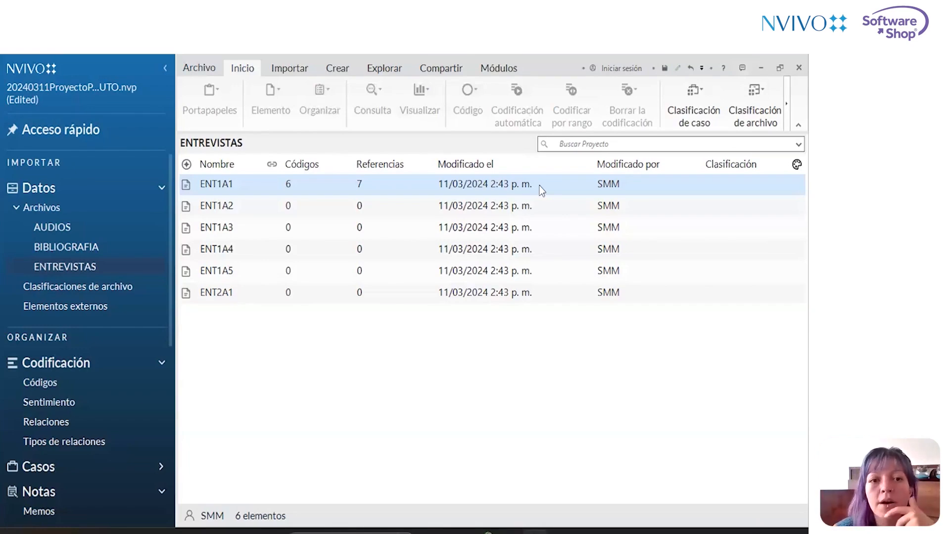
left_click(745, 113)
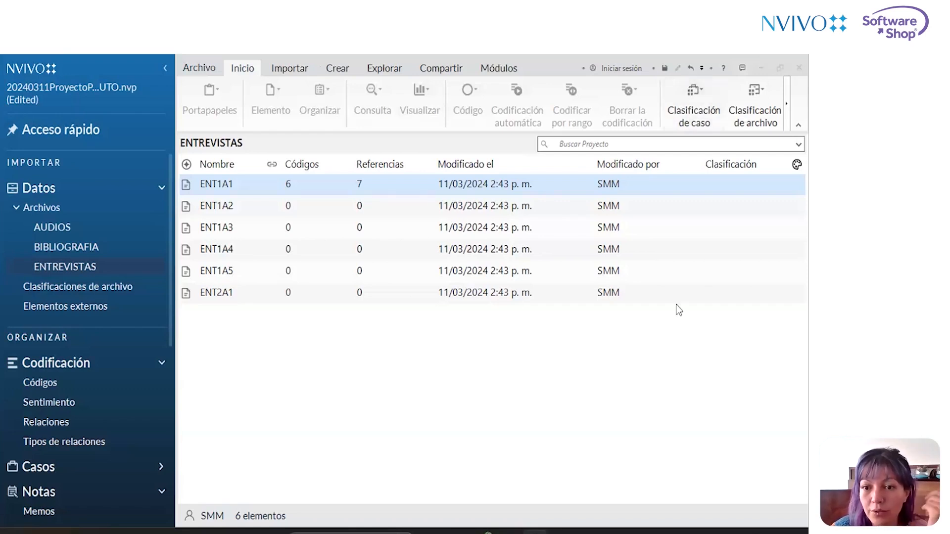
left_click(210, 66)
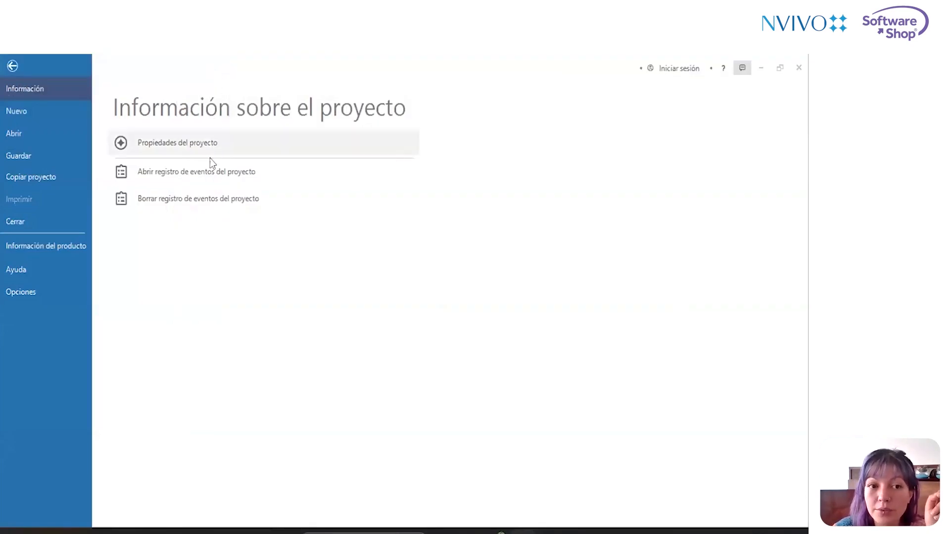
left_click(207, 171)
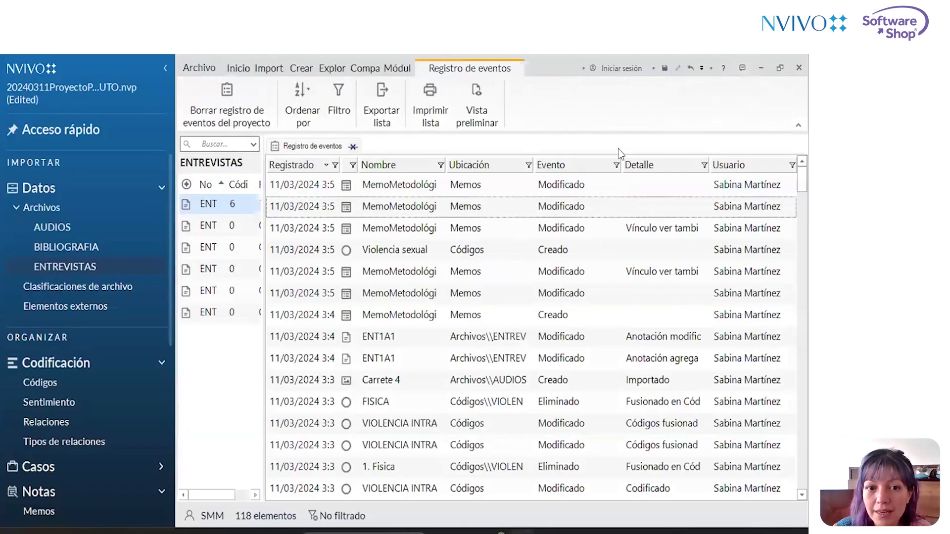
Examine the event log from newest to oldest entries, checking the date, item, location, event, detail and user recorded for each action.
scroll(596, 261, "down", 15)
scroll(596, 261, "down", 10)
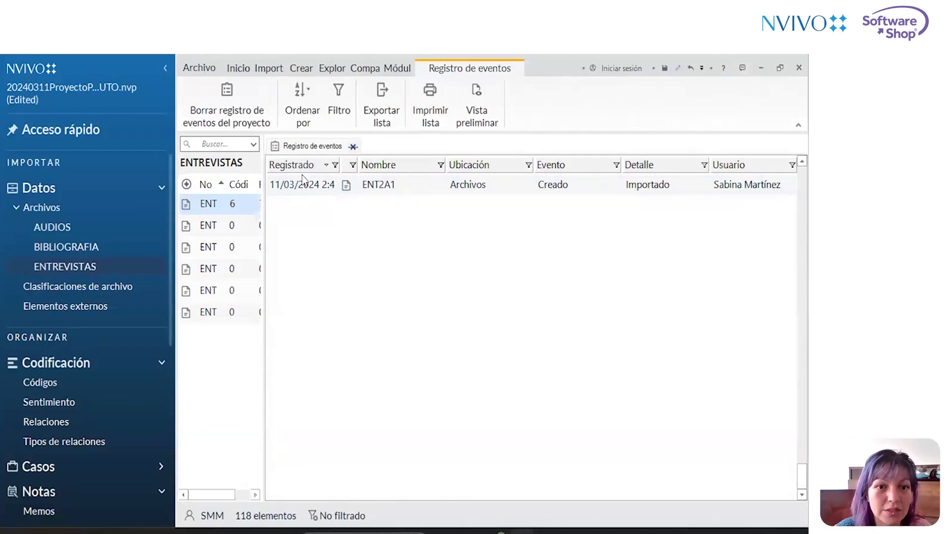
left_click_drag(311, 166, 317, 166)
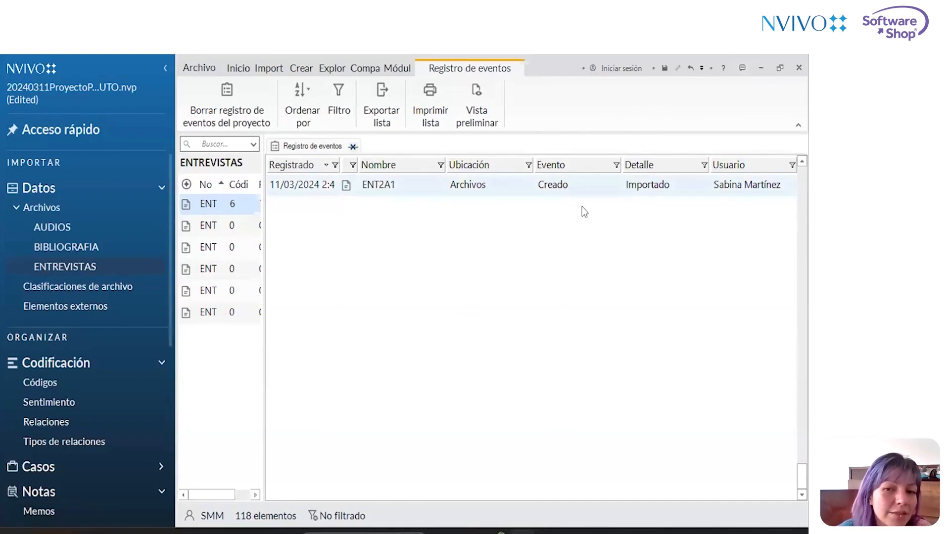
scroll(583, 219, "up", 7)
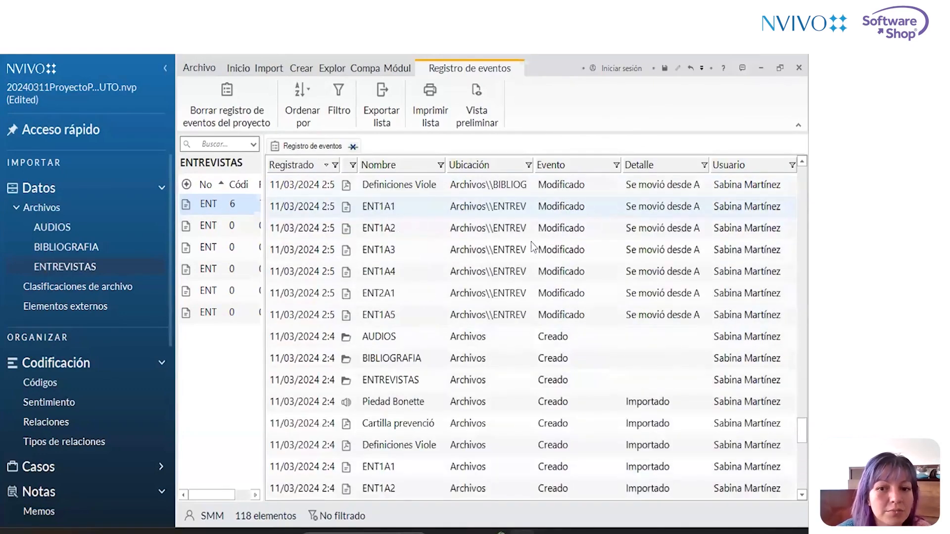
scroll(530, 242, "up", 10)
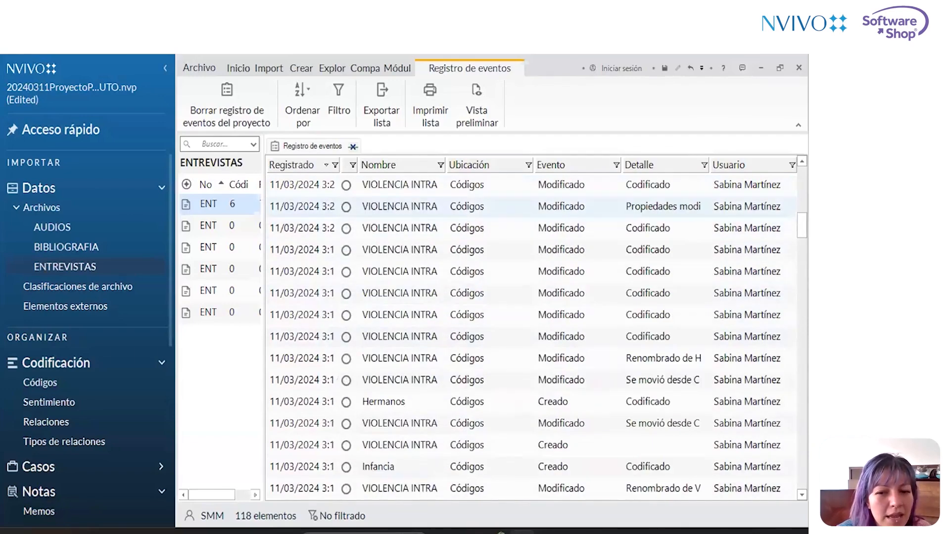
scroll(560, 431, "down", 2)
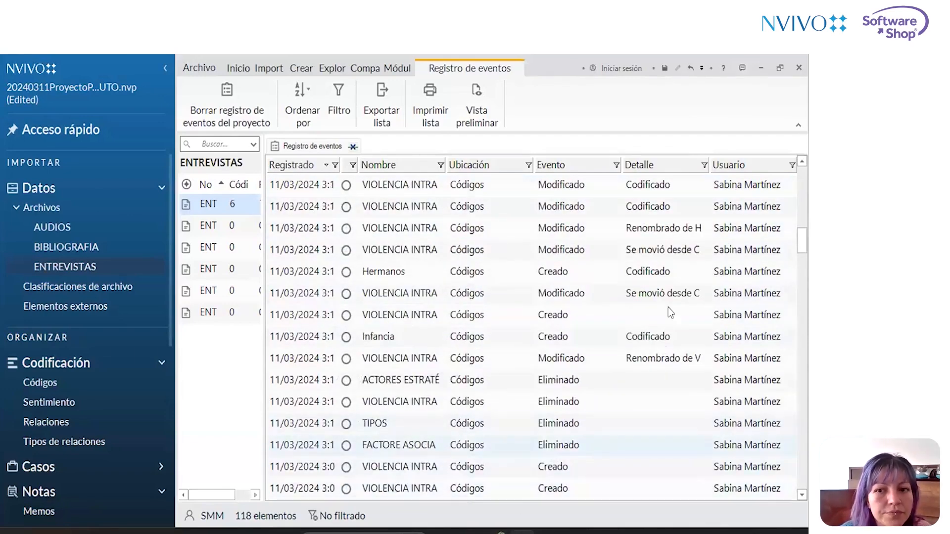
scroll(647, 181, "down", 3)
scroll(658, 182, "up", 4)
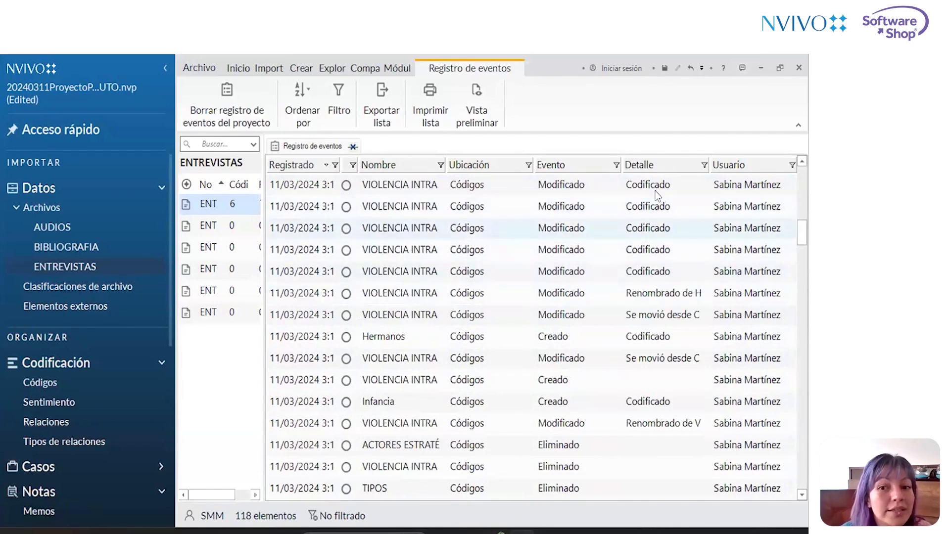
scroll(646, 187, "up", 1)
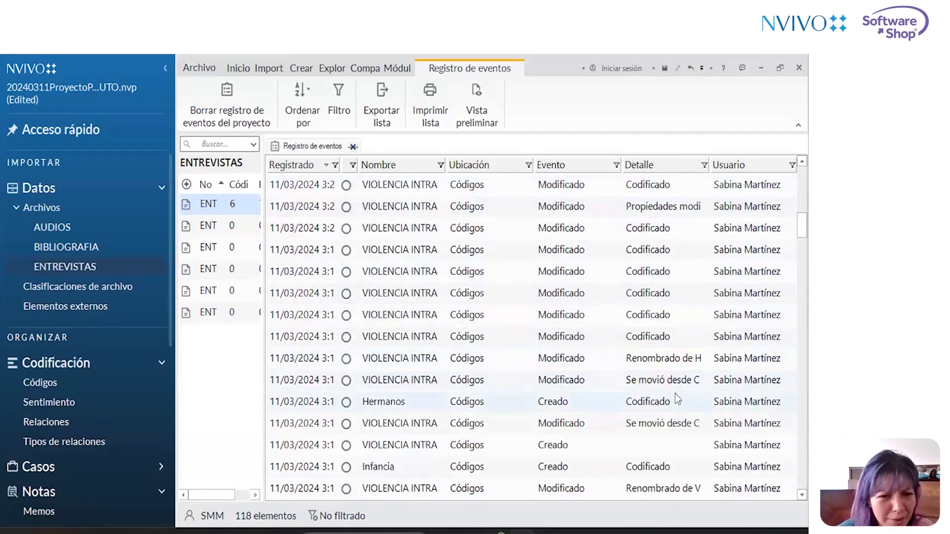
scroll(663, 381, "up", 6)
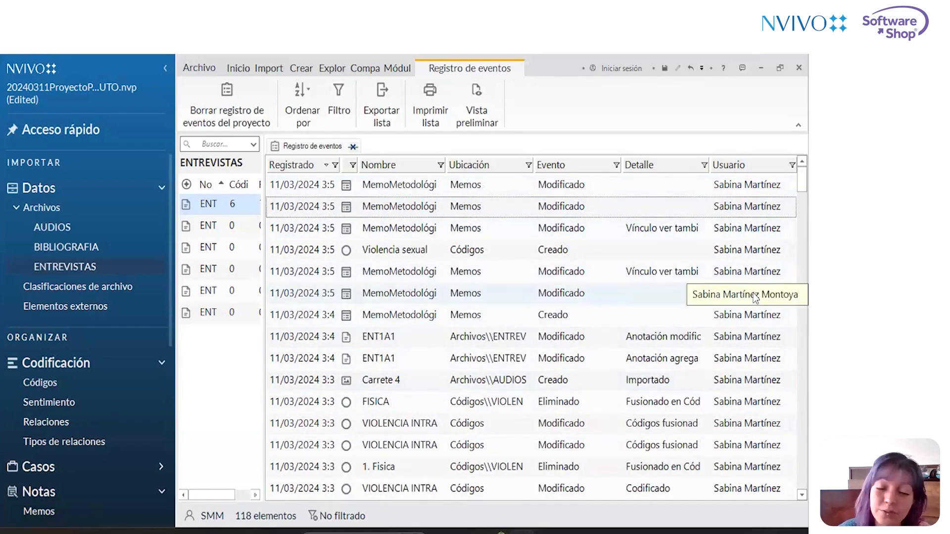
scroll(753, 295, "down", 15)
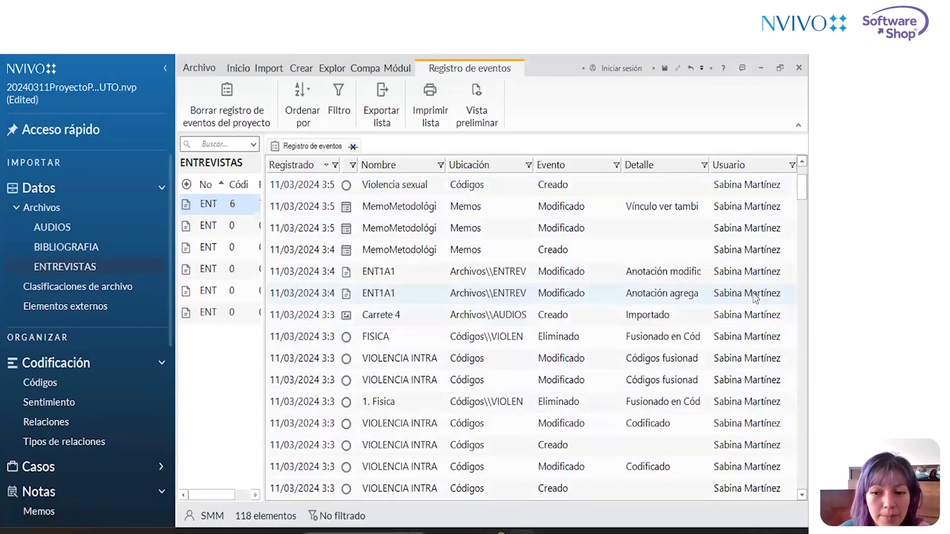
scroll(754, 296, "down", 8)
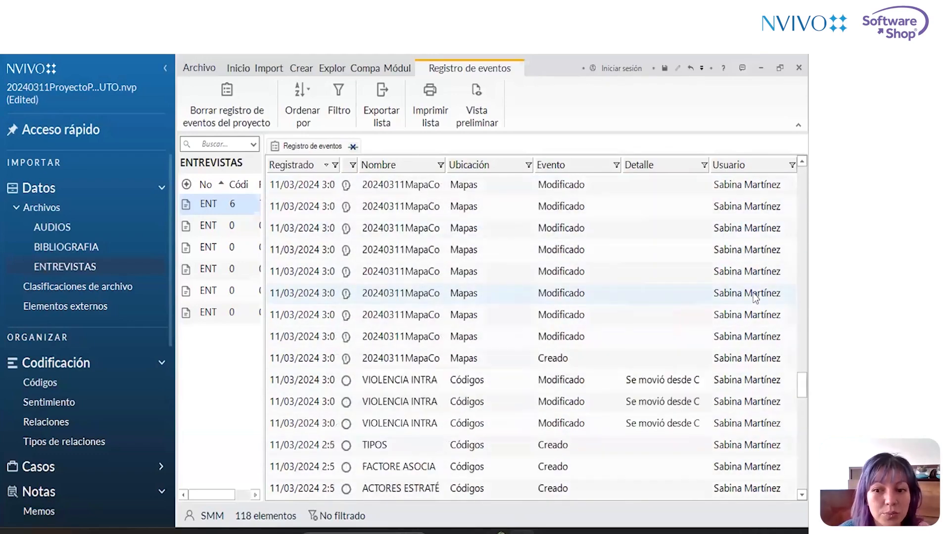
scroll(753, 296, "up", 20)
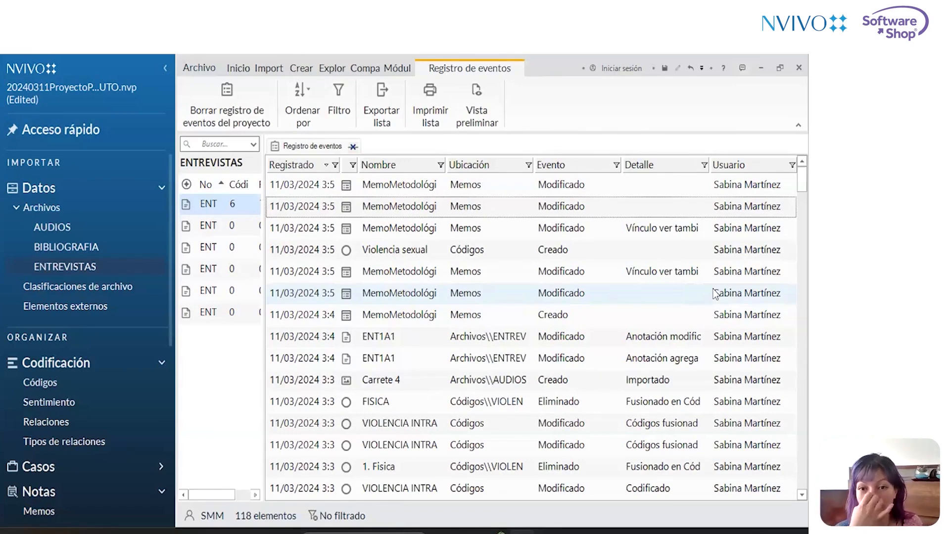
scroll(654, 381, "down", 15)
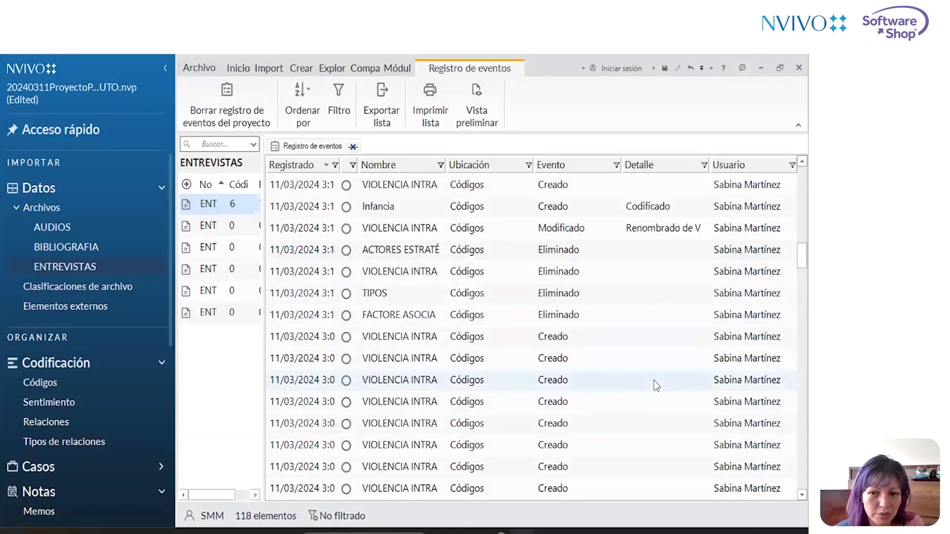
scroll(654, 380, "up", 15)
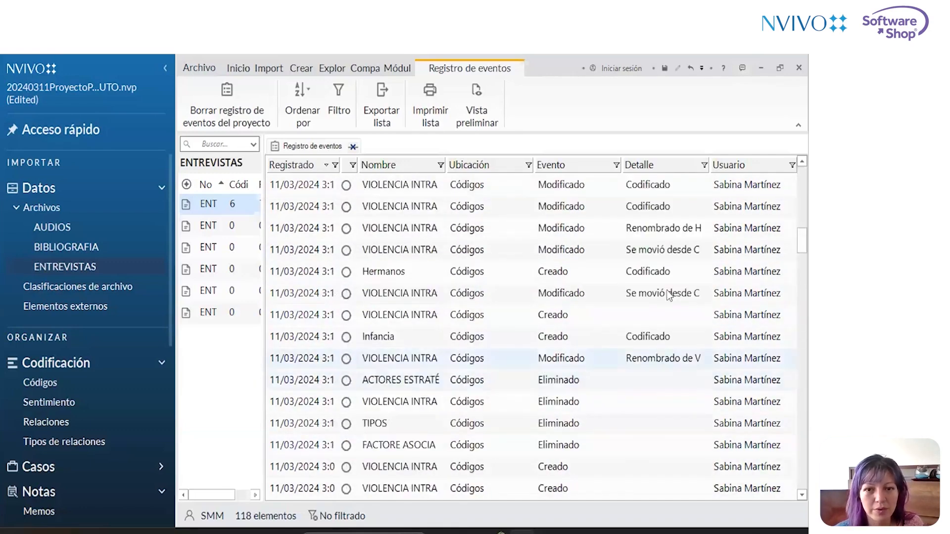
Filter the event log to show only rows whose Evento value is any of "Creado".
left_click(616, 166)
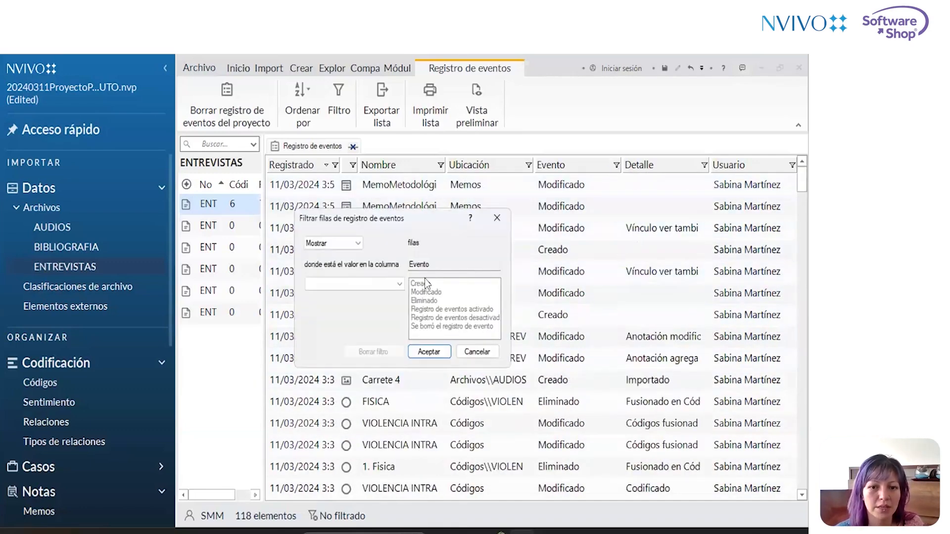
left_click(372, 284)
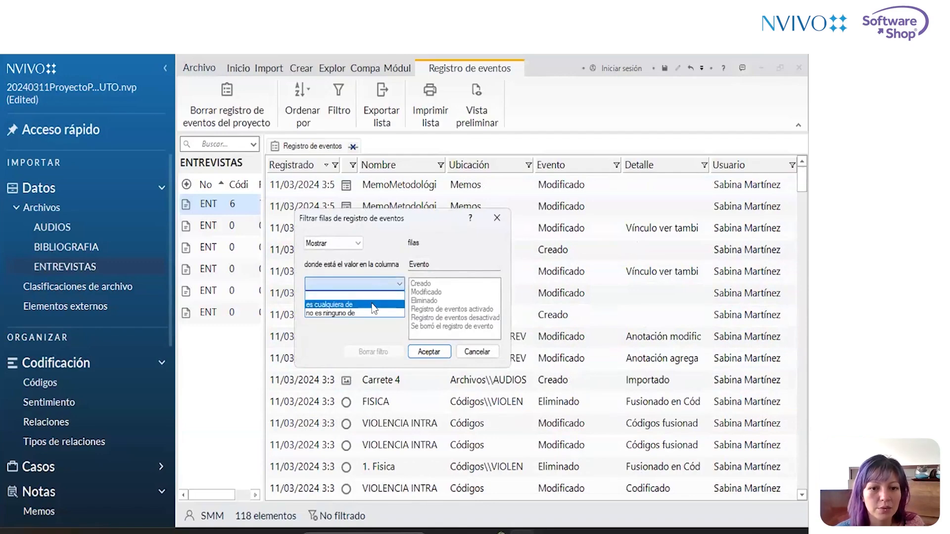
left_click(373, 306)
left_click(420, 283)
left_click(431, 353)
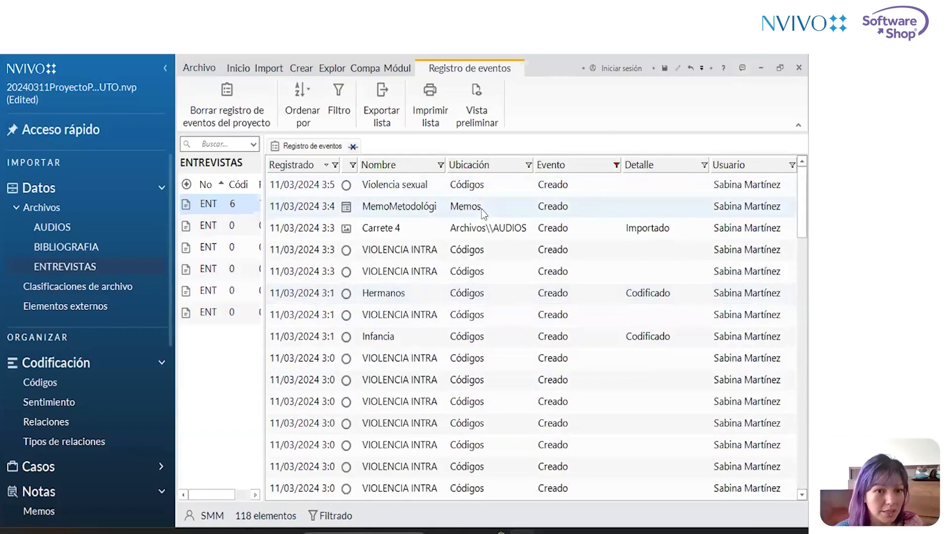
Clear the filter on the event log's Evento column.
left_click(609, 167)
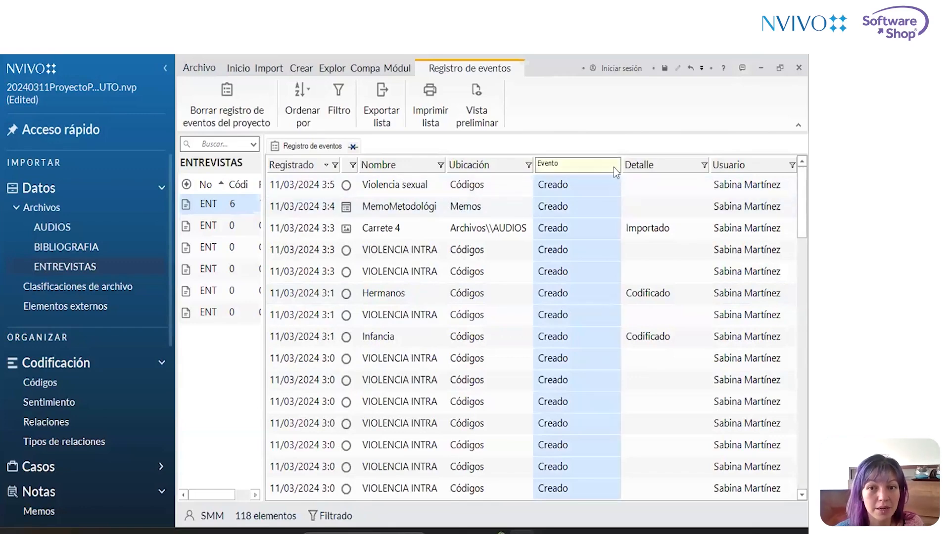
left_click(615, 166)
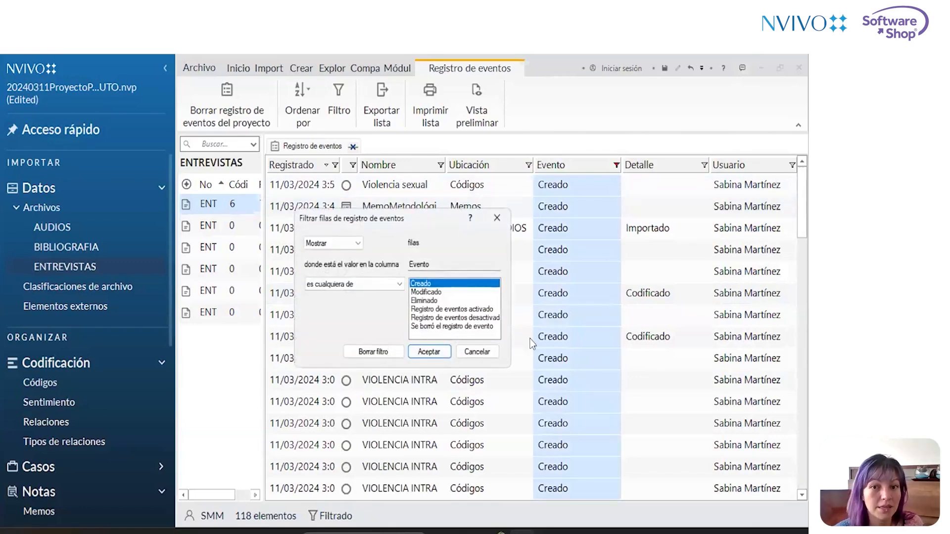
left_click(388, 349)
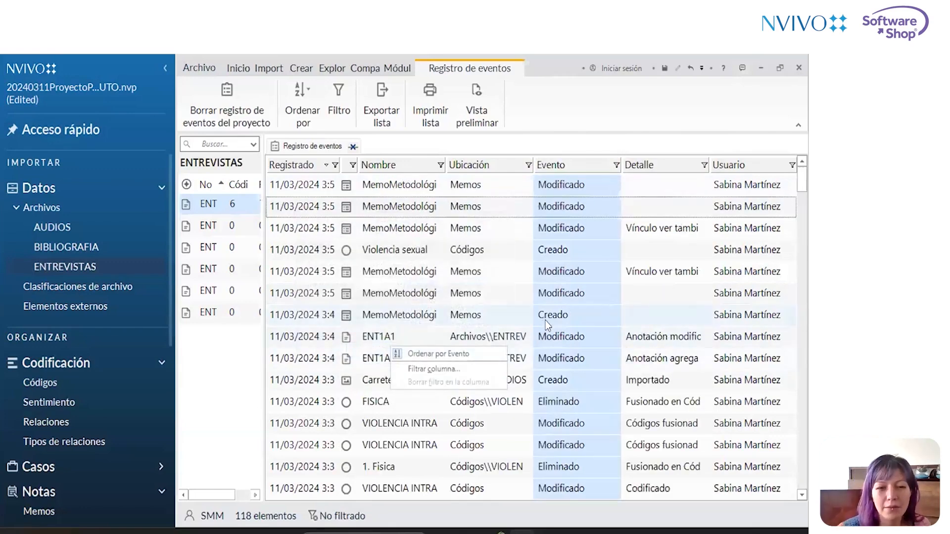